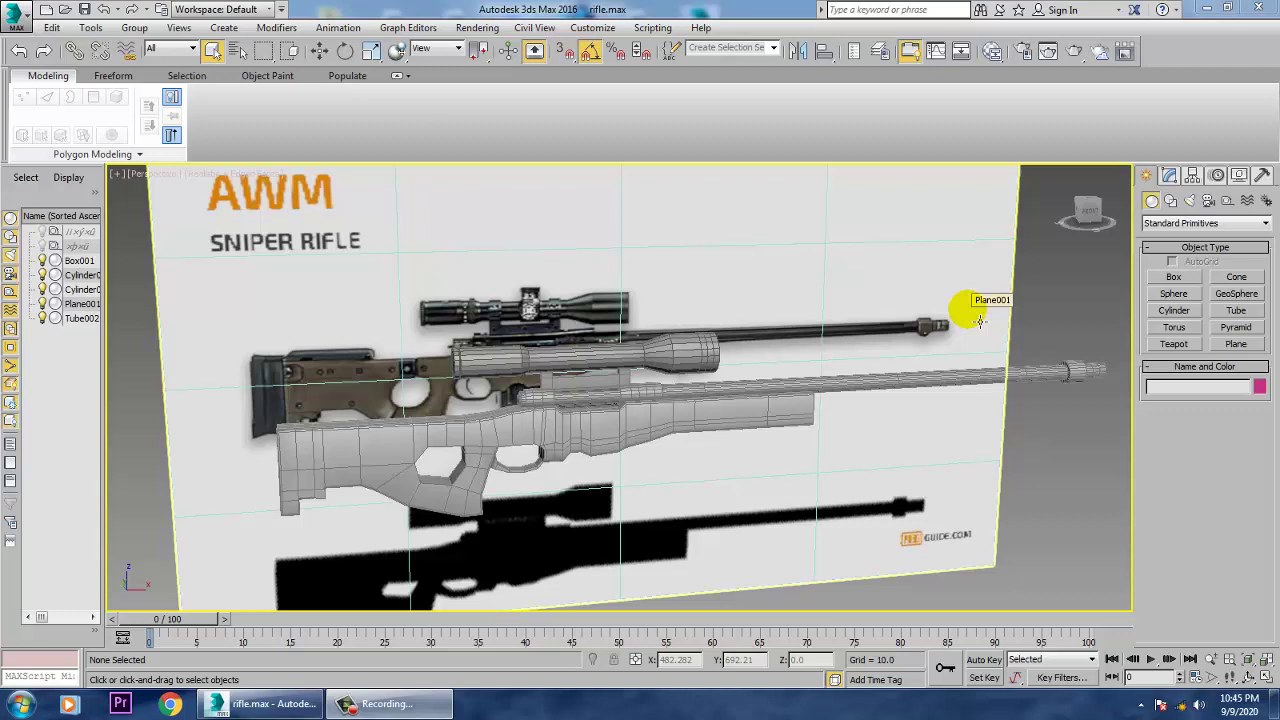
Select the scope cylinder in the front view and make it see-through over the reference image
left_click(660, 430)
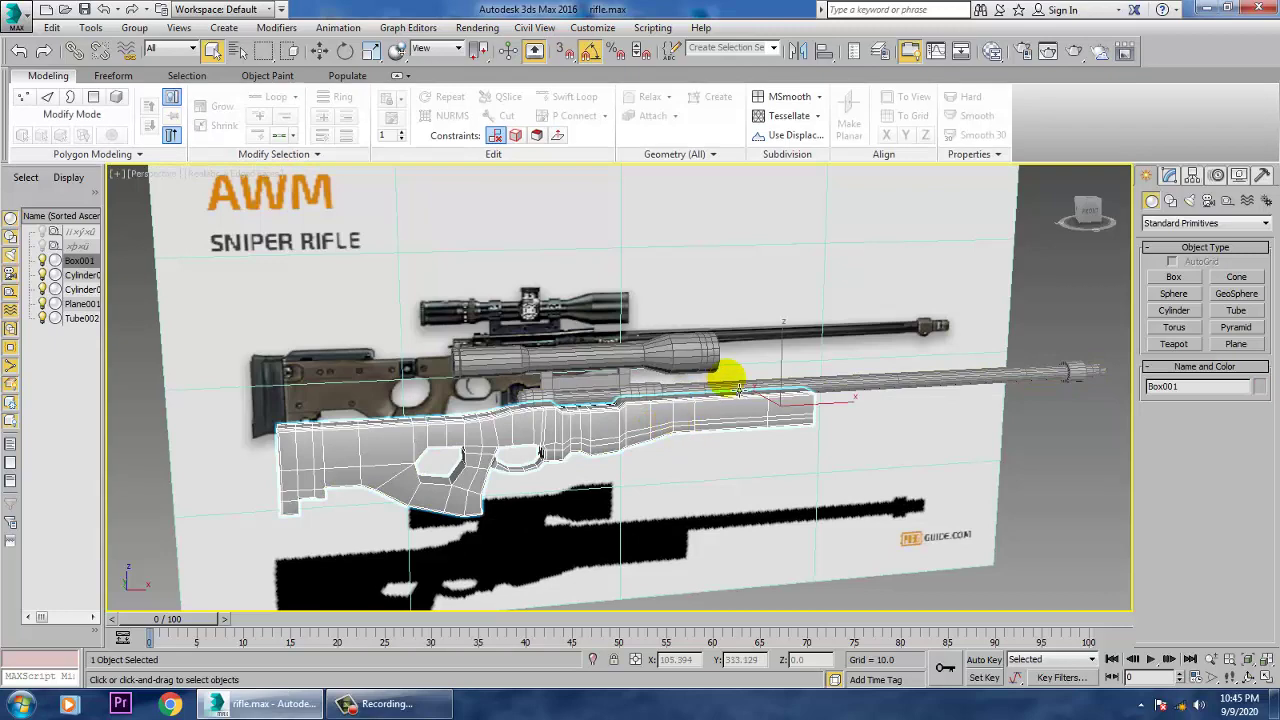
middle_click_drag(787, 397, 857, 376, "alt")
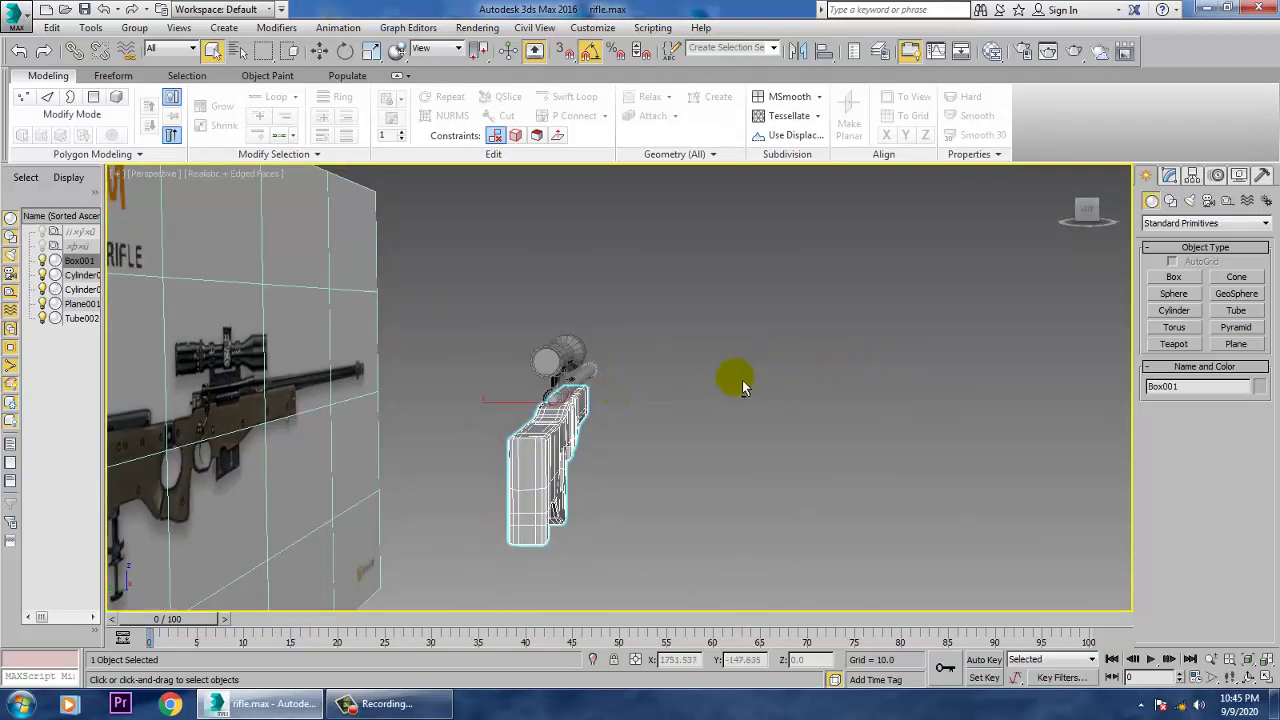
middle_click_drag(743, 381, 540, 391, "alt")
key("alt+w")
middle_click_drag(888, 290, 782, 270)
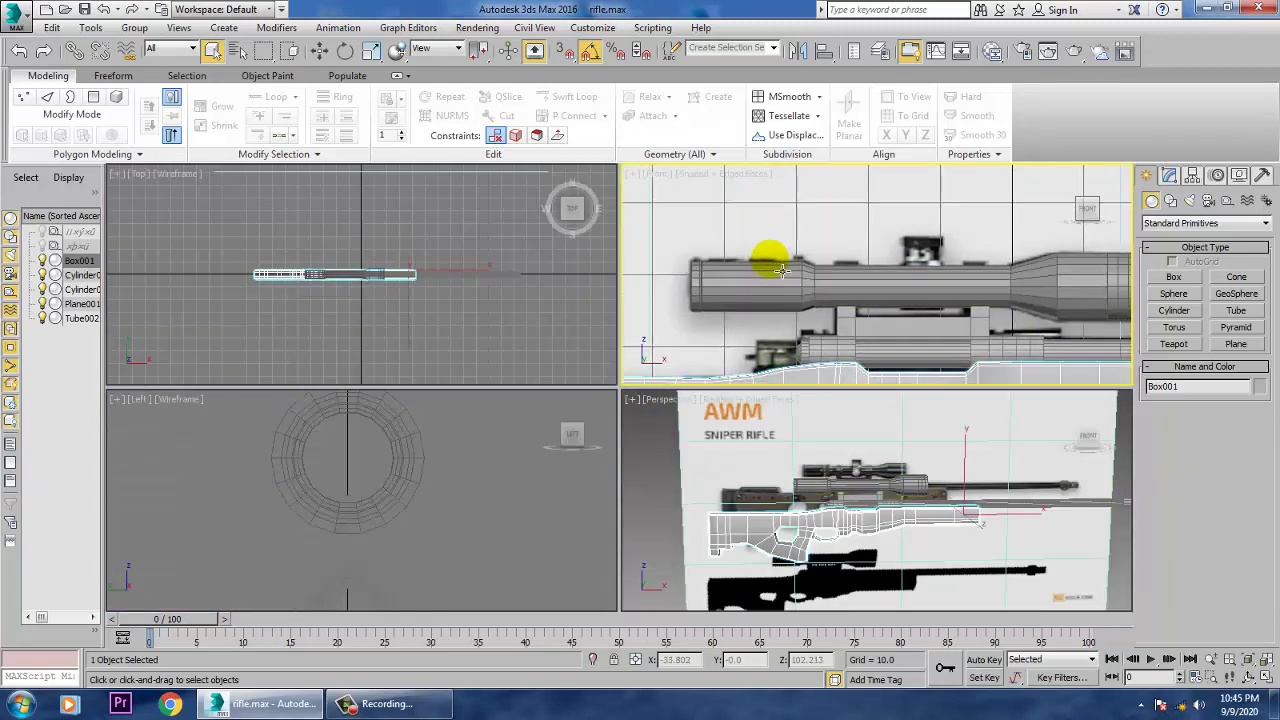
key("alt+w")
middle_click_drag(738, 385, 758, 336)
left_click(757, 354)
key("alt+x")
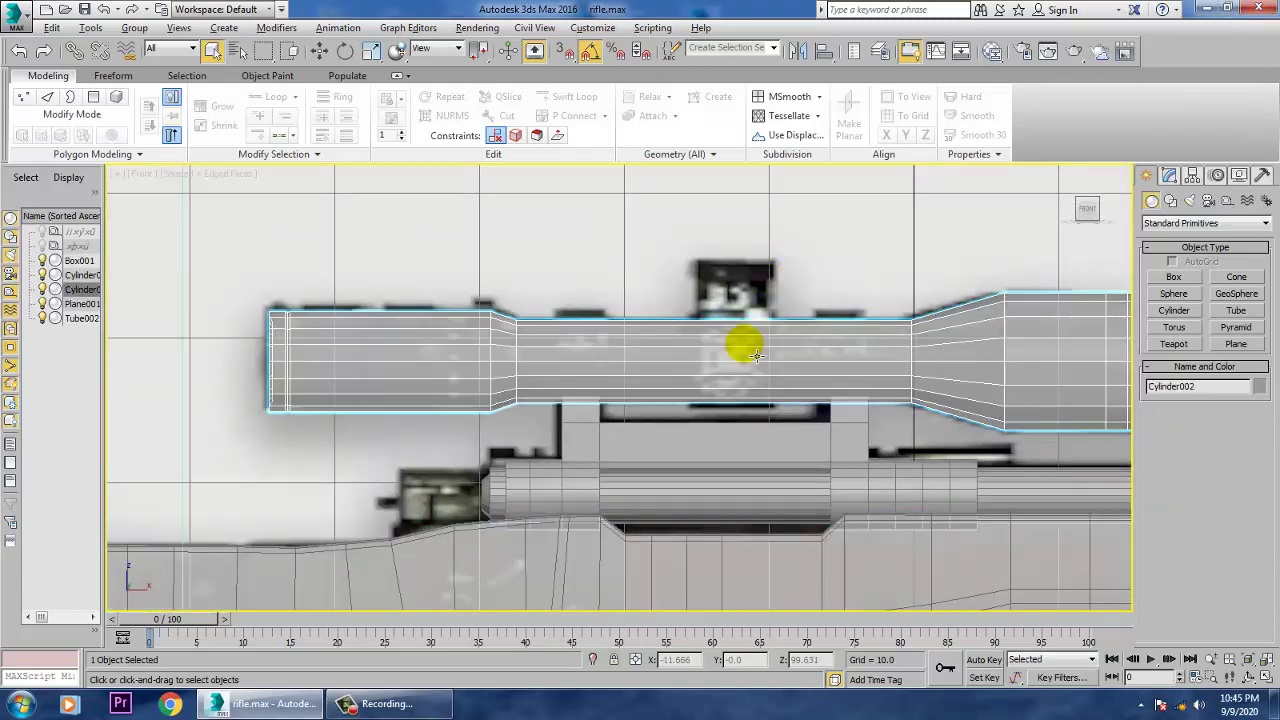
Add Swift Loop edge loops on the scope tube at the turret's rear edge and at both edges of the rear mounting ring
scroll(740, 345, "up", 4)
scroll(714, 334, "down", 6)
scroll(729, 334, "up", 6)
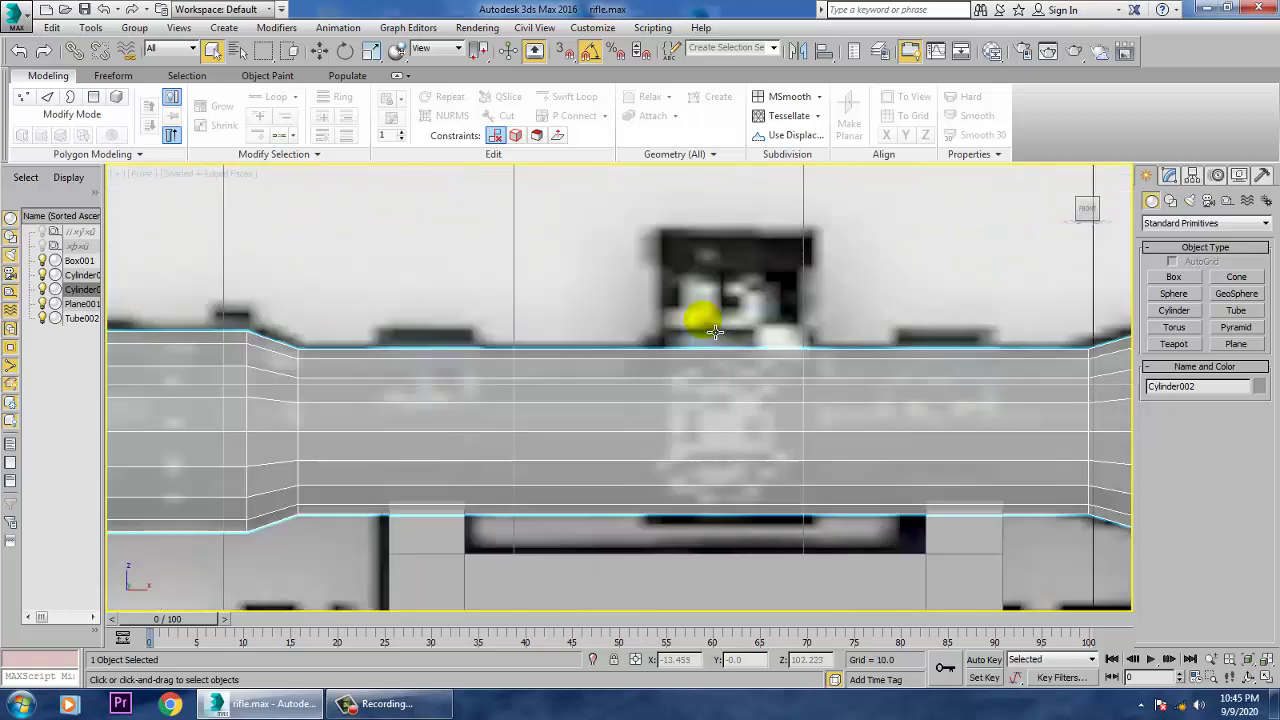
key("w")
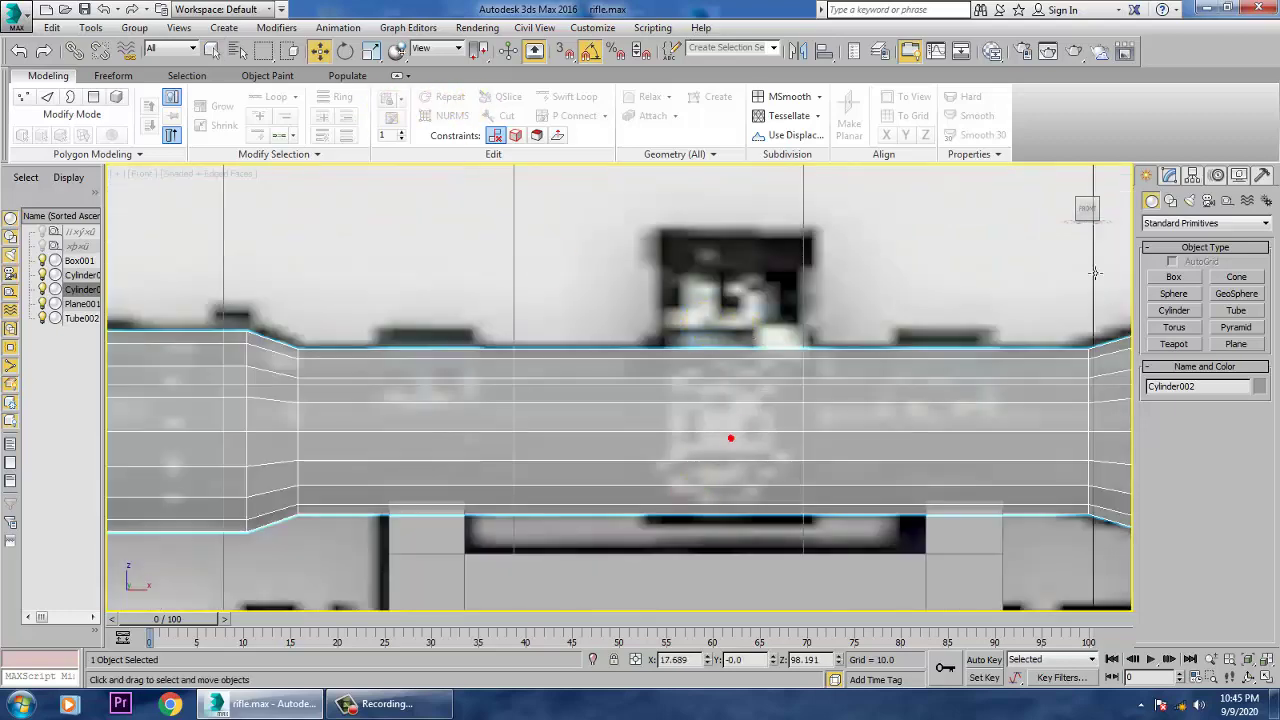
left_click(1169, 175)
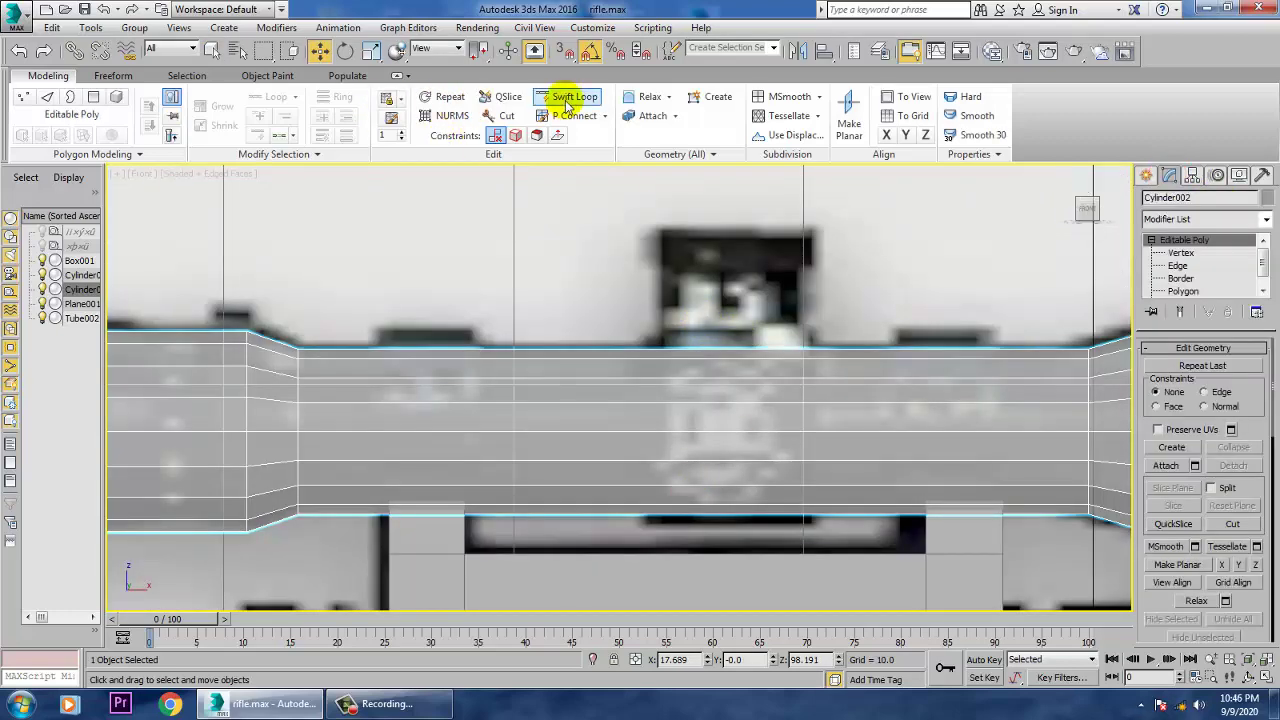
left_click(589, 96)
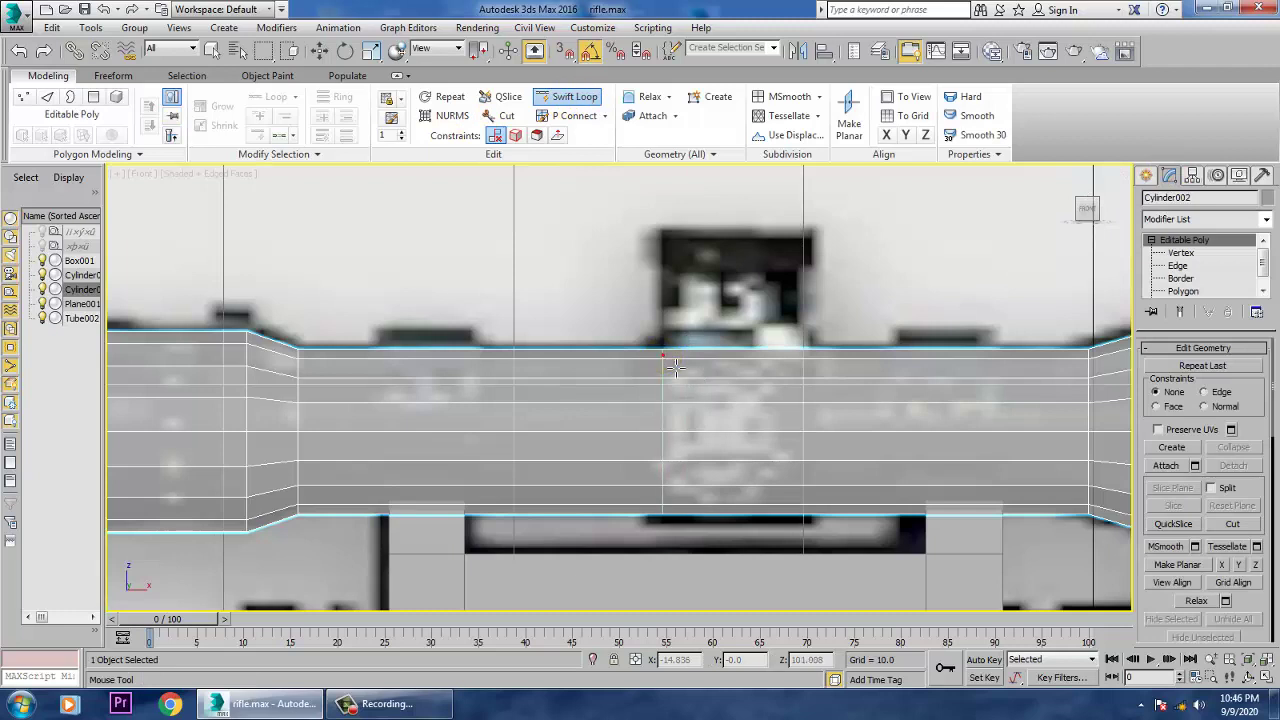
left_click(662, 470)
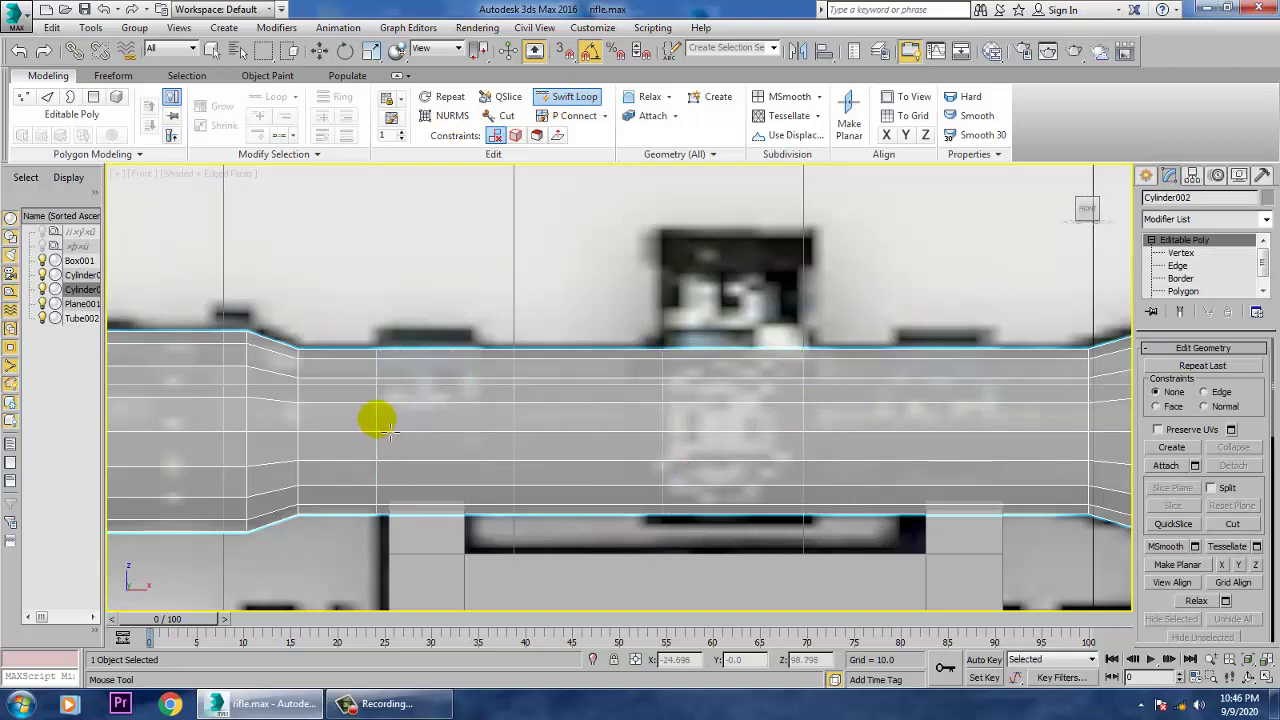
left_click(476, 409)
right_click(476, 409)
Add an edge loop around the eyepiece section just before it tapers into the narrow tube
middle_click_drag(502, 356, 771, 344)
left_click(573, 97)
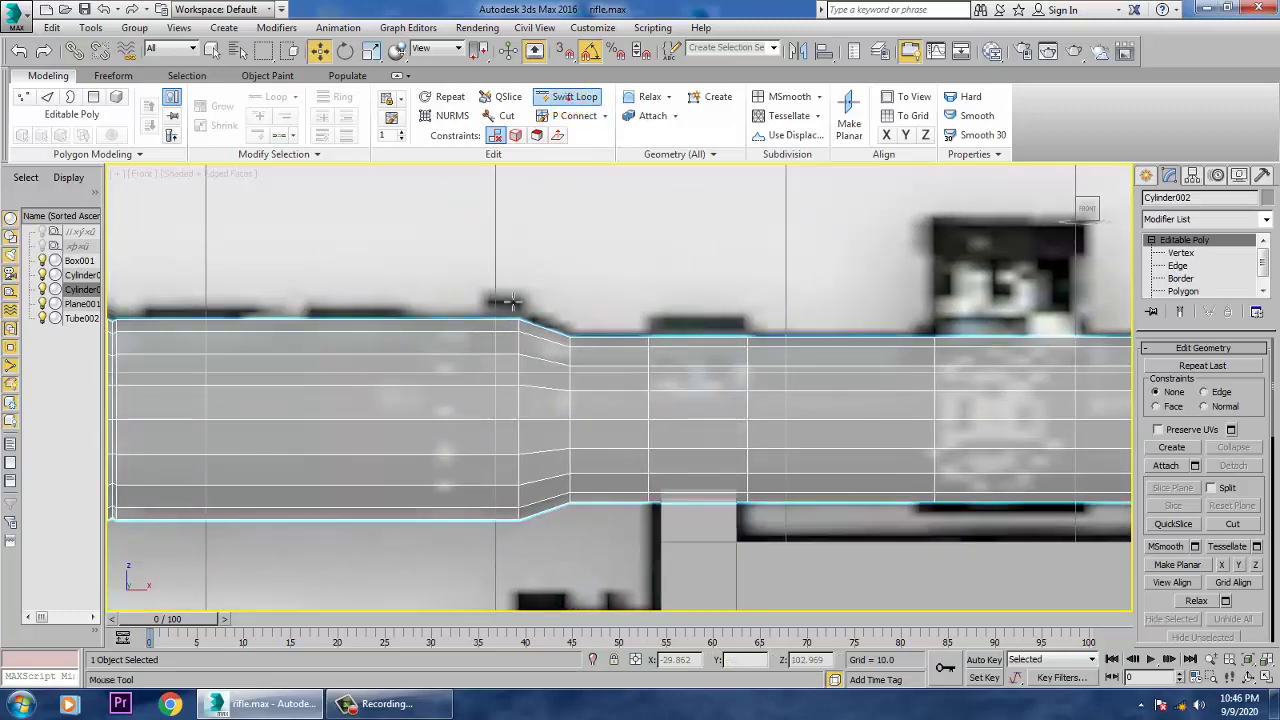
right_click(480, 323)
Extrude the rear mounting ring's polygons by Local Normal with a height of 0.656 and scale them to 80% along X
middle_click_drag(777, 374, 729, 343)
left_click(1186, 292)
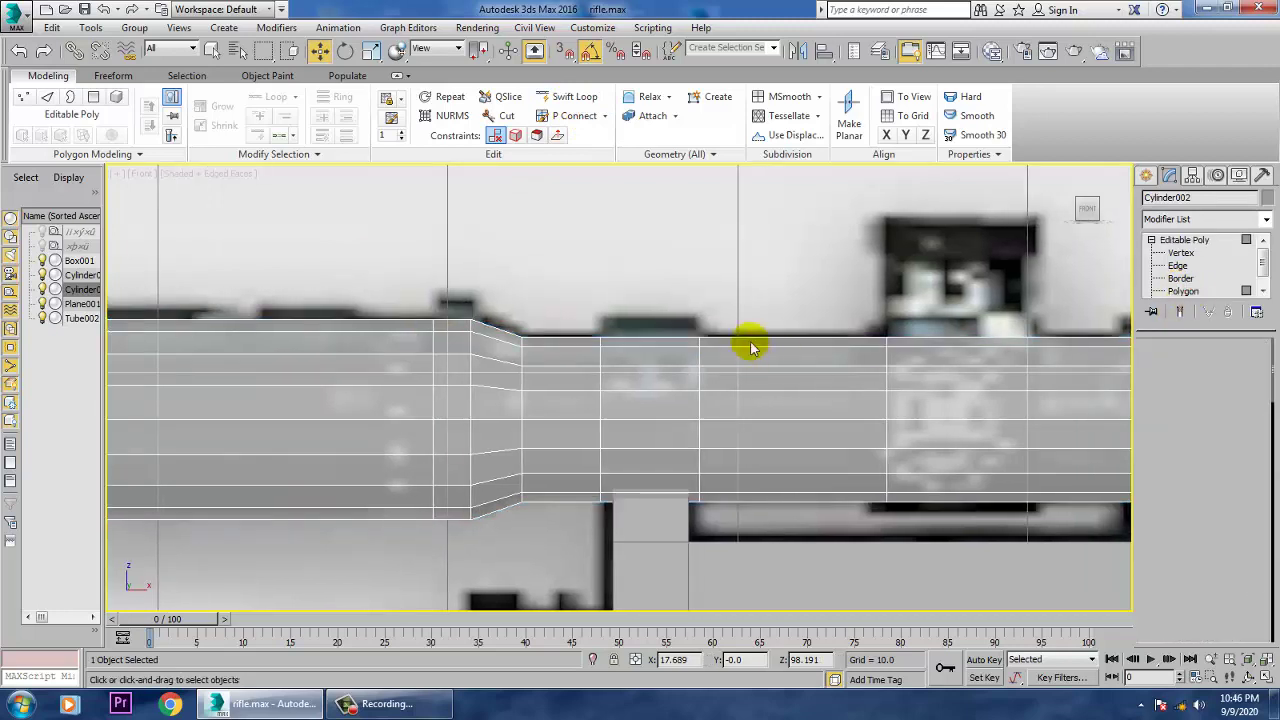
left_click_drag(670, 548, 670, 549)
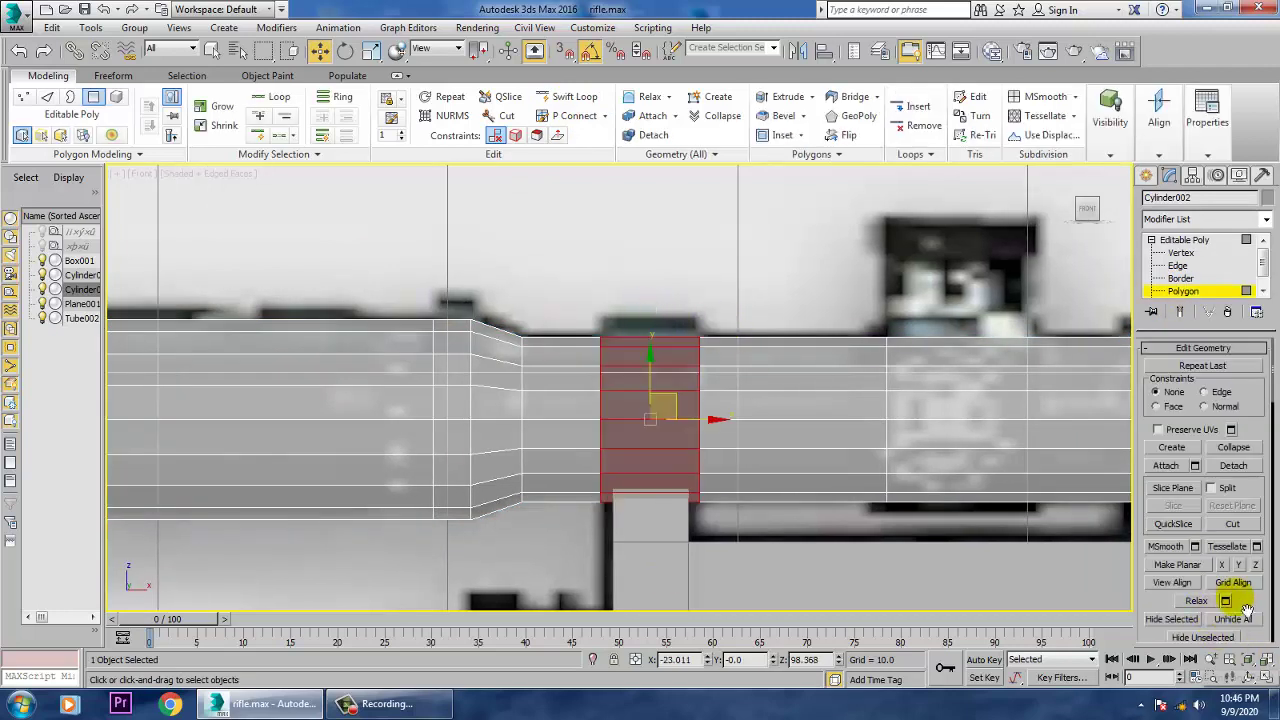
left_click_drag(1256, 600, 1265, 214)
scroll(1178, 580, "down", 1)
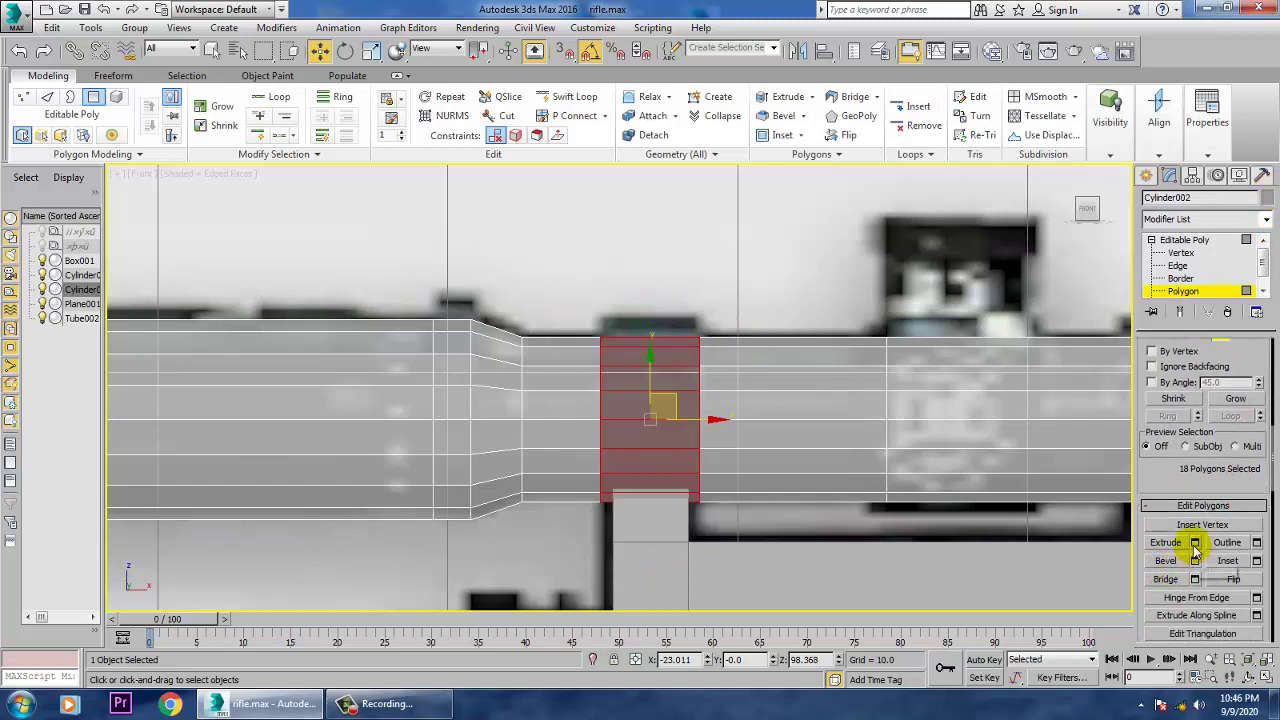
left_click(1194, 543)
left_click(649, 396)
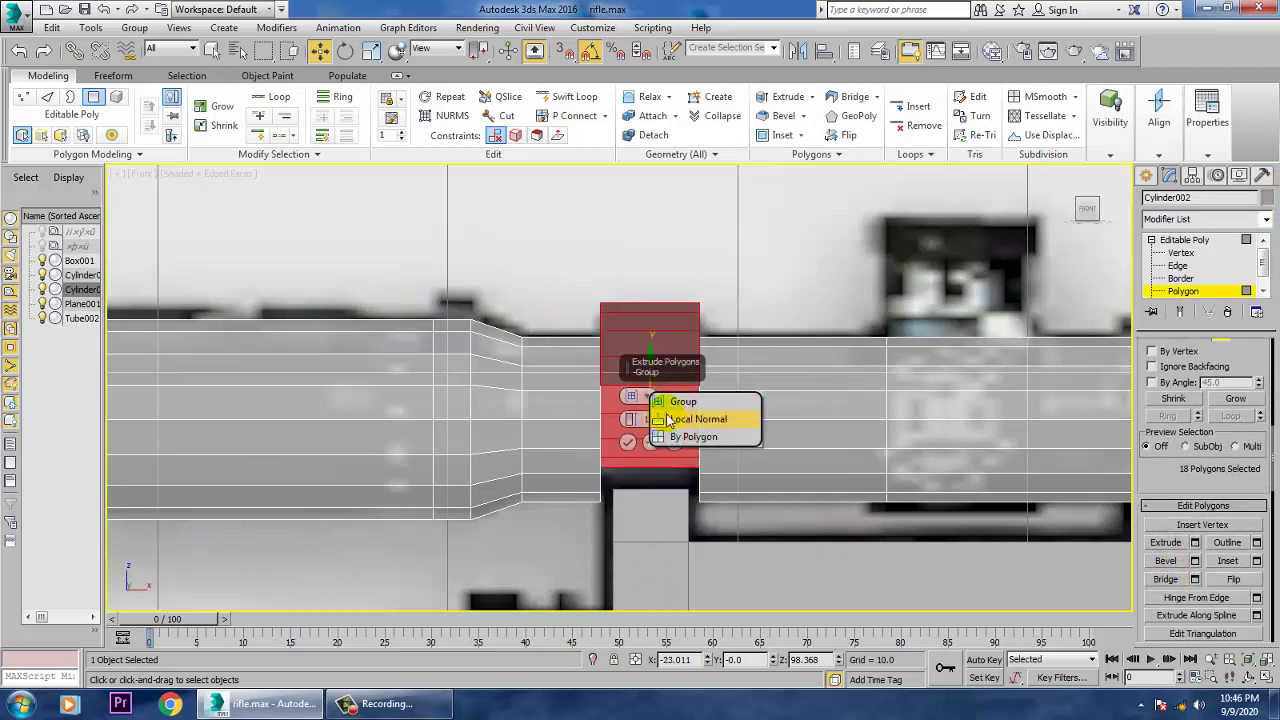
left_click(648, 414)
left_click_drag(631, 420, 647, 448)
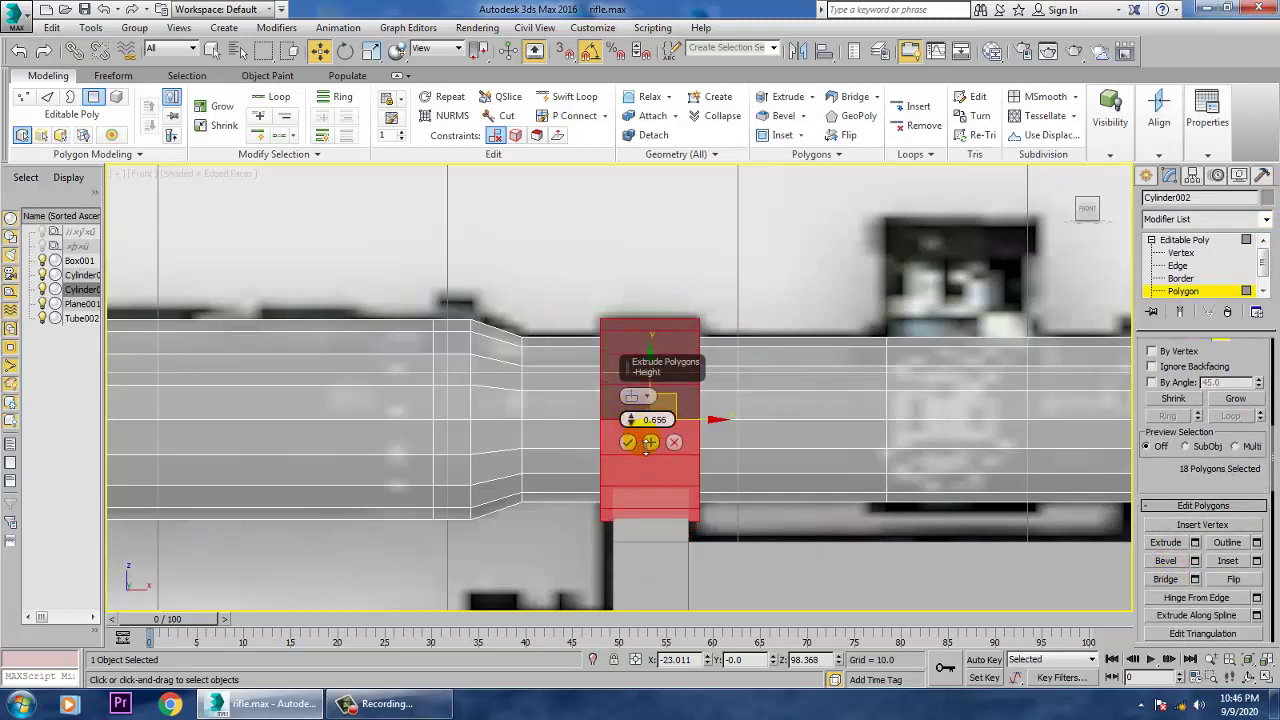
left_click(627, 443)
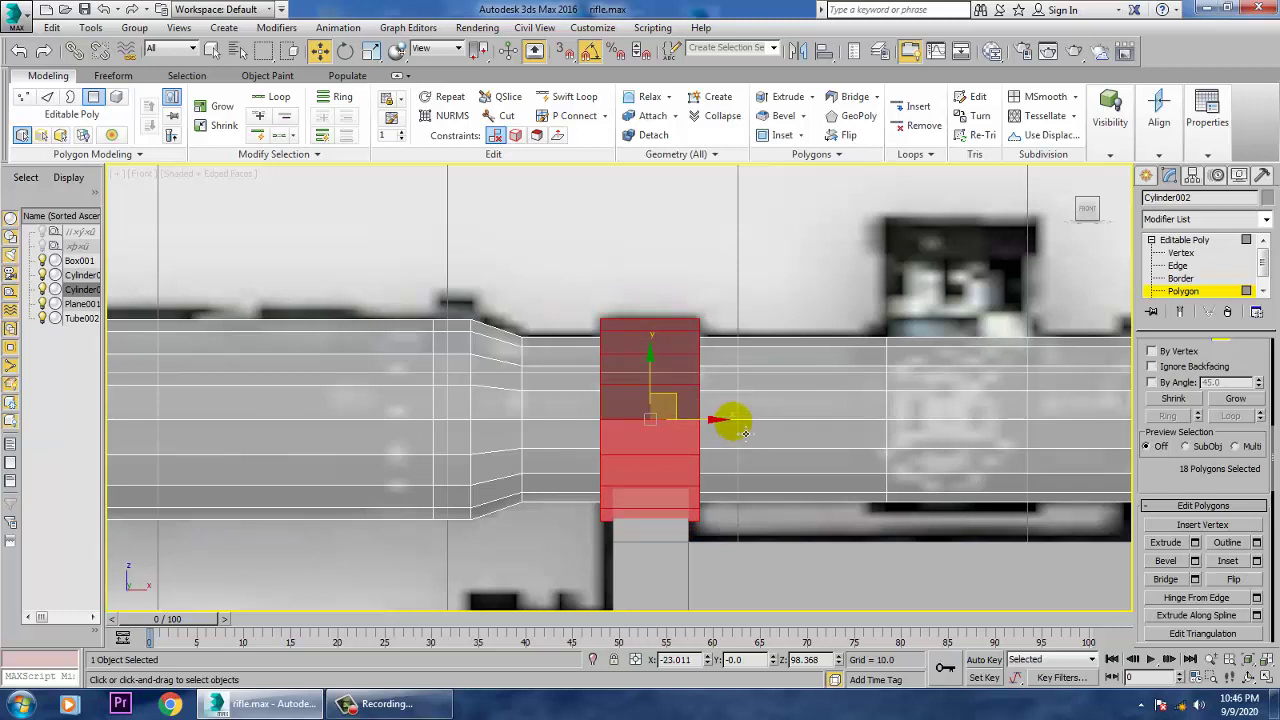
key("r")
left_click_drag(731, 420, 722, 428)
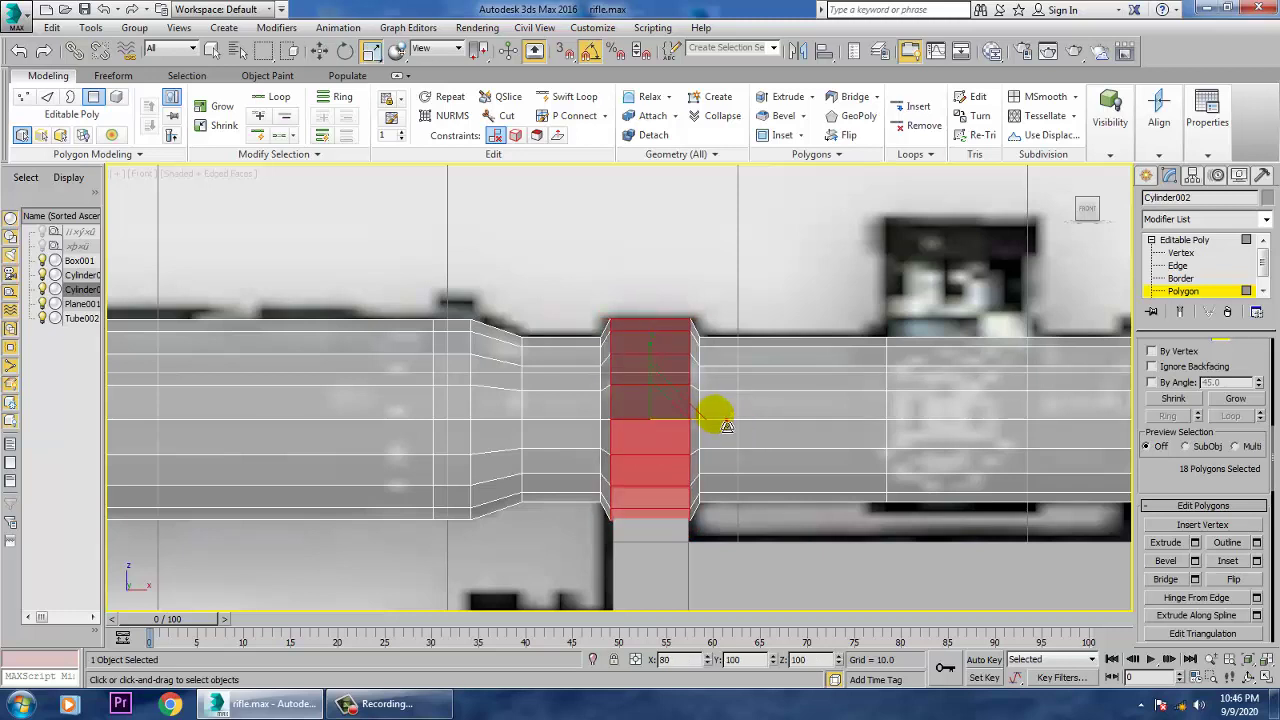
Add an edge loop on the scope tube at the turret's front edge
middle_click_drag(727, 427, 537, 380)
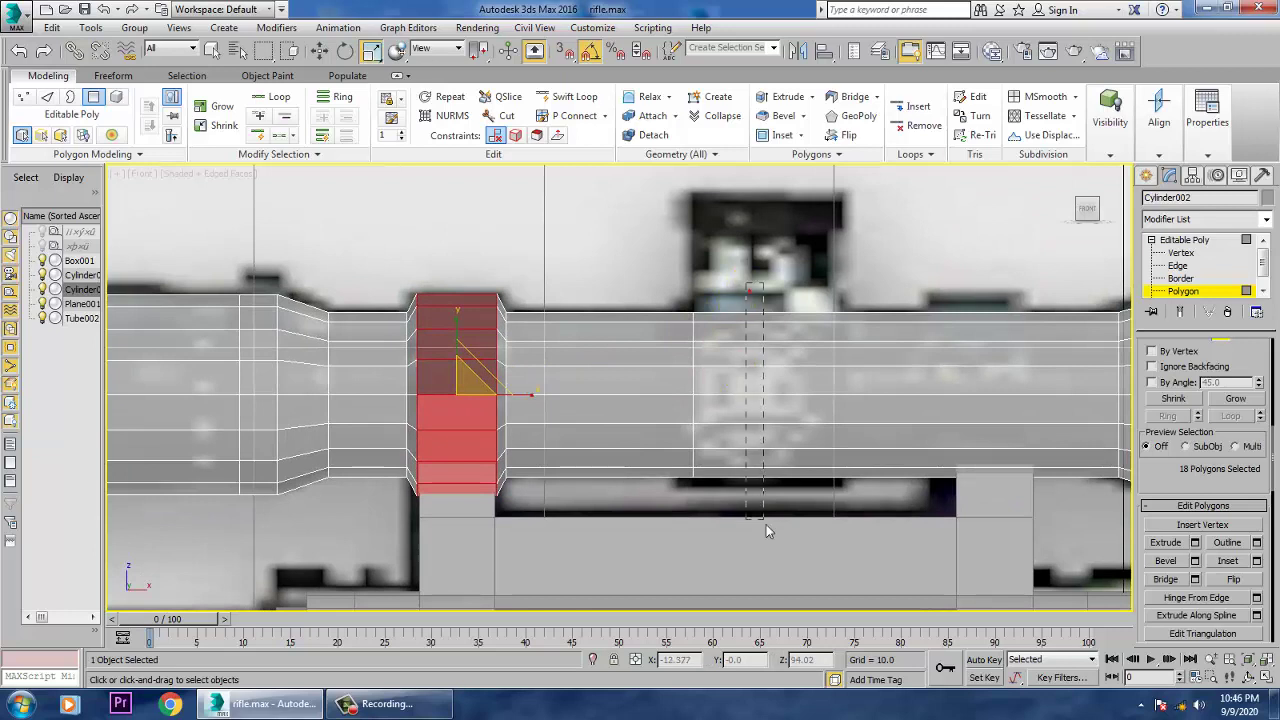
left_click_drag(766, 524, 766, 524)
left_click(890, 253)
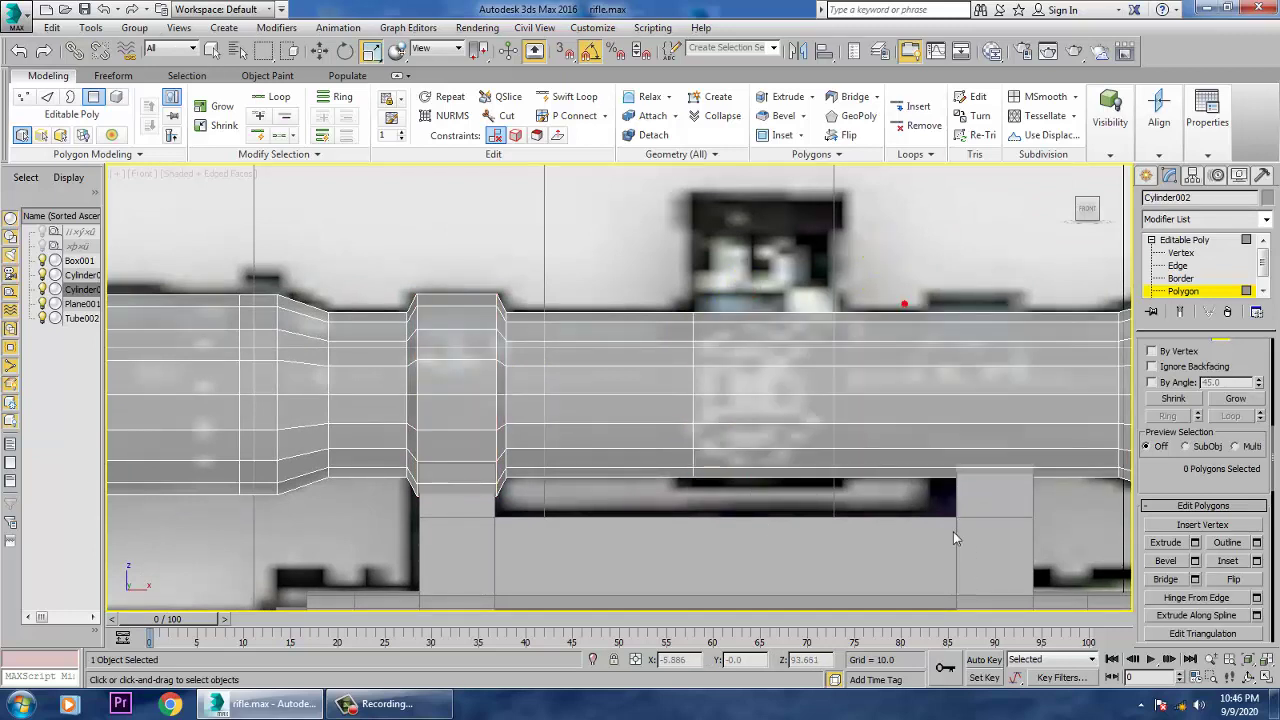
left_click(582, 100)
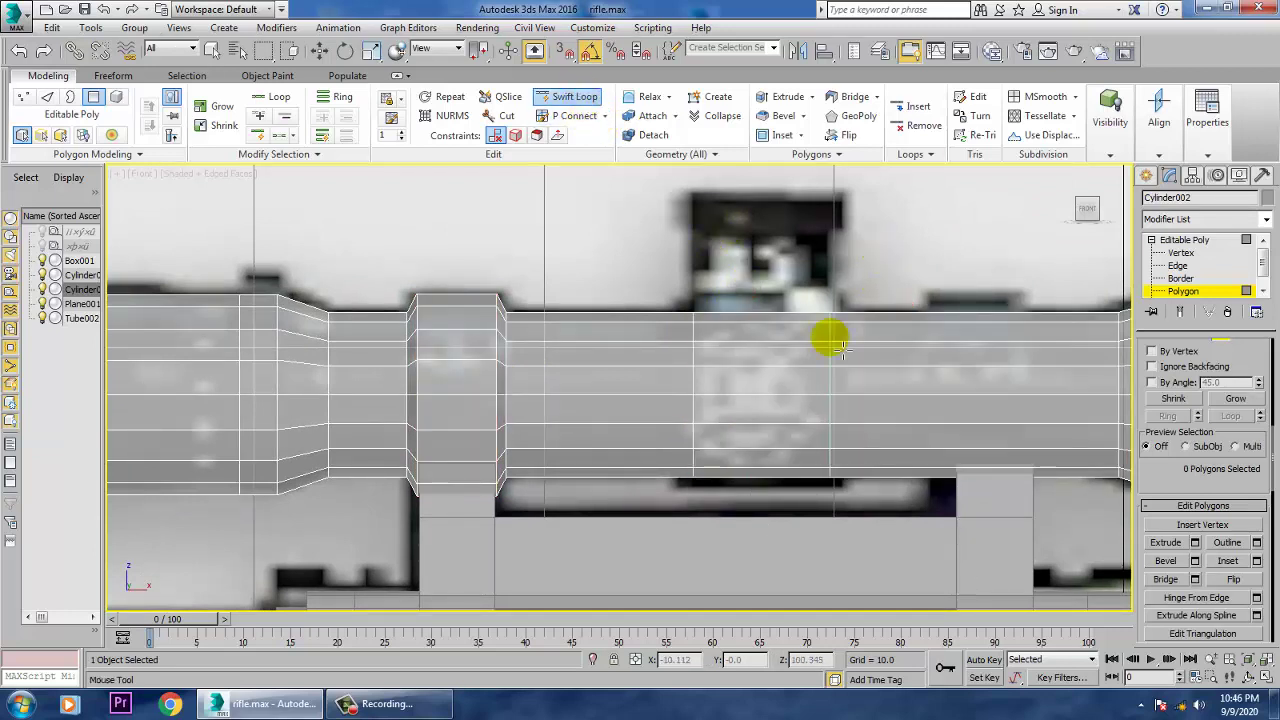
right_click(1020, 338)
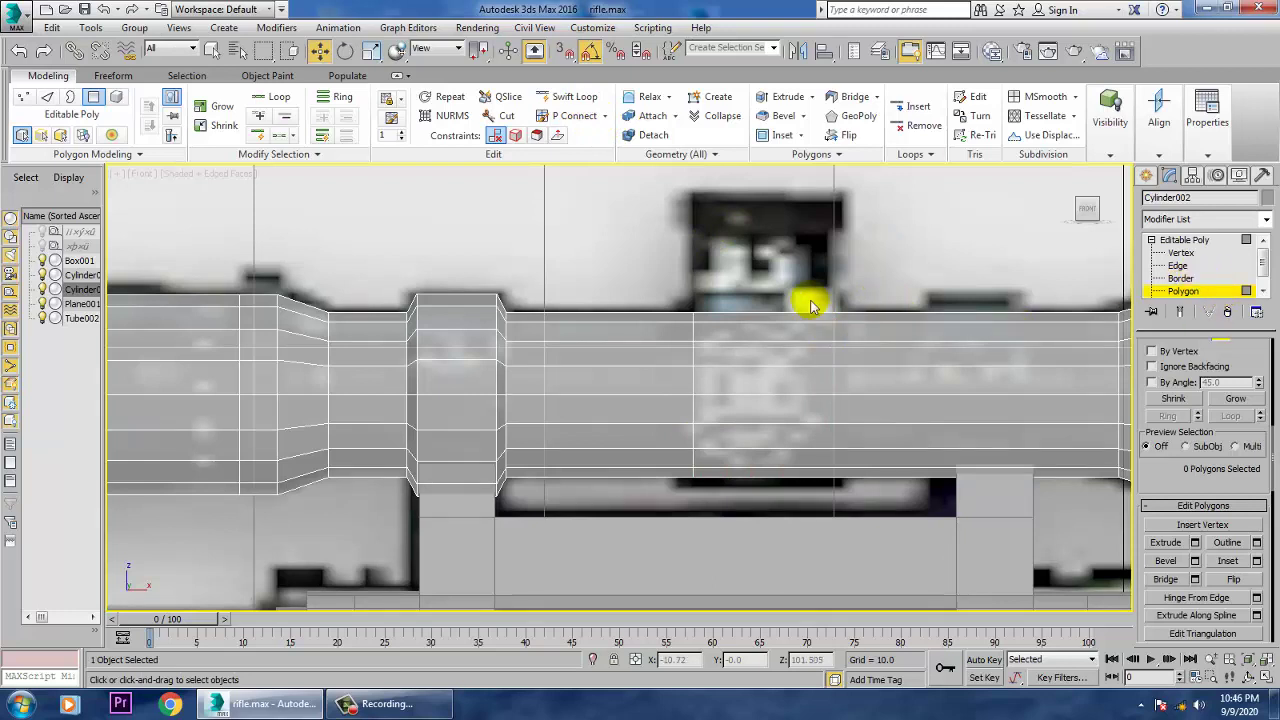
Extrude the band of polygons below the turret by Local Normal with a height of 0.656
left_click_drag(779, 509, 779, 509)
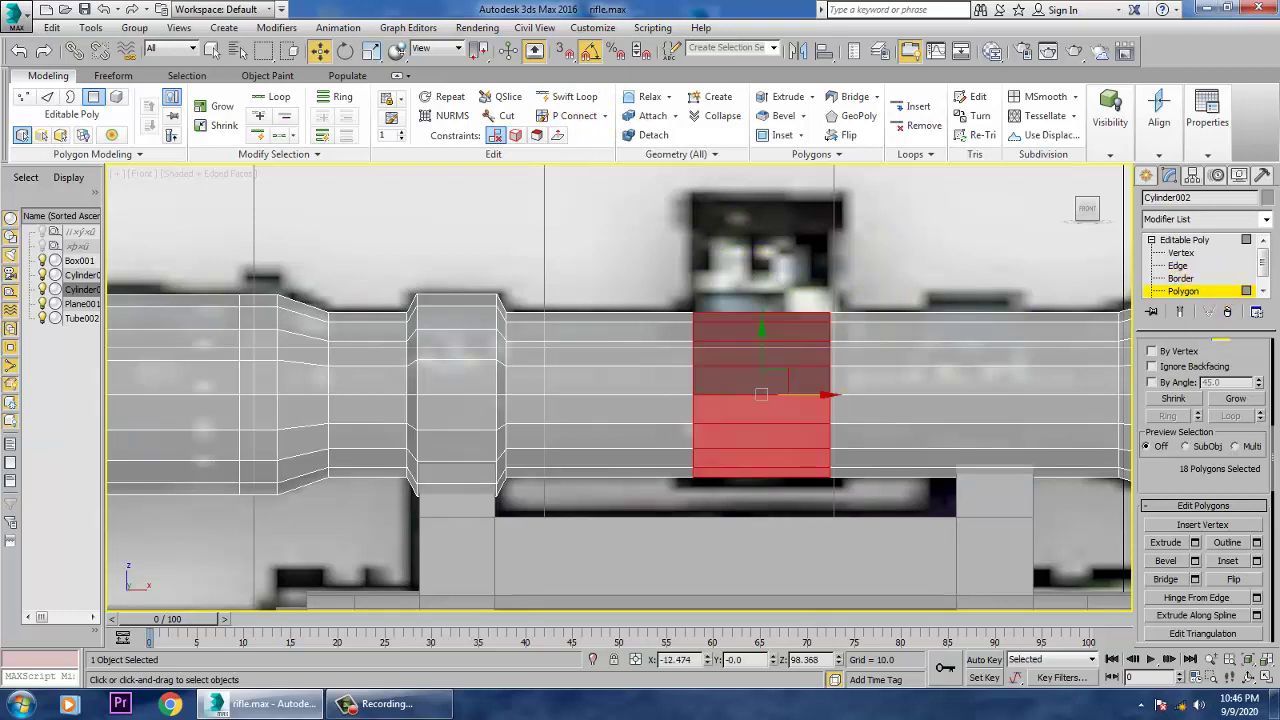
left_click(1195, 543)
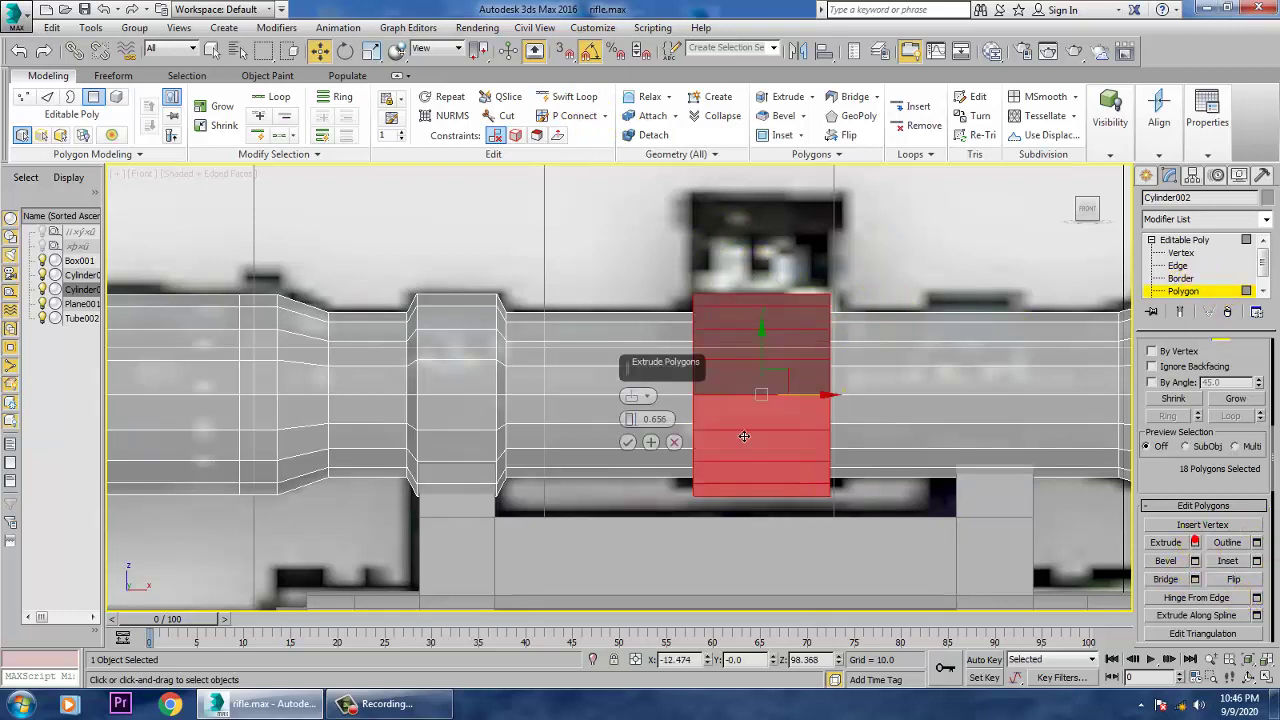
left_click(627, 443)
Select three neighbouring top polygons of the extruded turret band in the perspective view
key("alt+w")
right_click(966, 489)
key("alt+w")
key("z")
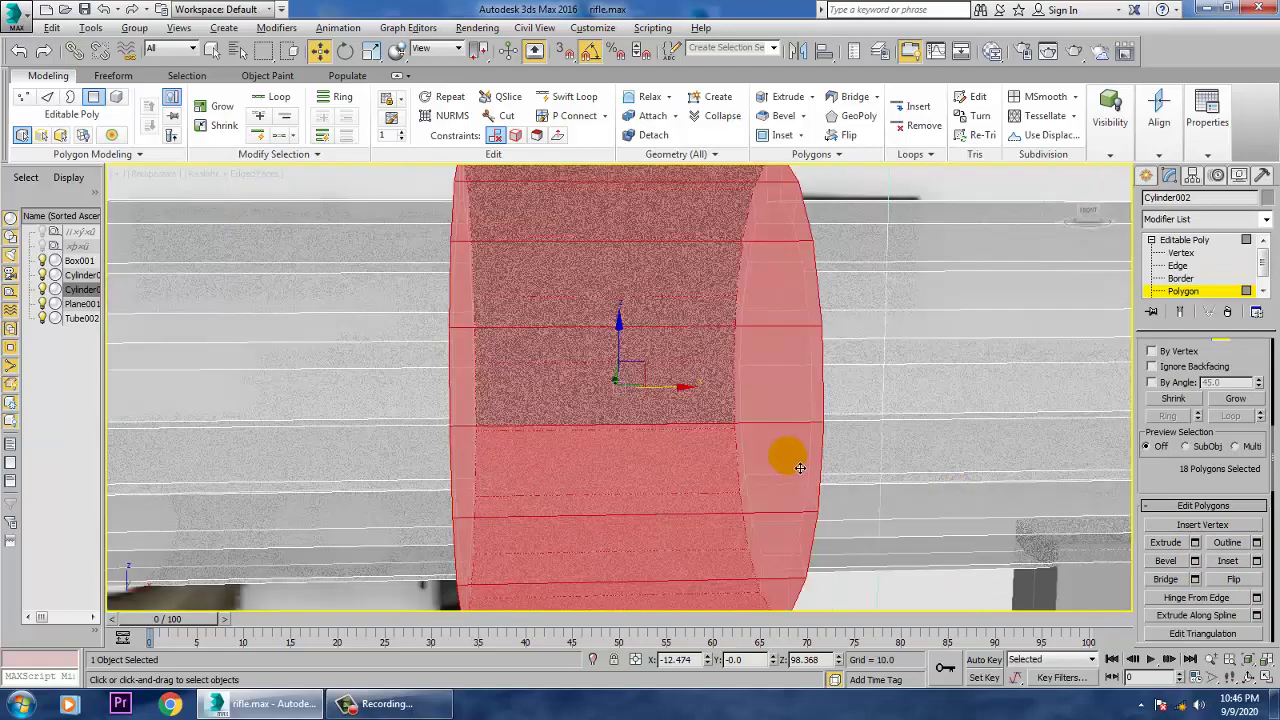
scroll(813, 490, "down", 5)
scroll(815, 488, "down", 2)
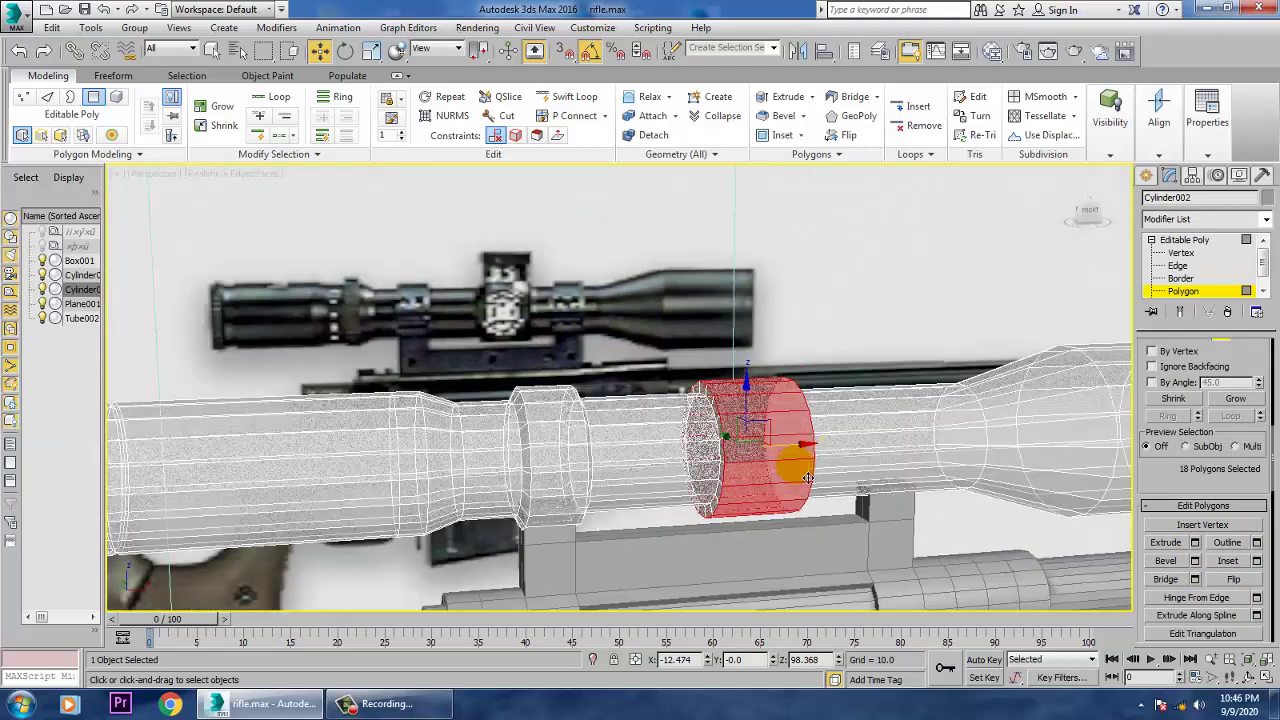
scroll(818, 487, "up", 1)
middle_click_drag(822, 486, 772, 503, "alt")
scroll(780, 486, "up", 2)
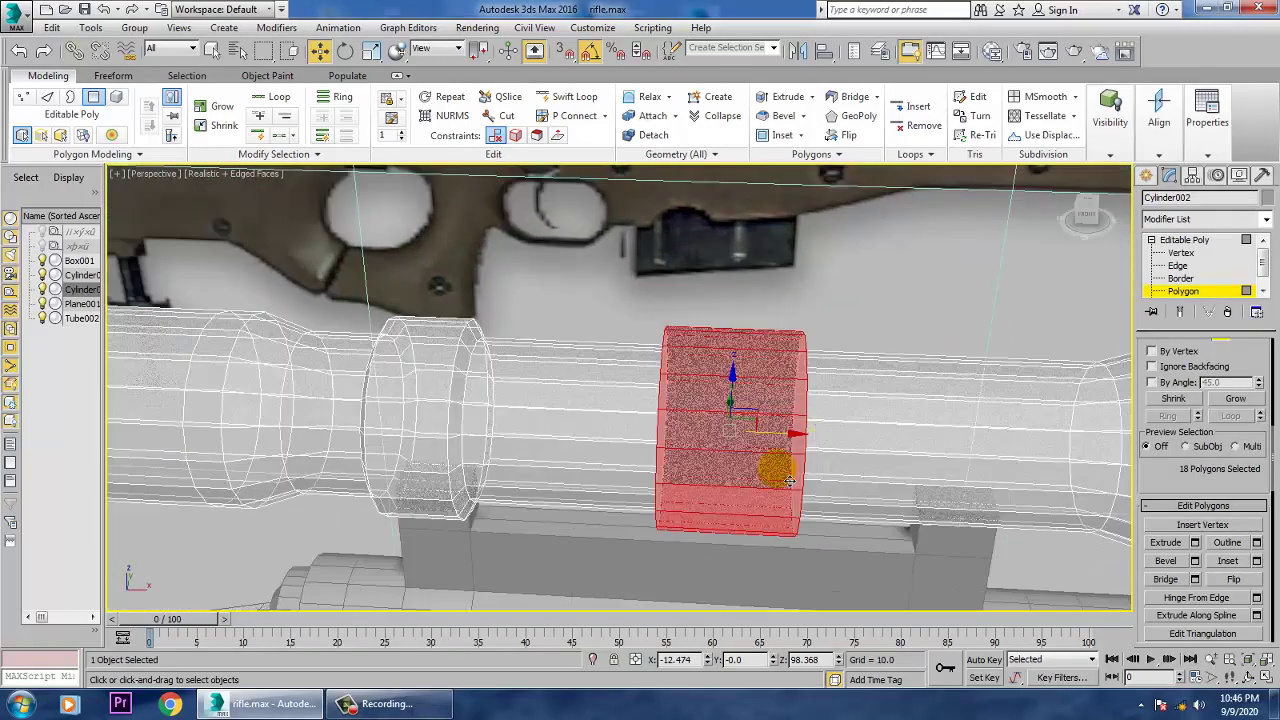
middle_click_drag(831, 446, 843, 374, "alt")
left_click(718, 393)
left_click(748, 415)
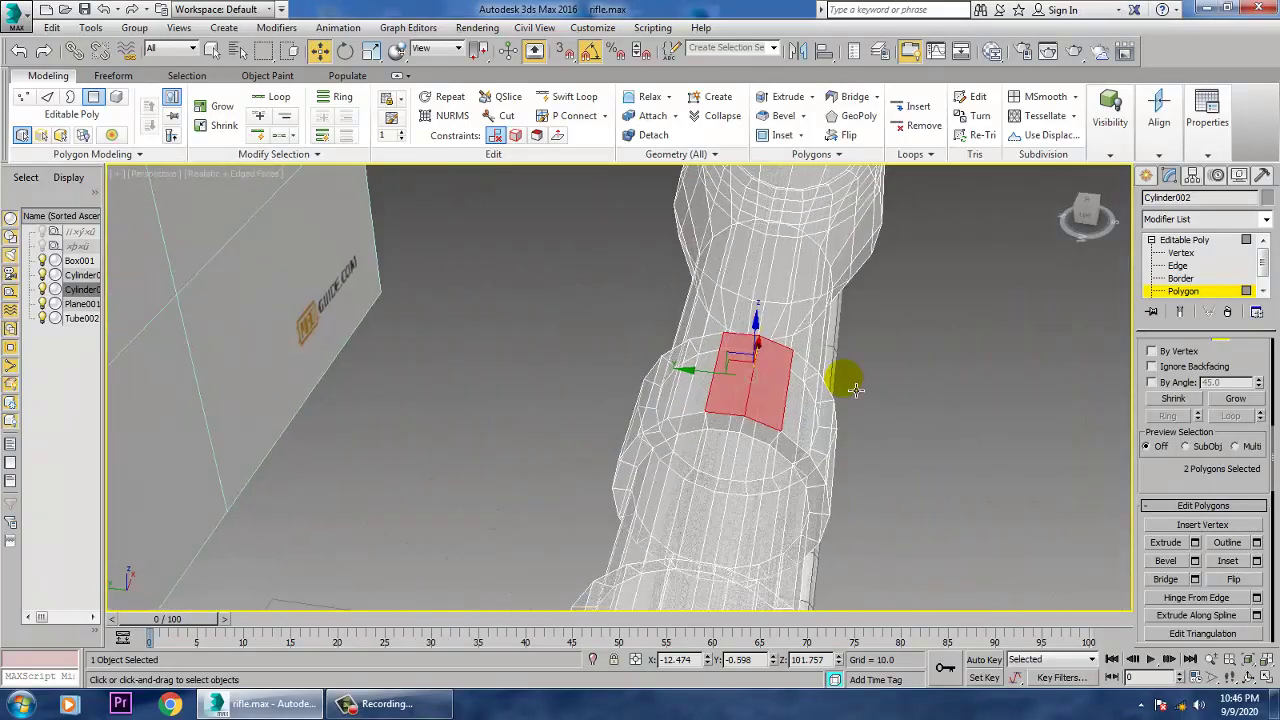
left_click(714, 403, "ctrl")
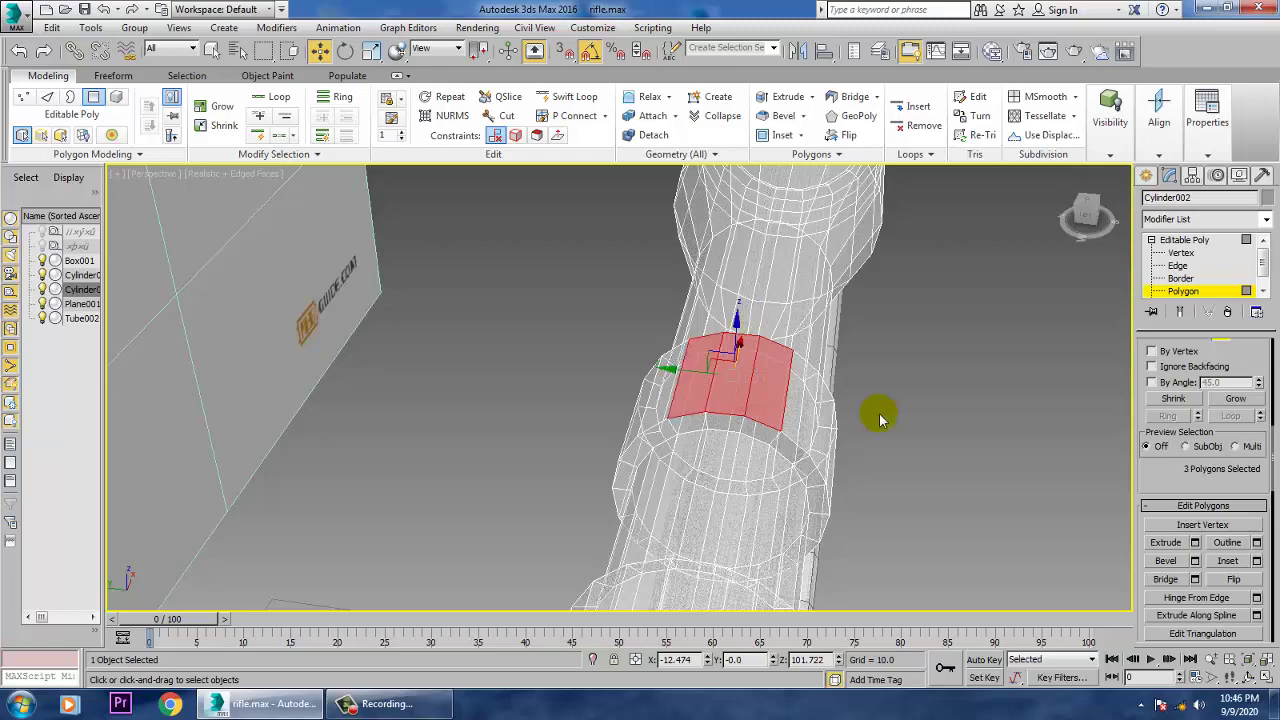
Create an 18-sided cylinder in the front view, centred on the turret band and slightly narrower than it
key("f")
scroll(833, 405, "down", 3)
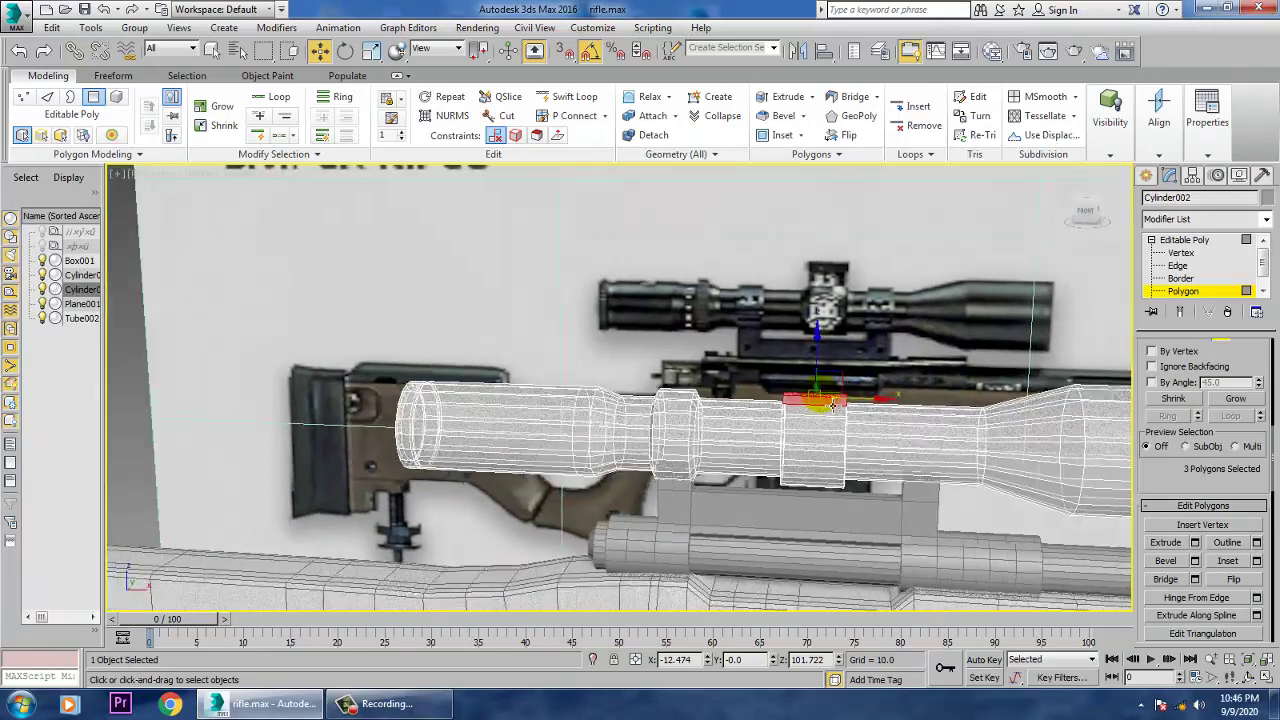
scroll(833, 405, "down", 3)
key("alt+w")
key("alt+w")
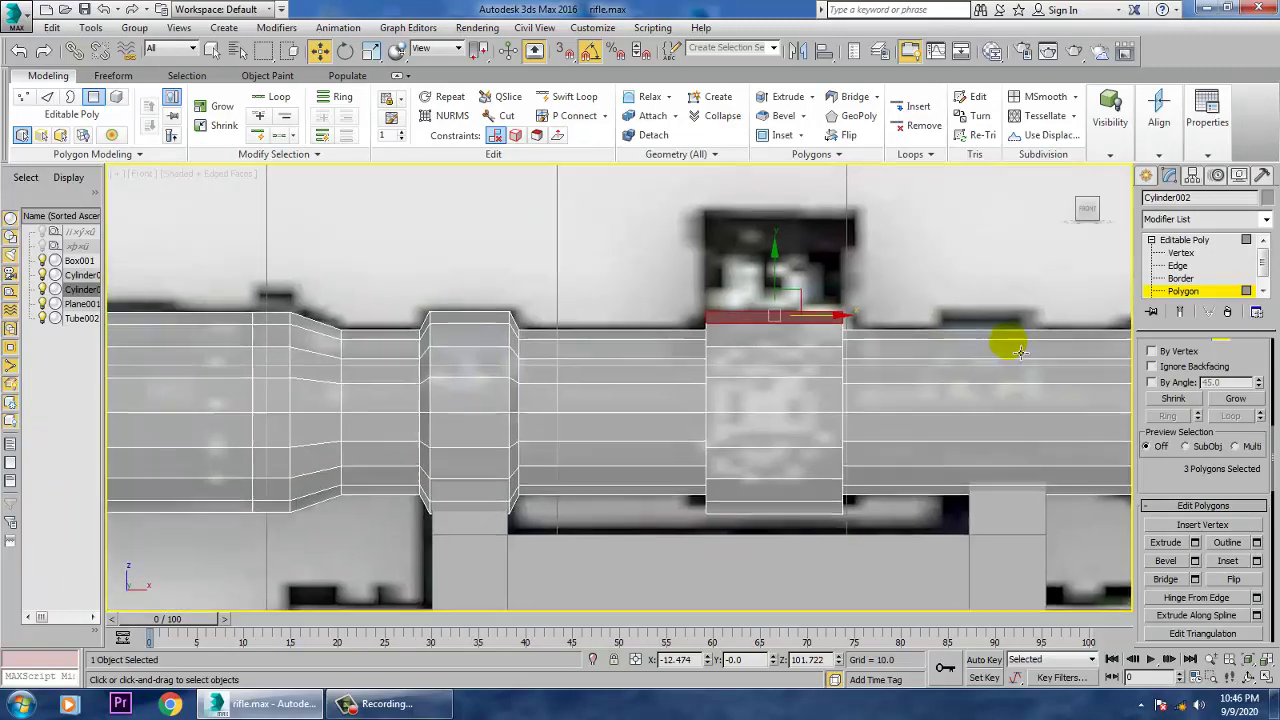
left_click(1146, 175)
left_click(1175, 310)
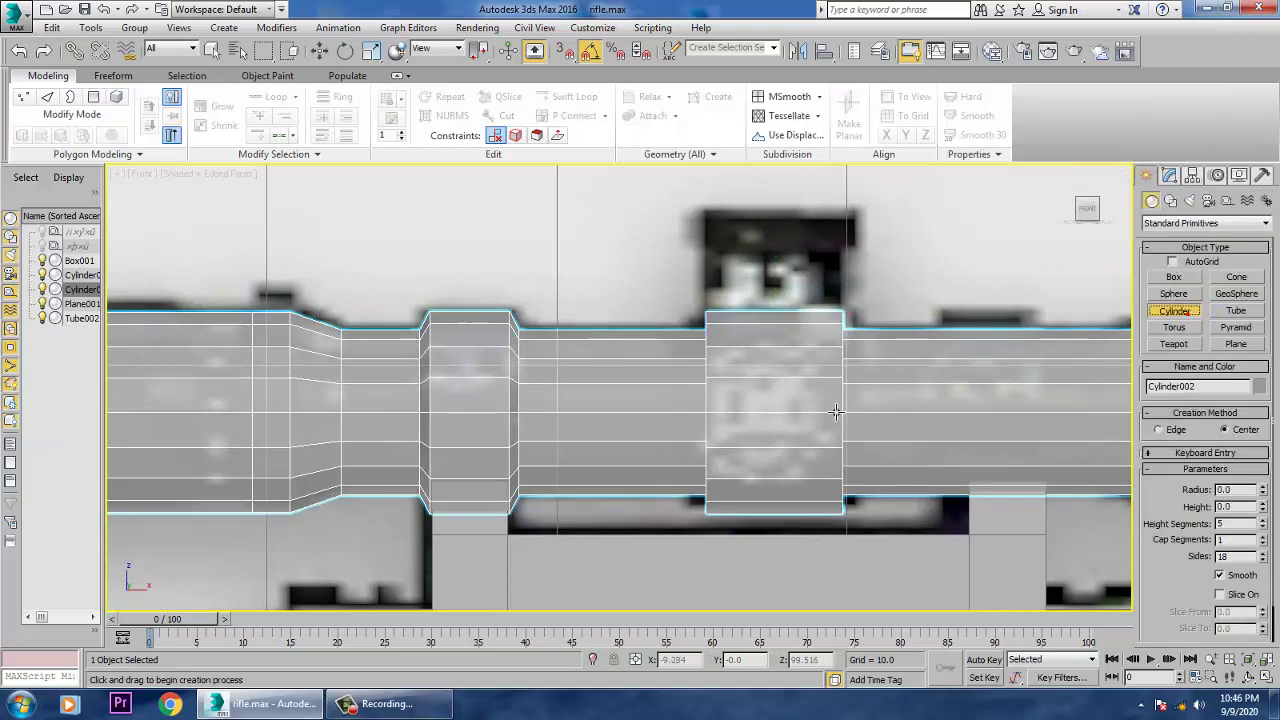
left_click_drag(784, 418, 818, 460)
right_click(817, 473)
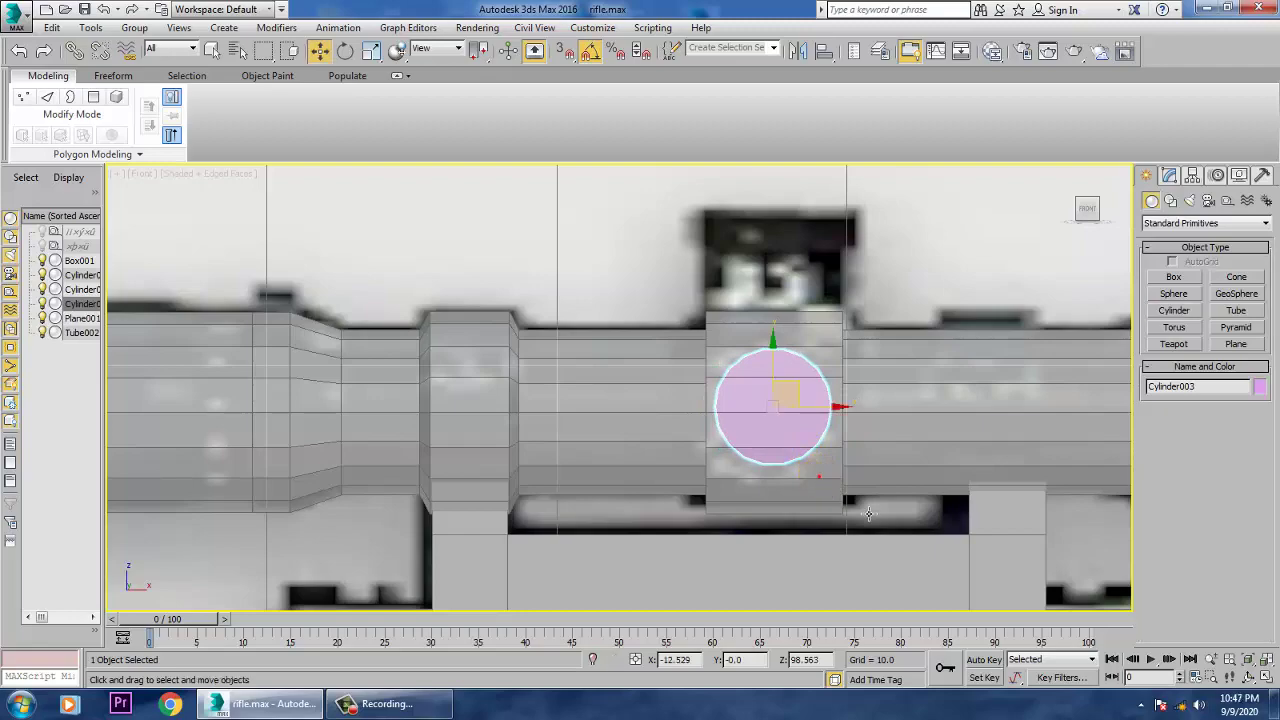
Stretch the new cylinder along its depth and move it about -4.2 units along Y to the side of the scope
key("alt+w")
middle_click(860, 500)
key("z")
key("alt+w")
scroll(846, 482, "down", 8)
middle_click_drag(852, 496, 794, 471, "alt")
scroll(794, 471, "up", 2)
middle_click_drag(914, 520, 995, 516, "alt")
key("r")
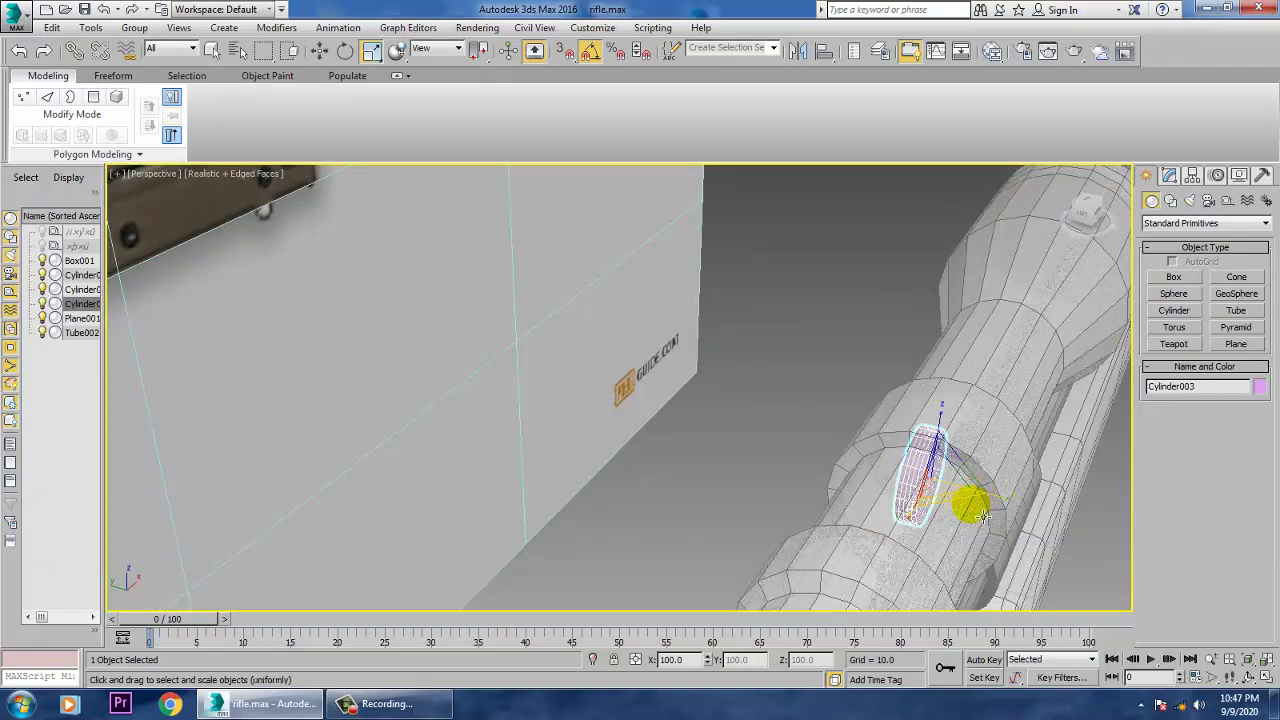
left_click_drag(993, 503, 1088, 540)
key("w")
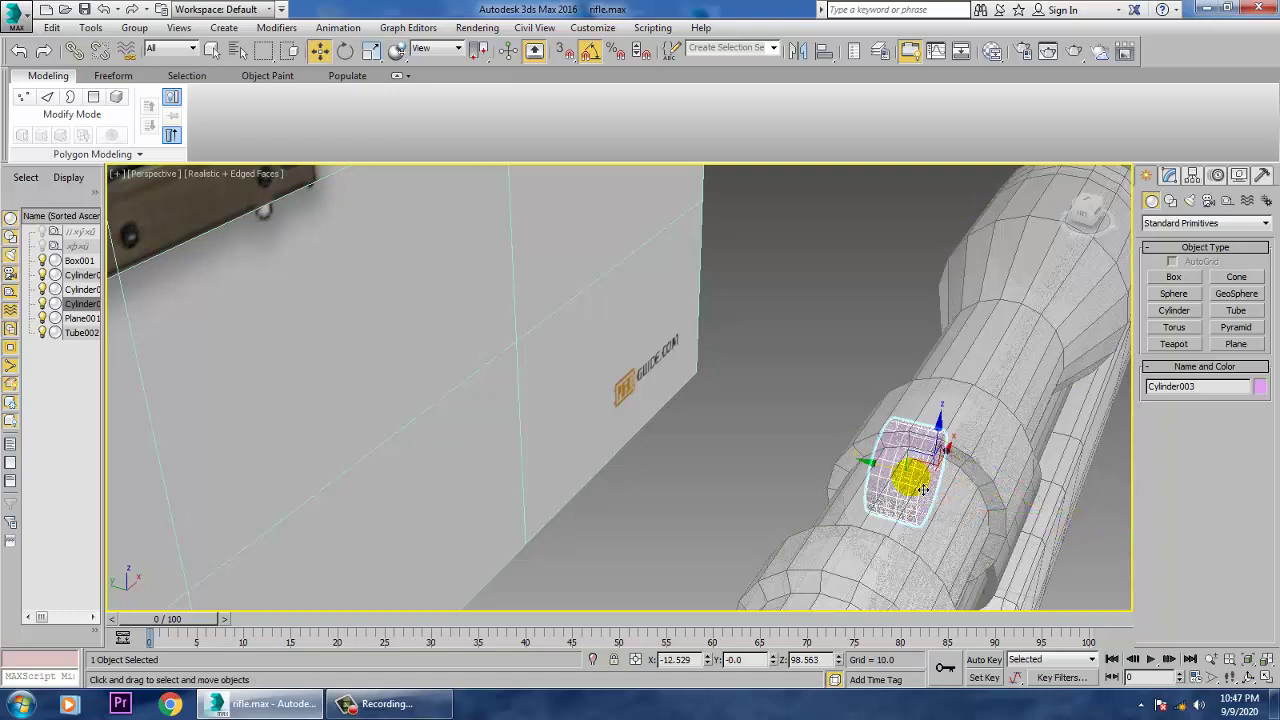
left_click_drag(871, 468, 1000, 504)
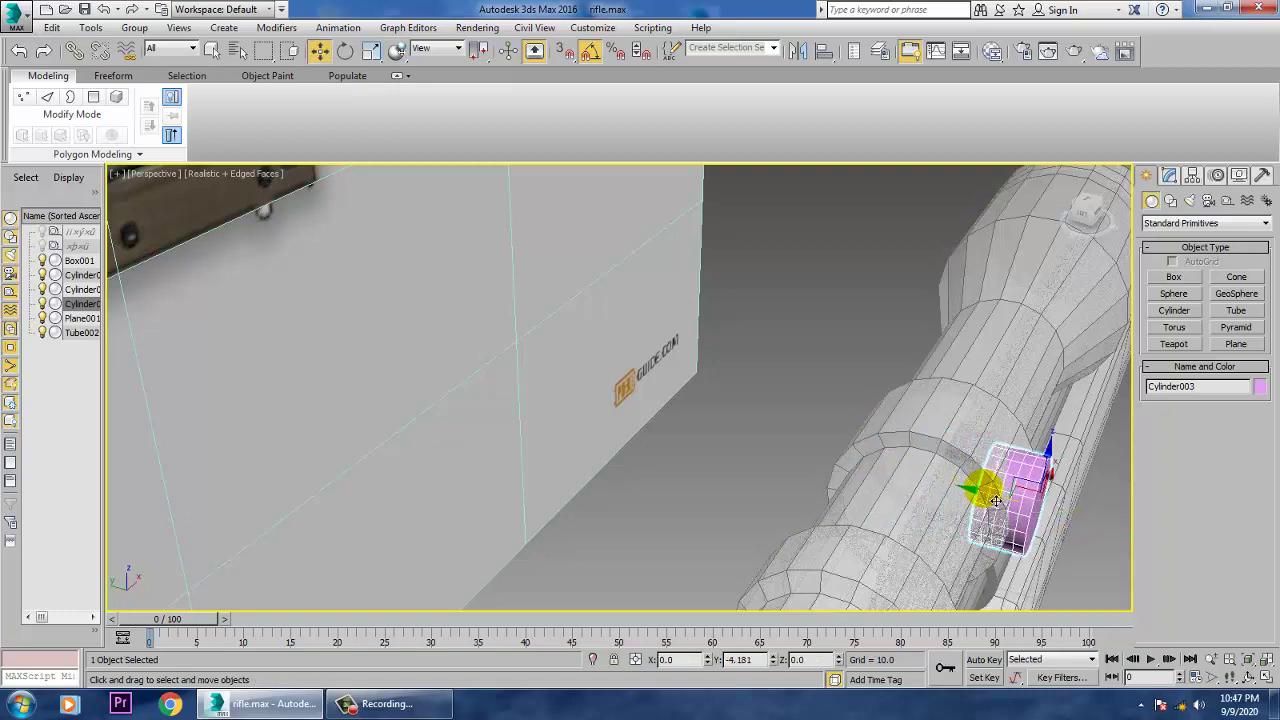
Reduce the side cylinder's height segments to 2 and convert it to an Editable Poly
left_click(1168, 176)
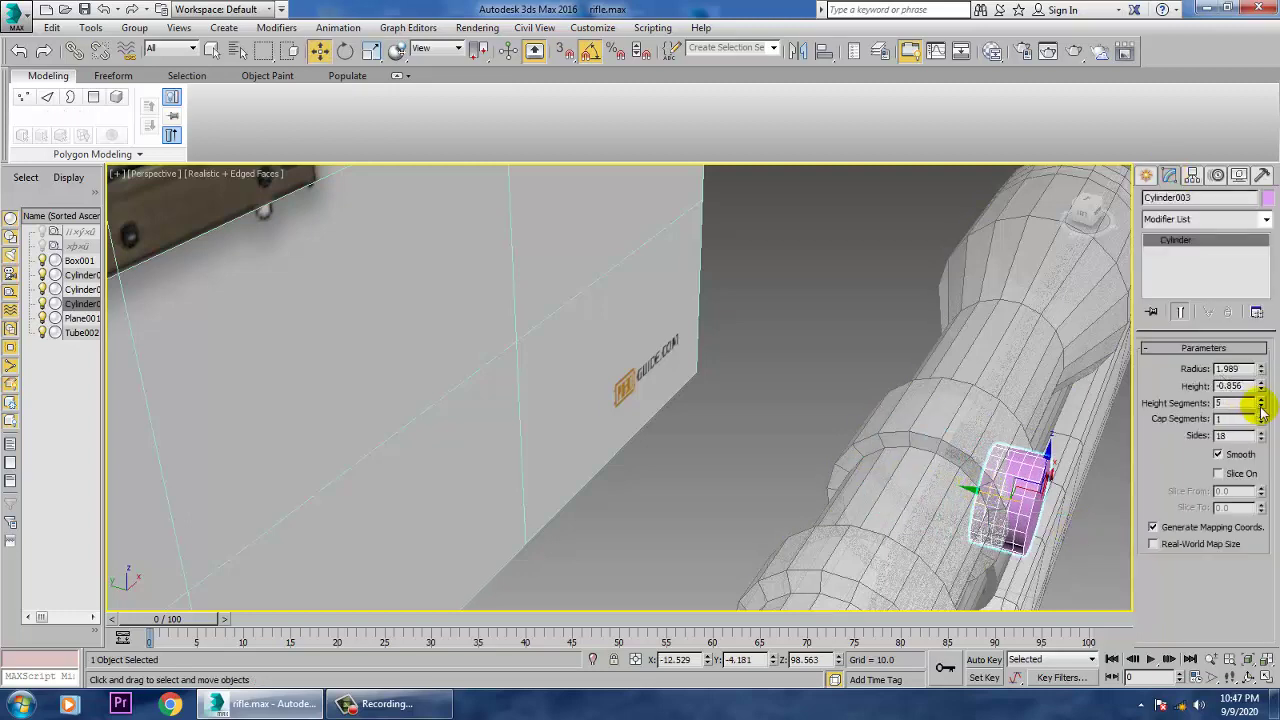
middle_click_drag(1079, 404, 851, 366, "alt")
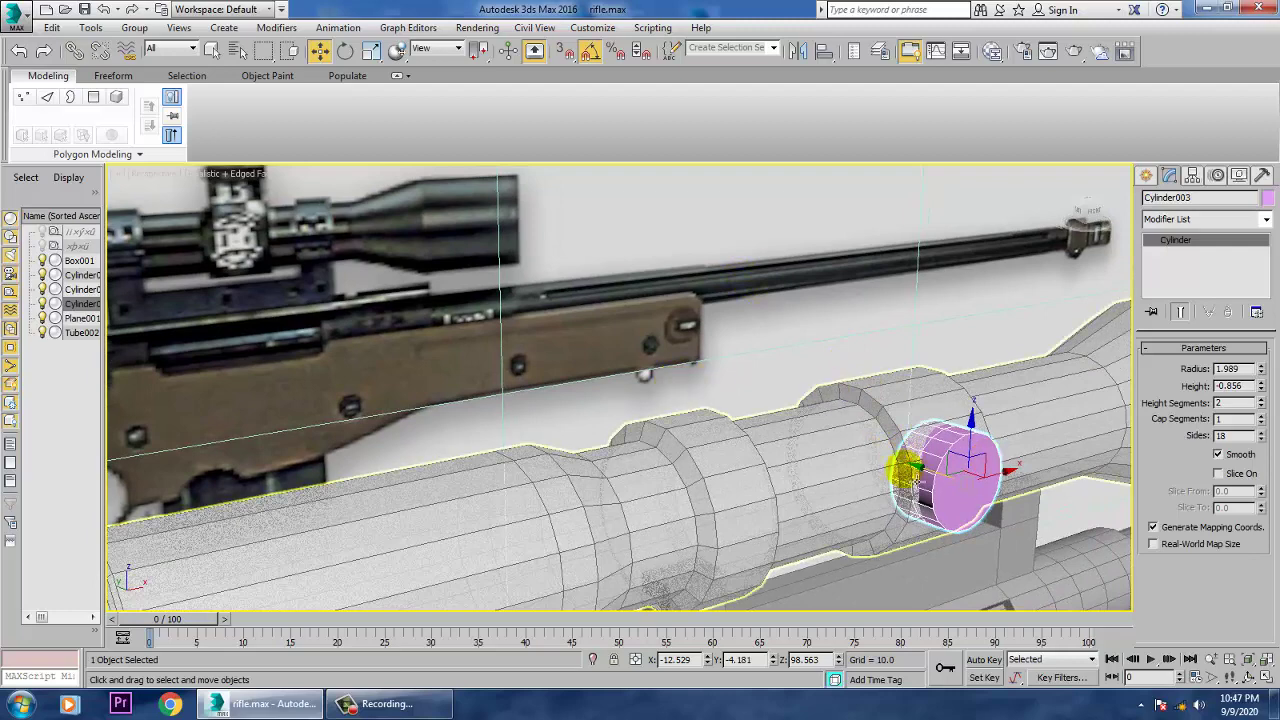
right_click(956, 456)
mouse_move(1029, 622)
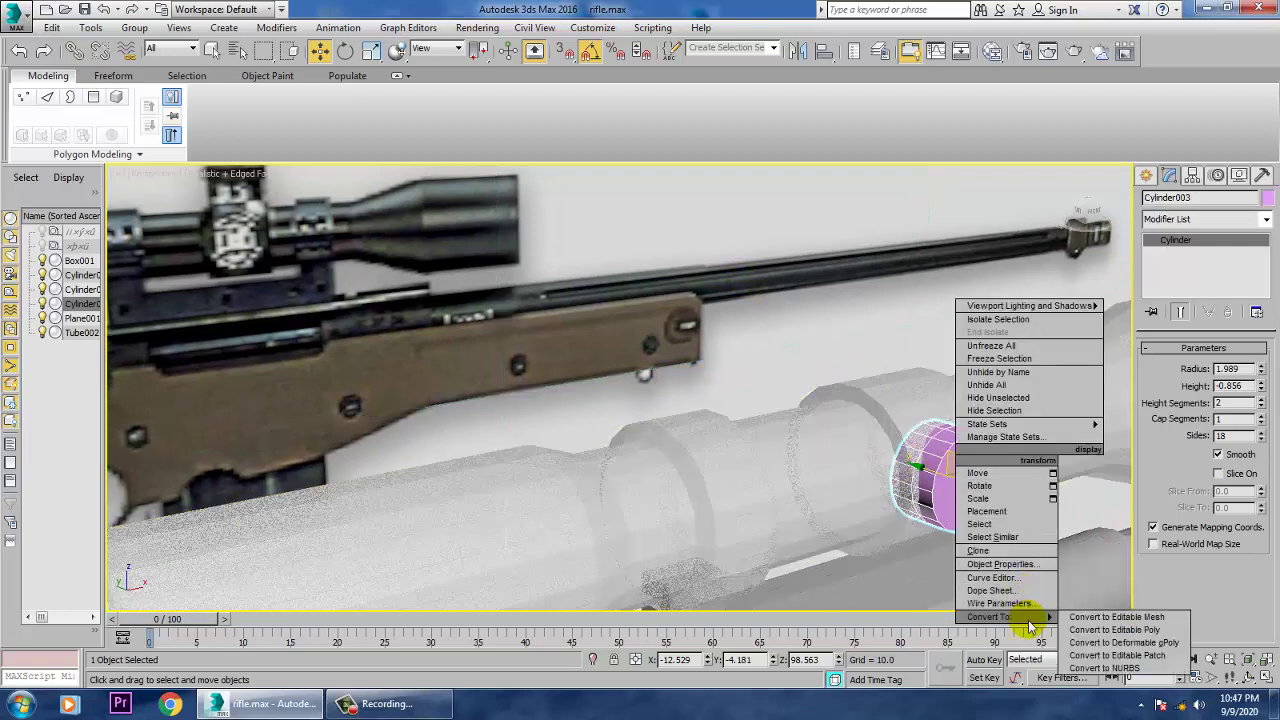
left_click(1112, 630)
key("z")
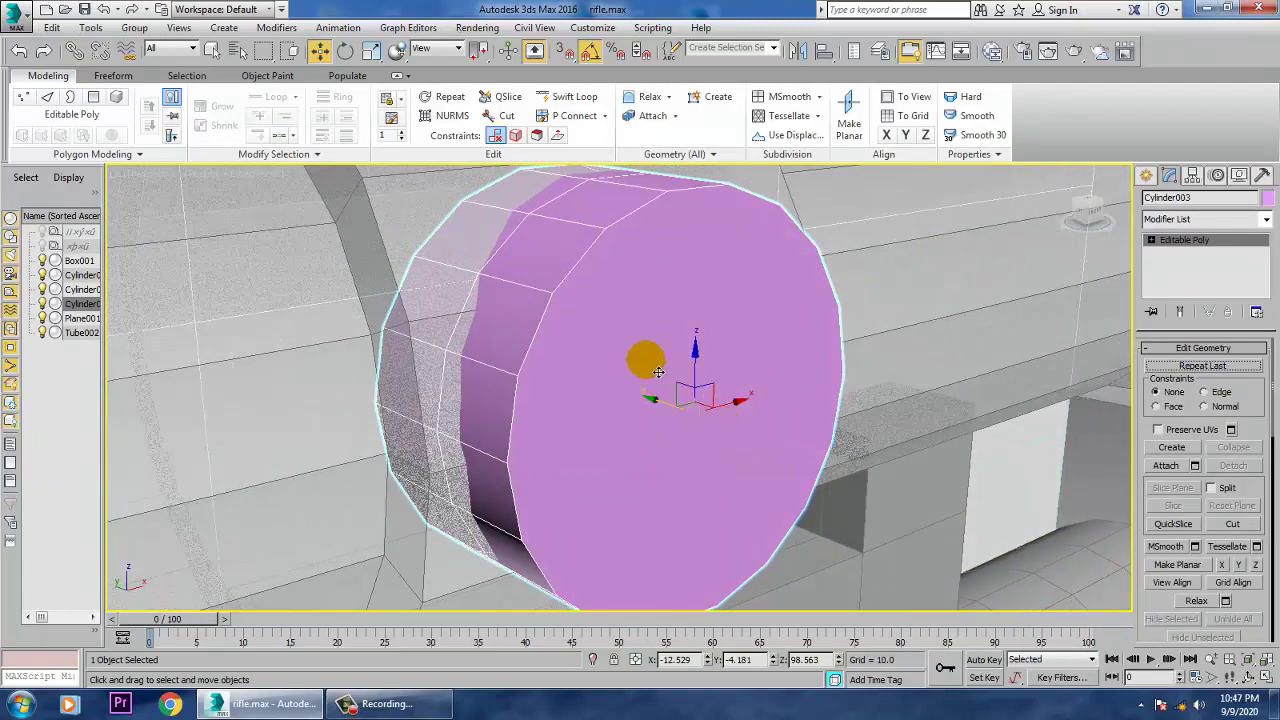
Select only the 18 rim edges around the outer face of the side knob
key("2")
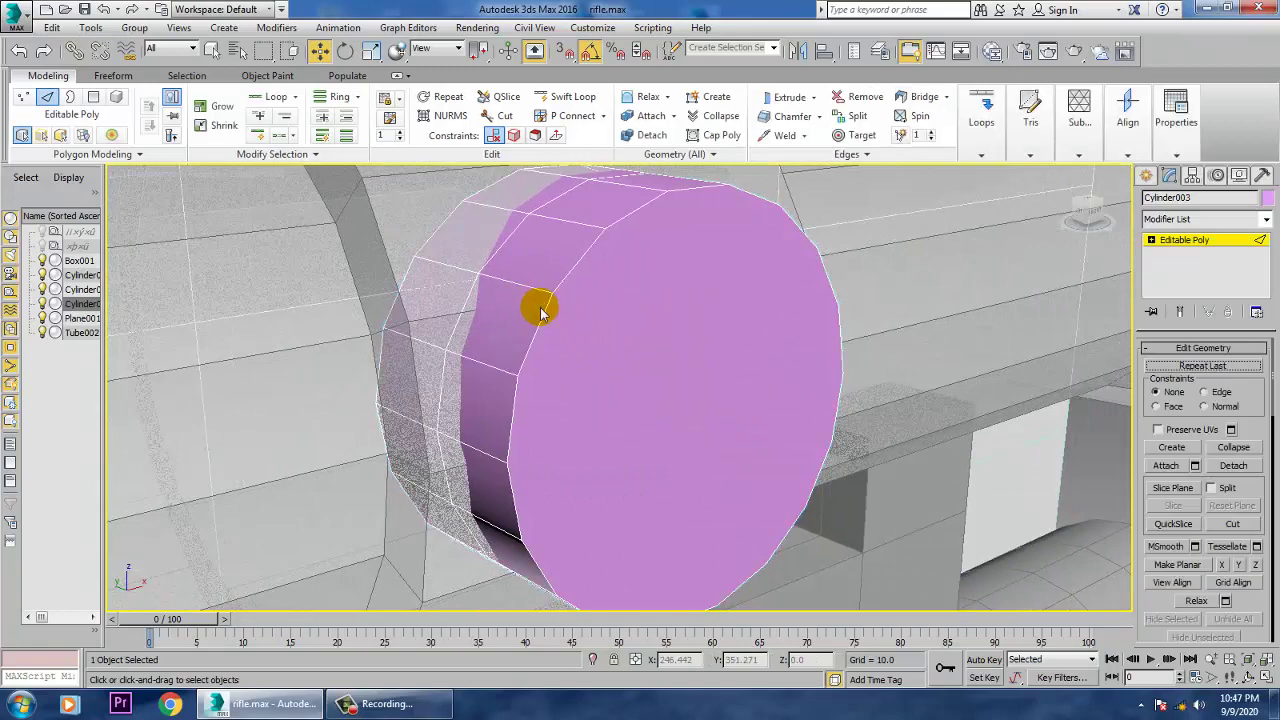
left_click(541, 317)
scroll(617, 364, "down", 5)
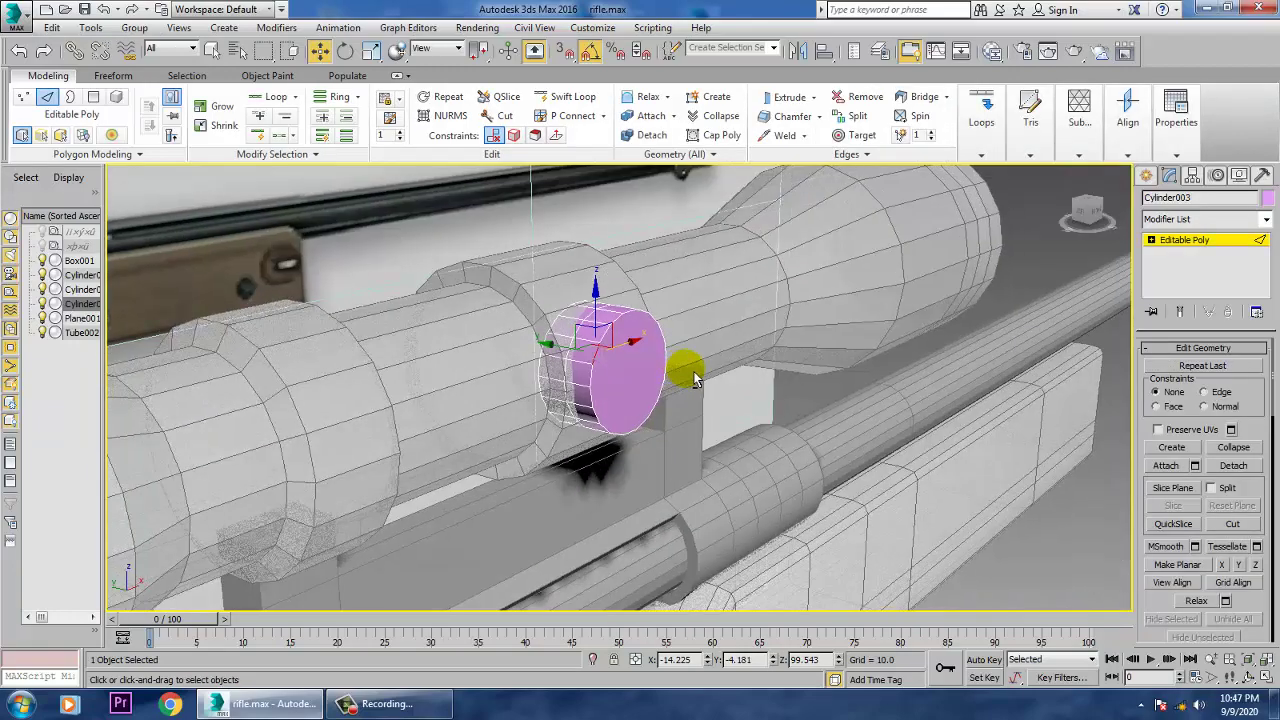
middle_click_drag(694, 374, 682, 270, "alt")
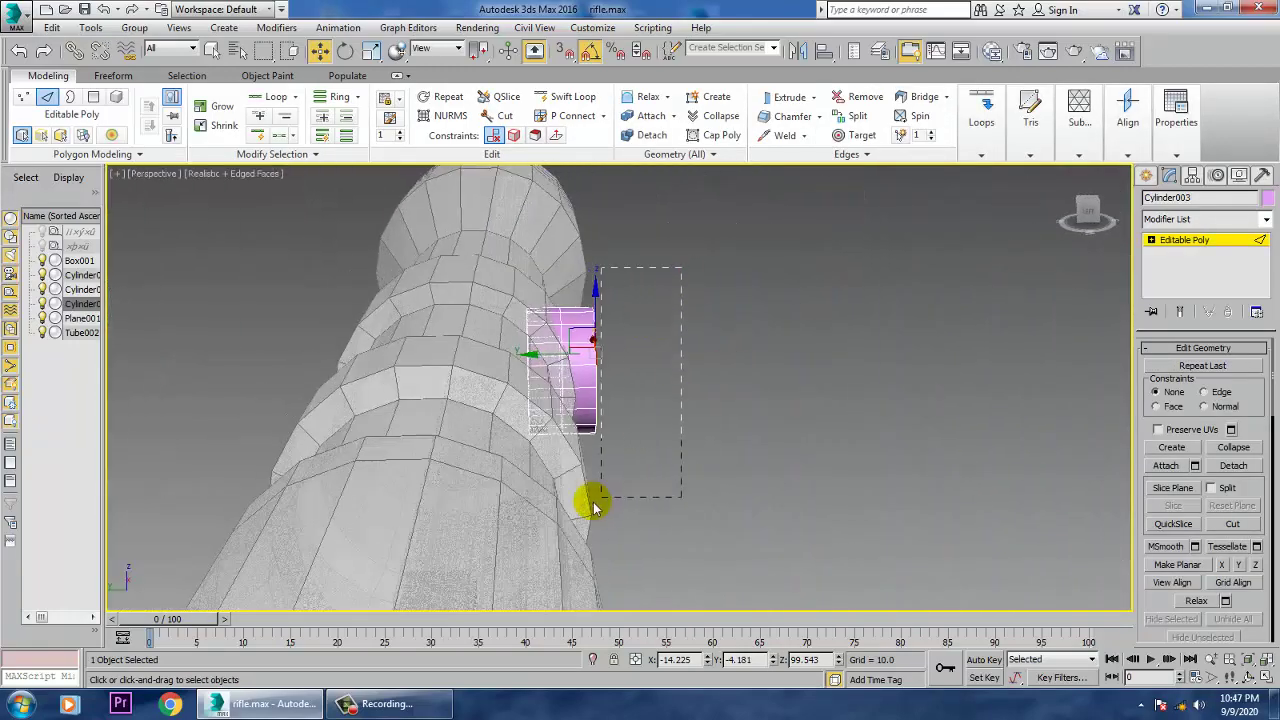
left_click_drag(593, 507, 571, 486)
left_click(572, 523)
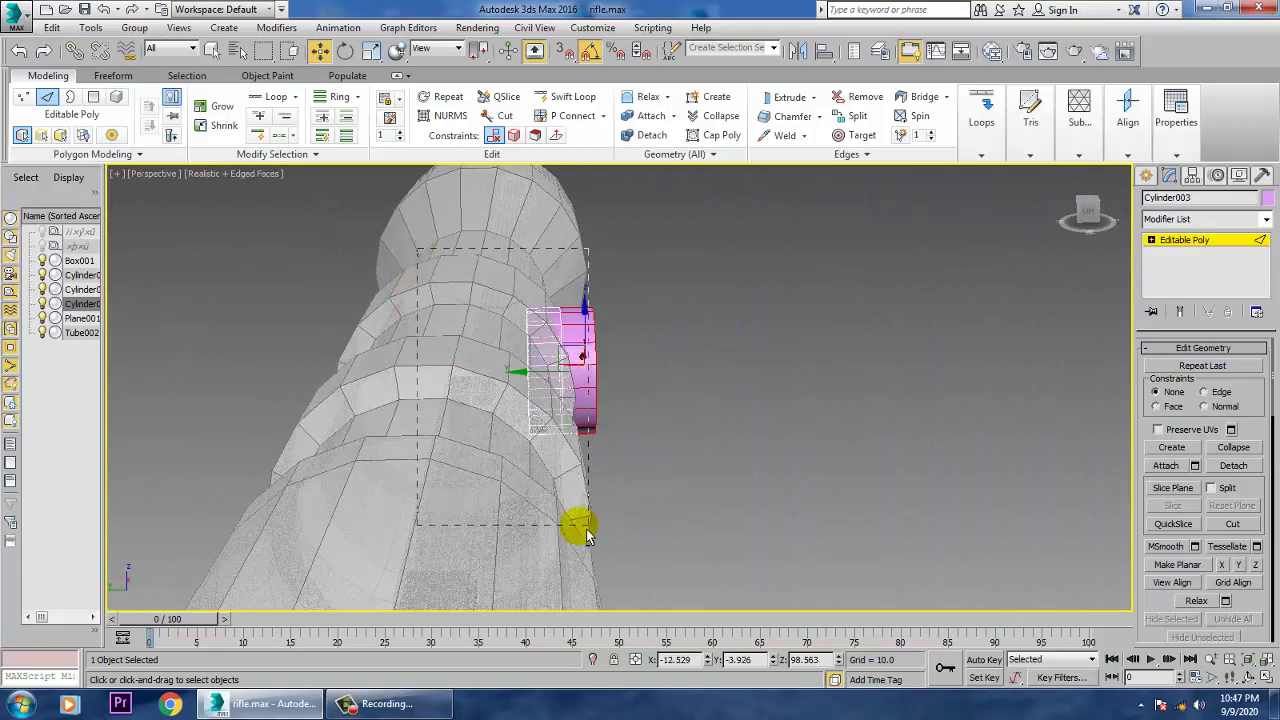
scroll(1153, 600, "up", 5)
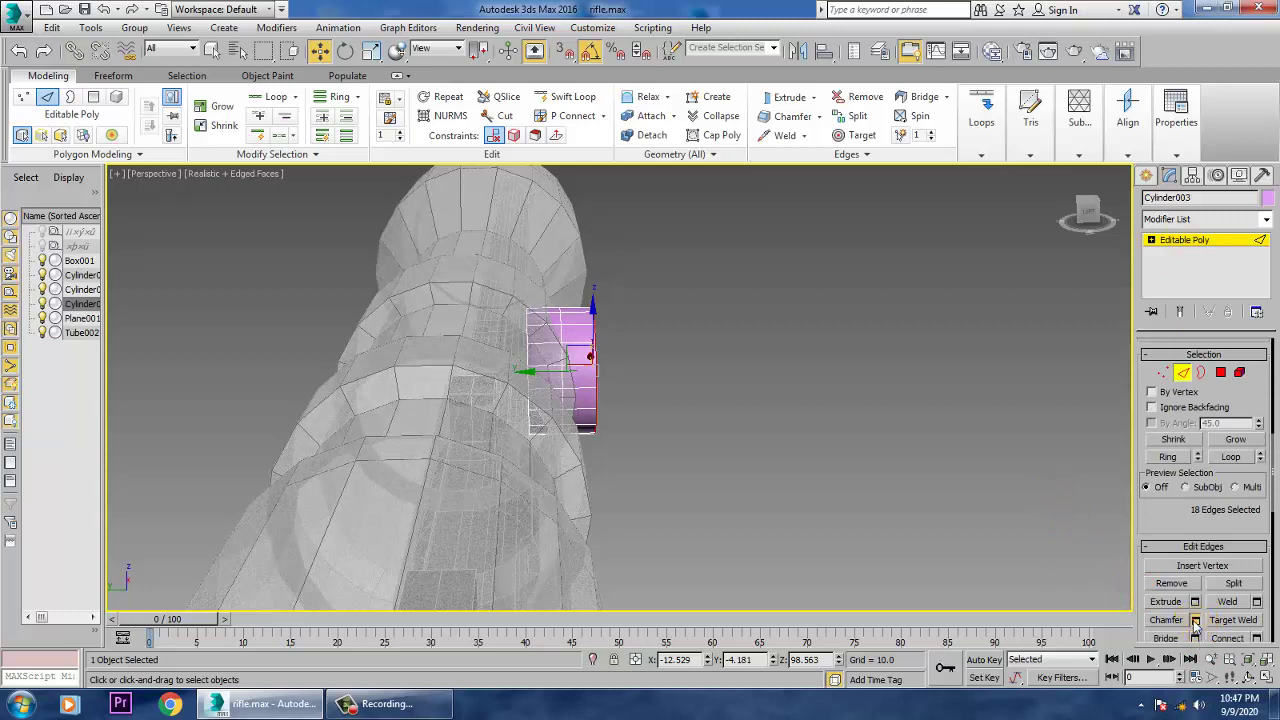
Chamfer the knob's outer rim edges by an amount of 0.094 and leave edge editing
left_click(1195, 621)
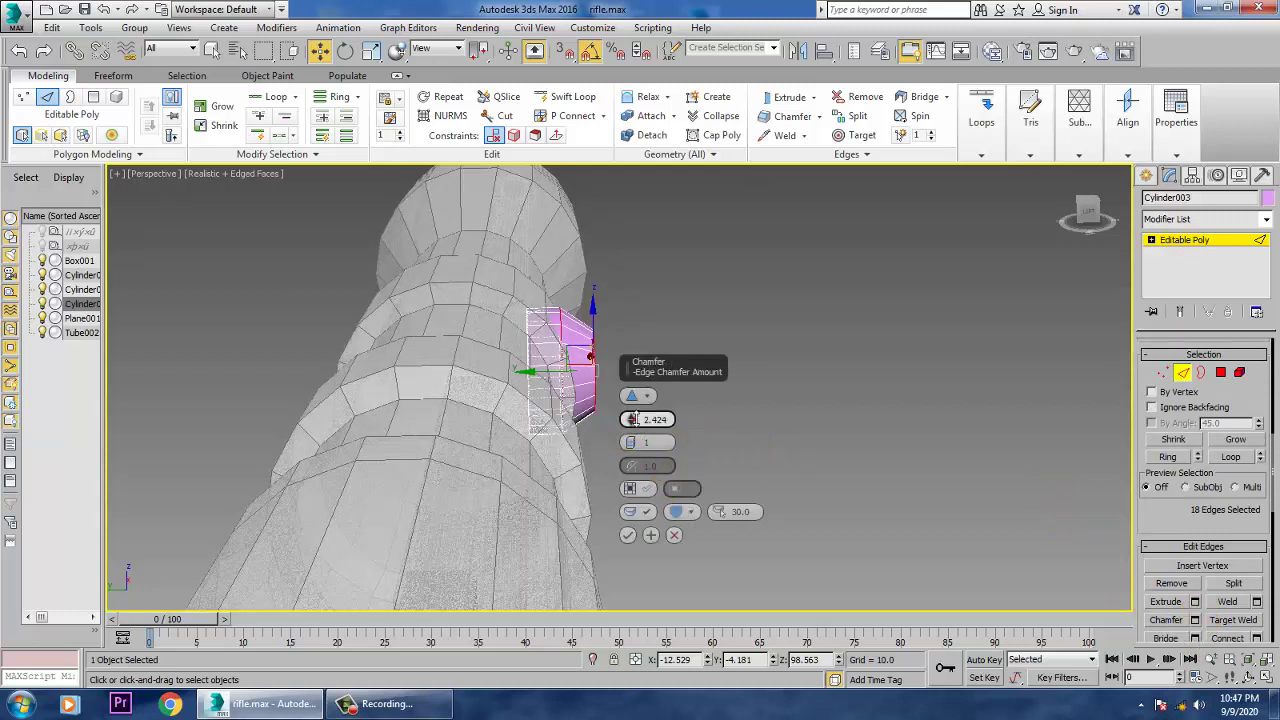
left_click_drag(632, 419, 641, 450)
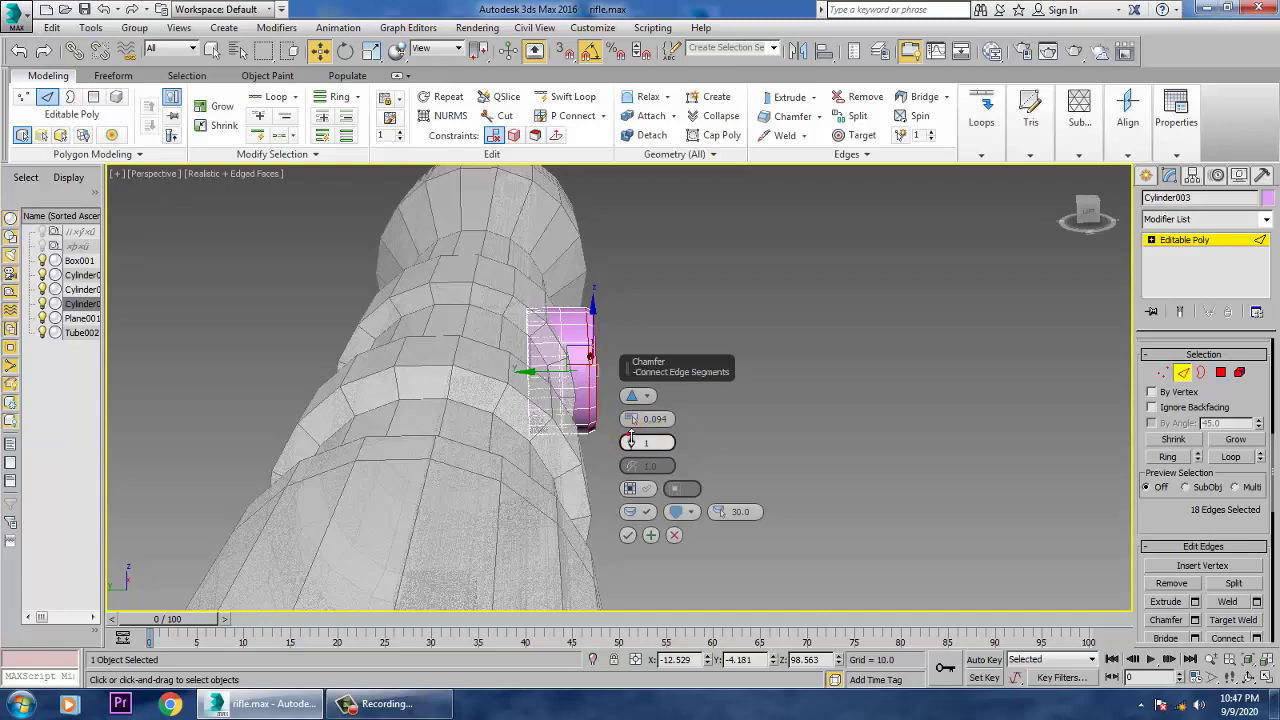
left_click(626, 536)
middle_click_drag(660, 500, 868, 462, "alt")
scroll(868, 465, "down", 5)
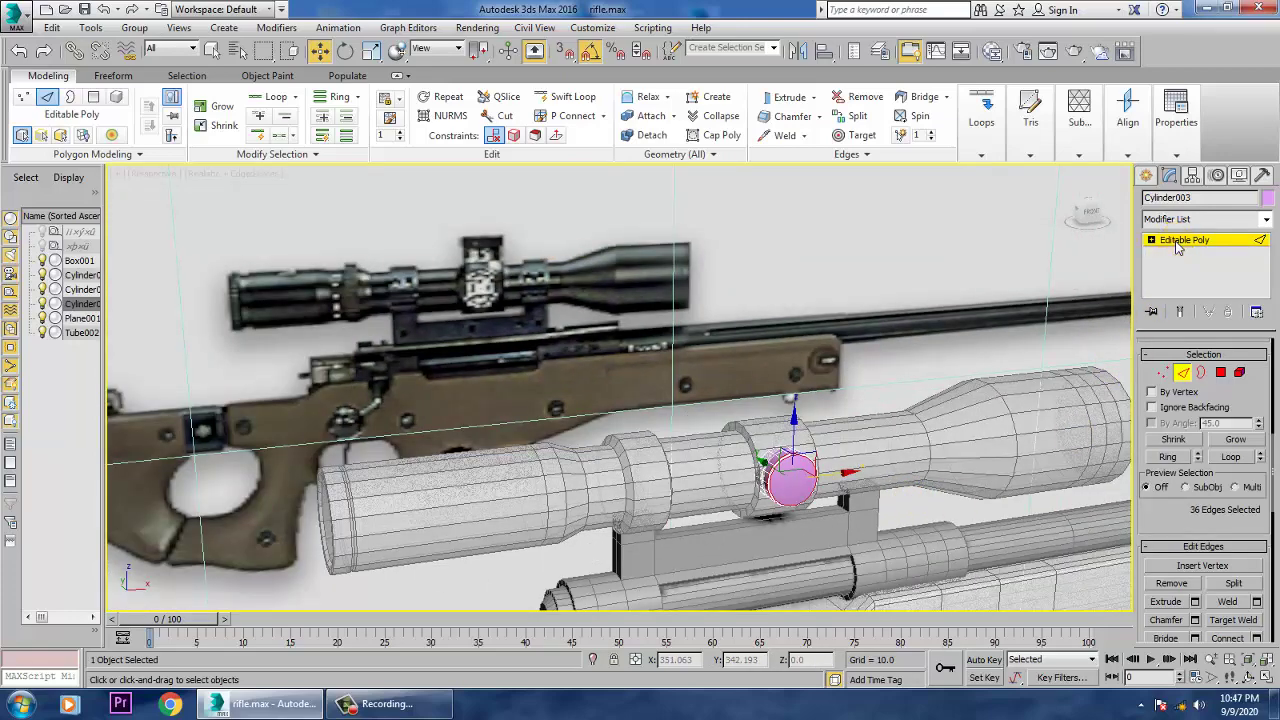
left_click(1177, 243)
Clone the side knob rotated upright about the X axis and raise the clone above the scope tube to about Z 104.4
middle_click_drag(783, 486, 760, 470, "alt")
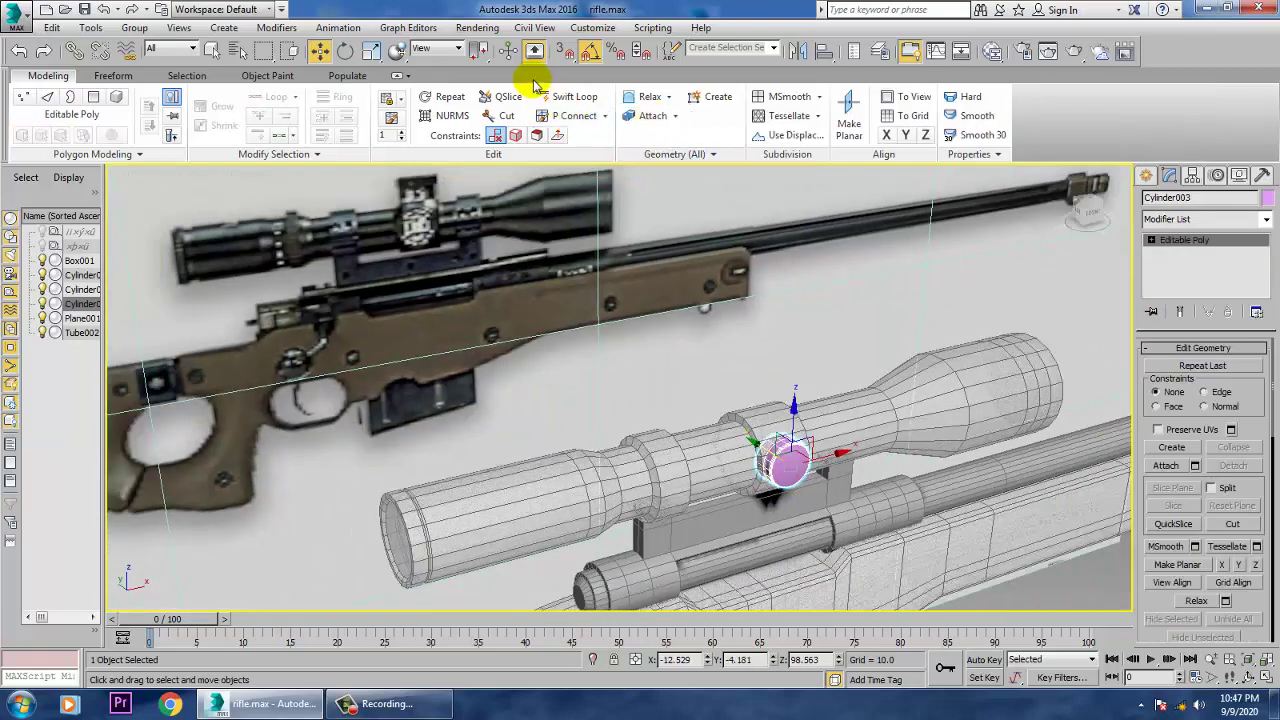
key("e")
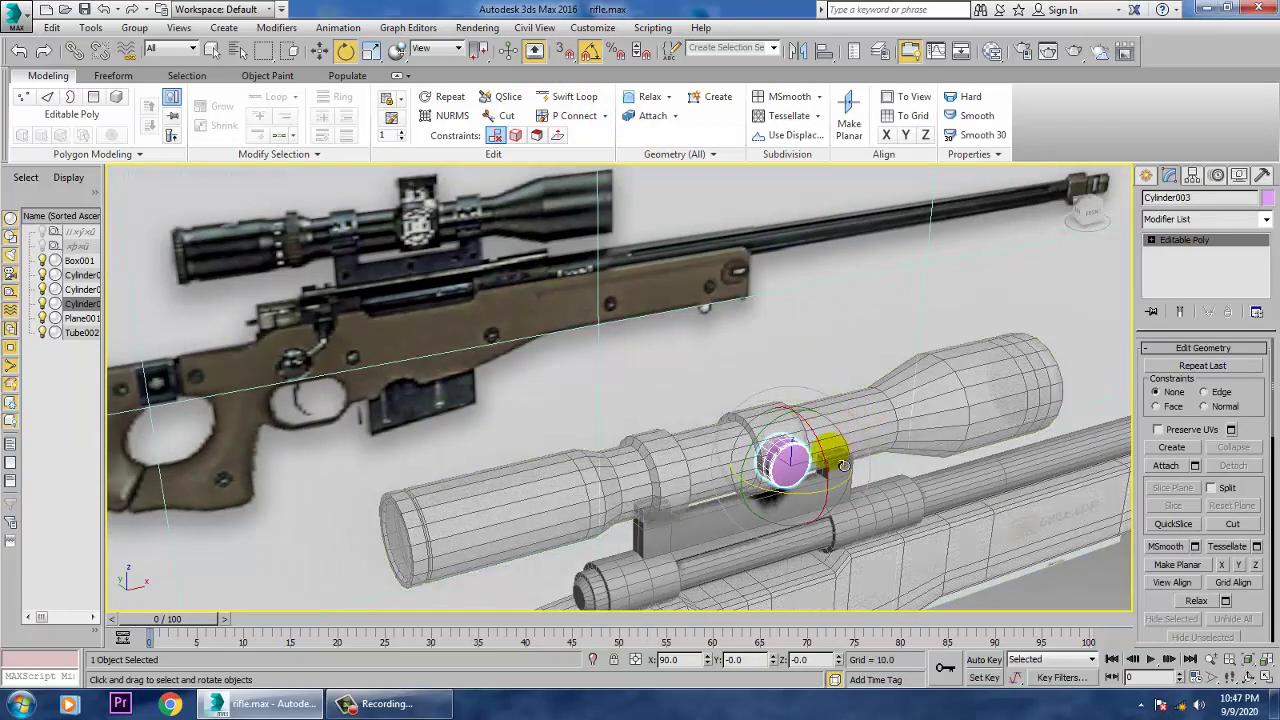
mouse_move(828, 459)
left_mouse_down()
mouse_move(810, 440)
mouse_move(829, 457)
left_mouse_up()
left_click(630, 421)
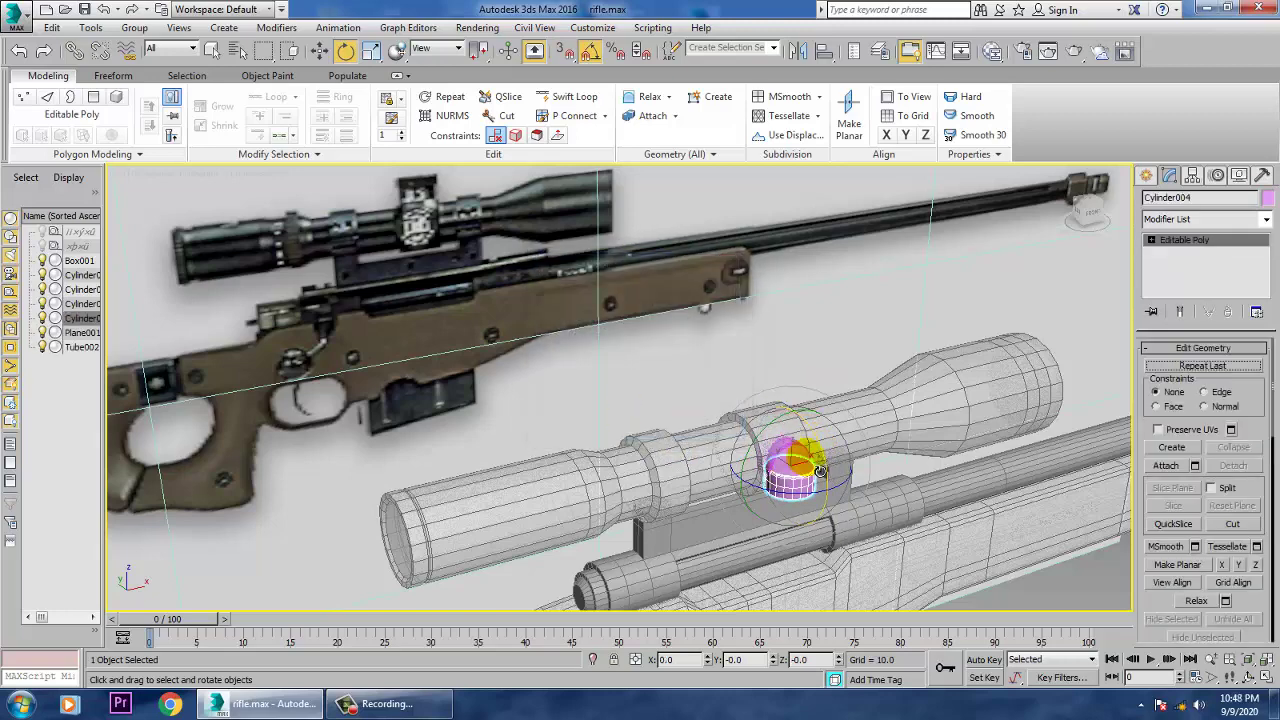
key("w")
left_click_drag(806, 446, 806, 368)
Move the upright knob sideways in the left view to about Y -0.27 so it is centred over the scope tube
key("alt+w")
middle_click(480, 480)
key("alt+w")
key("z")
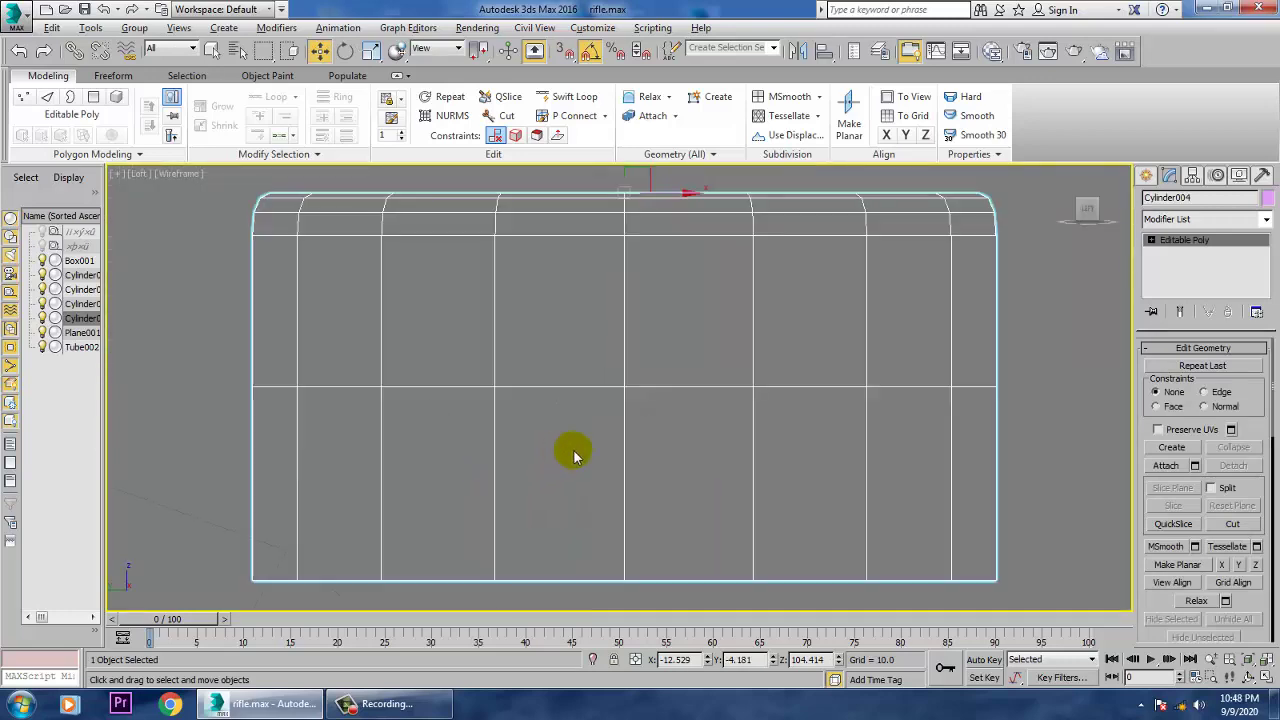
scroll(580, 450, "down", 10)
left_click_drag(668, 434, 620, 428)
key("alt+w")
middle_click(1005, 525)
key("alt+w")
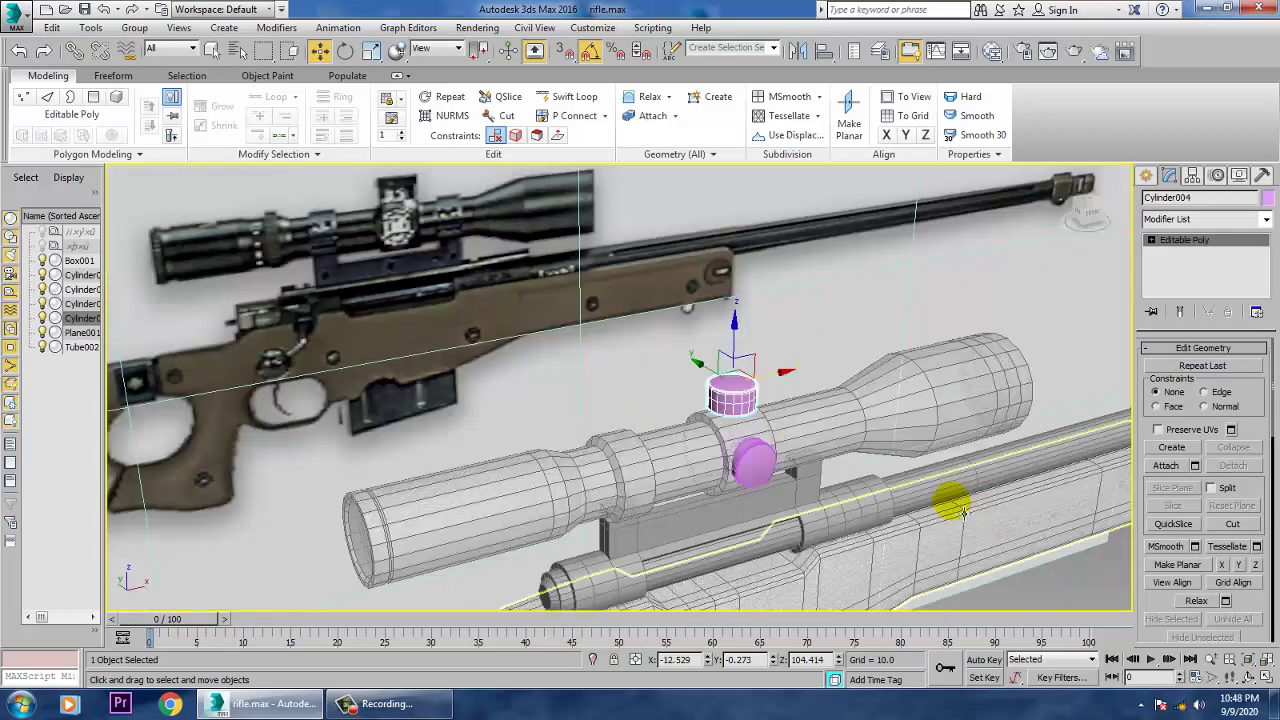
Scale the top knob slightly narrower than the side knob and lower it onto the turret band at about Z 103.66 in the front view
key("z")
scroll(741, 452, "down", 6)
scroll(741, 456, "down", 2)
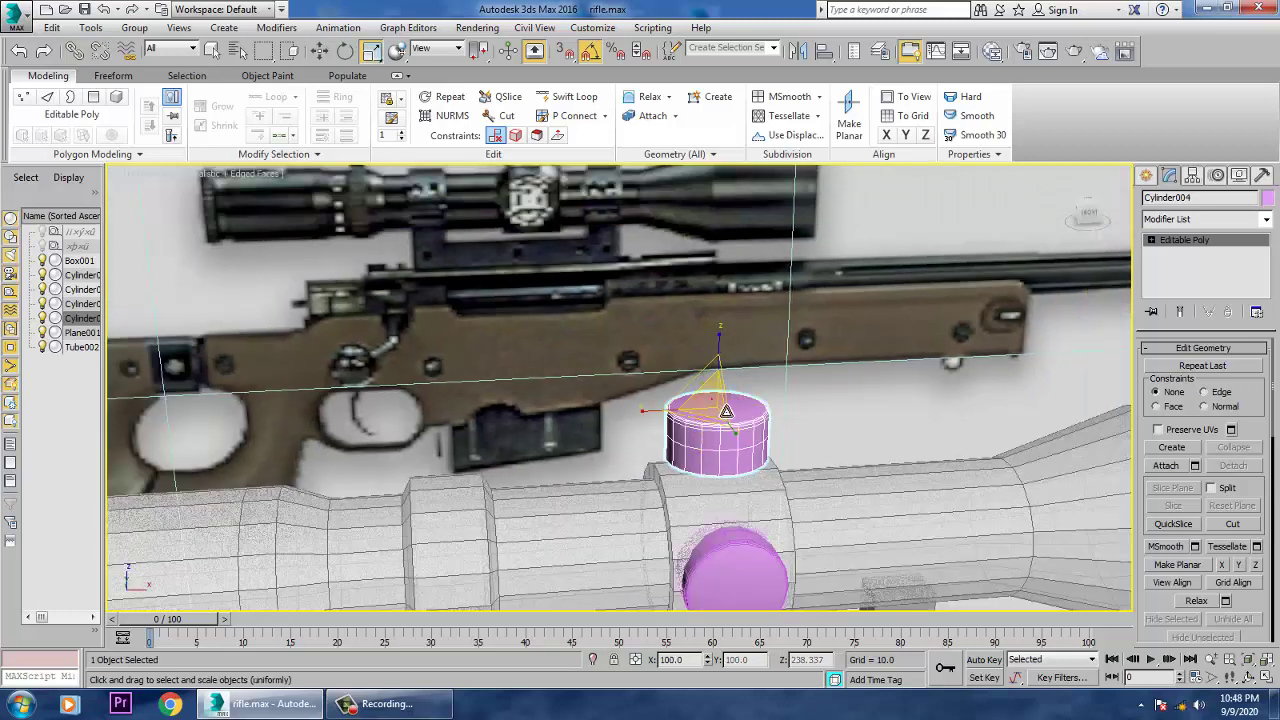
key("alt+w")
middle_click(909, 320)
key("alt+w")
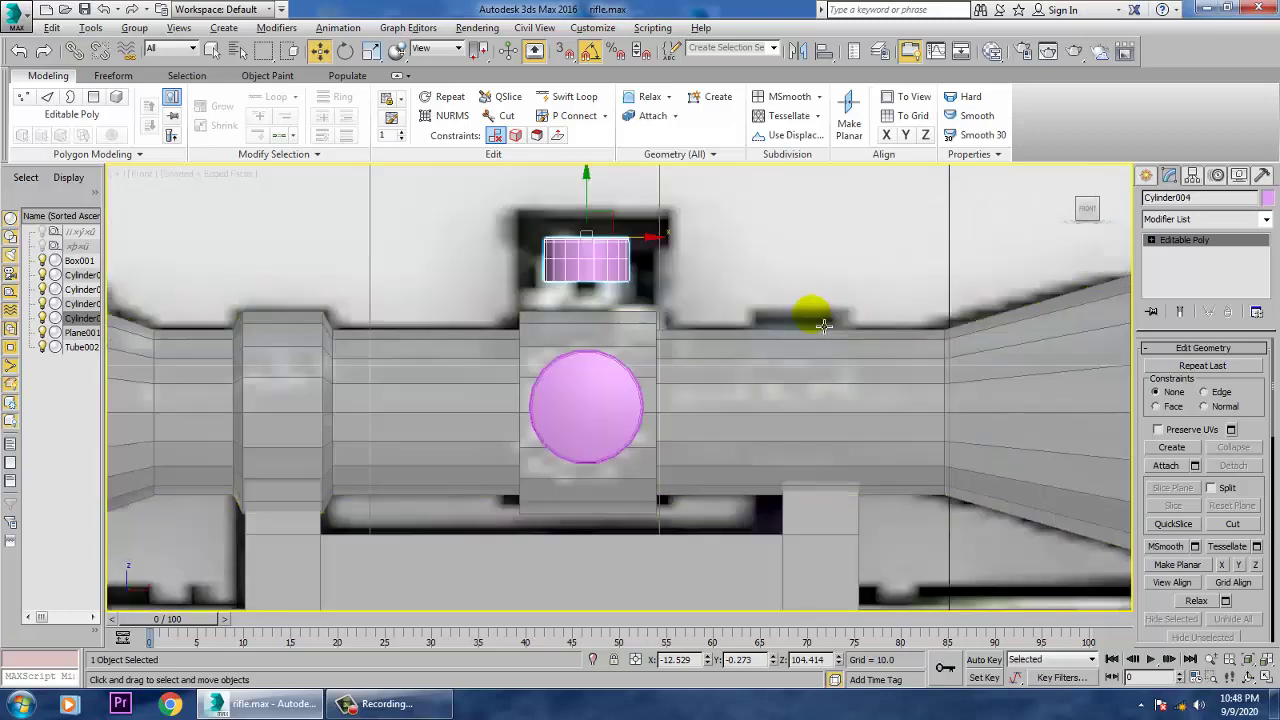
middle_click_drag(775, 308, 809, 339)
key("r")
mouse_move(638, 289)
left_mouse_down()
mouse_move(636, 266)
mouse_move(637, 284)
left_mouse_up()
key("w")
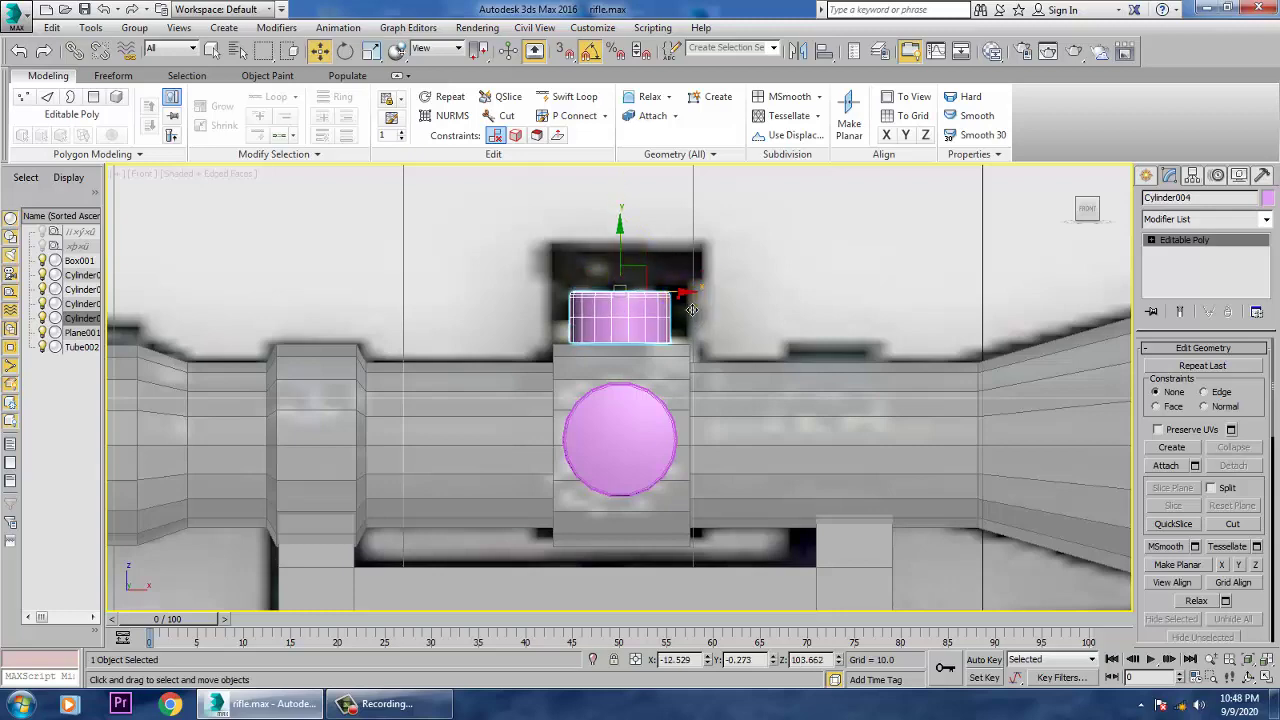
Enlarge the top knob slightly in the perspective view and lower it about 0.28 units into the turret band
left_click(752, 312)
key("alt+w")
middle_click(850, 495)
key("alt+w")
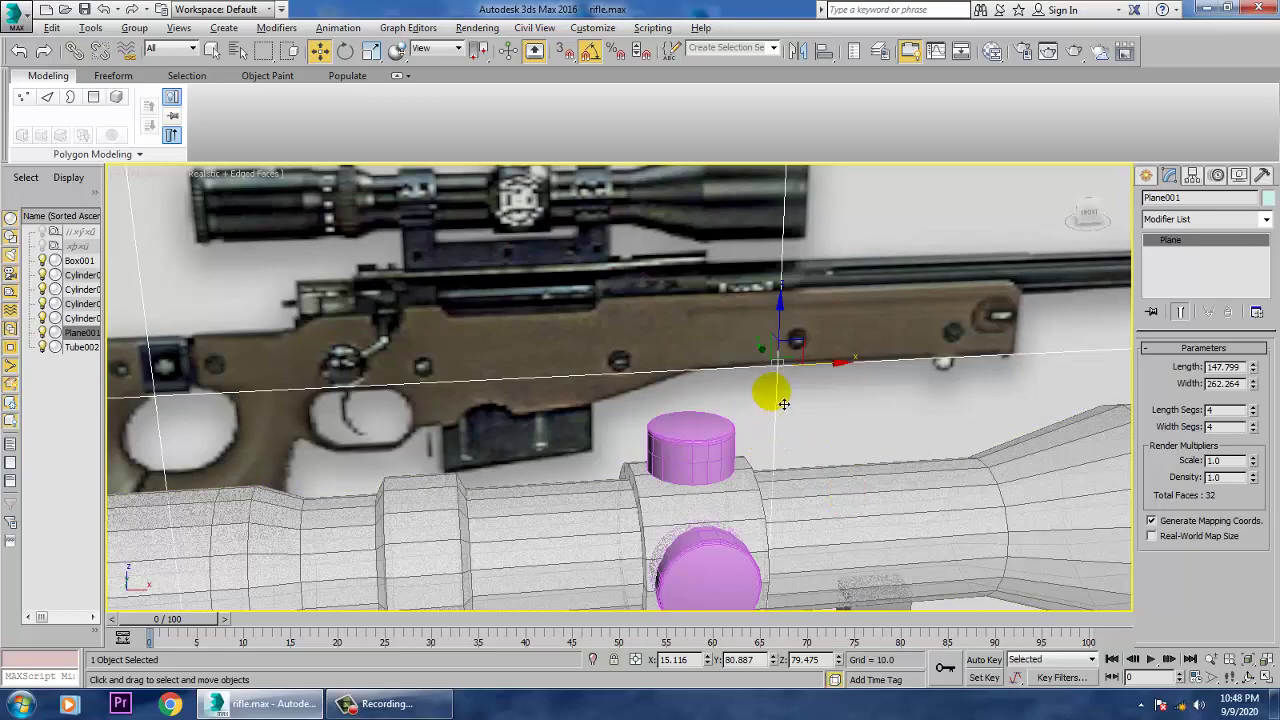
middle_click_drag(783, 403, 728, 484, "alt")
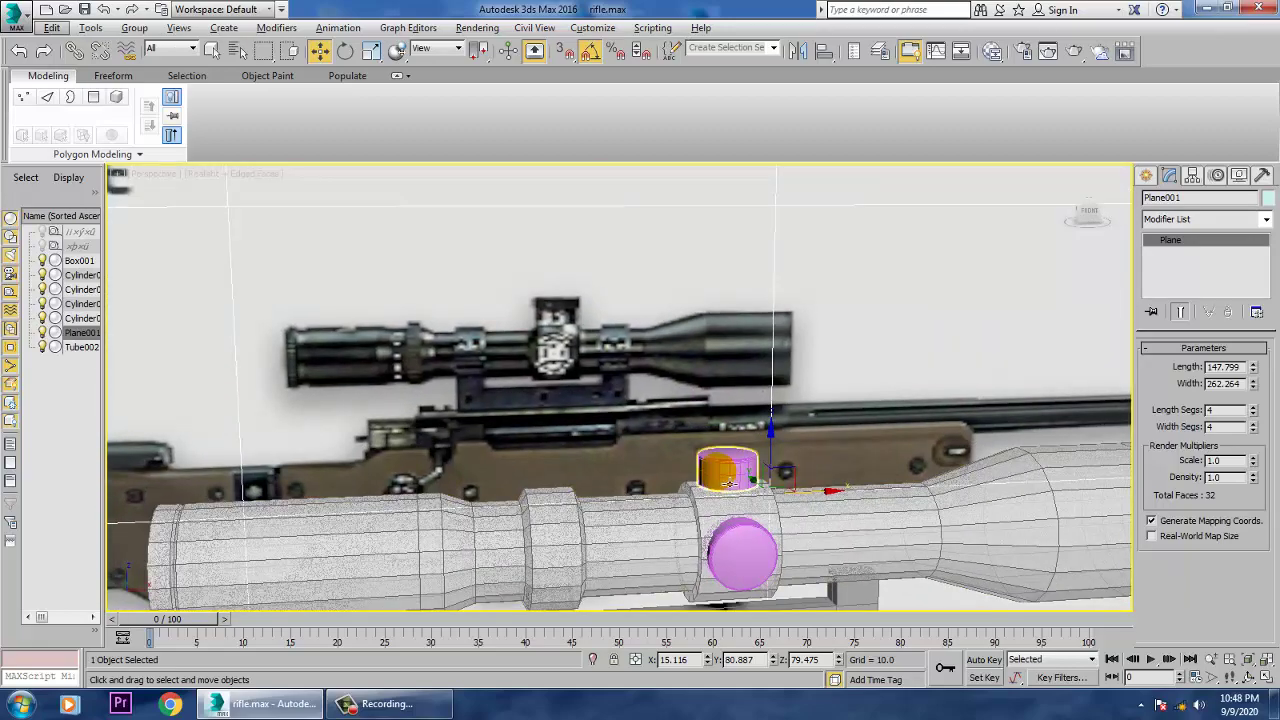
left_click(728, 482)
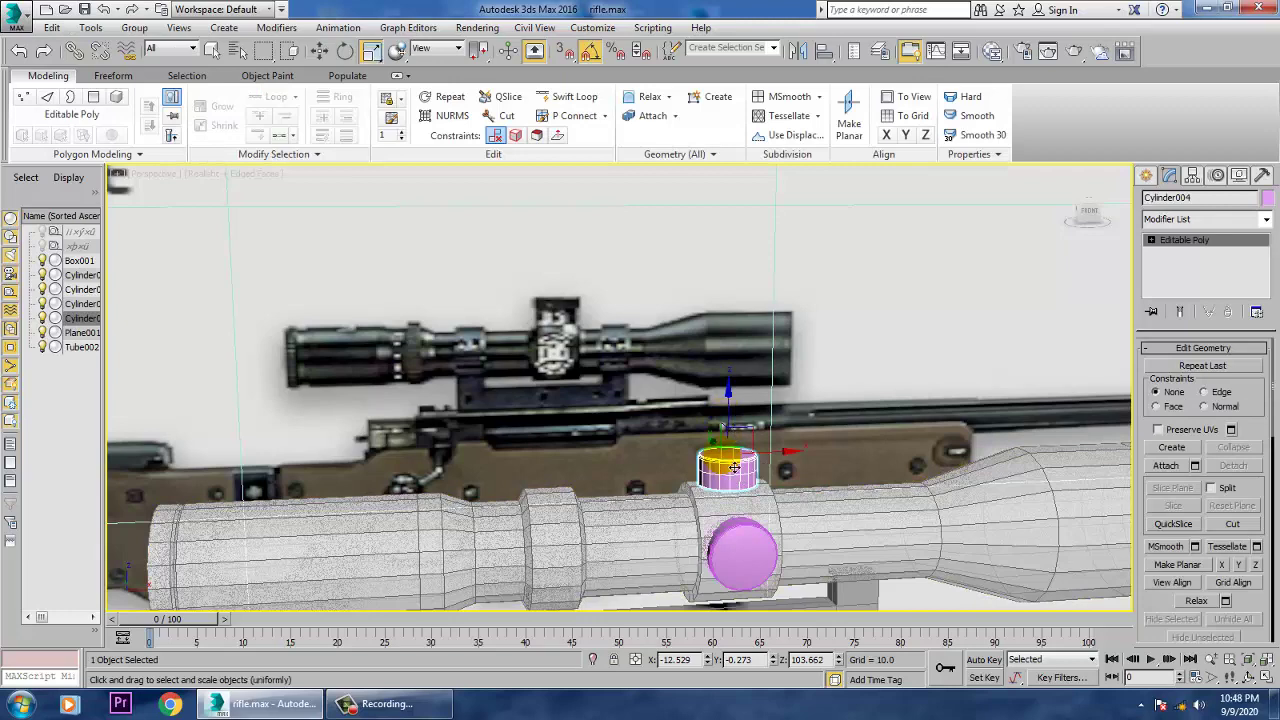
key("w")
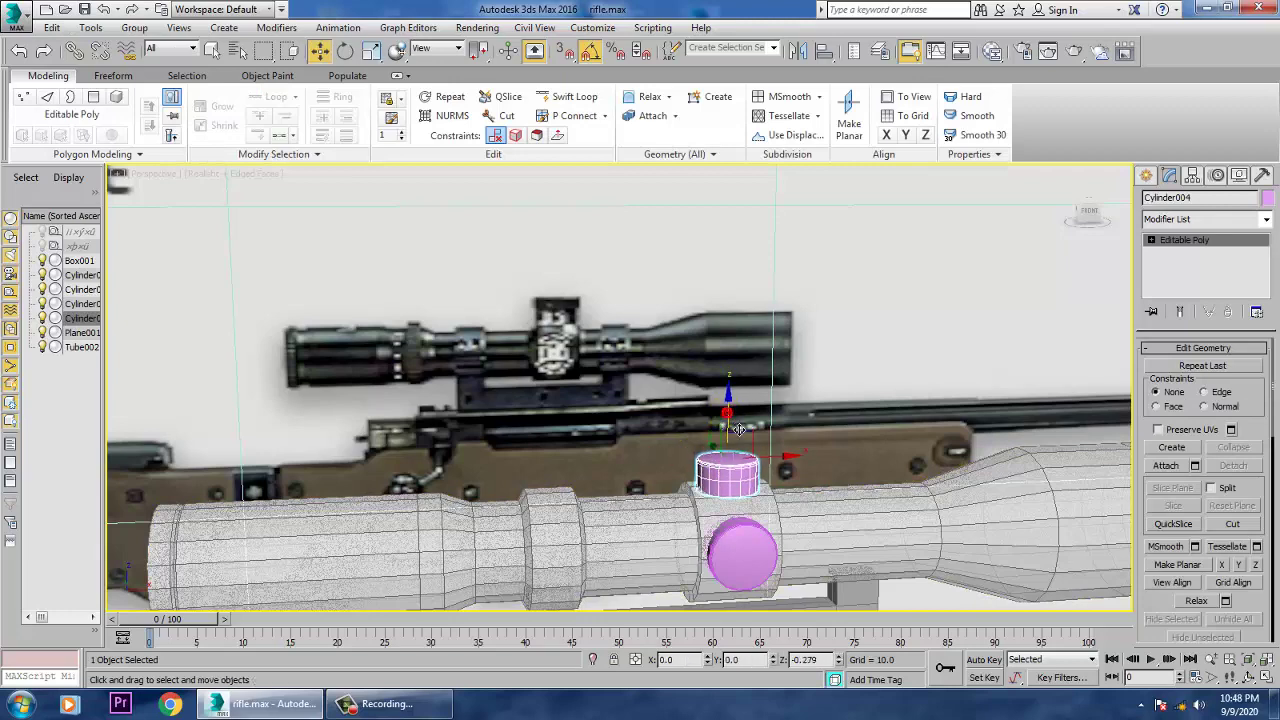
Compare the rifle model with the reference image in the perspective and front views, including the bolt area behind the barrel cylinder
middle_click_drag(745, 475, 886, 376, "alt")
middle_click_drag(523, 468, 380, 414)
scroll(709, 449, "down", 3)
middle_click_drag(826, 463, 596, 413)
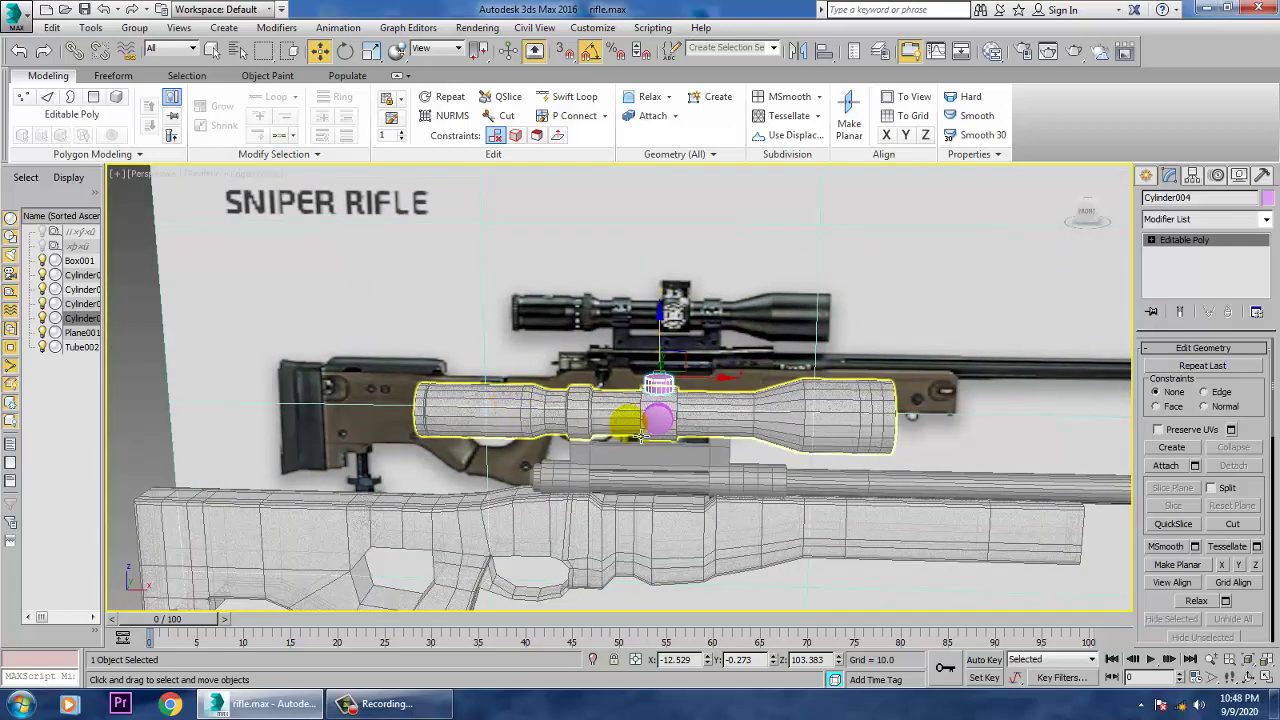
middle_click_drag(770, 425, 928, 378)
key("alt+w")
left_click(850, 302)
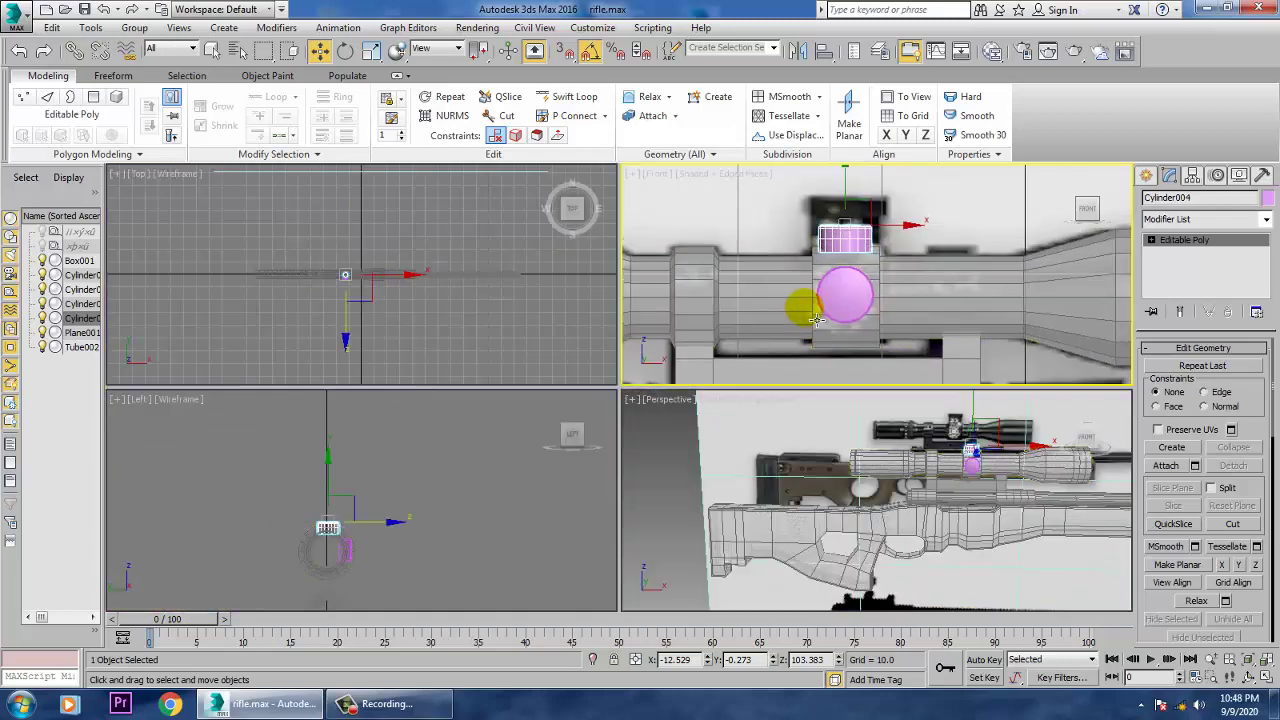
key("alt+w")
scroll(885, 352, "down", 1)
scroll(893, 358, "down", 3)
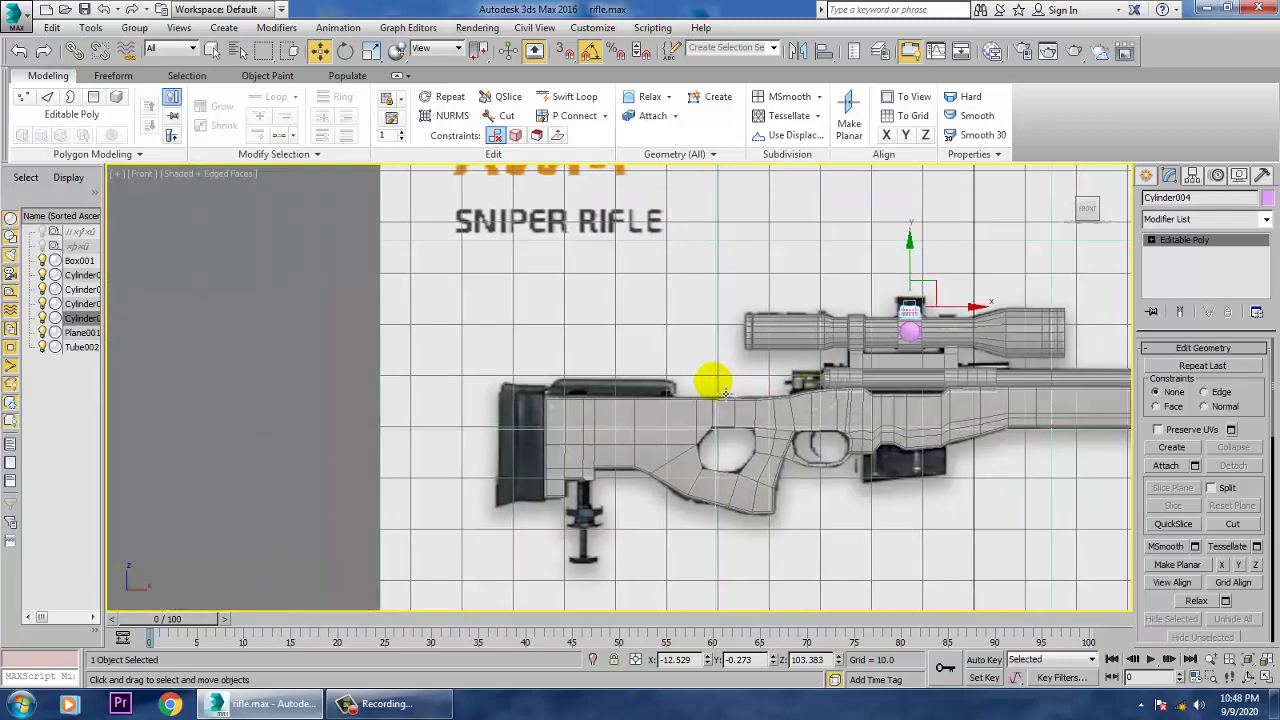
scroll(708, 374, "up", 4)
scroll(742, 420, "up", 5)
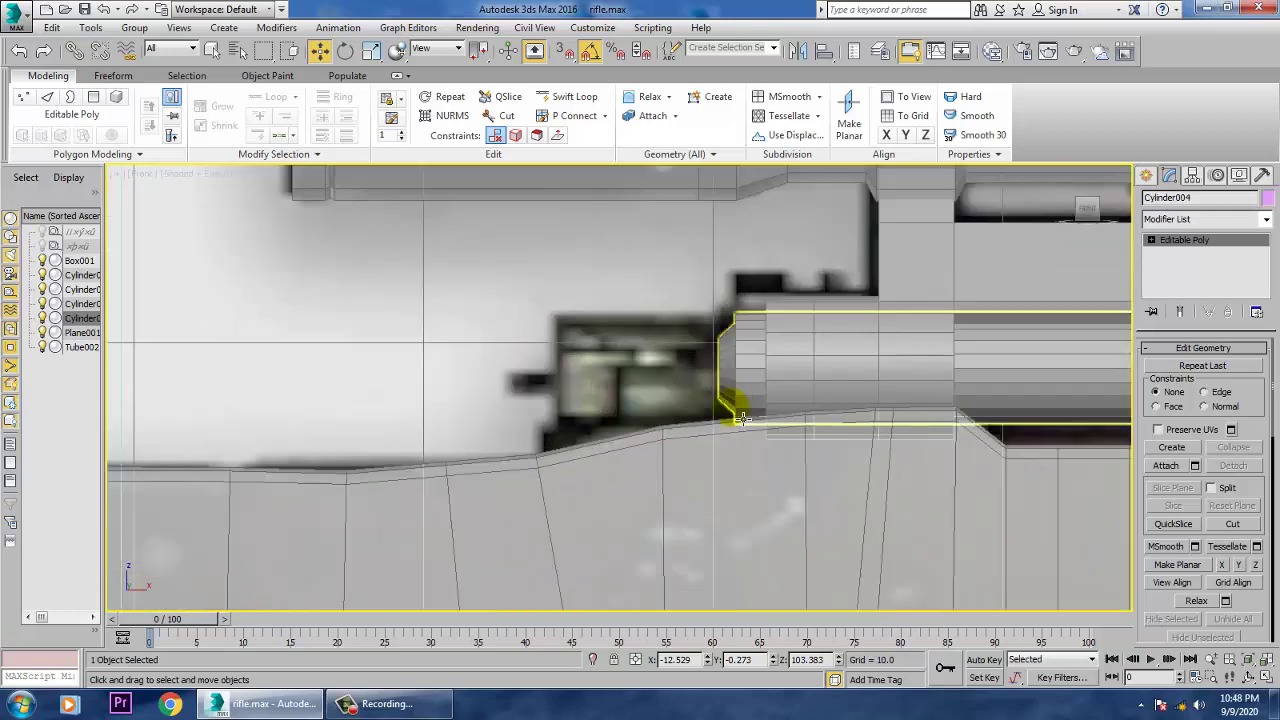
Select the rear end-cap polygon of the barrel cylinder, excluding the bevelled ring around it
left_click(748, 397)
key("1")
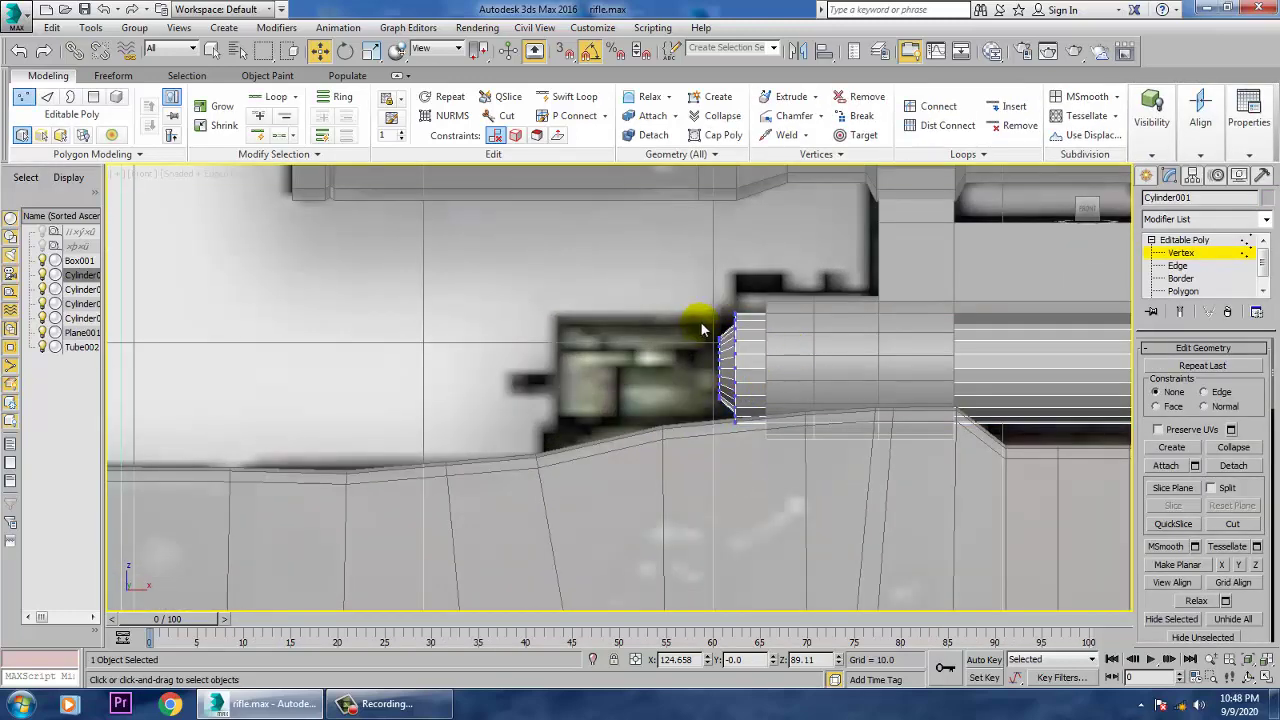
left_click(1183, 290)
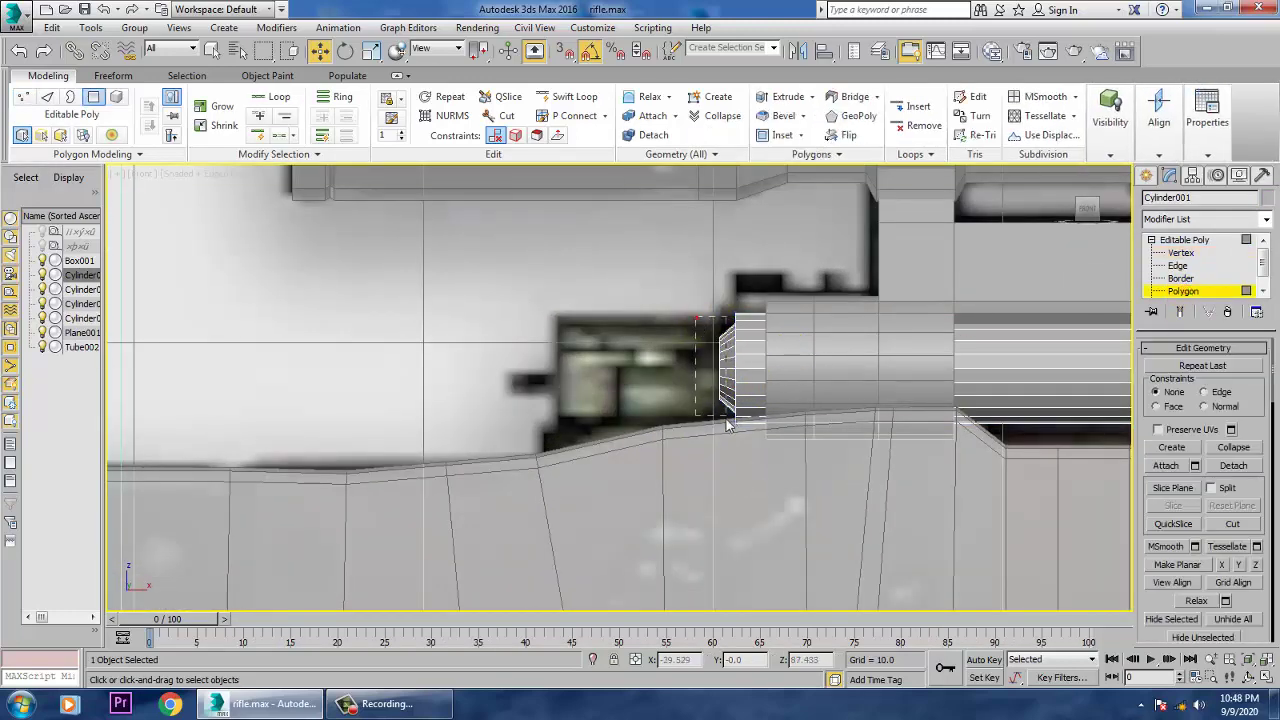
left_click_drag(727, 425, 729, 422)
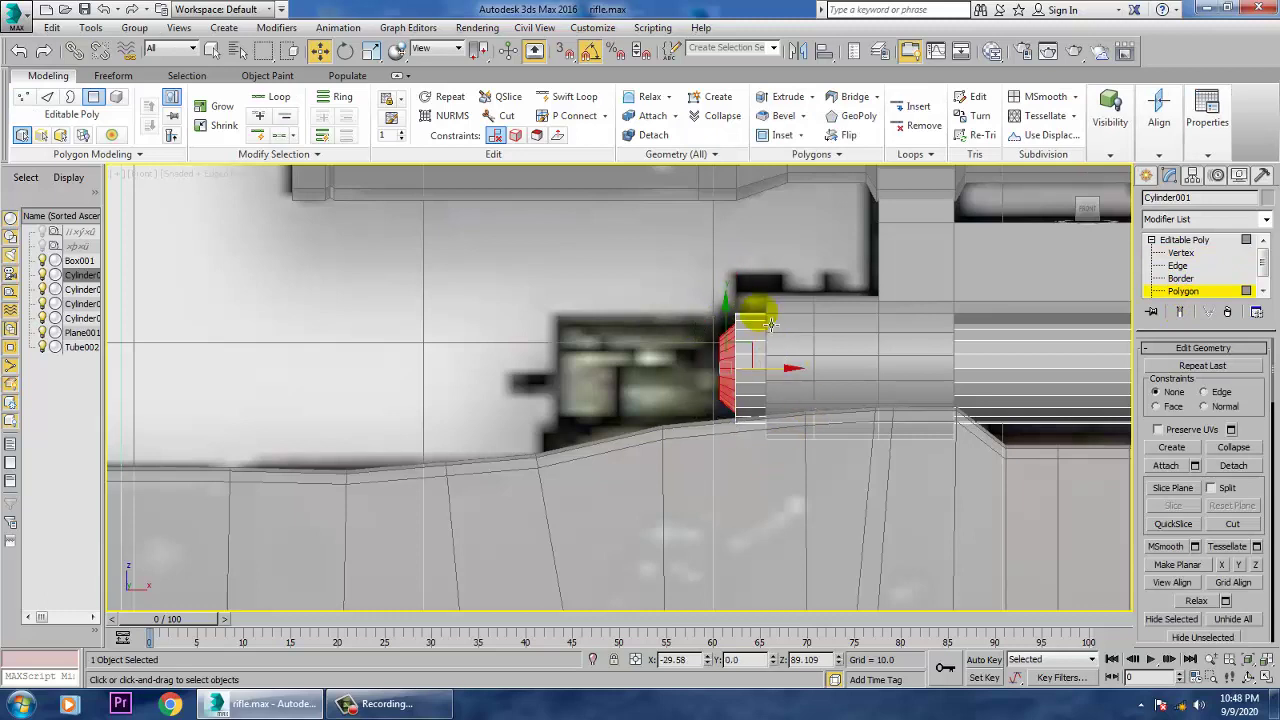
left_click_drag(836, 268, 736, 470)
Extrude the rear end-cap polygon backward to about X -34.94, near the rear edge of the bolt housing in the reference
scroll(1177, 594, "up", 5)
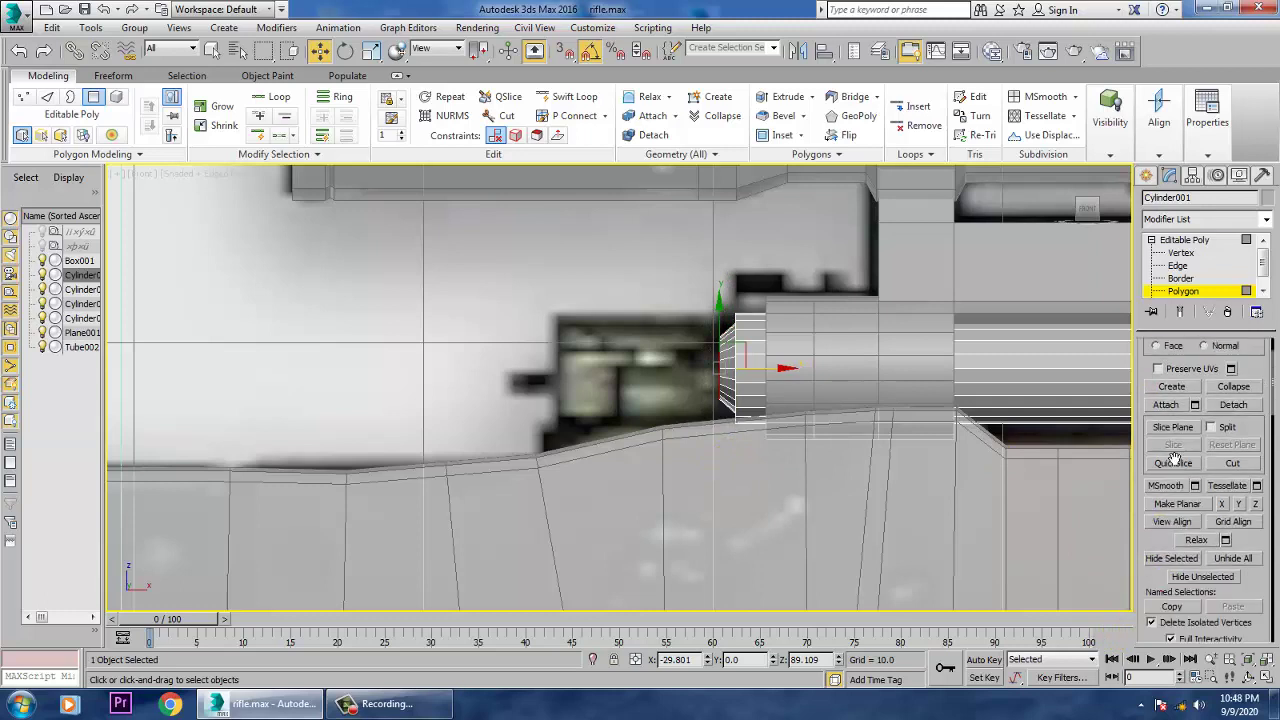
left_click_drag(1190, 172, 1190, 152)
left_click(1195, 506)
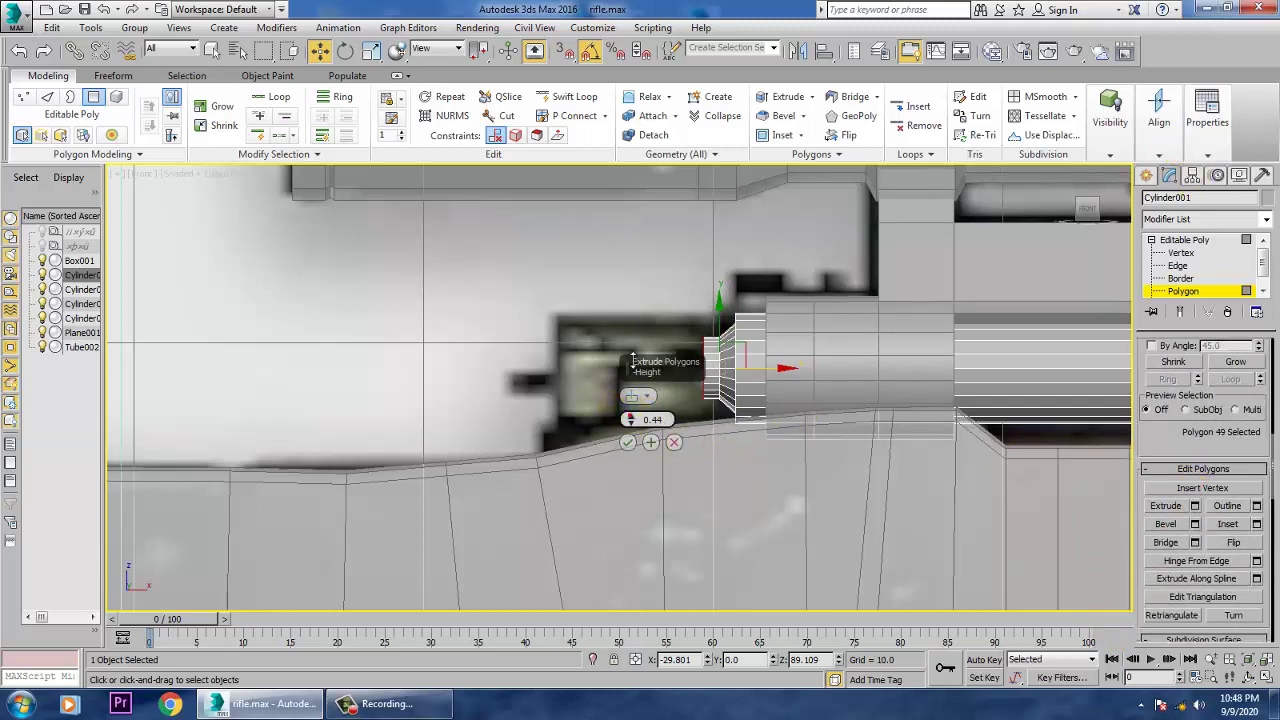
left_click_drag(632, 360, 562, 219)
left_click(627, 443)
scroll(627, 443, "down", 5)
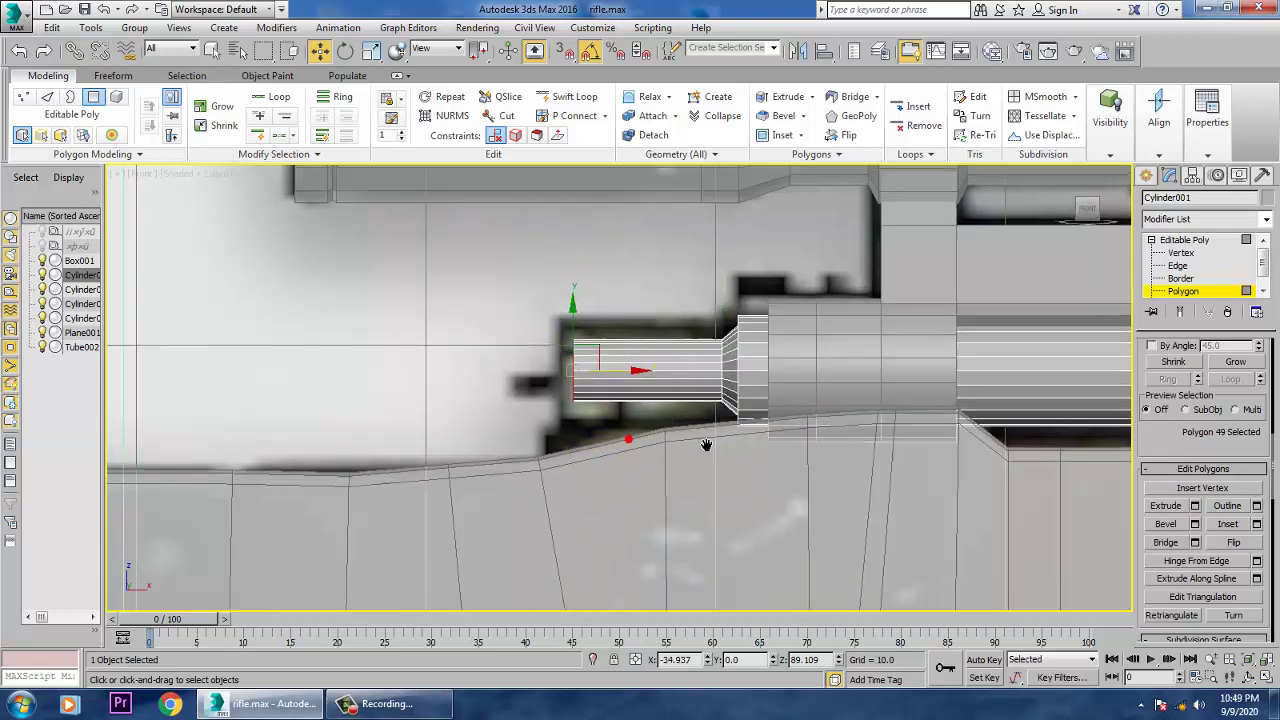
scroll(651, 409, "up", 5)
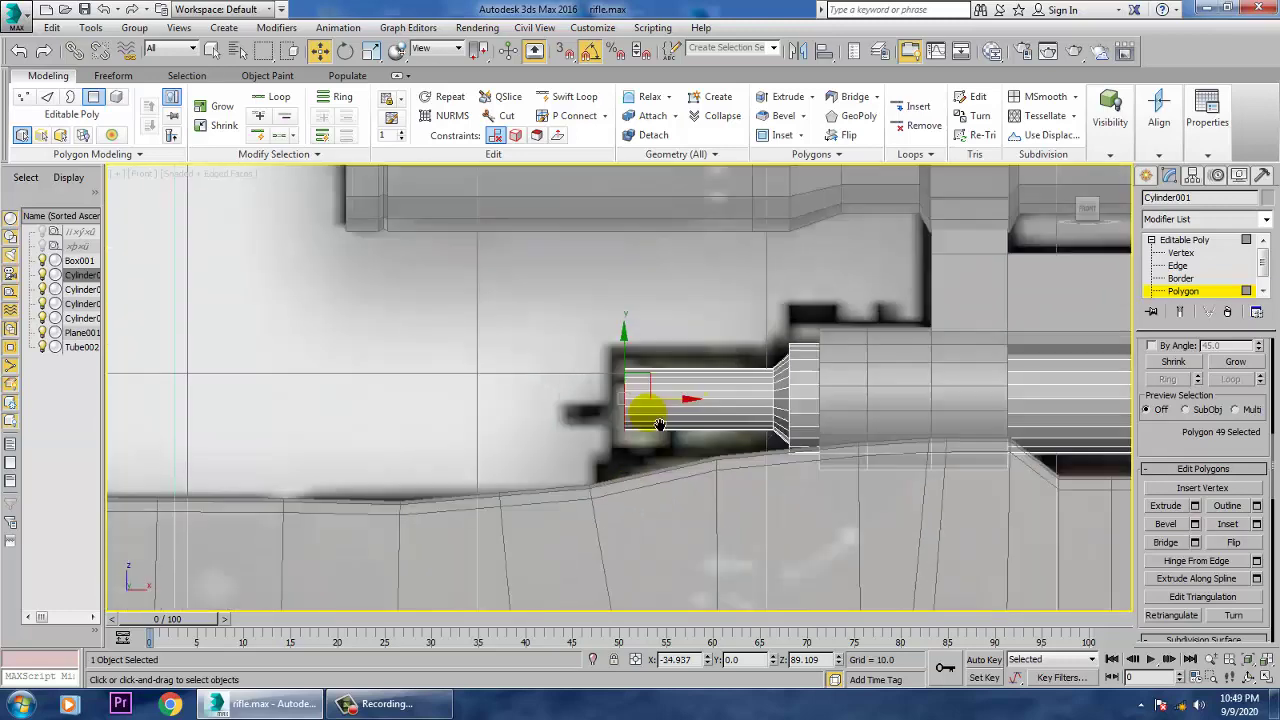
Chamfer the rim edges at the rear end of the extruded bolt section by about 1.176 with 7 segments
key("2")
left_click_drag(558, 302, 652, 464)
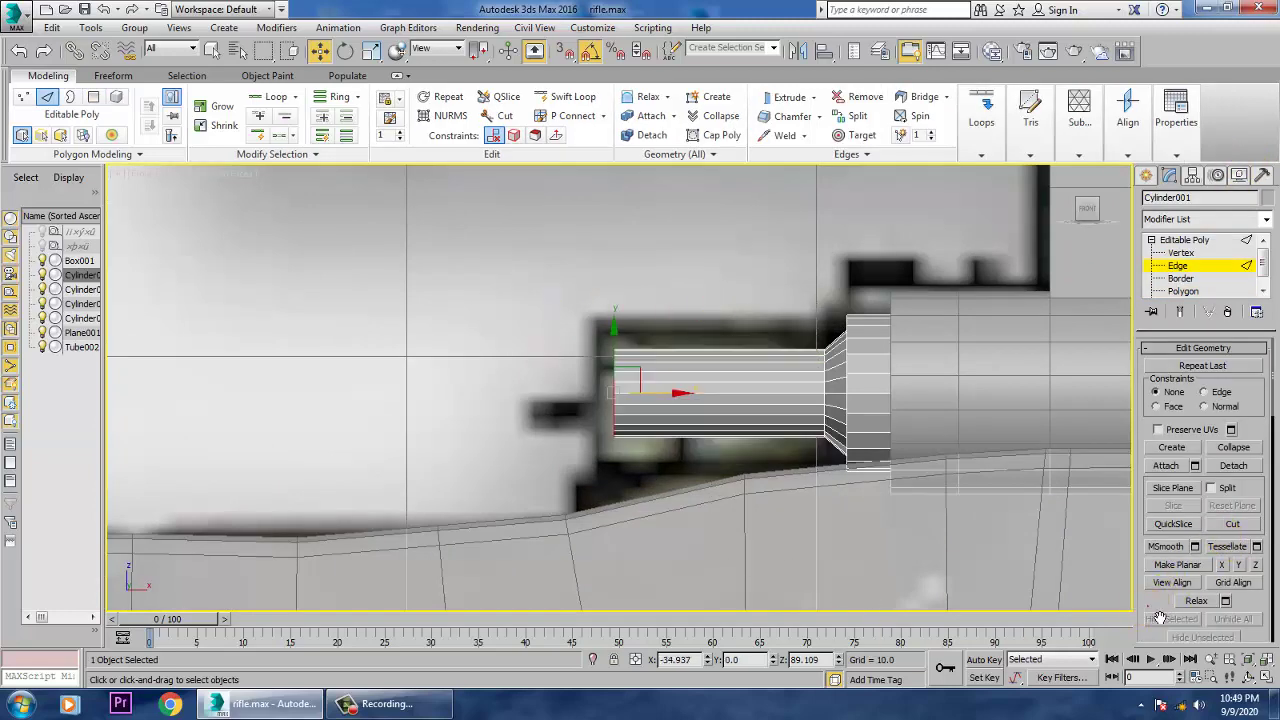
scroll(1155, 560, "up", 10)
left_click(1194, 528)
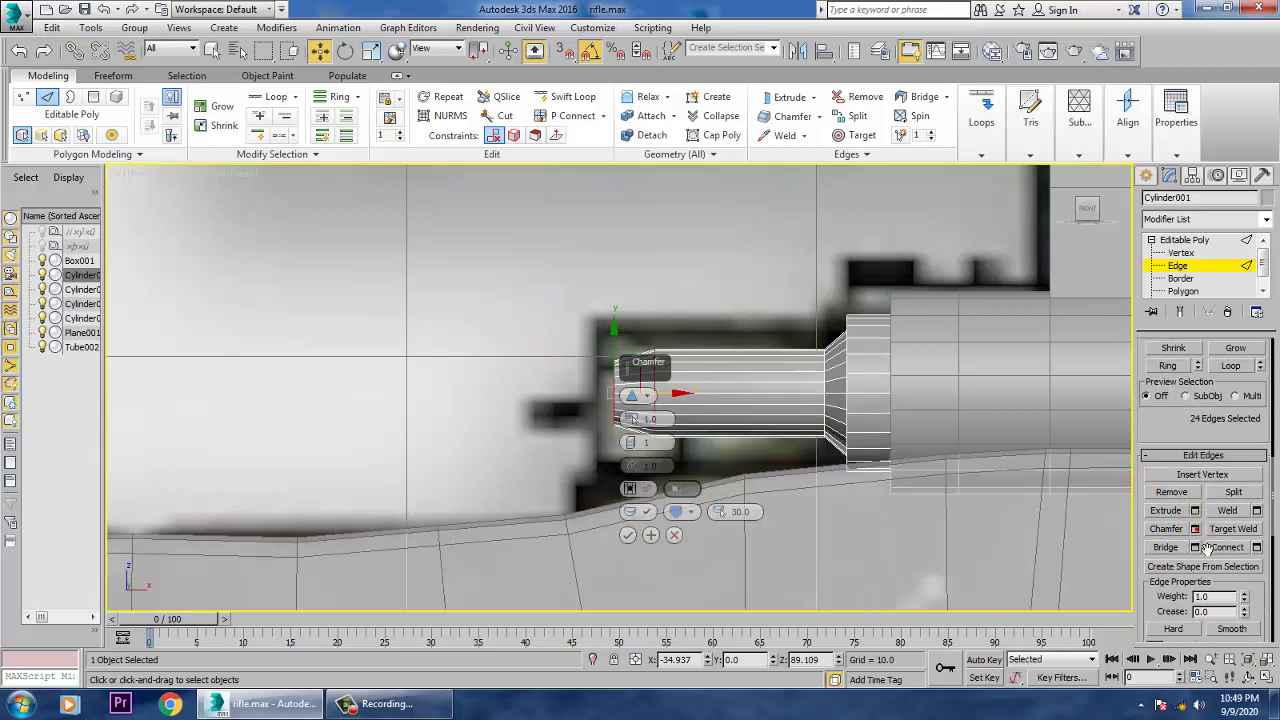
left_click(626, 422)
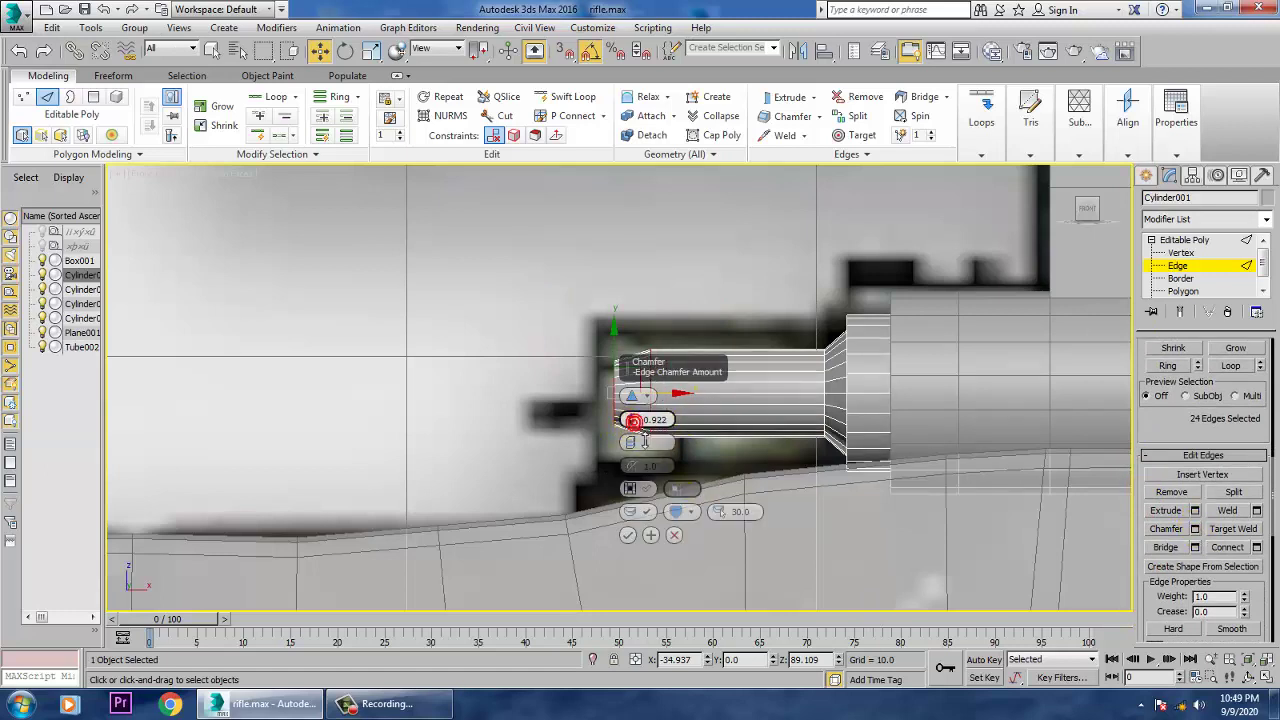
left_click_drag(650, 449, 636, 421)
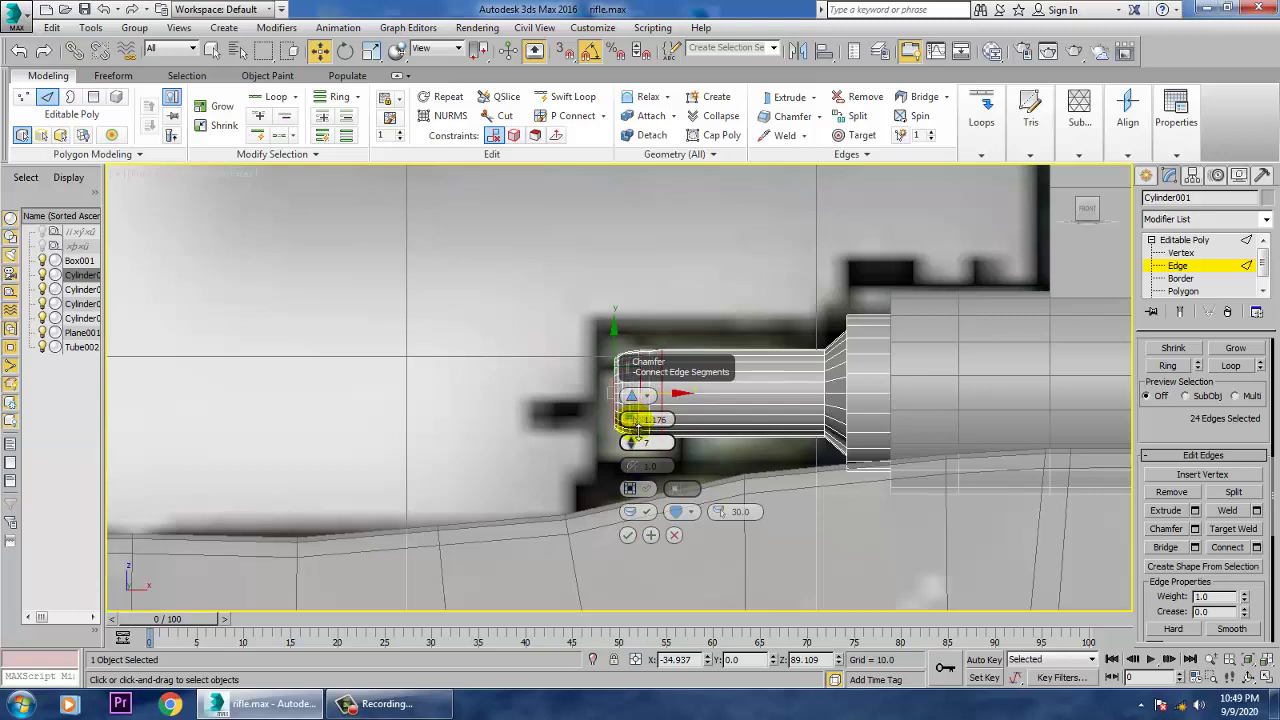
left_click(627, 535)
Select the stock and add a vertical edge loop above the trigger opening with Swift Loop, just ahead of the existing edge at the trigger
scroll(664, 381, "down", 3)
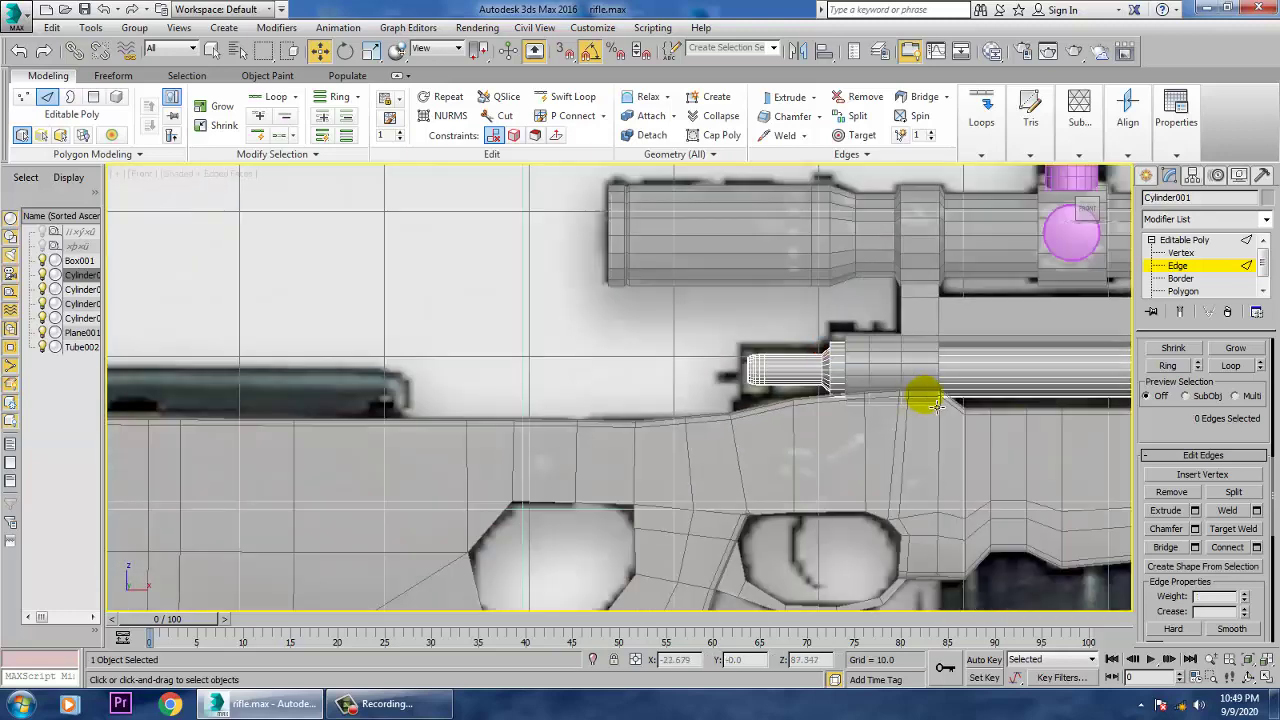
scroll(935, 403, "down", 3)
scroll(800, 408, "up", 3)
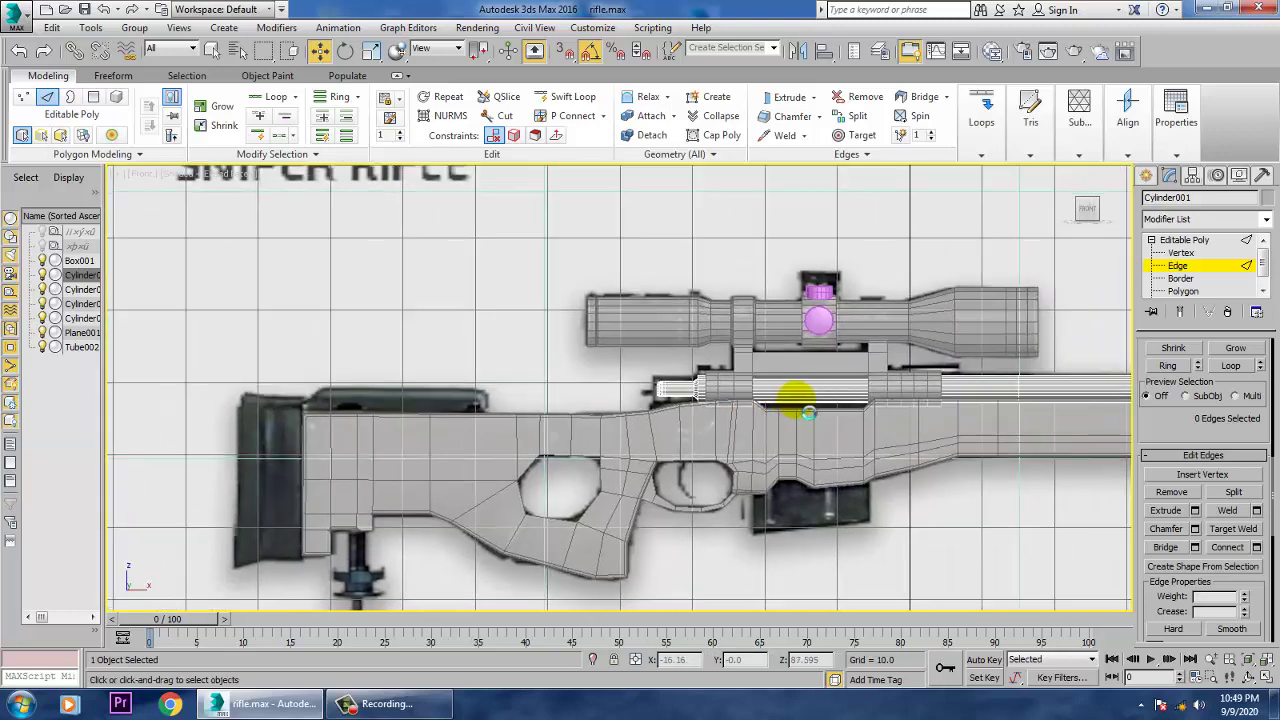
left_click(1184, 241)
scroll(603, 560, "down", 3)
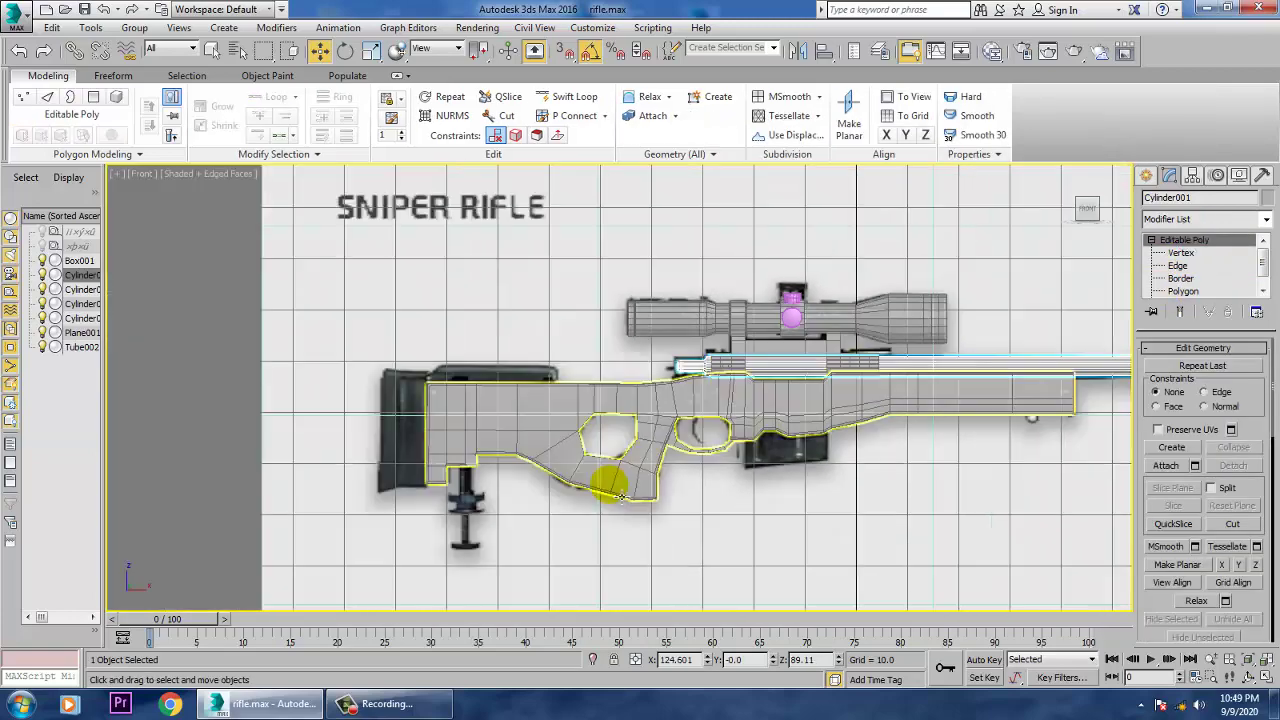
scroll(929, 443, "up", 4)
left_click(903, 336)
scroll(900, 330, "down", 3)
scroll(629, 357, "up", 6)
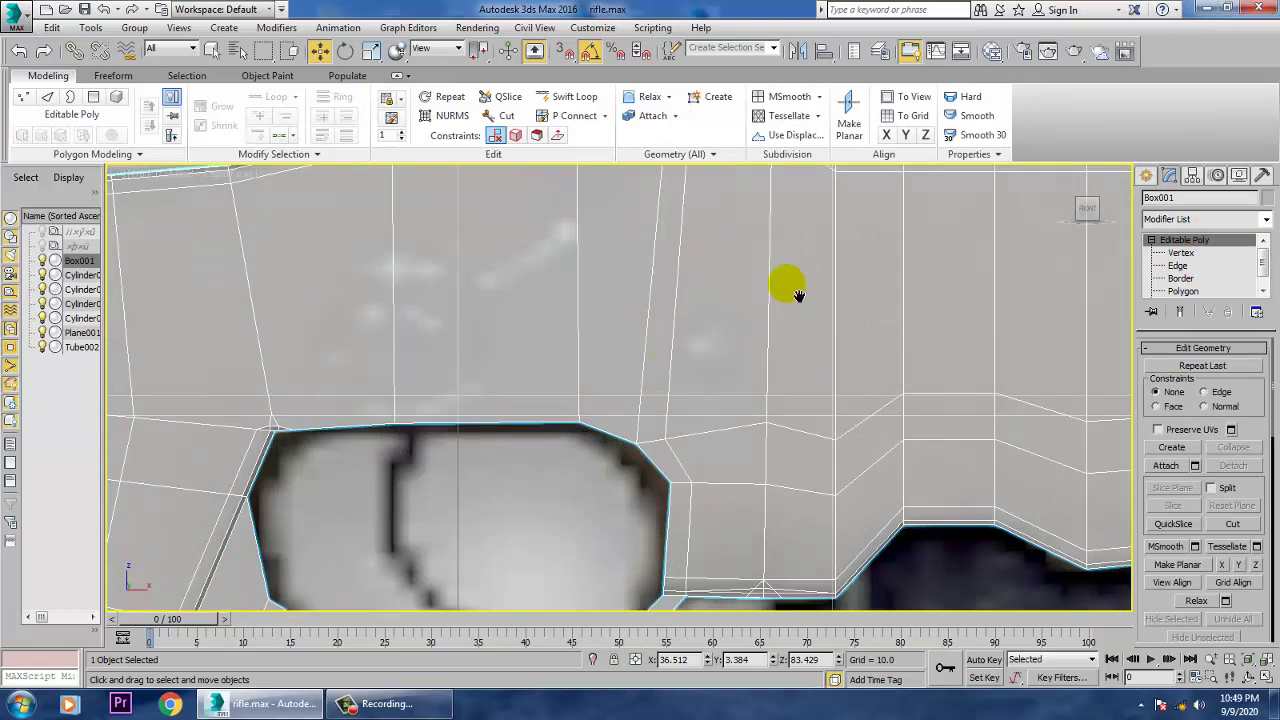
middle_click_drag(762, 316, 862, 256)
left_click(565, 96)
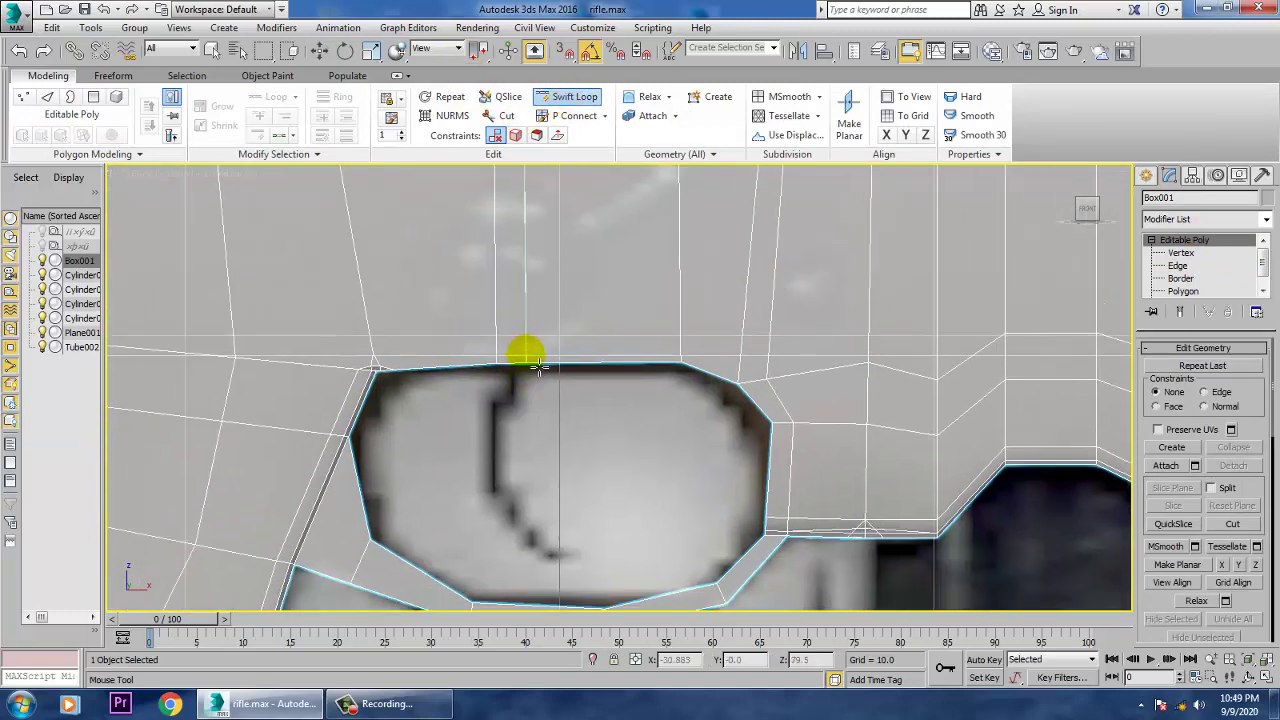
right_click(672, 433)
Select the narrow middle polygon between the two close edge loops on the upper inner face of the trigger opening
key("alt+w")
right_click(950, 496)
key("alt+w")
scroll(930, 497, "down", 3)
middle_click_drag(895, 500, 827, 453)
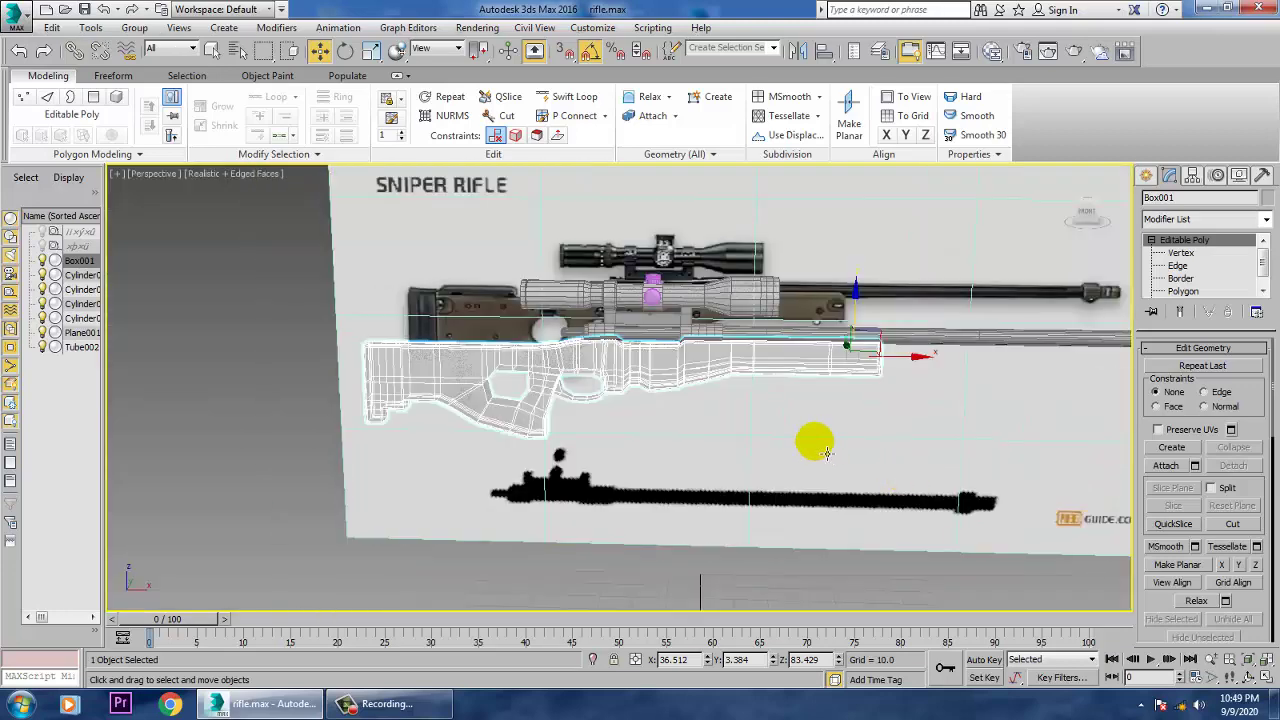
scroll(615, 375, "up", 8)
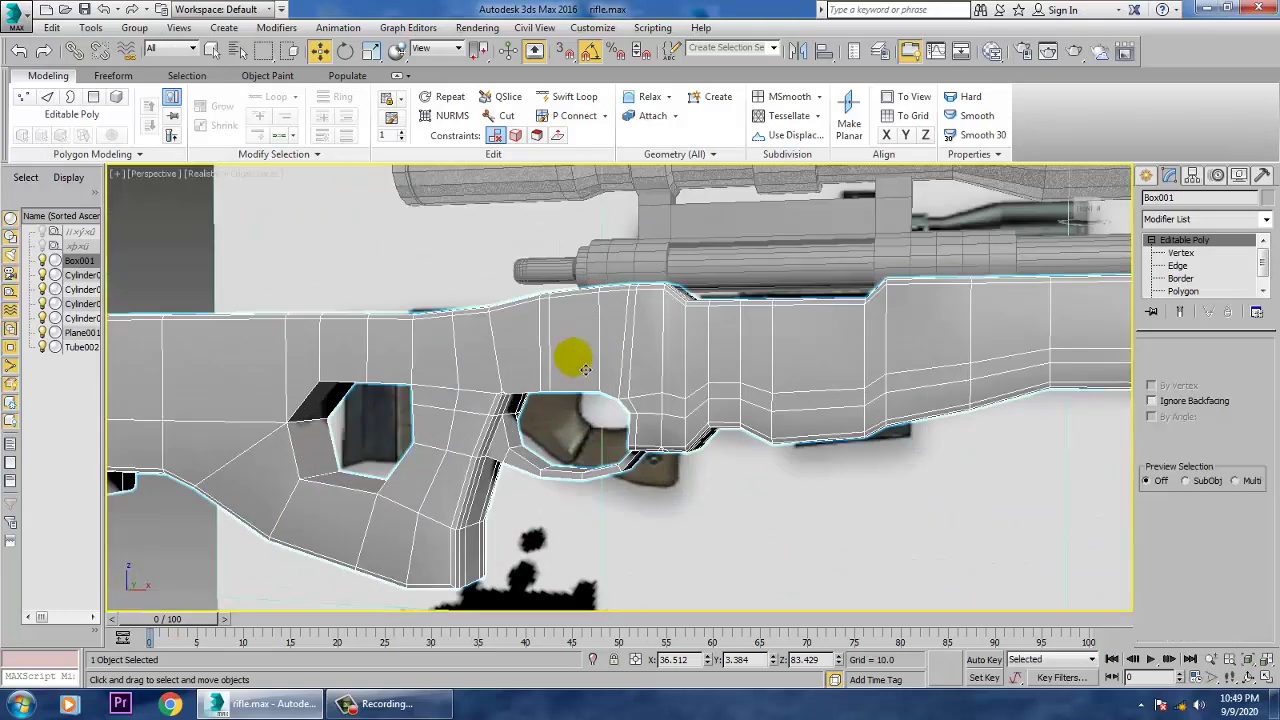
key("1")
key("z")
middle_click_drag(556, 382, 528, 266, "alt")
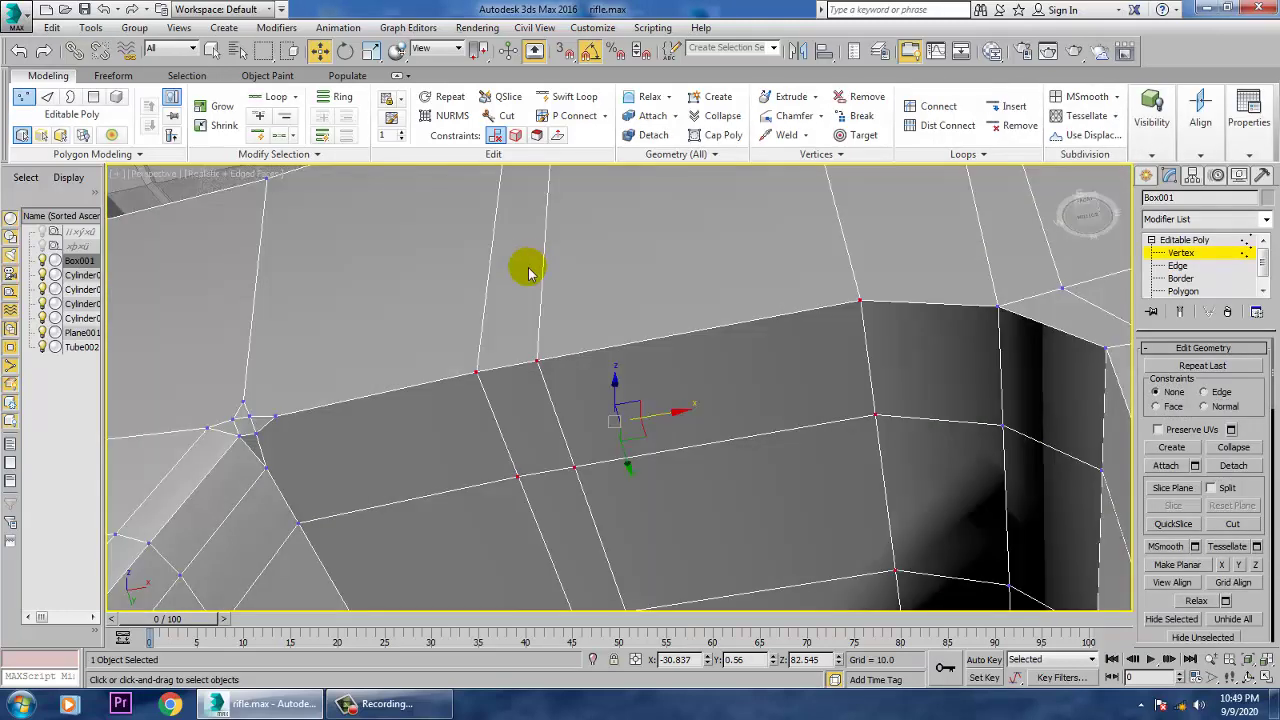
left_click(1182, 291)
left_click(554, 509)
scroll(572, 490, "down", 5)
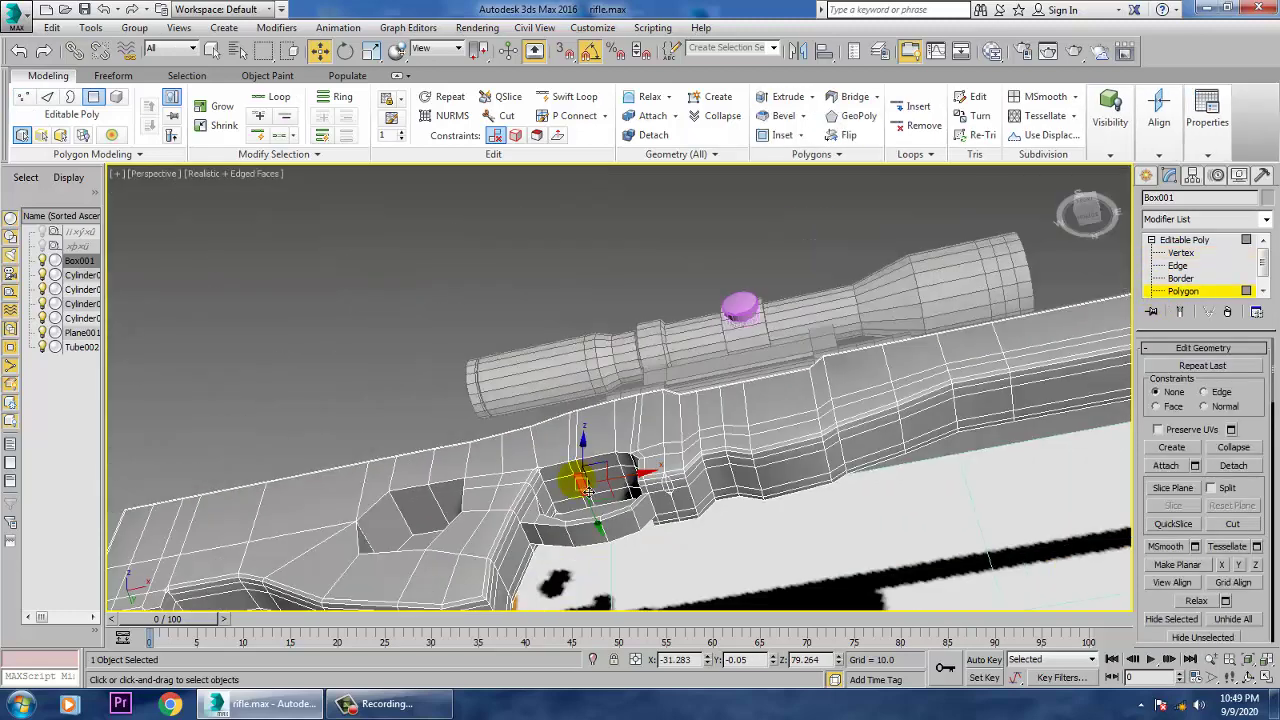
Extrude the selected polygon about 1.706 down into the trigger opening to form the trigger's first segment
key("alt+w")
middle_click_drag(1060, 310, 989, 282)
scroll(989, 282, "down", 2)
key("alt+w")
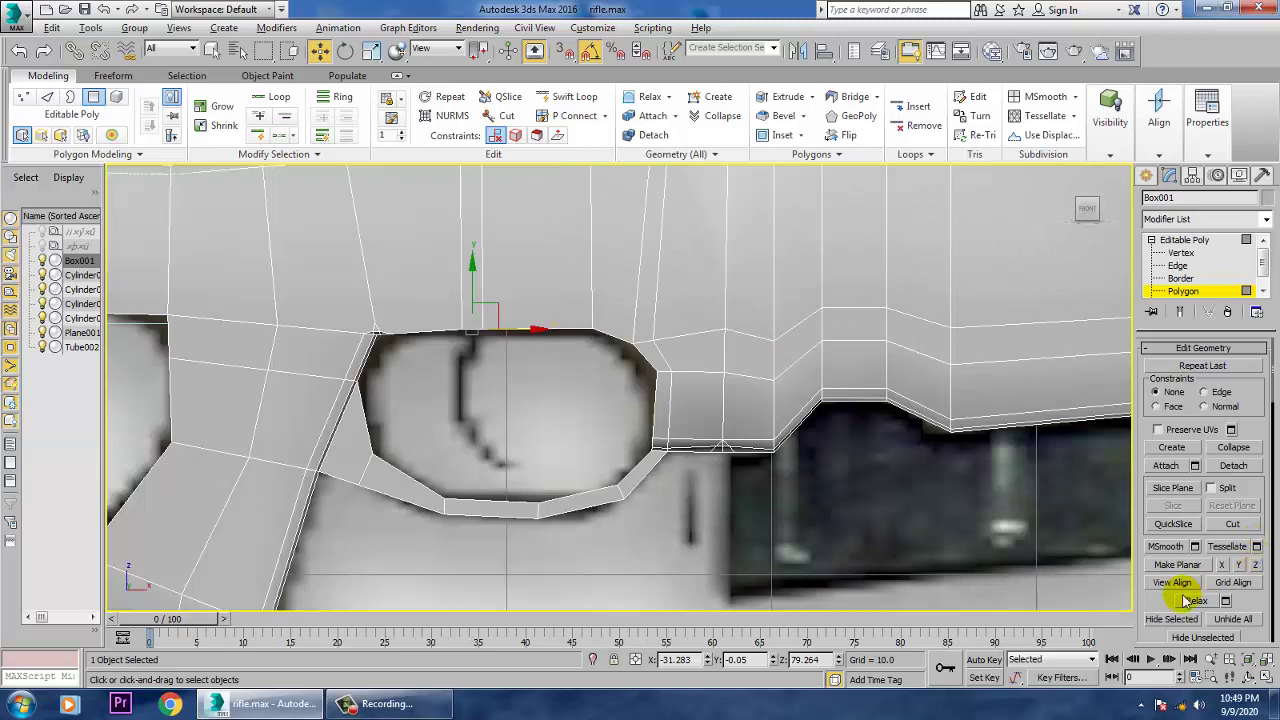
scroll(1175, 592, "down", 5)
left_click(1213, 632)
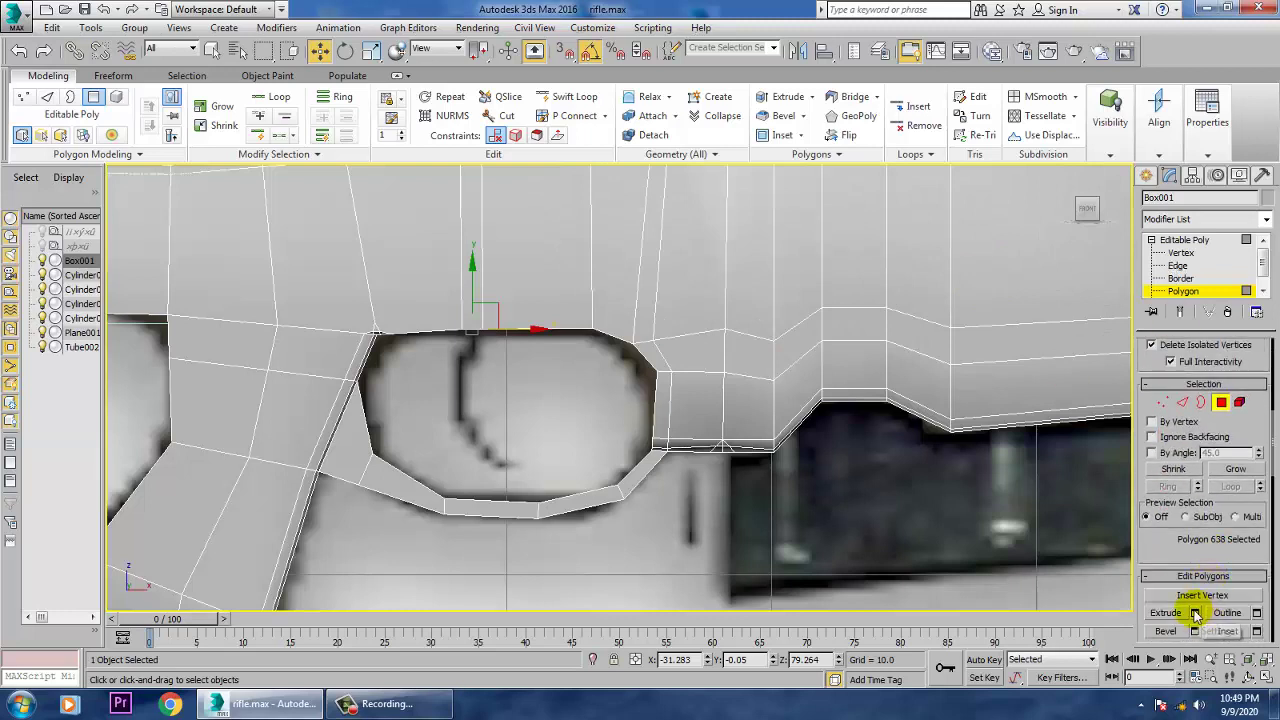
left_click(1194, 613)
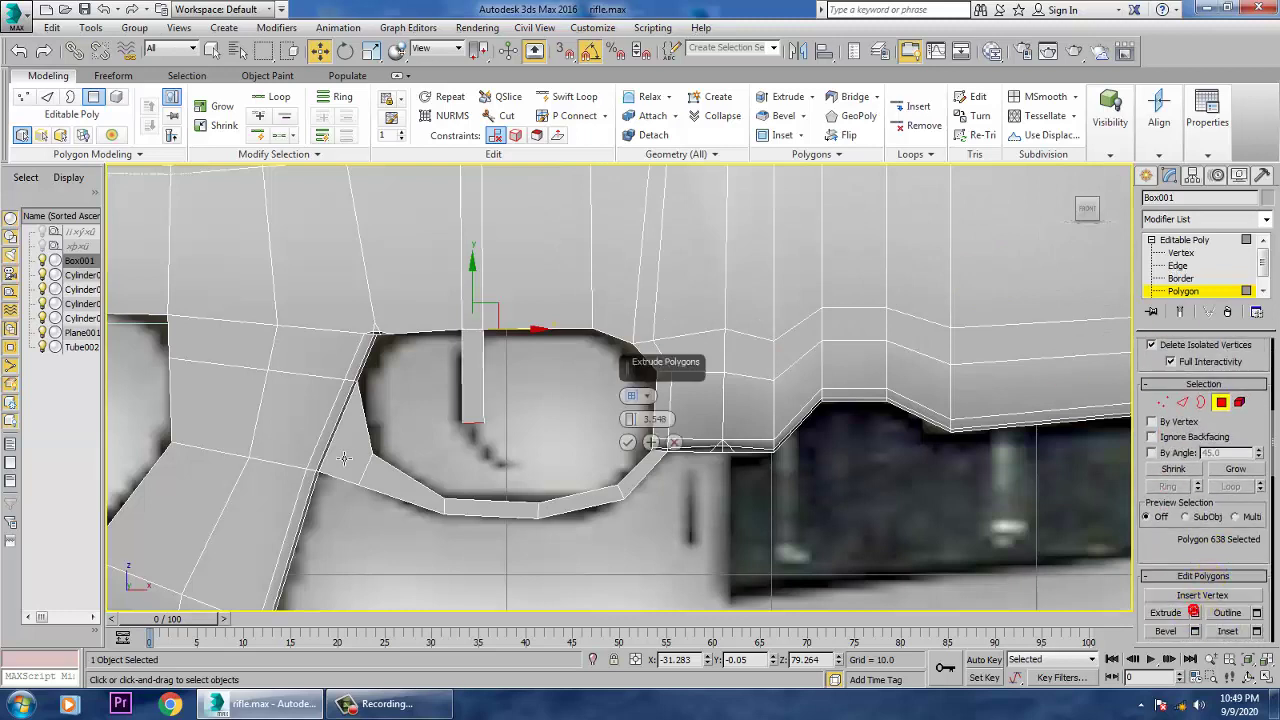
left_click_drag(656, 481, 623, 437)
left_click(627, 442)
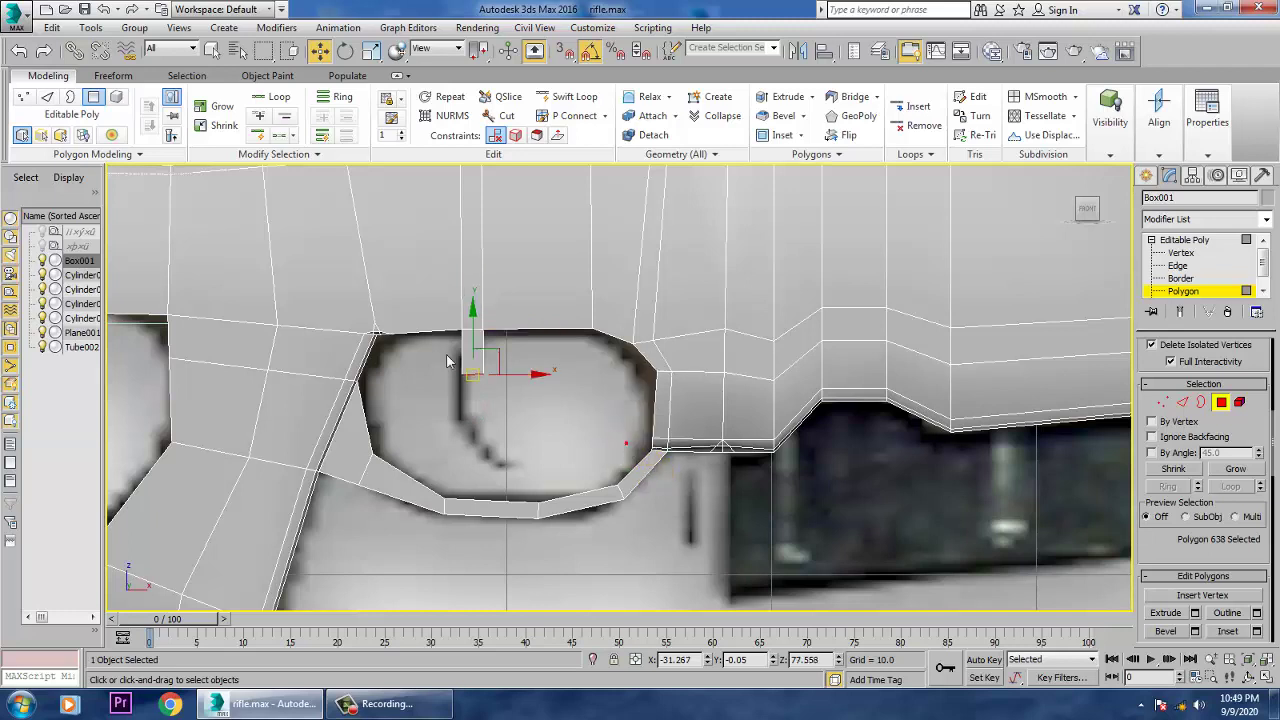
Turn off angle snap, shift the first trigger segment's end backward to about X -31.775 and tilt it to follow the reference
key("e")
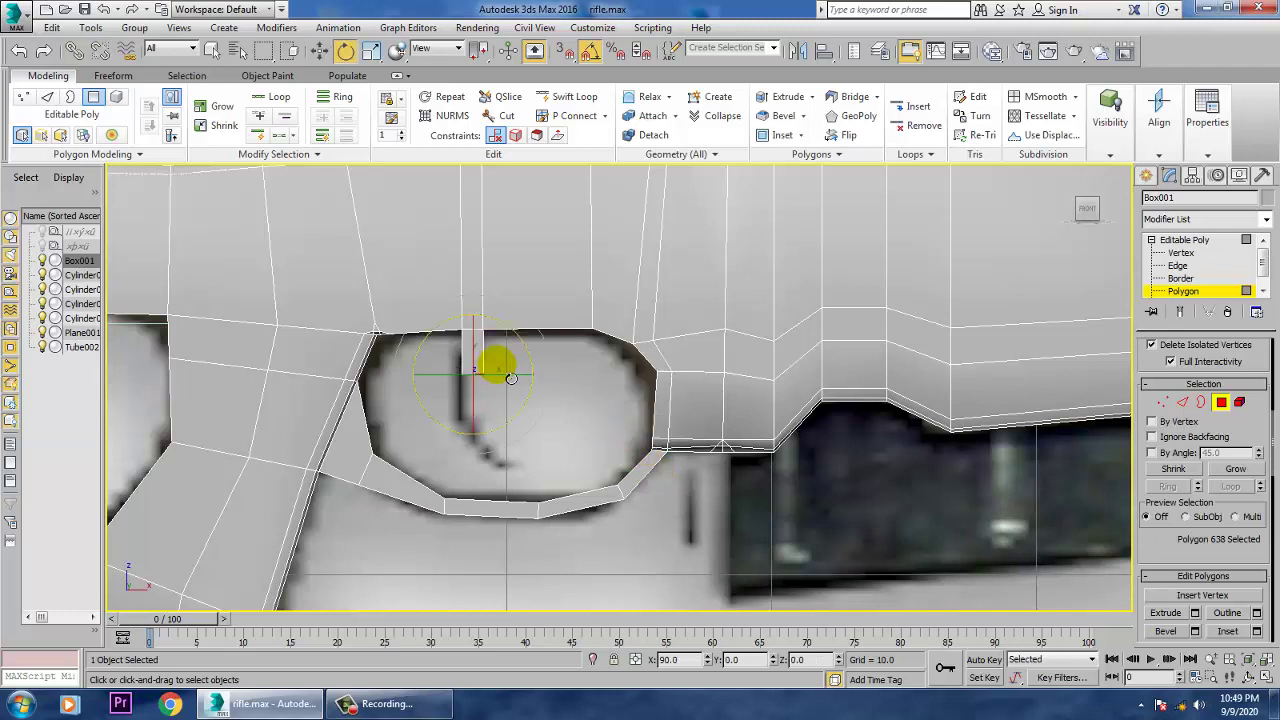
left_click(590, 55)
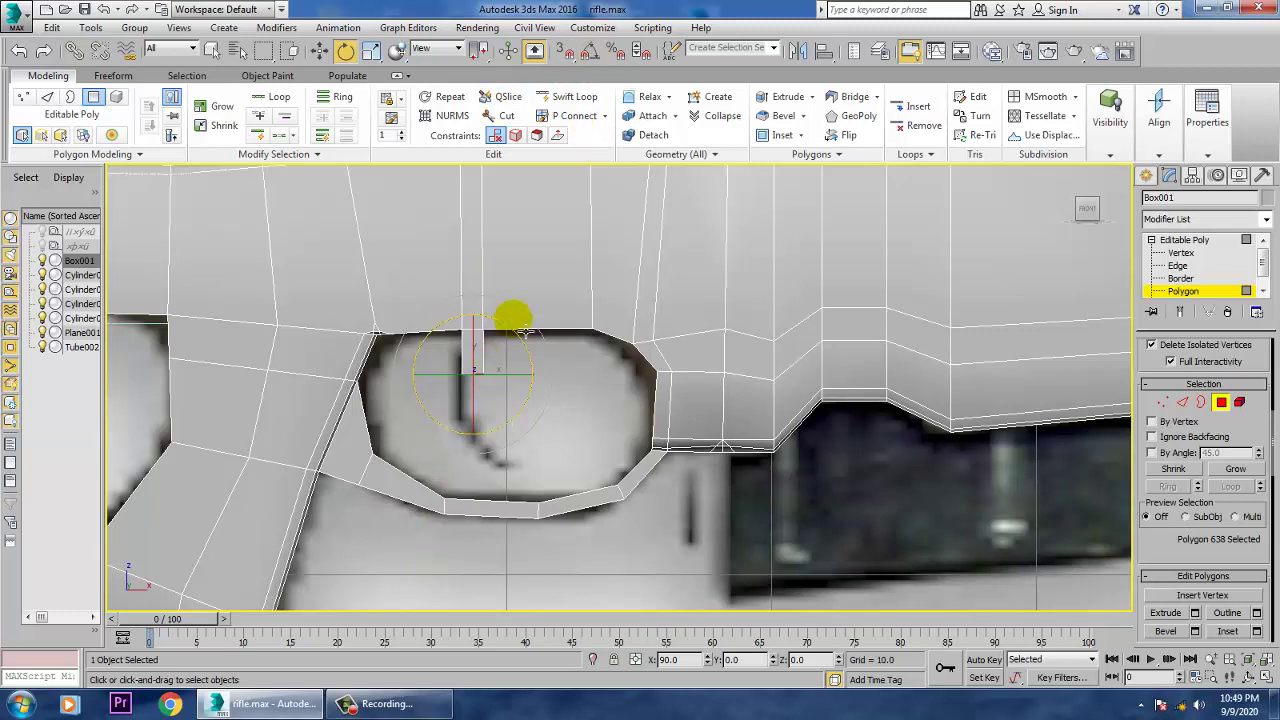
key("w")
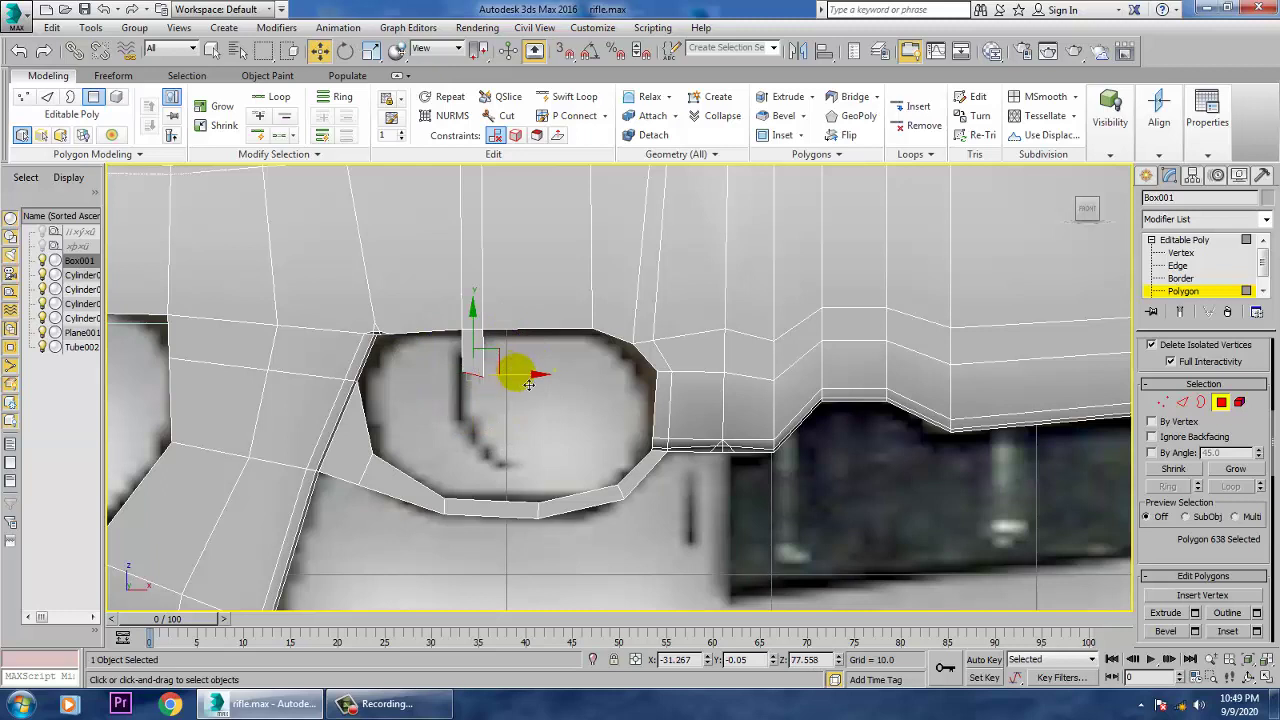
left_click_drag(528, 384, 500, 386)
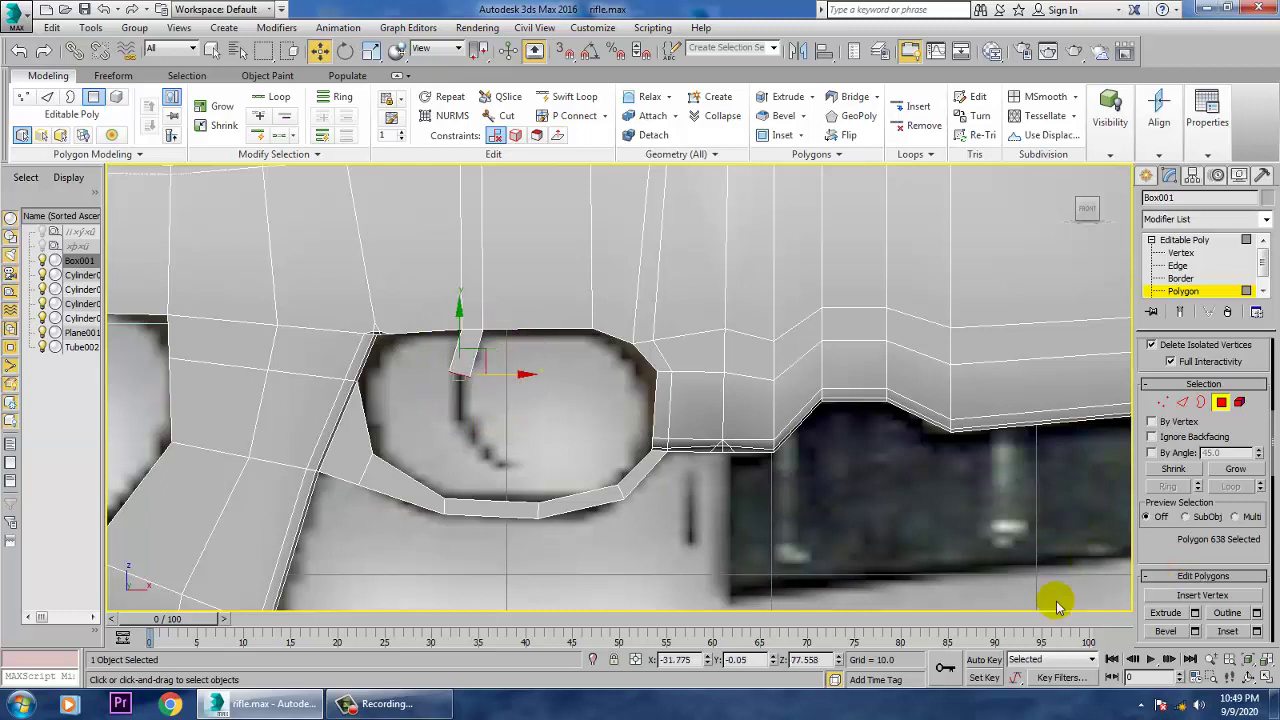
key("e")
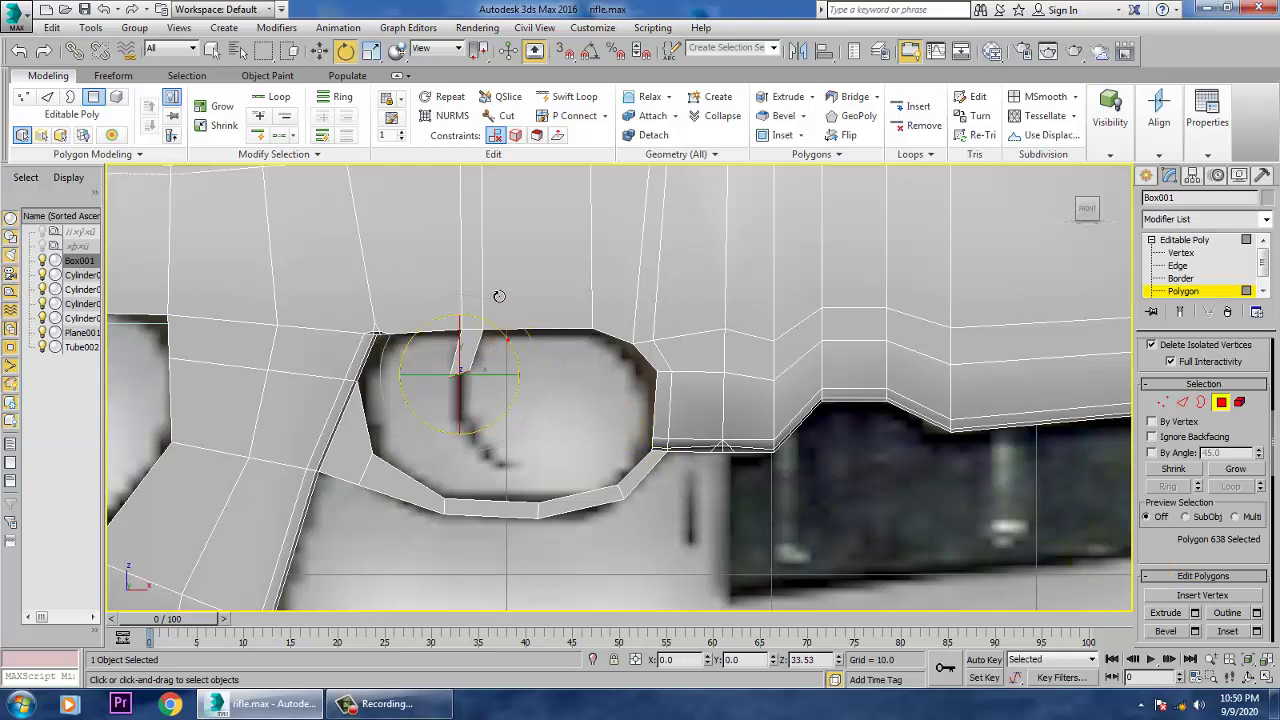
Extrude a second trigger segment of 1.706, tilt its end face and move it forward to about X -31.39
left_click(1195, 613)
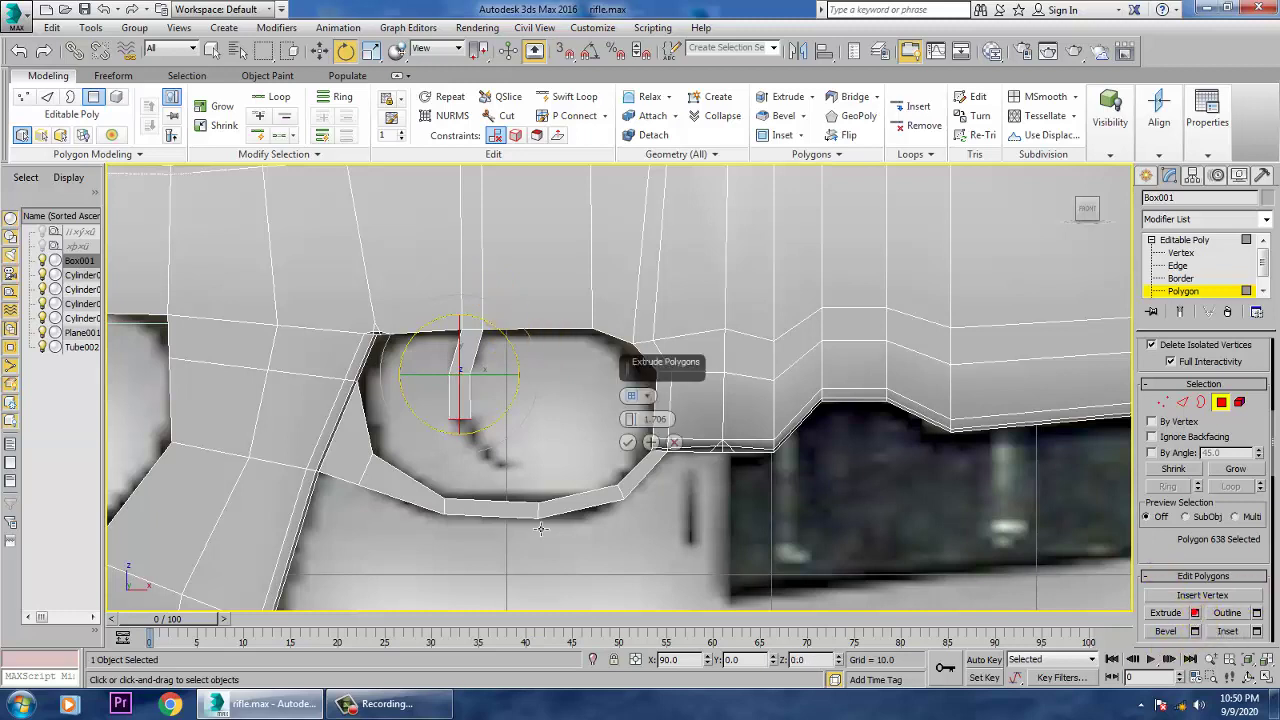
left_click(636, 441)
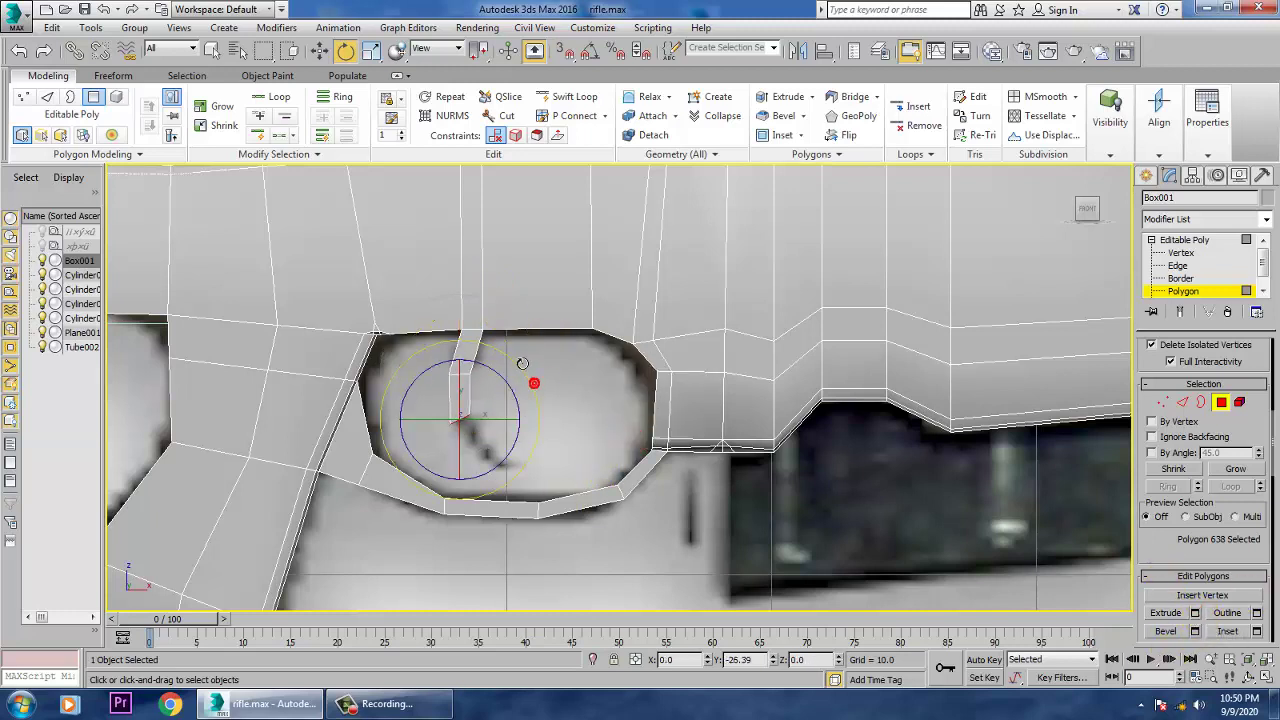
key("w")
left_click(525, 445)
left_click_drag(522, 434, 530, 434)
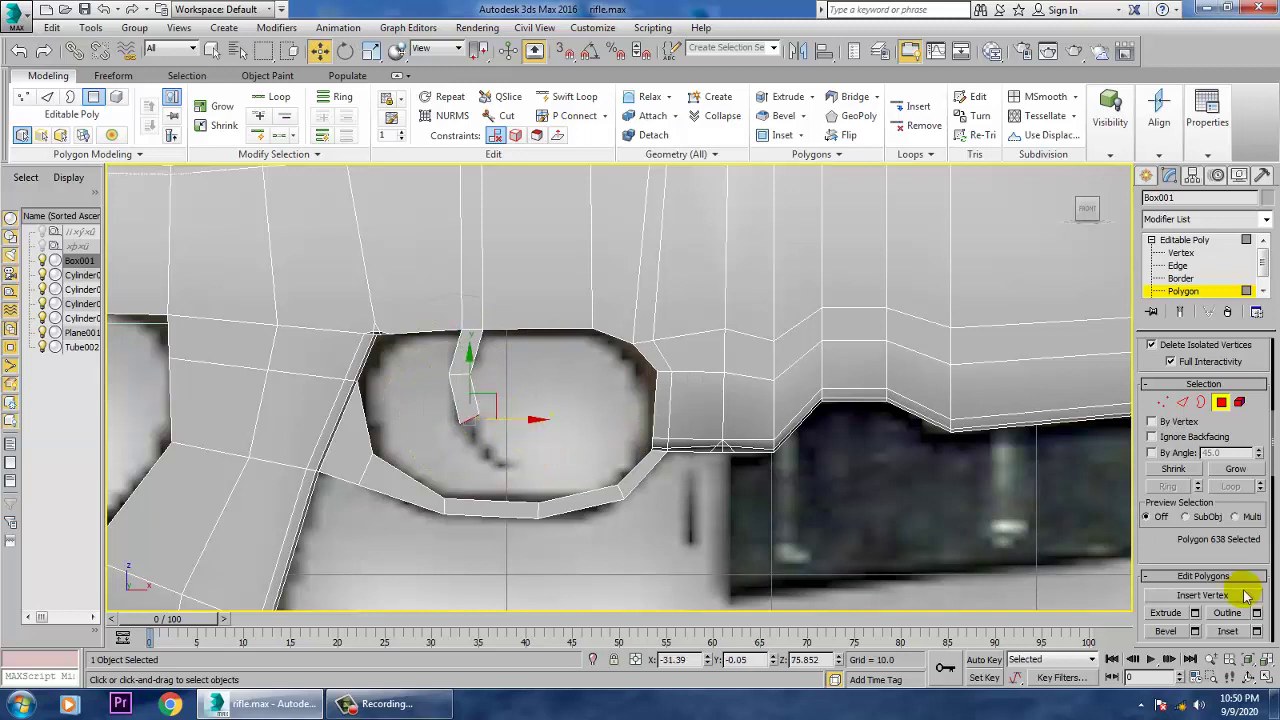
Extrude a third trigger segment of 1.706 and rotate its end face slightly to continue the curve
left_click(1195, 613)
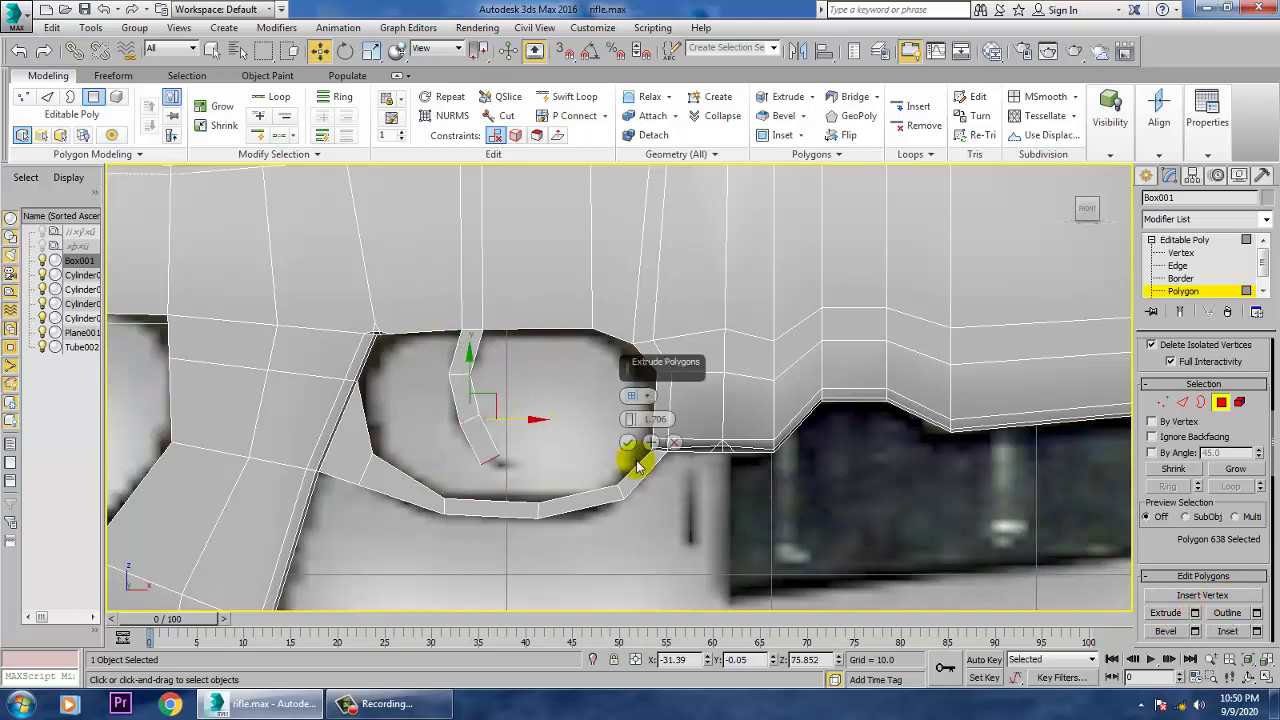
left_click(627, 443)
key("e")
left_click(540, 447)
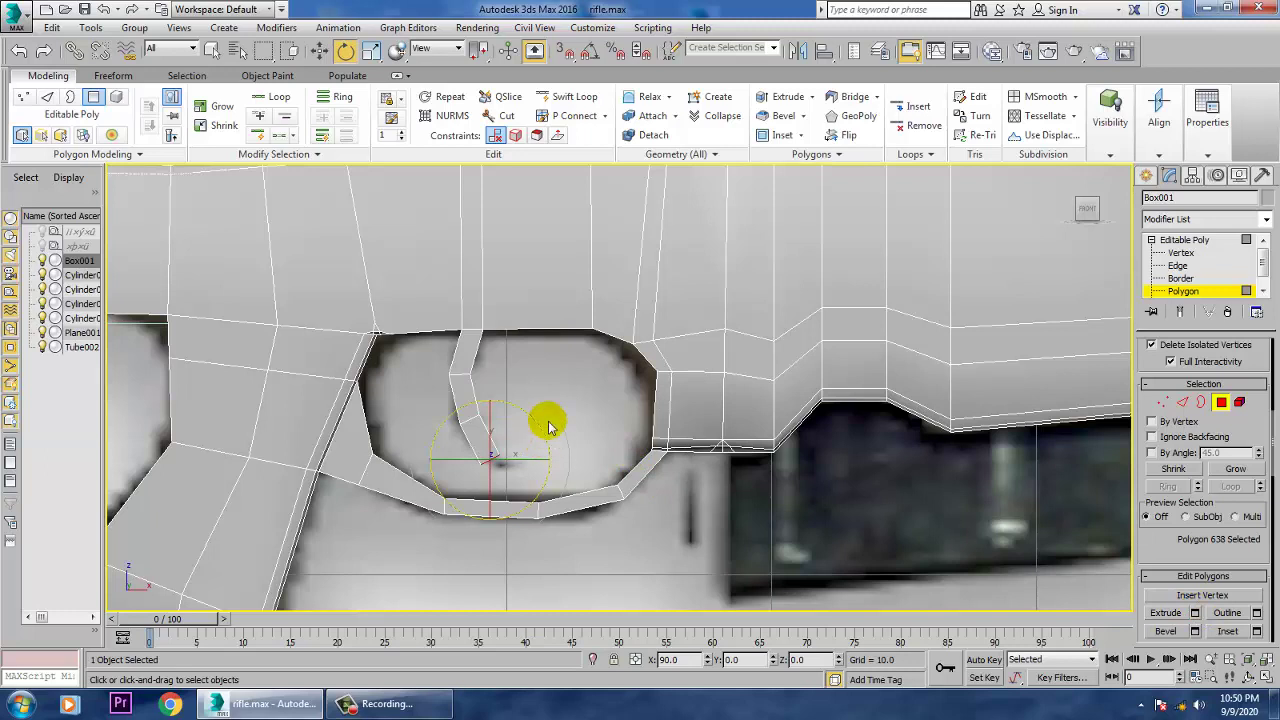
mouse_move(548, 426)
left_mouse_down()
mouse_move(565, 424)
mouse_move(556, 414)
left_mouse_up()
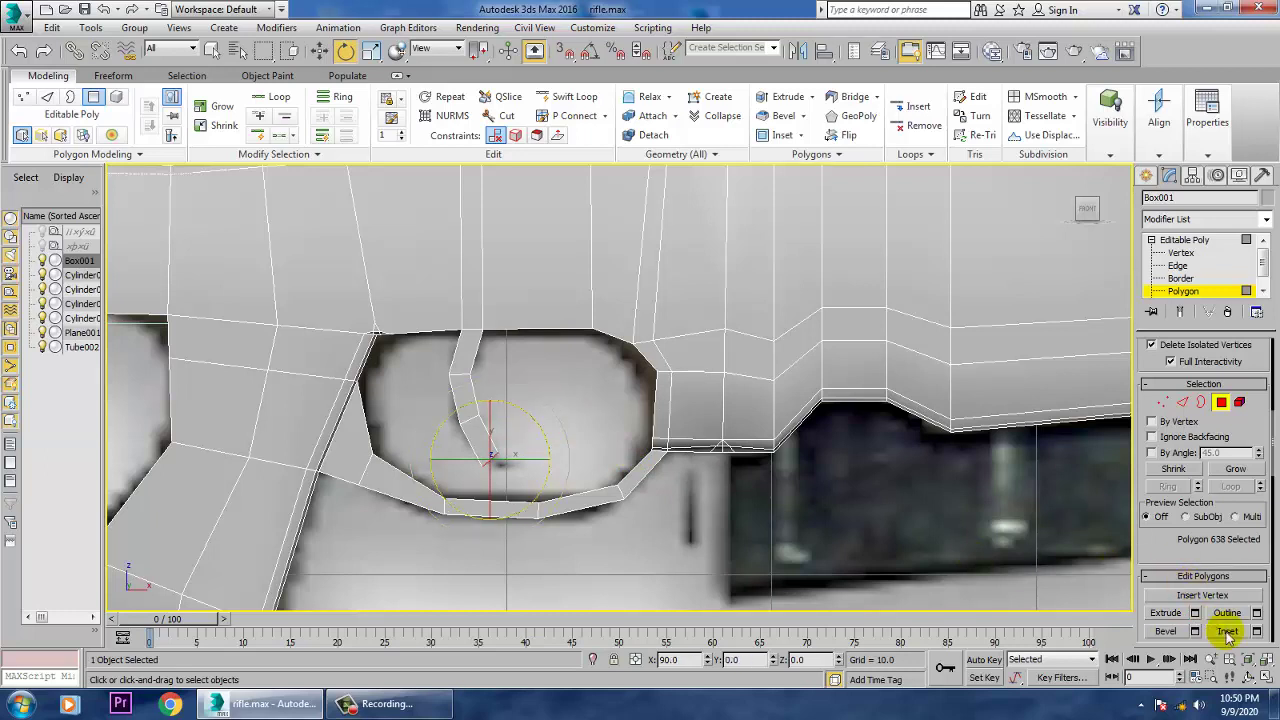
left_click(1194, 613)
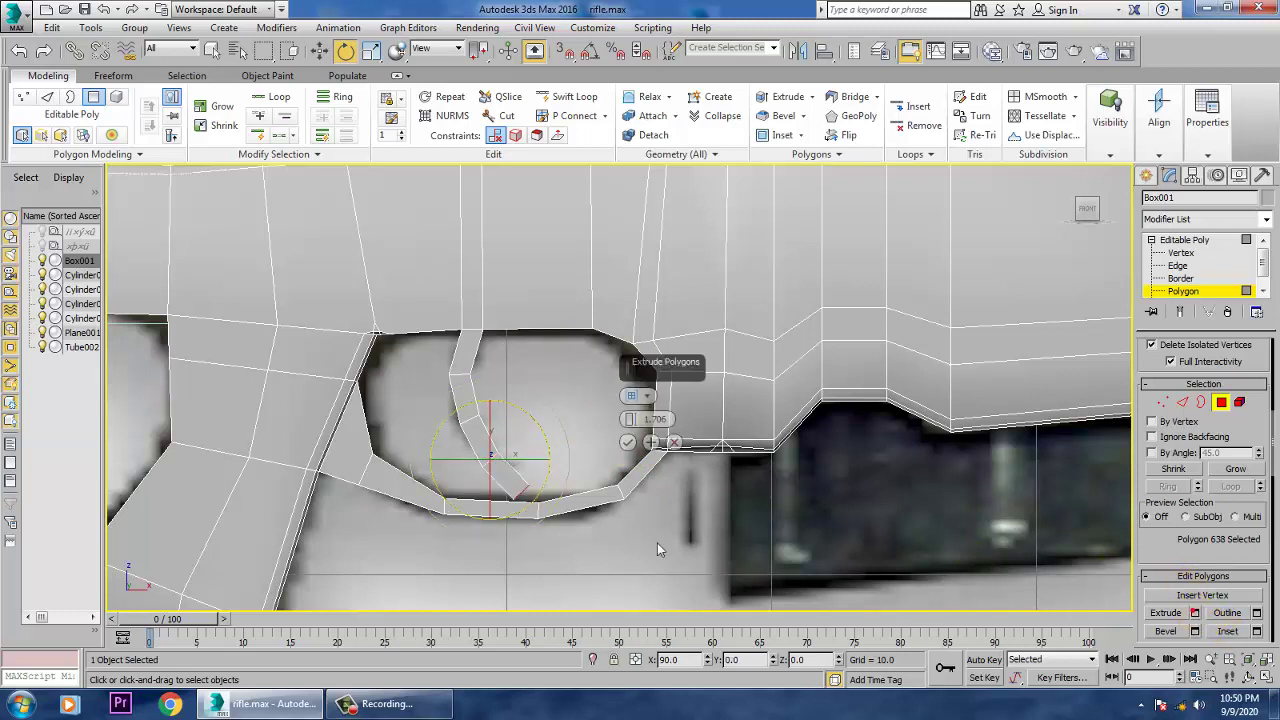
left_click(626, 442)
key("ctrl+z")
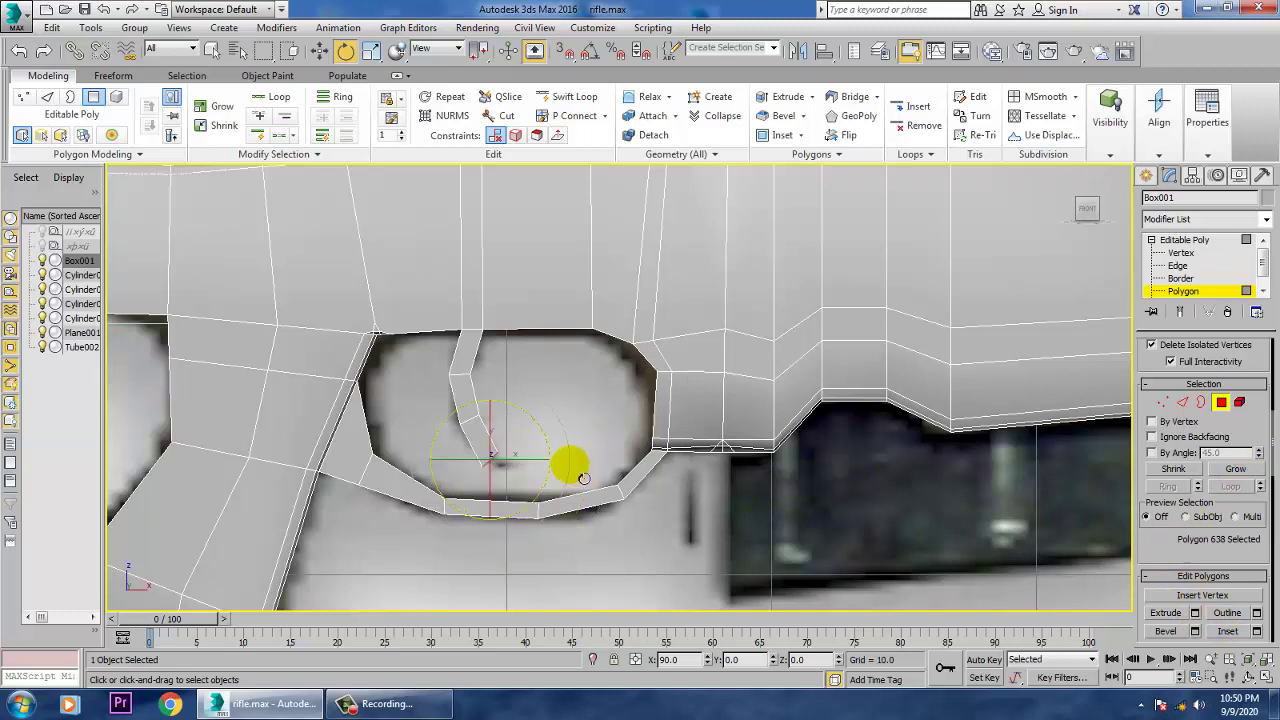
Nudge the trigger's tip polygon slightly forward and scale it down to about 76 percent
key("w")
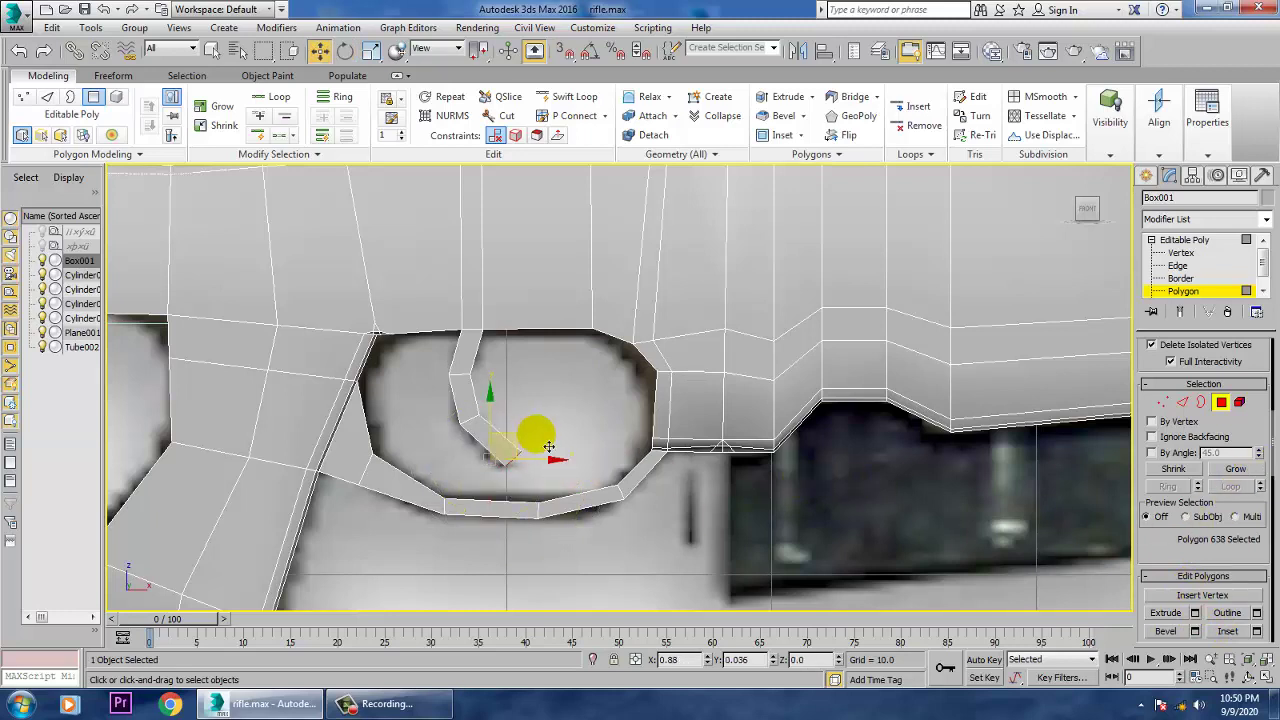
key("r")
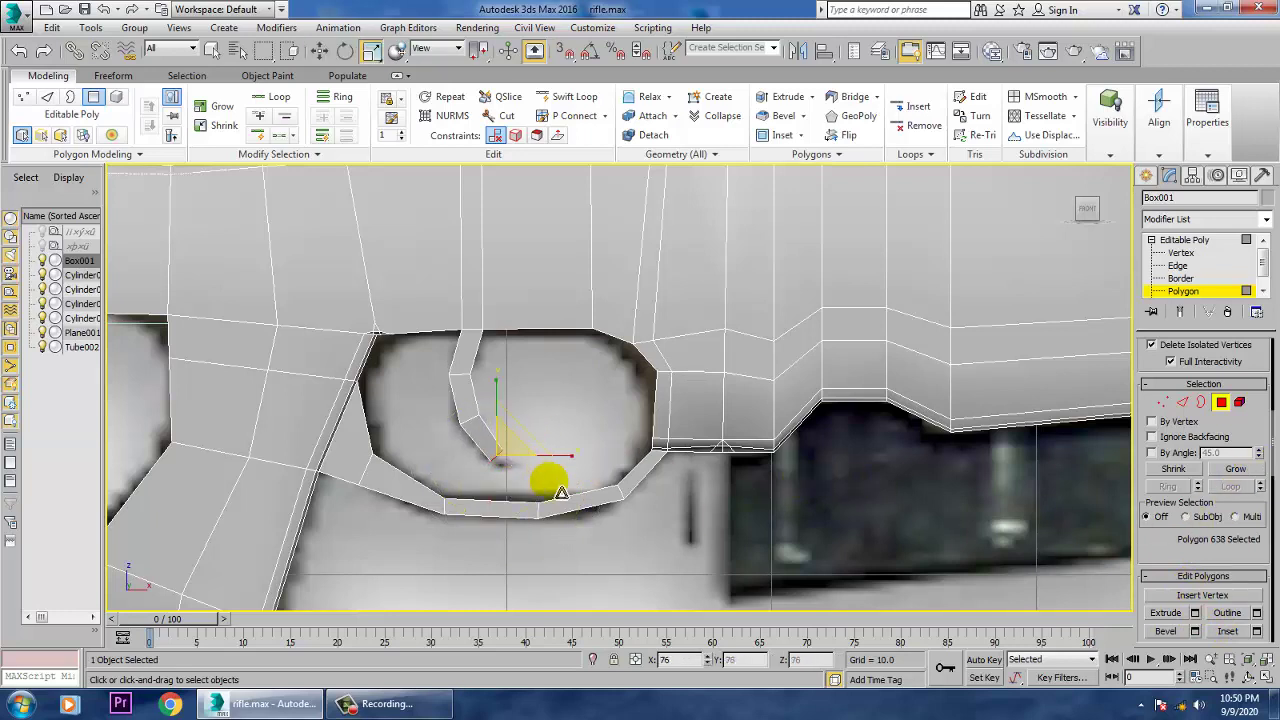
Select the vertices of the trigger's lower segments and scale them across the trigger's thickness
key("alt+w")
right_click(860, 543)
key("z")
key("alt+w")
scroll(857, 487, "down", 5)
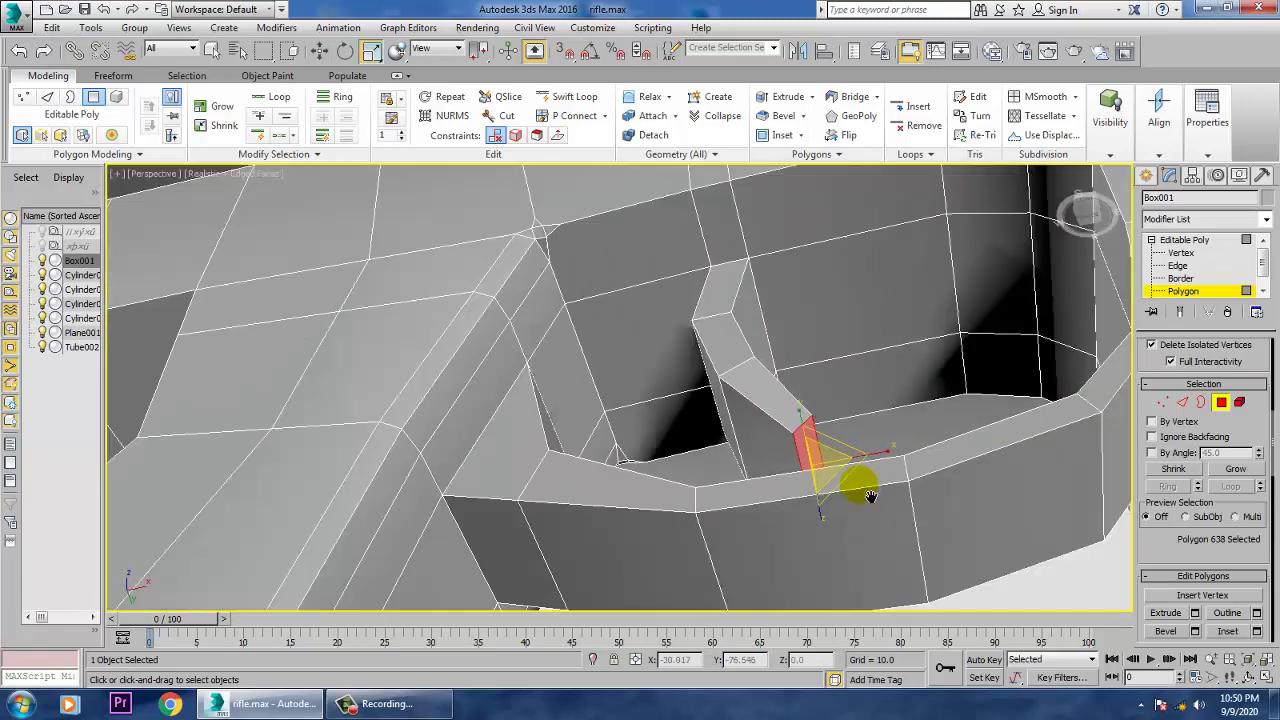
middle_click_drag(857, 487, 737, 539, "alt")
key("f")
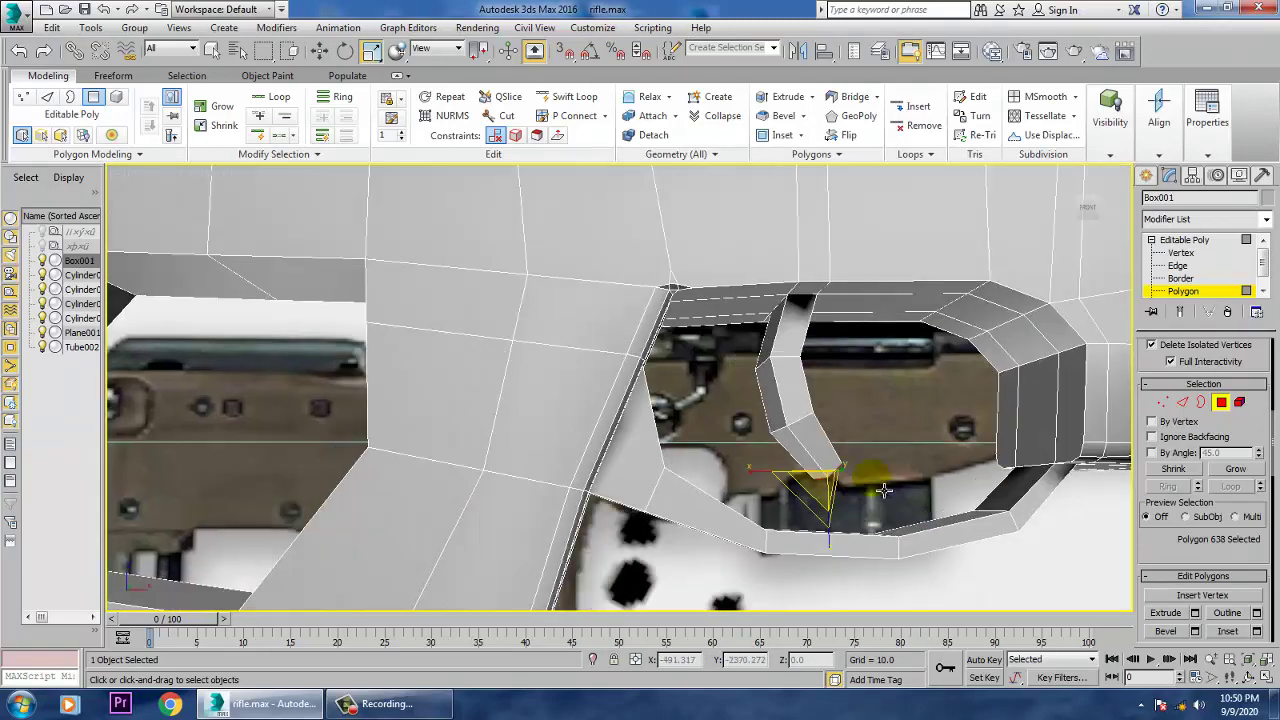
key("1")
left_click_drag(883, 505, 885, 506)
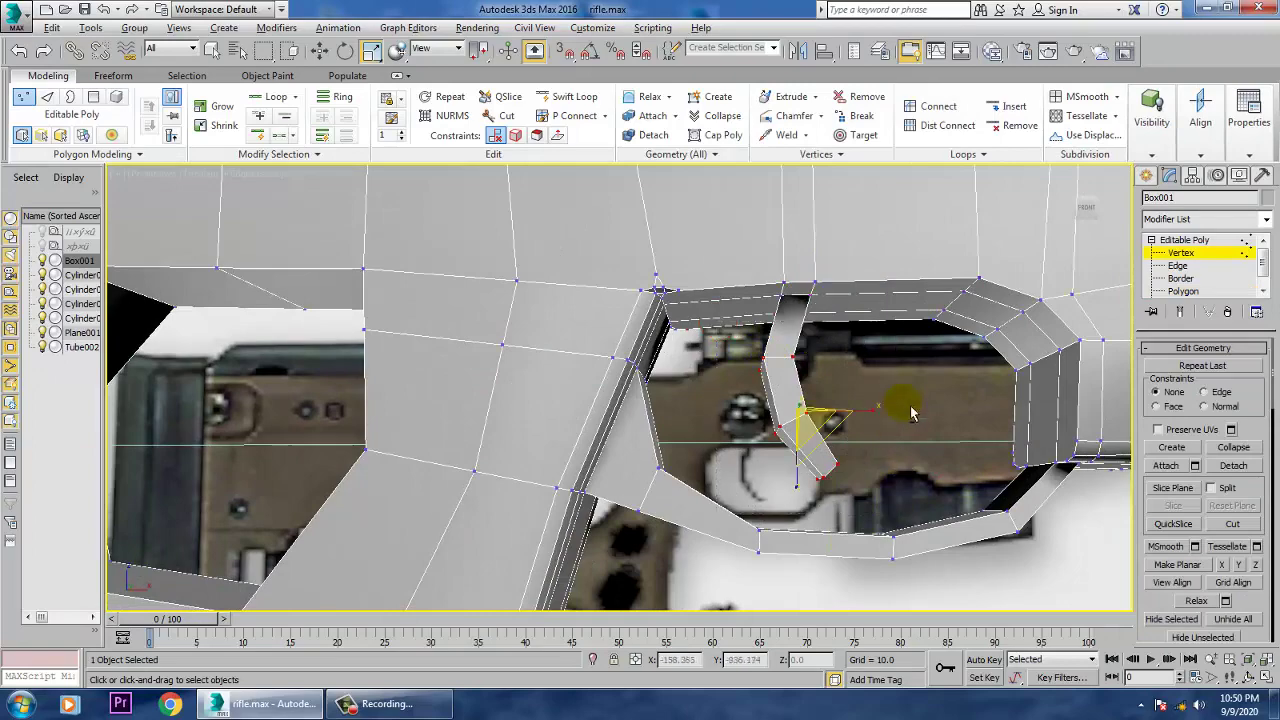
key("p")
middle_click_drag(911, 411, 835, 440, "alt")
left_click_drag(744, 428, 778, 425)
key("f")
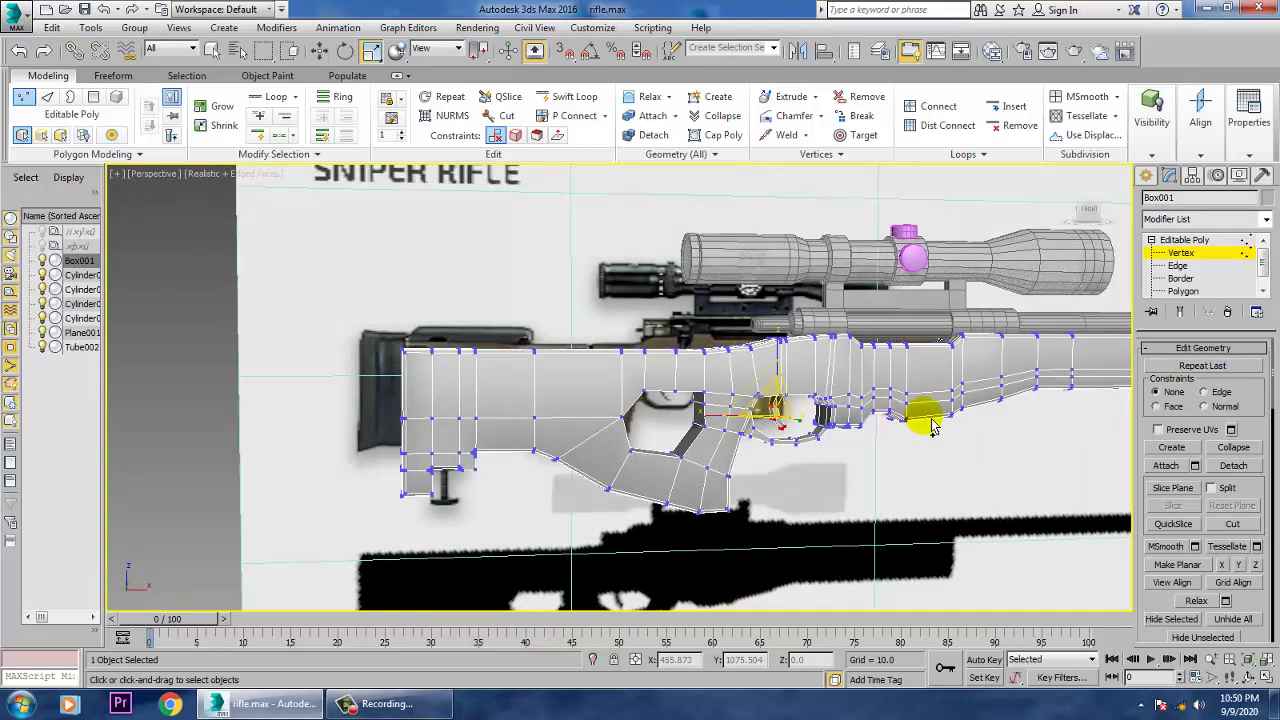
Create a box over the reference butt pad behind the stock, about 23 long, 9.24 wide and 1.63 high
key("alt+w")
right_click(978, 300)
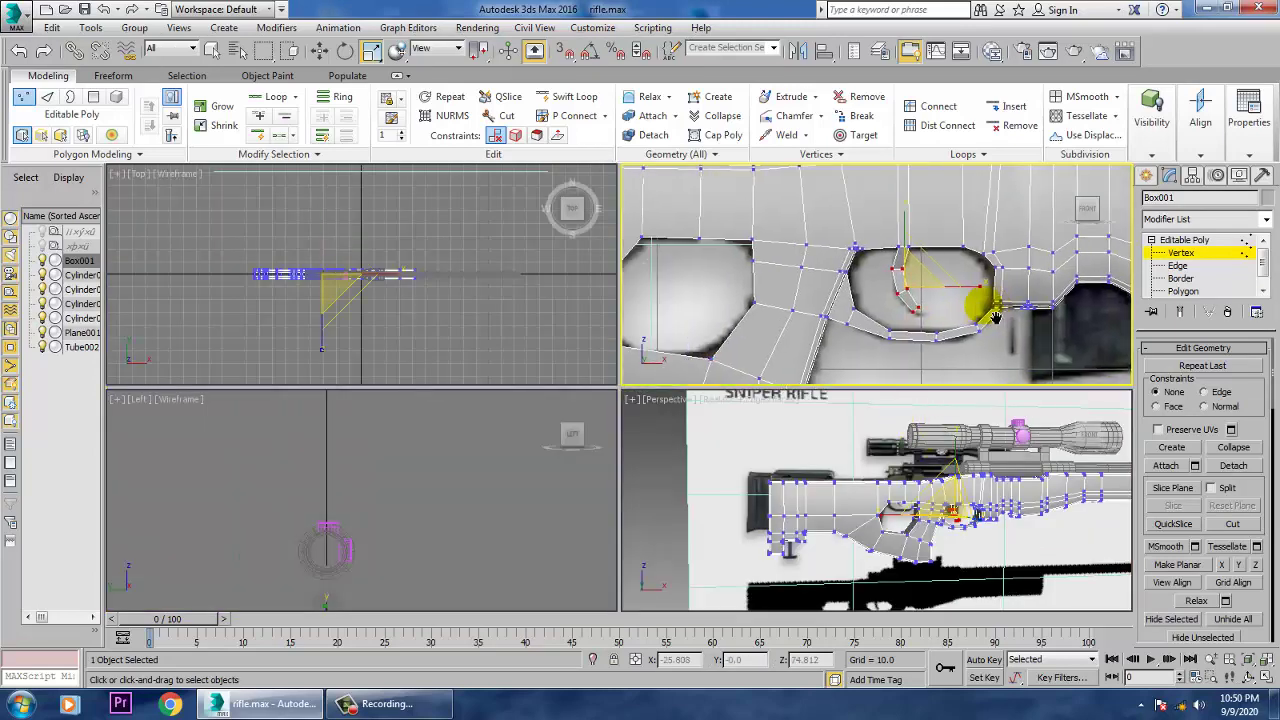
key("alt+w")
scroll(894, 349, "down", 5)
middle_click_drag(640, 371, 764, 400)
scroll(764, 400, "up", 2)
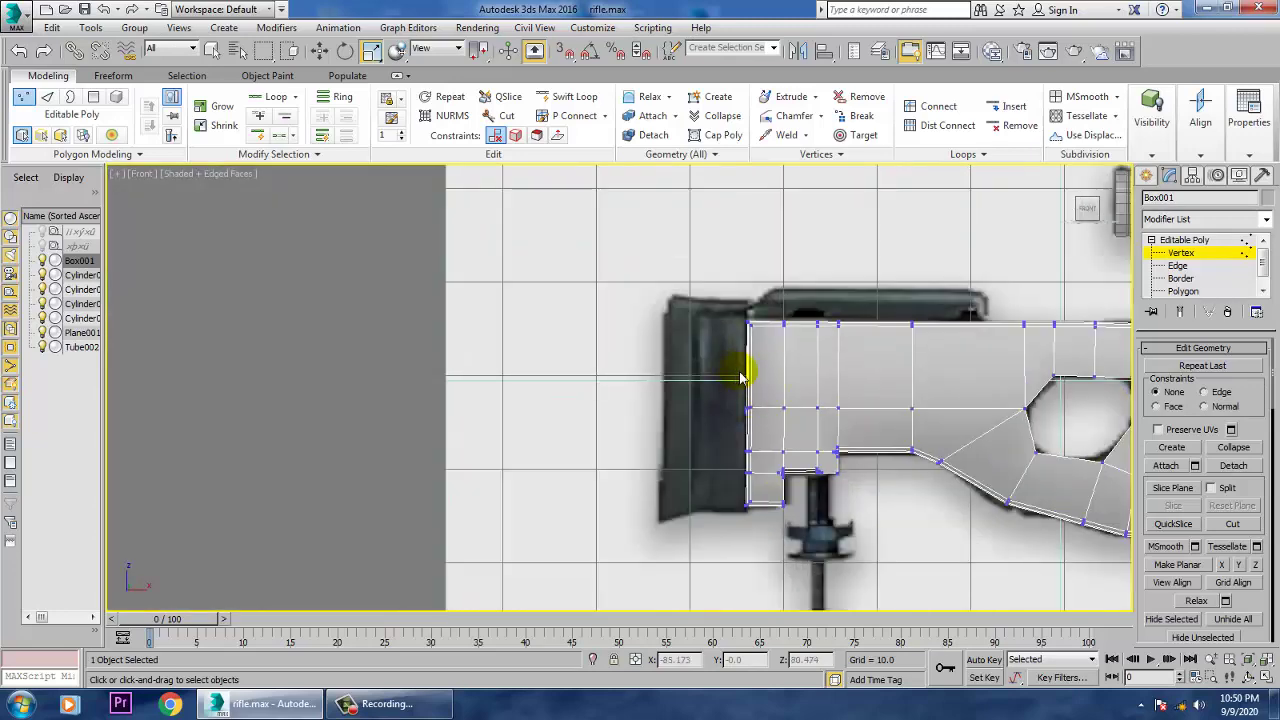
scroll(741, 377, "up", 4)
scroll(745, 370, "down", 3)
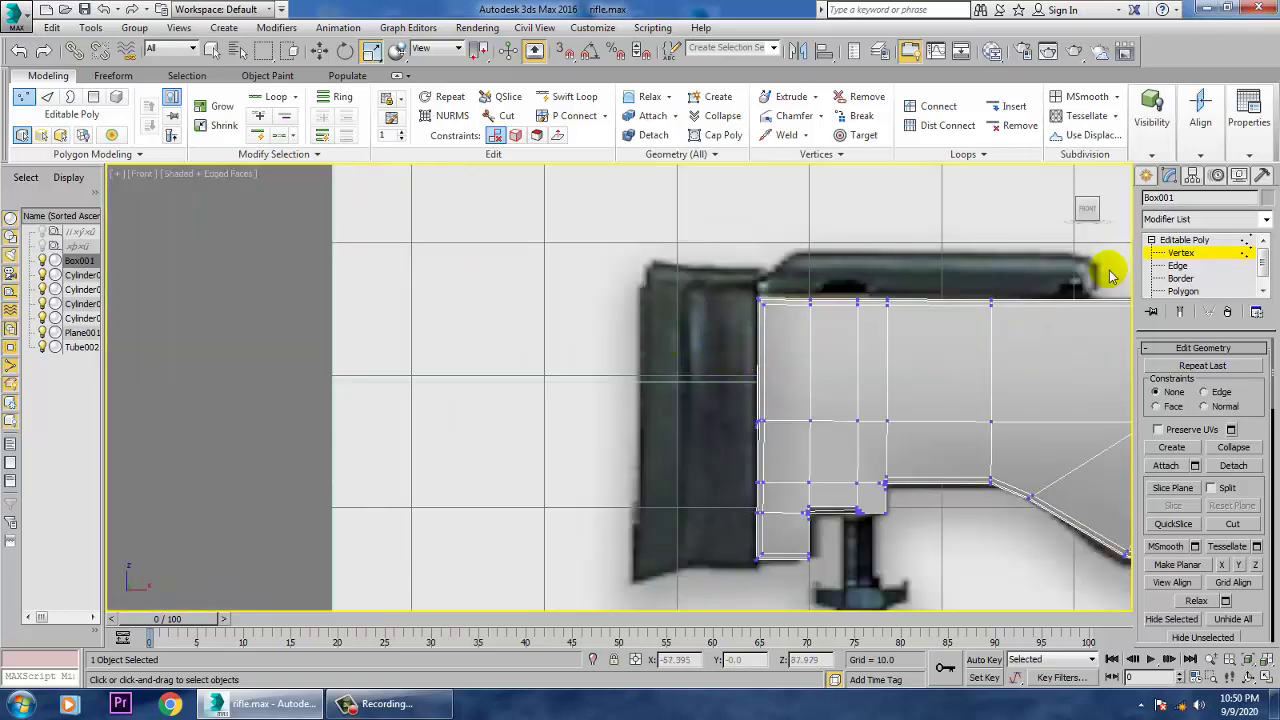
left_click(1186, 292)
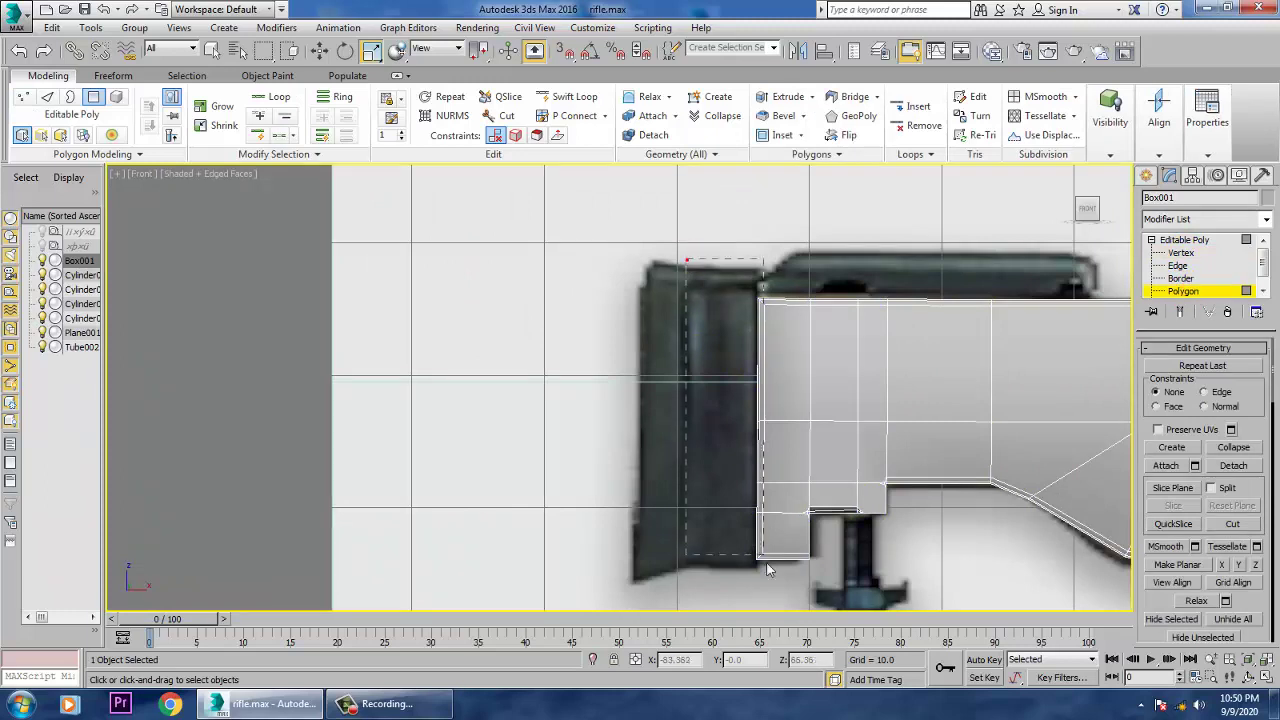
left_click_drag(771, 573, 771, 573)
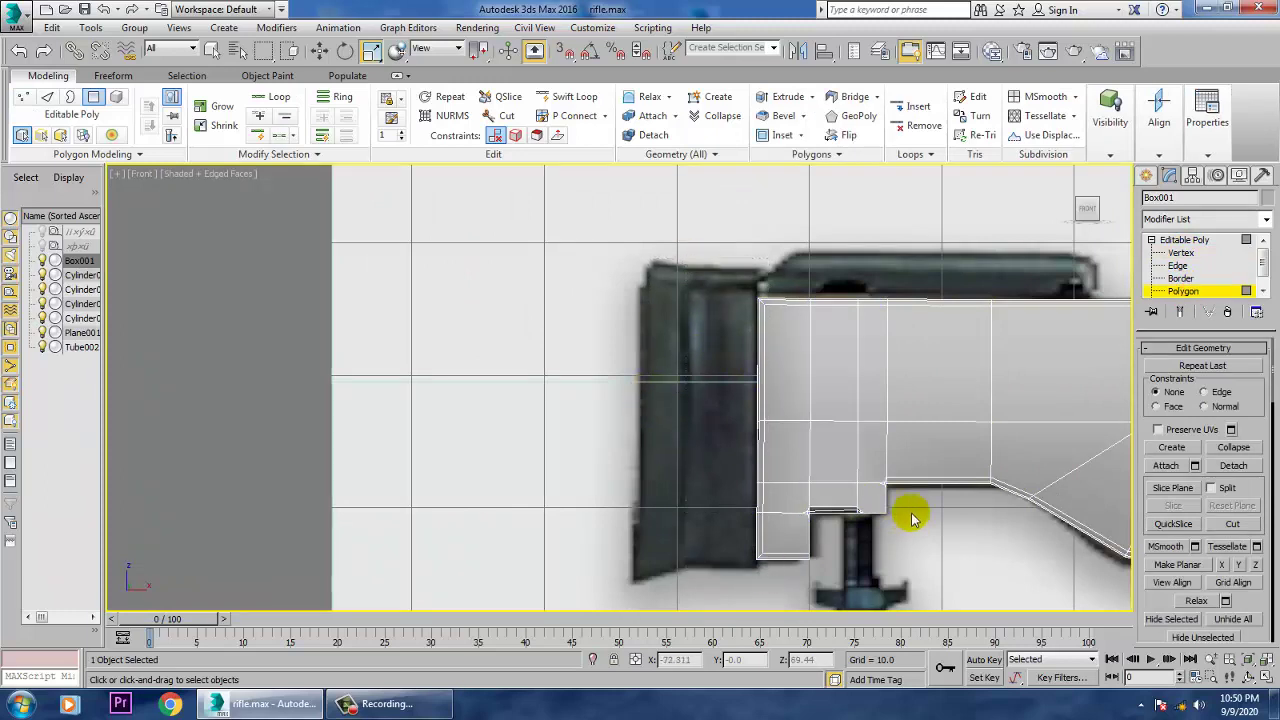
left_click(1170, 240)
left_click(1147, 175)
left_click(1182, 280)
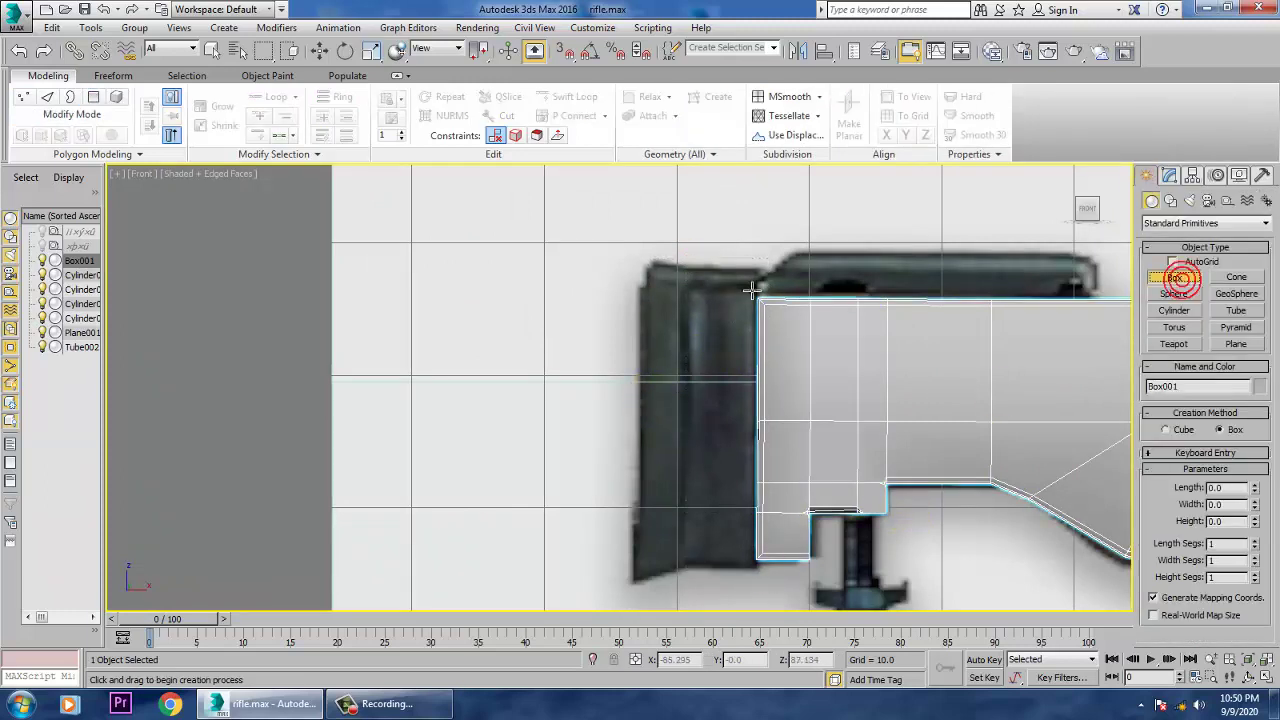
left_click_drag(768, 283, 634, 571)
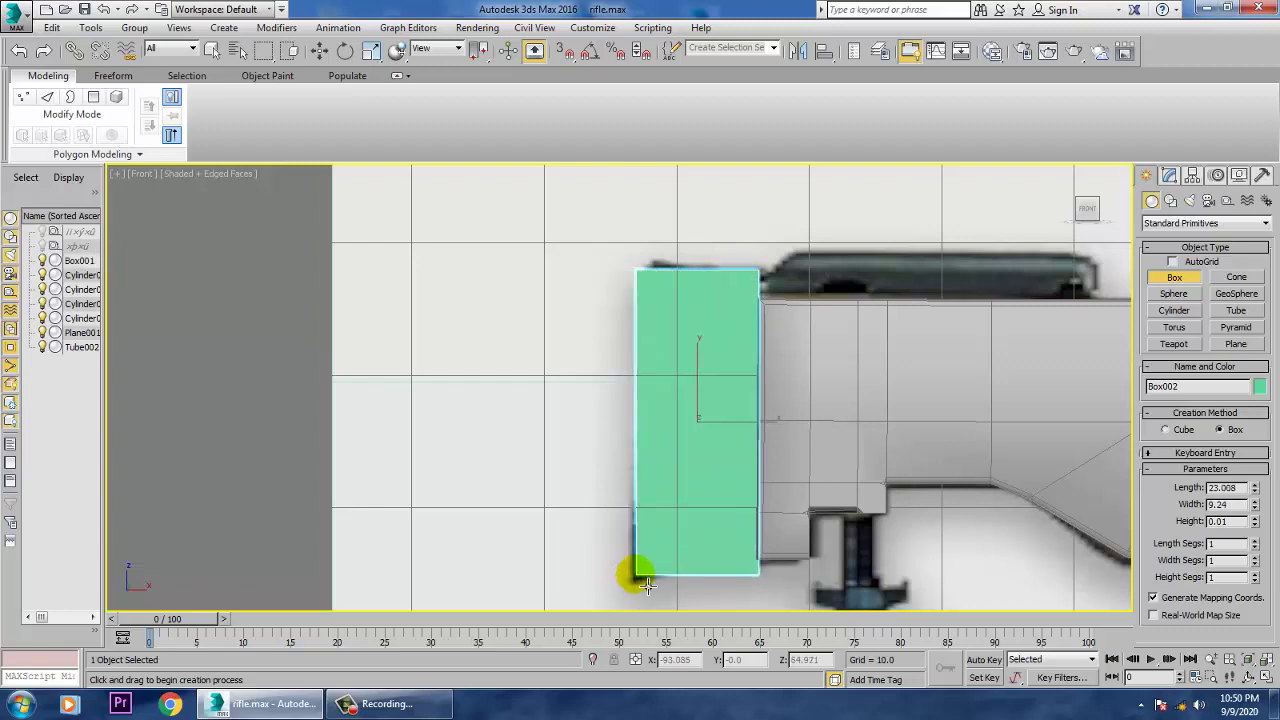
left_click(649, 563)
right_click(767, 535)
Thicken the butt pad box to a height of about 4.94 and shift it sideways to about Y 2.274
key("alt+w")
middle_click(830, 516)
key("alt+w")
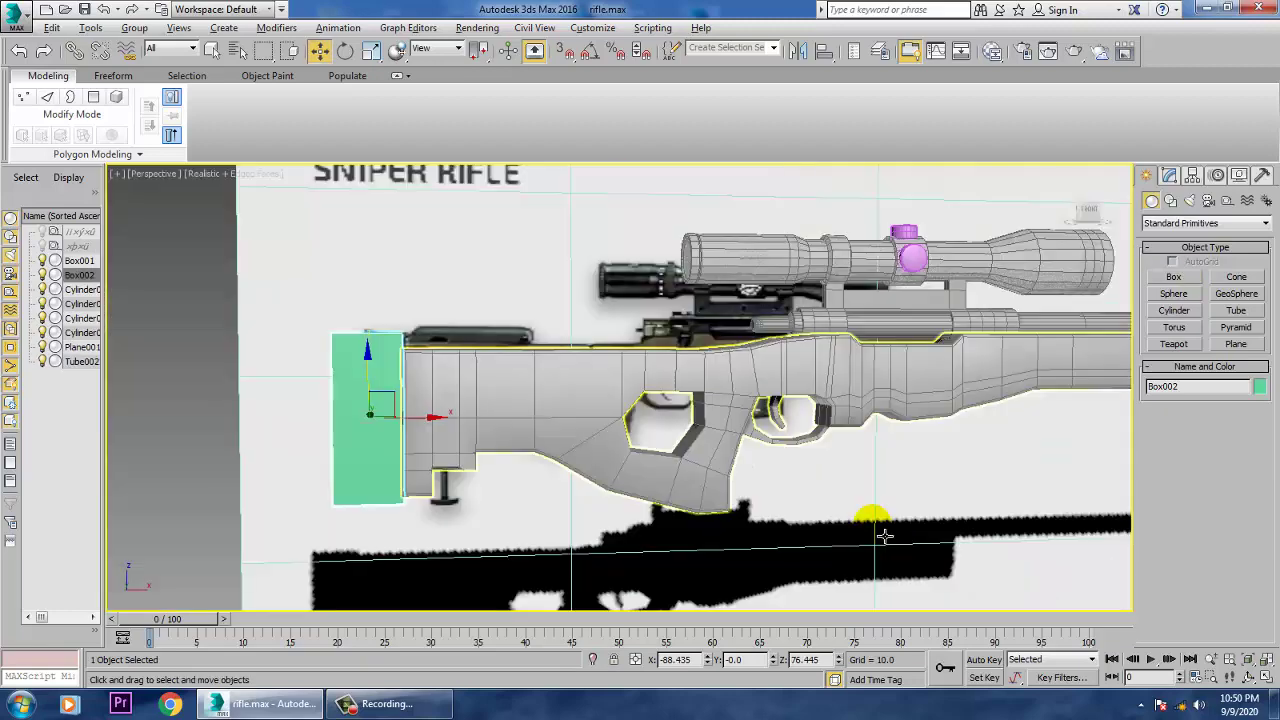
key("z")
scroll(745, 450, "down", 3)
scroll(766, 453, "down", 2)
key("alt+w")
scroll(932, 535, "down", 1)
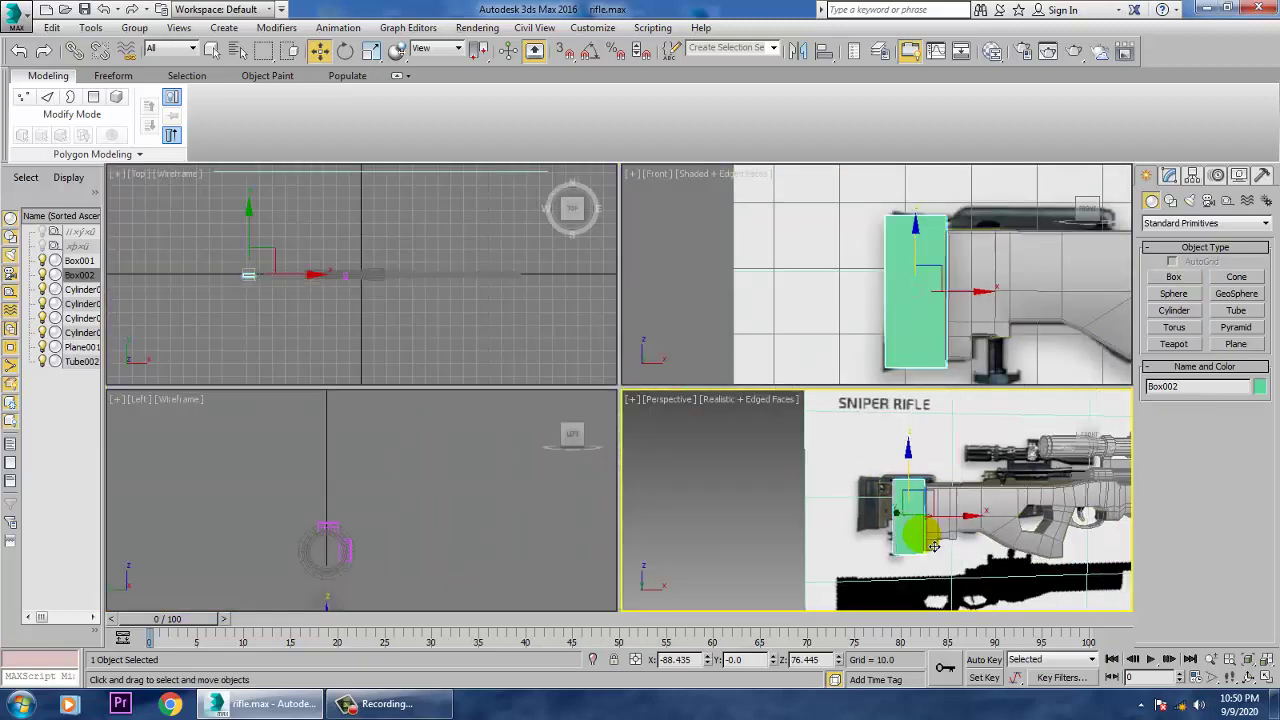
key("alt+w")
key("z")
middle_click_drag(892, 503, 903, 529, "alt")
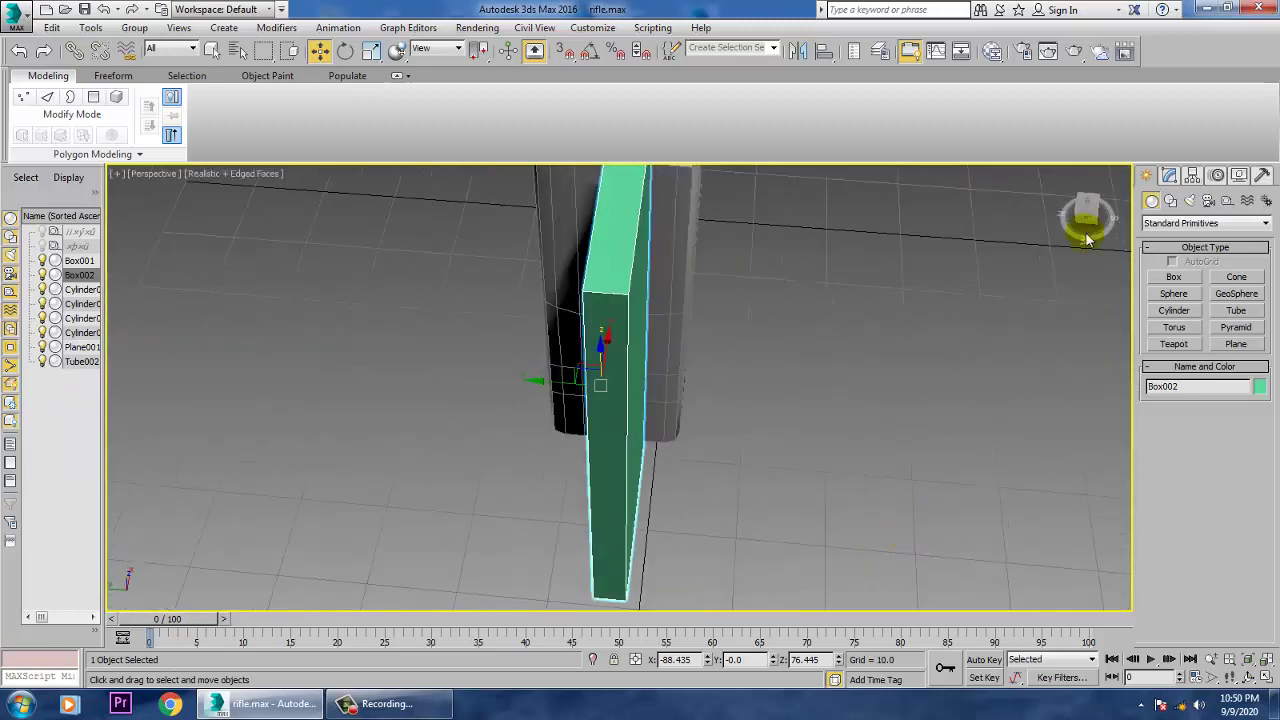
left_click(1169, 176)
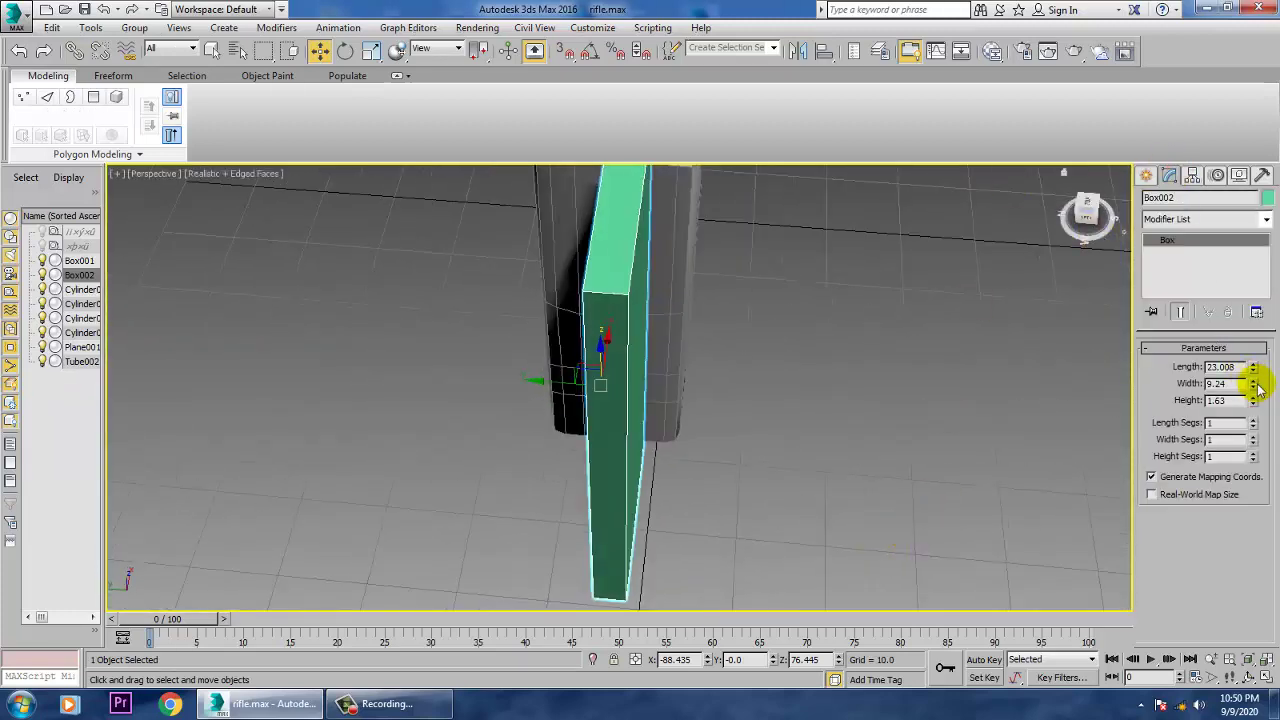
left_click_drag(1254, 400, 1213, 244)
left_click_drag(545, 380, 507, 376)
scroll(672, 386, "down", 5)
middle_click_drag(668, 386, 677, 387, "alt")
scroll(676, 387, "up", 3)
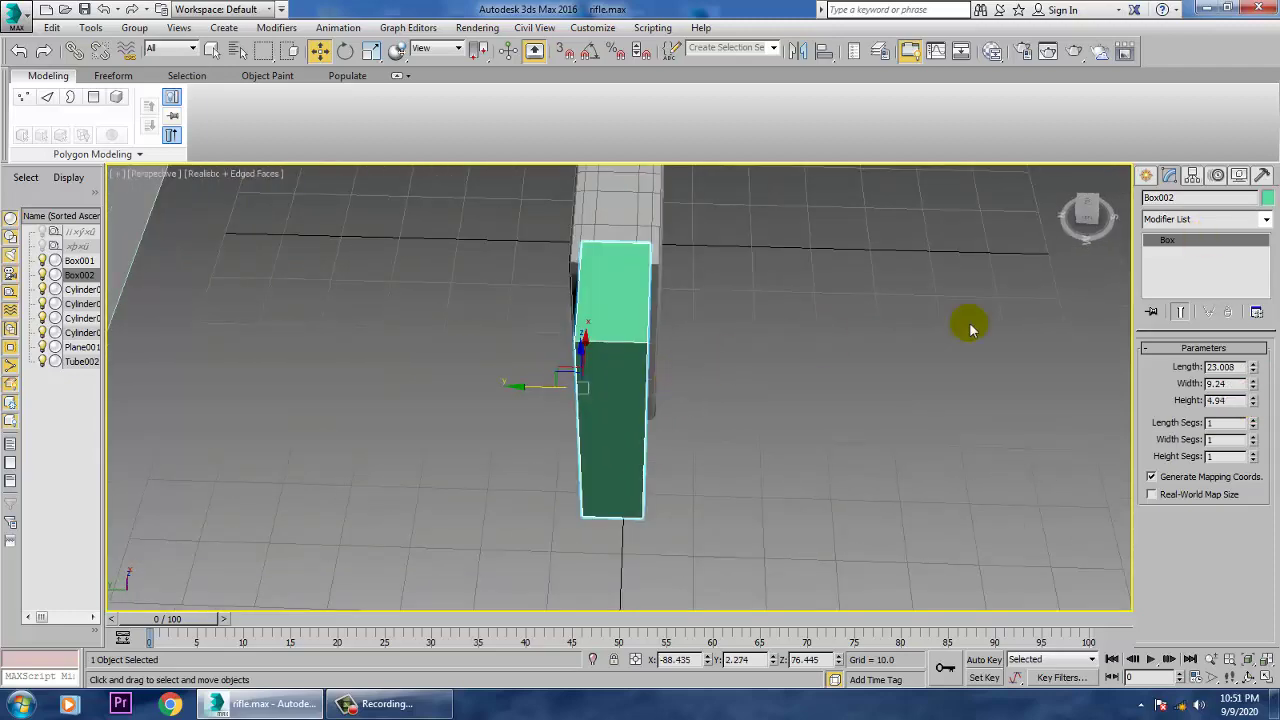
Increase the butt pad box's height to about 6.785 and shift it sideways to about Y 2.87
left_click_drag(1256, 400, 1257, 392)
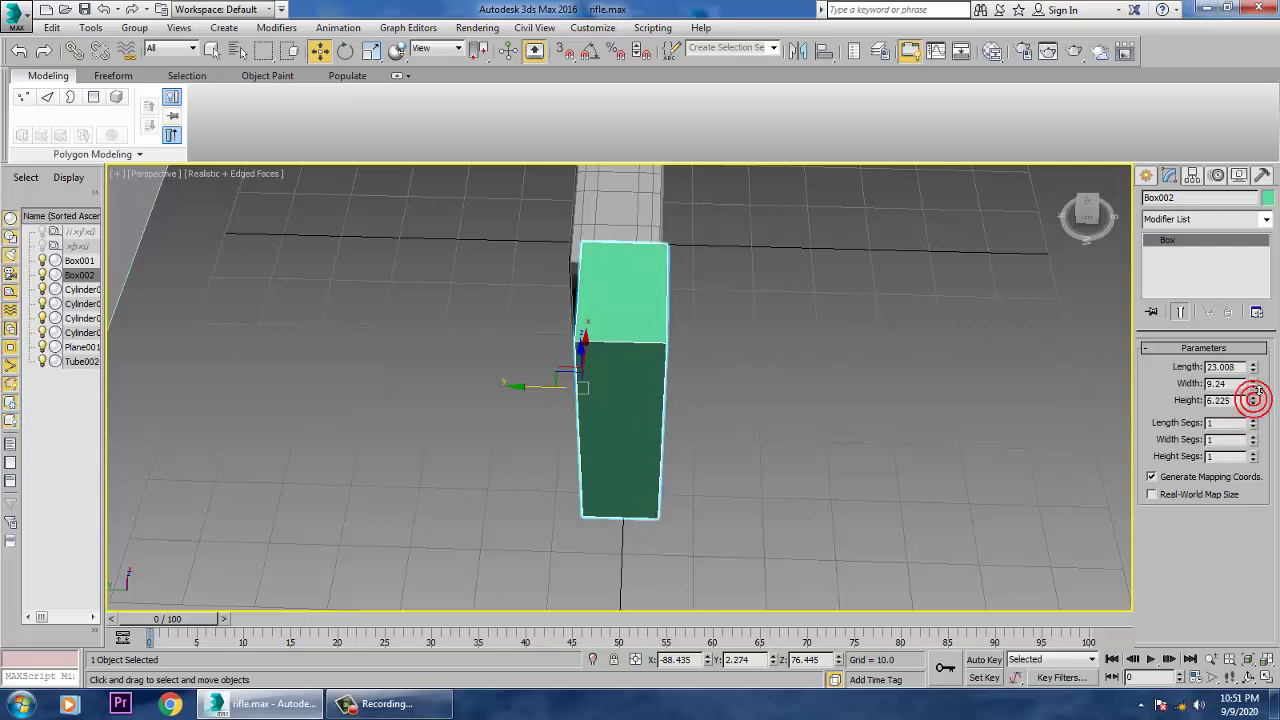
left_click_drag(544, 402, 536, 391)
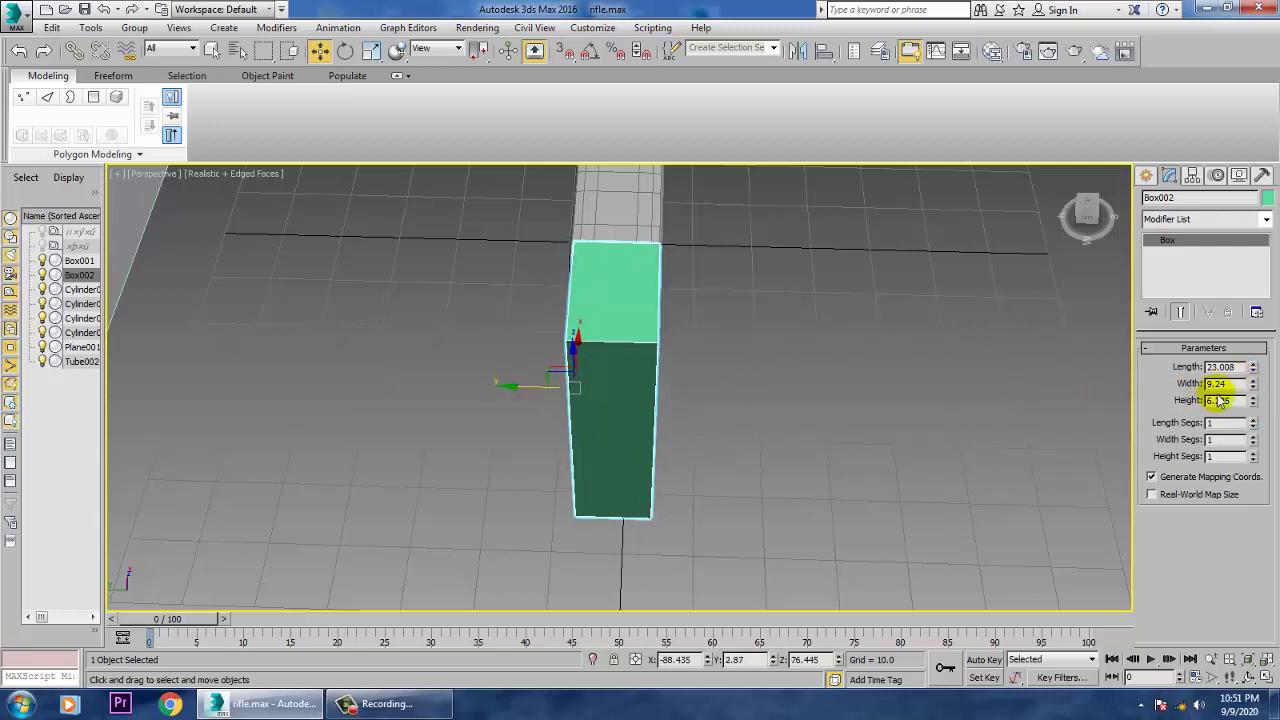
left_click_drag(1253, 403, 1262, 401)
In the top view, set the butt pad box's height to about 7.26 and move it to about Y 3.437
key("alt+w")
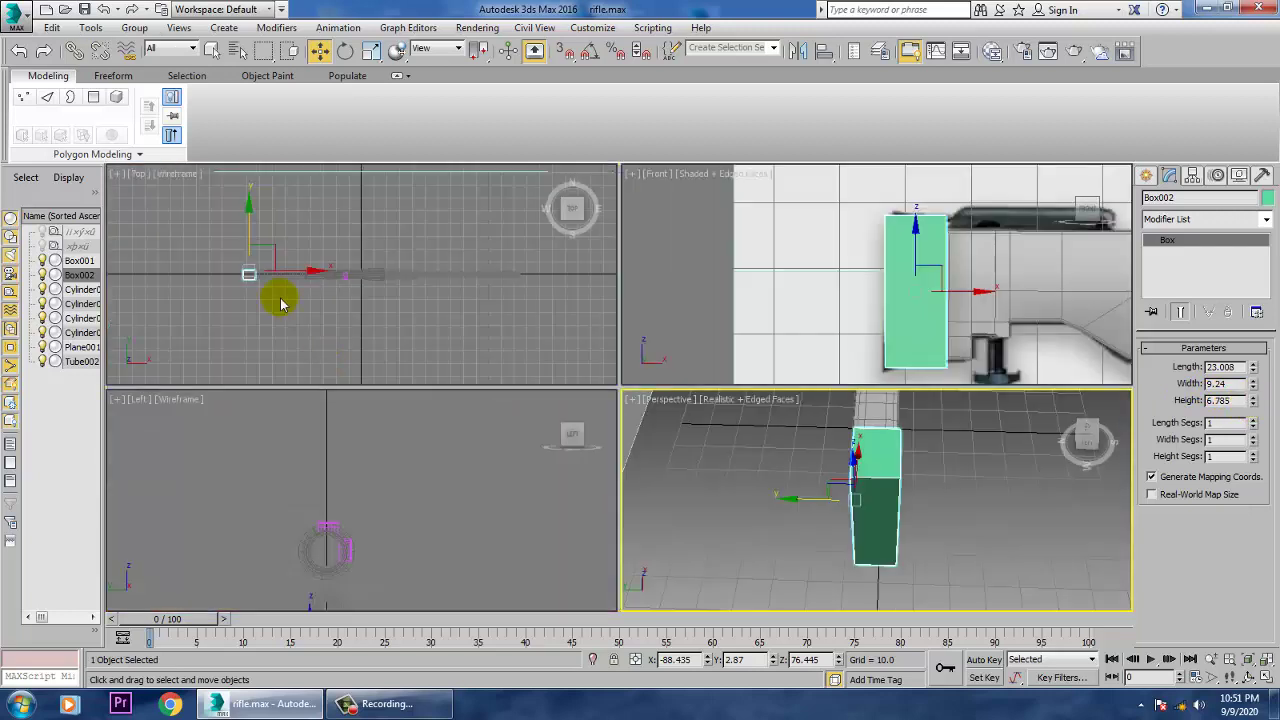
middle_click(330, 264)
key("alt+w")
key("z")
scroll(508, 314, "down", 3)
middle_click_drag(595, 322, 525, 326)
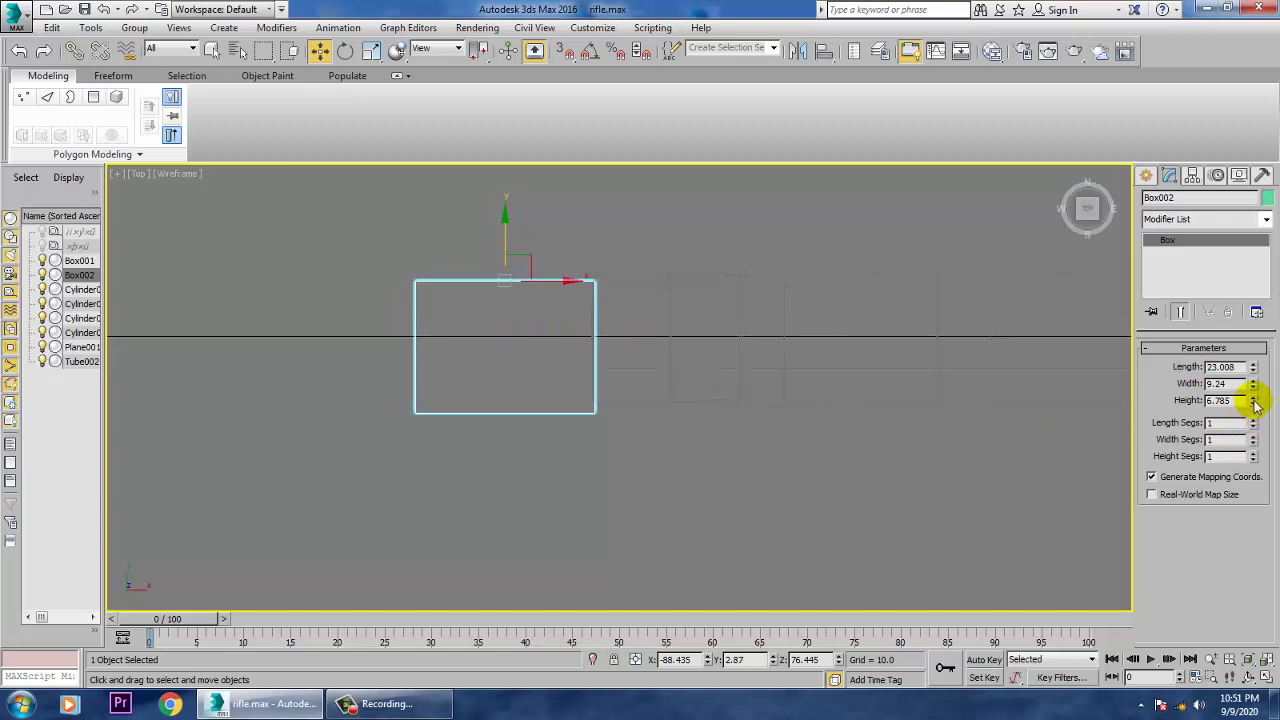
left_click_drag(1255, 403, 1266, 405)
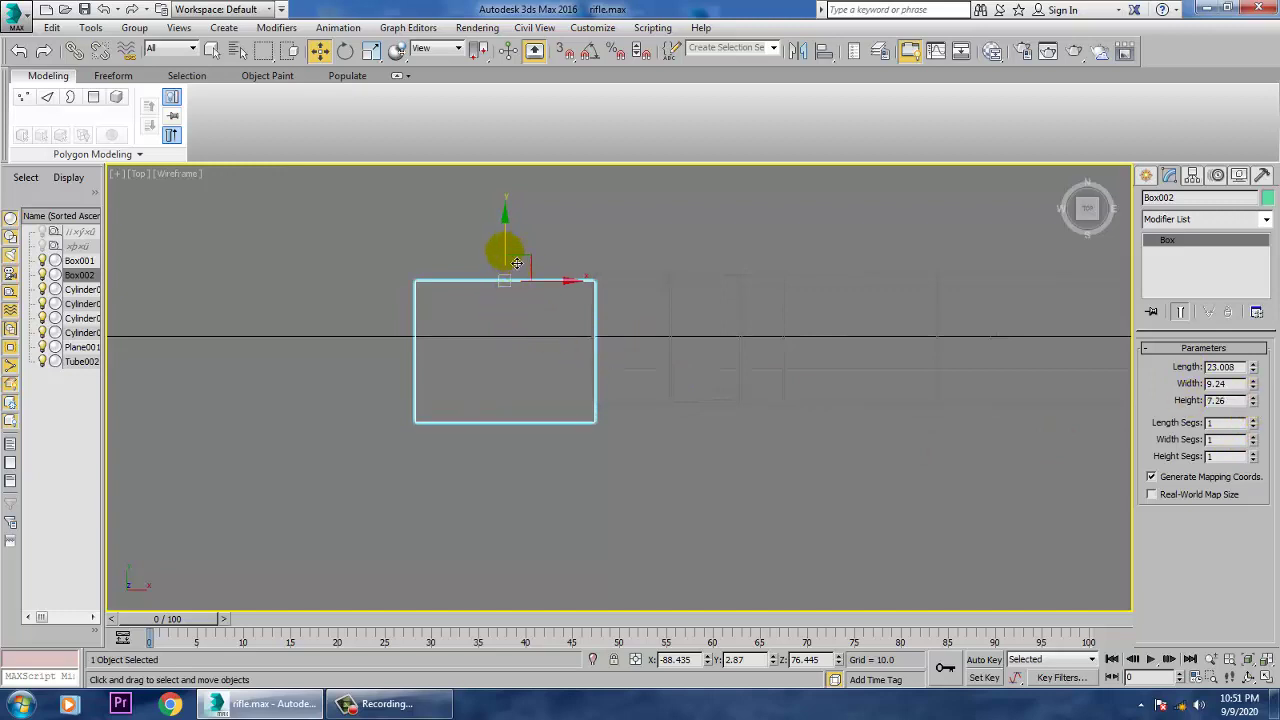
left_click_drag(517, 262, 513, 253)
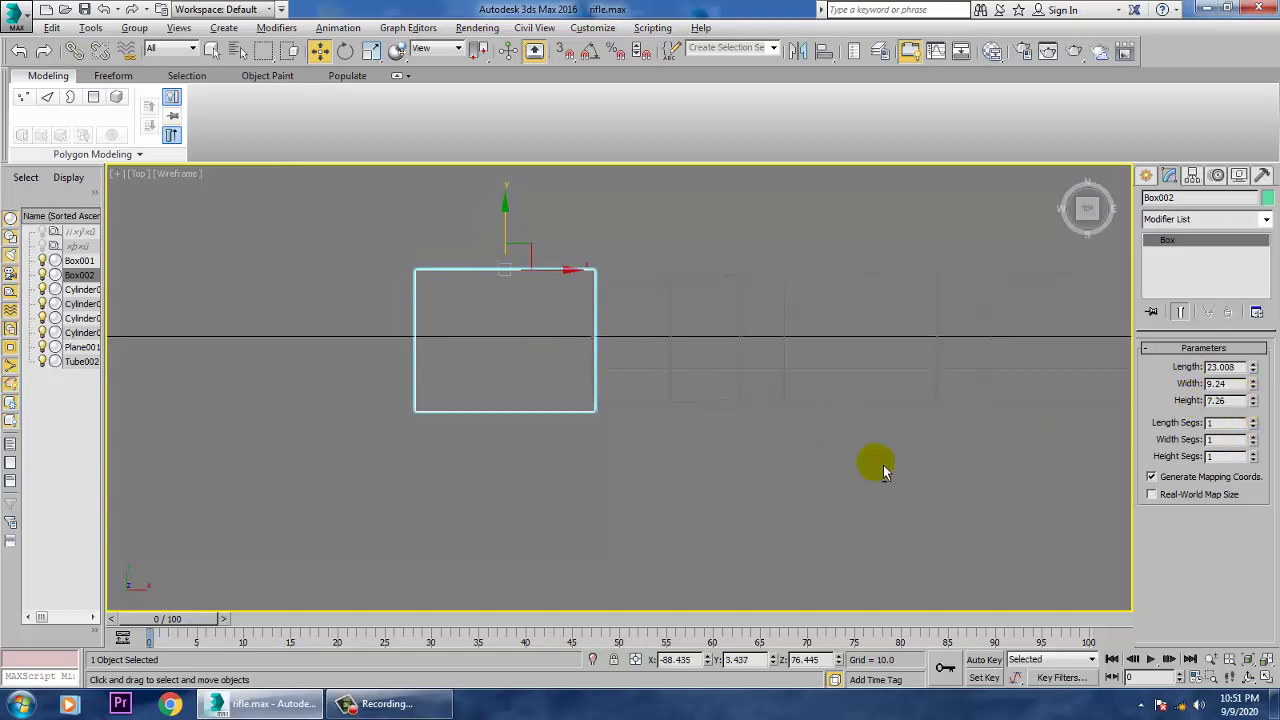
Convert the butt pad box to Editable Poly and move it backward off the reference to about X -109.61
key("alt+w")
left_click(897, 307)
key("alt+w")
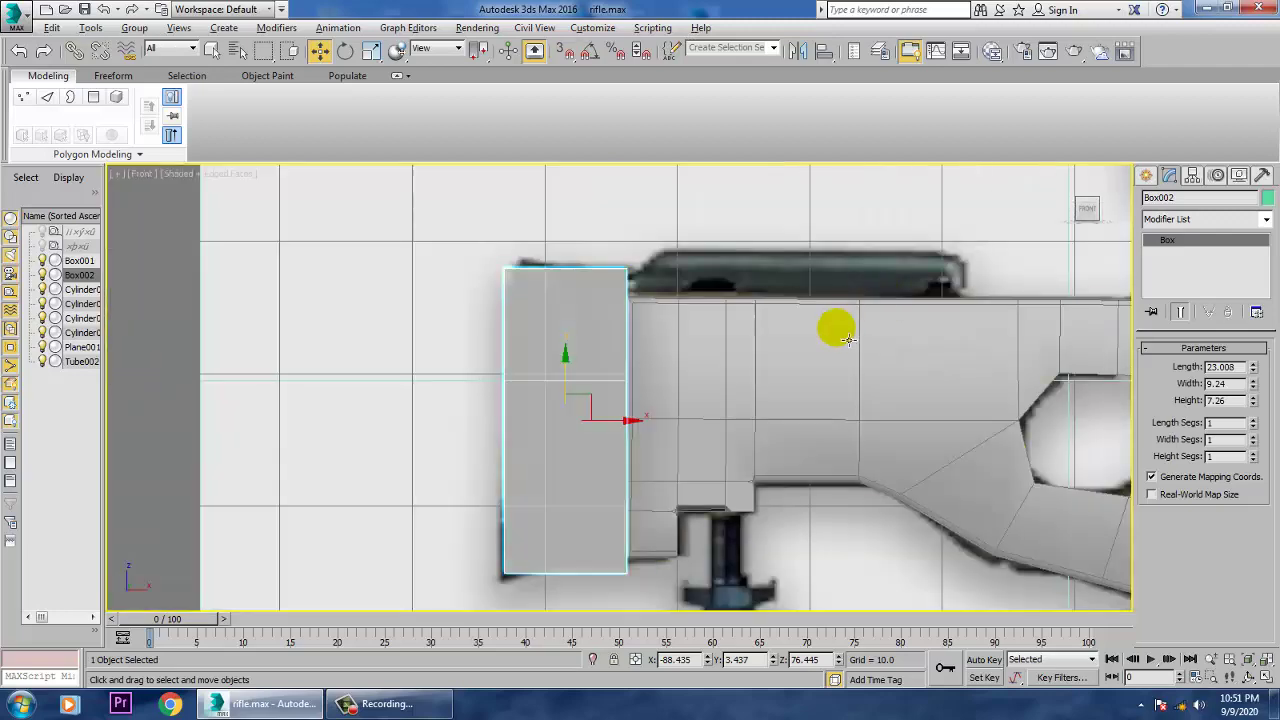
scroll(677, 371, "up", 5)
middle_click_drag(447, 423, 614, 319)
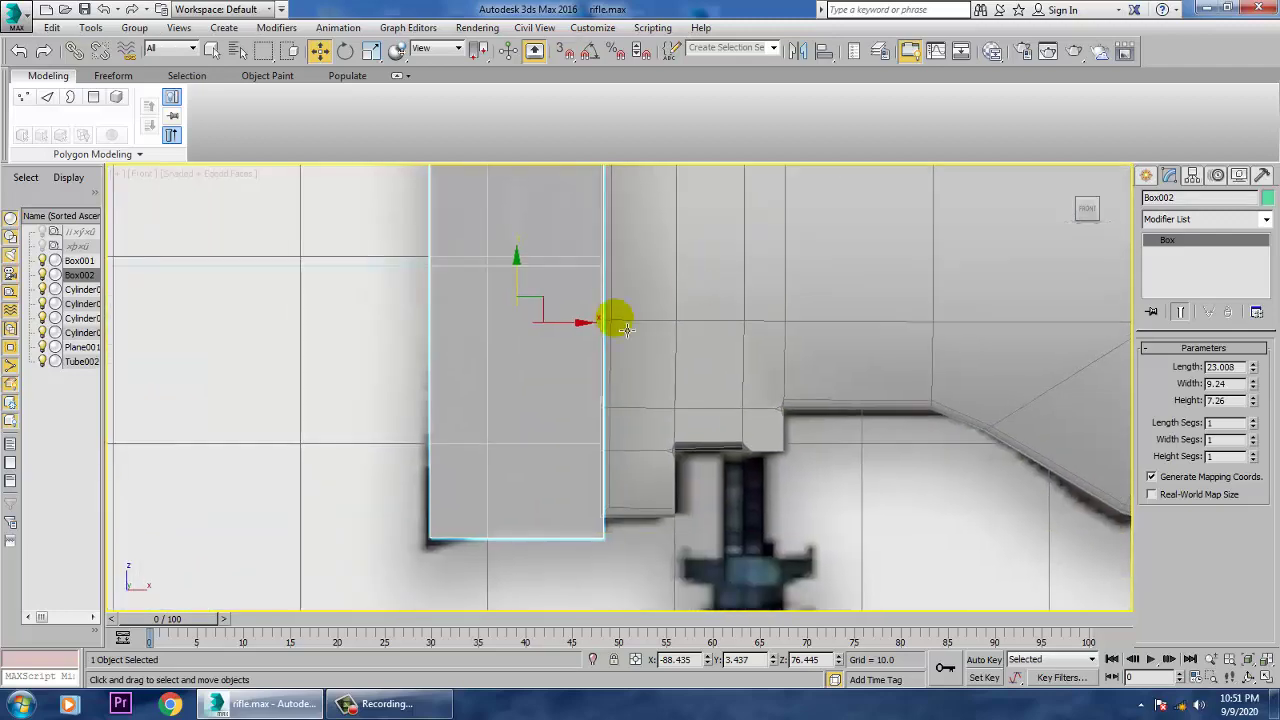
right_click(489, 229)
mouse_move(547, 389)
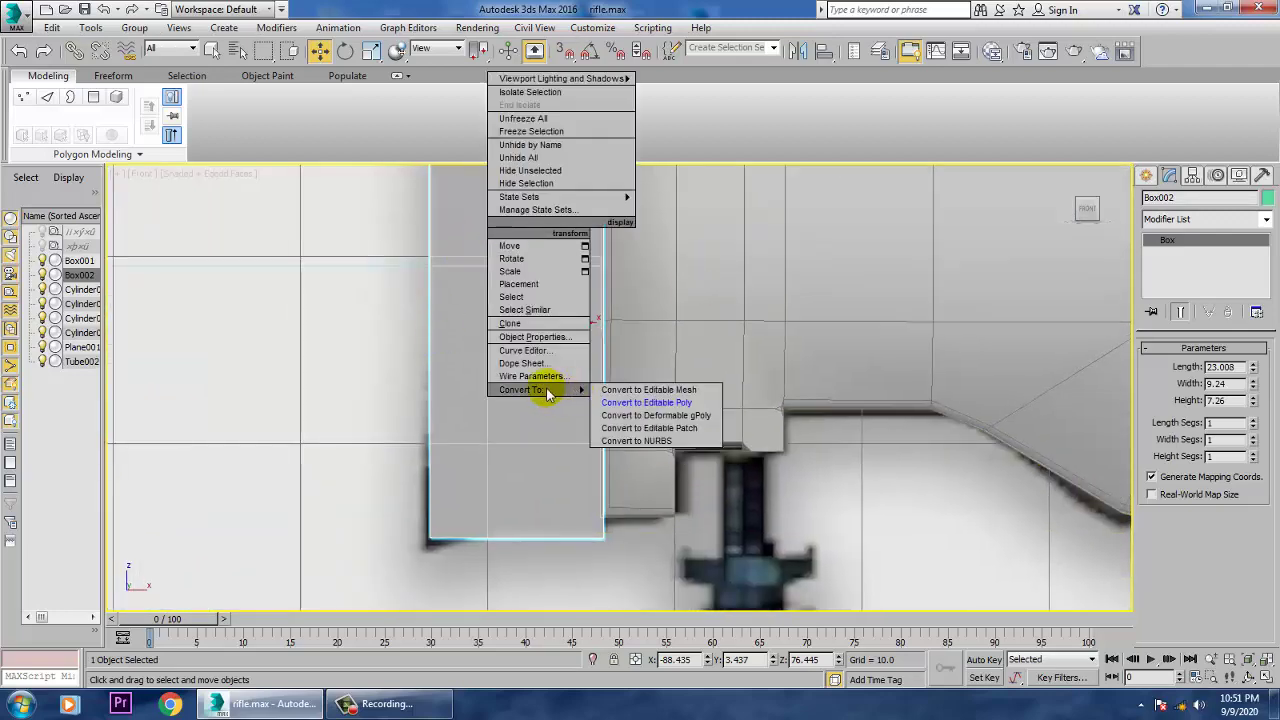
left_click(703, 402)
scroll(658, 443, "down", 4)
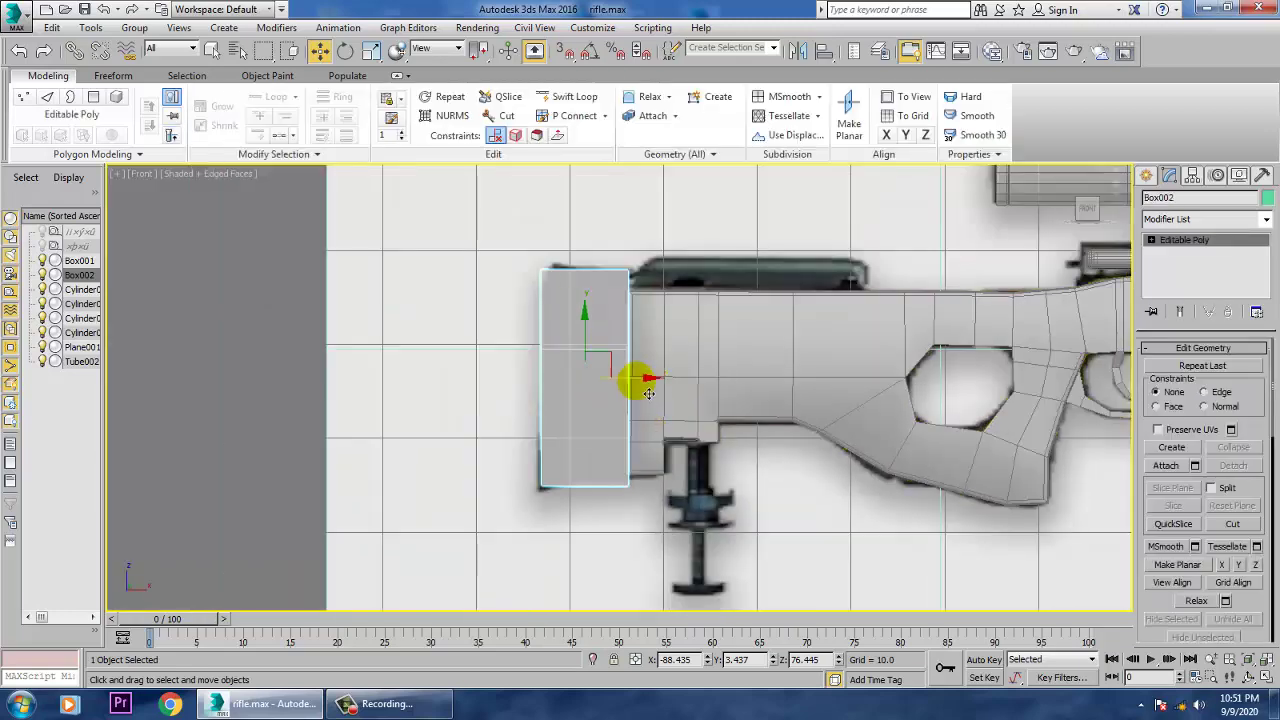
left_click_drag(634, 375, 439, 375)
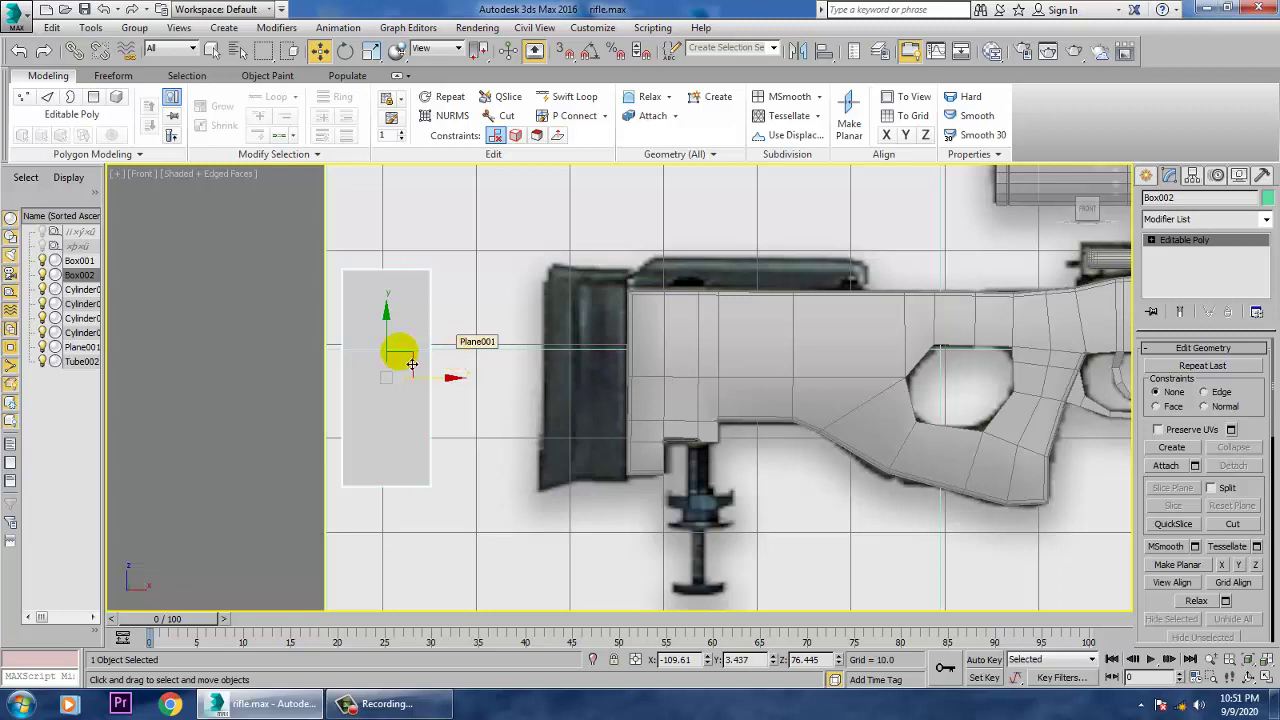
Add a vertical edge loop with Swift Loop about a third of the way in from the box's rear edge
left_click(572, 100)
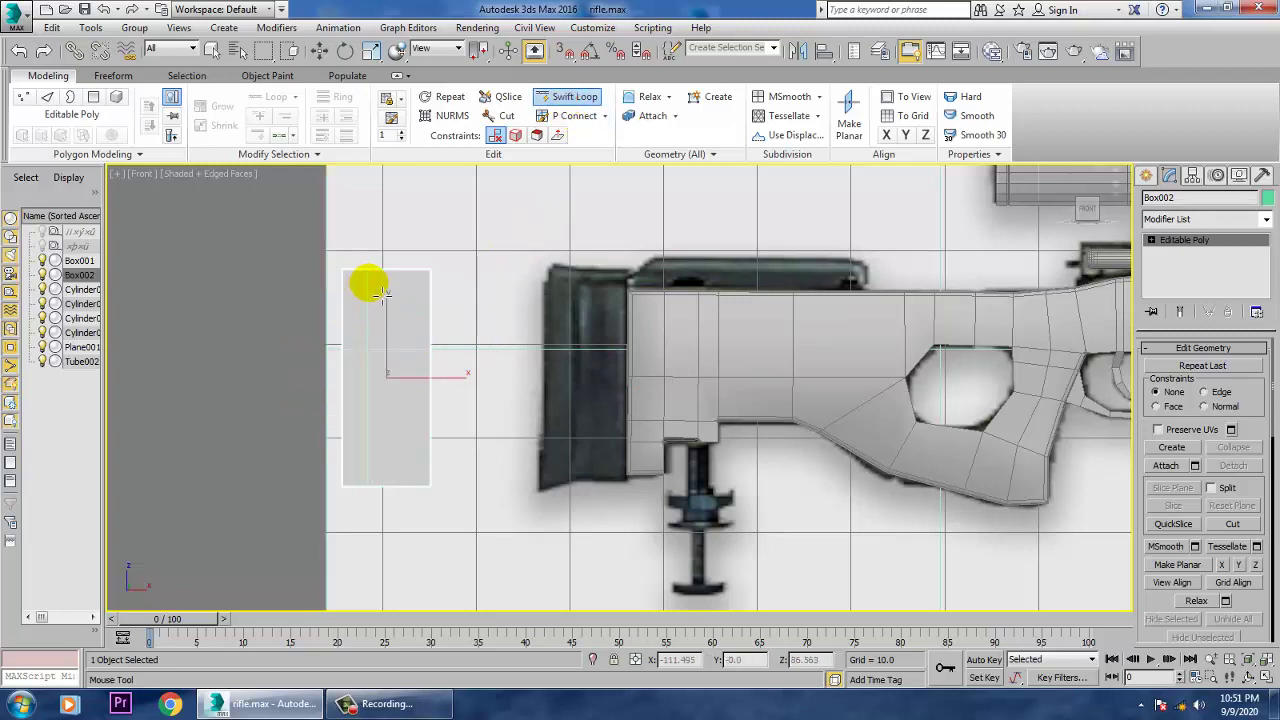
middle_click_drag(492, 371, 571, 354)
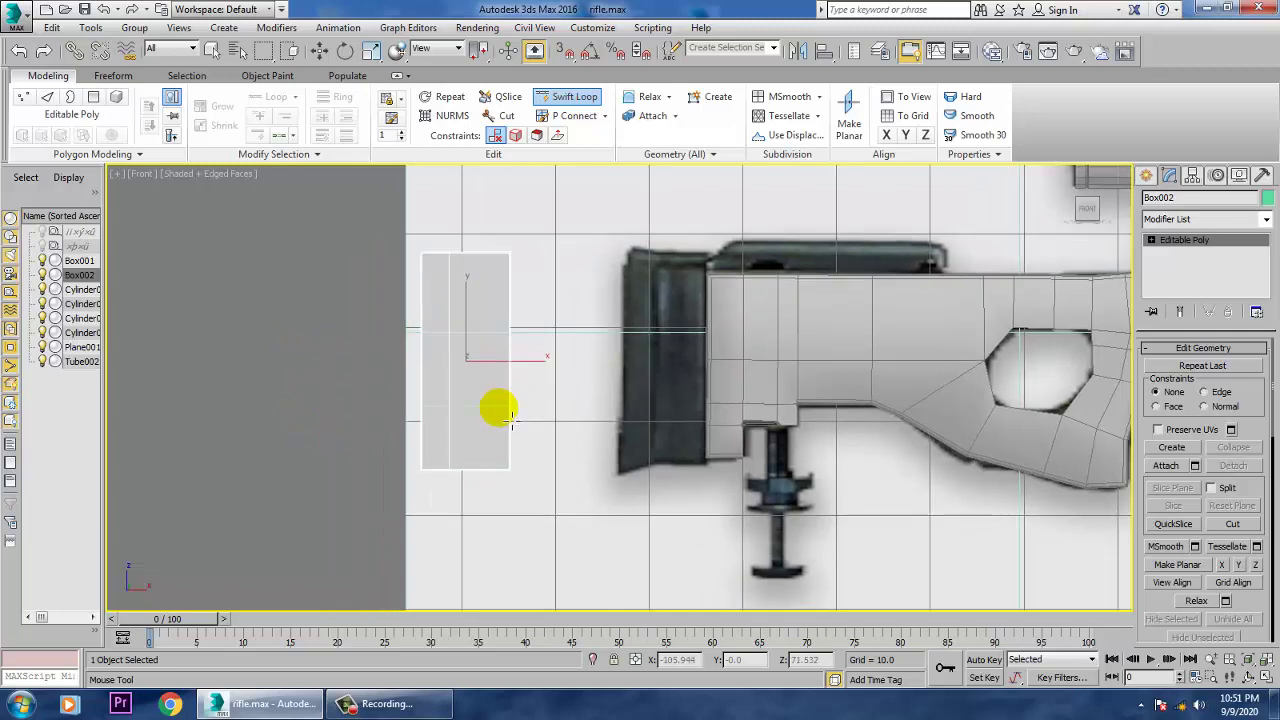
key("w")
Raise the box's middle and front bottom vertices to about Z 65.97 so the rear lower corner slopes down like the reference
scroll(480, 400, "up", 8)
key("1")
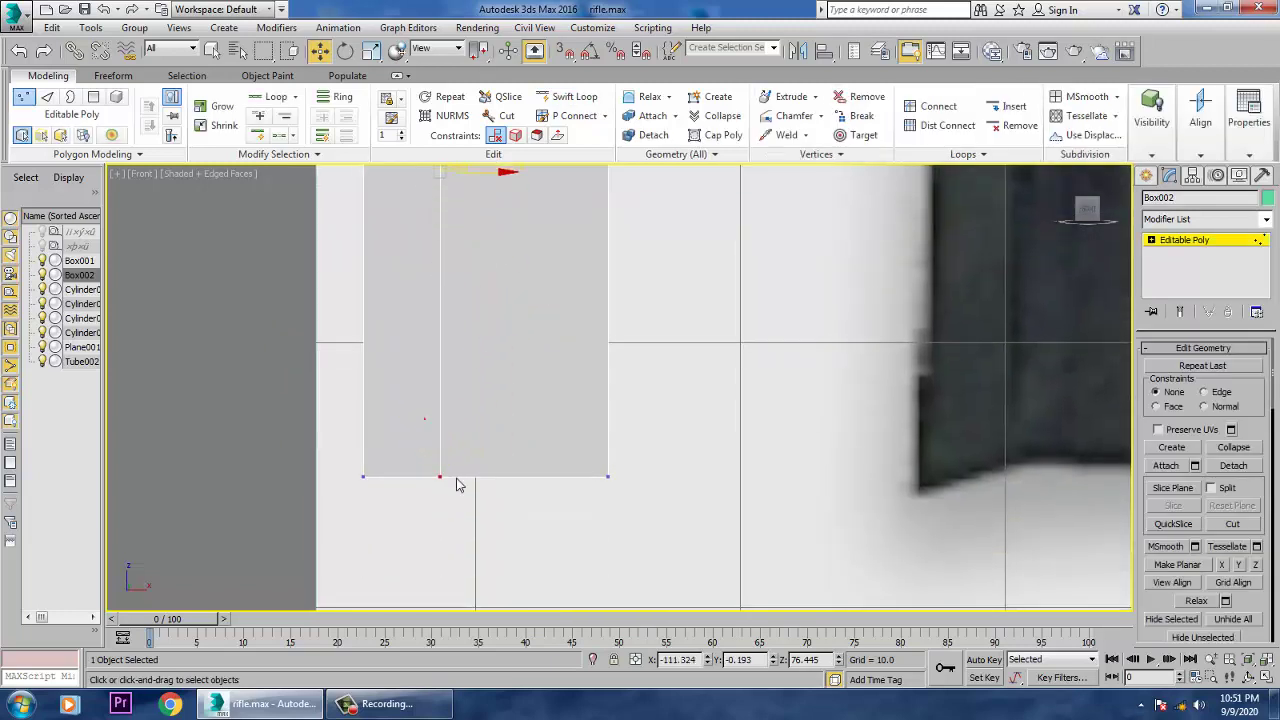
mouse_move(442, 441)
left_mouse_down()
mouse_move(438, 403)
mouse_move(440, 416)
left_mouse_up()
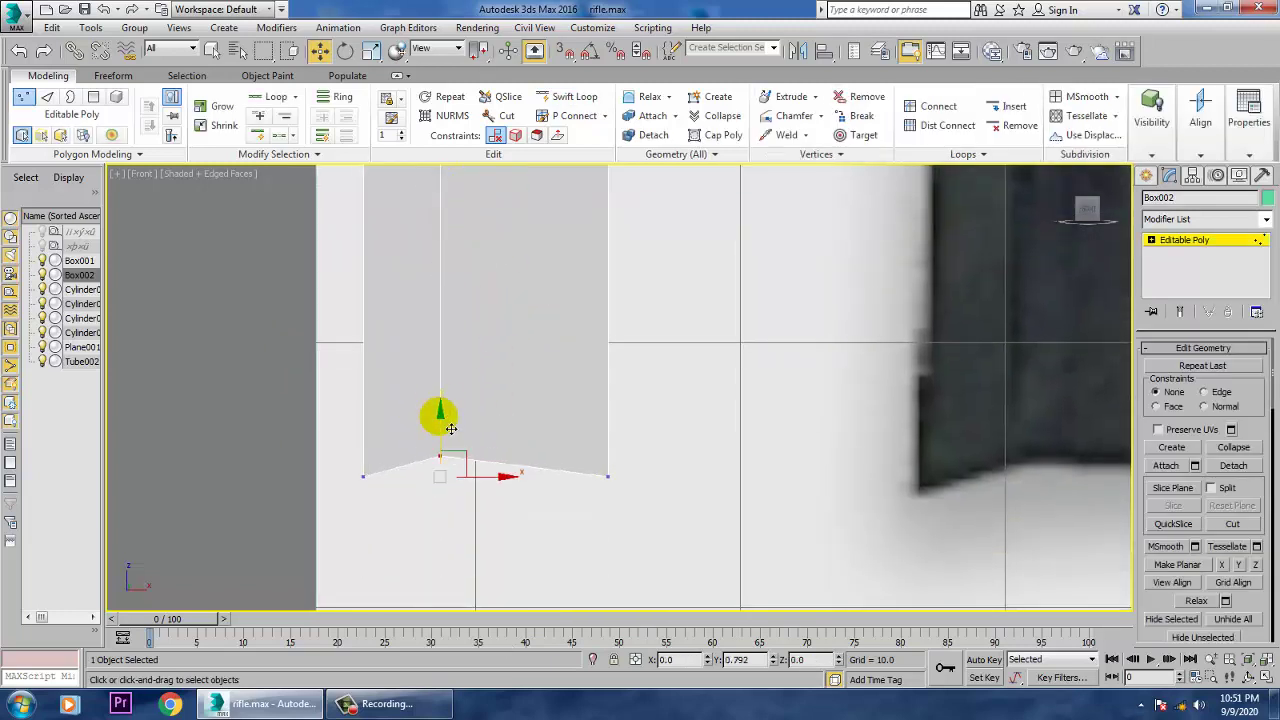
key("ctrl+z")
left_click_drag(444, 523, 444, 520)
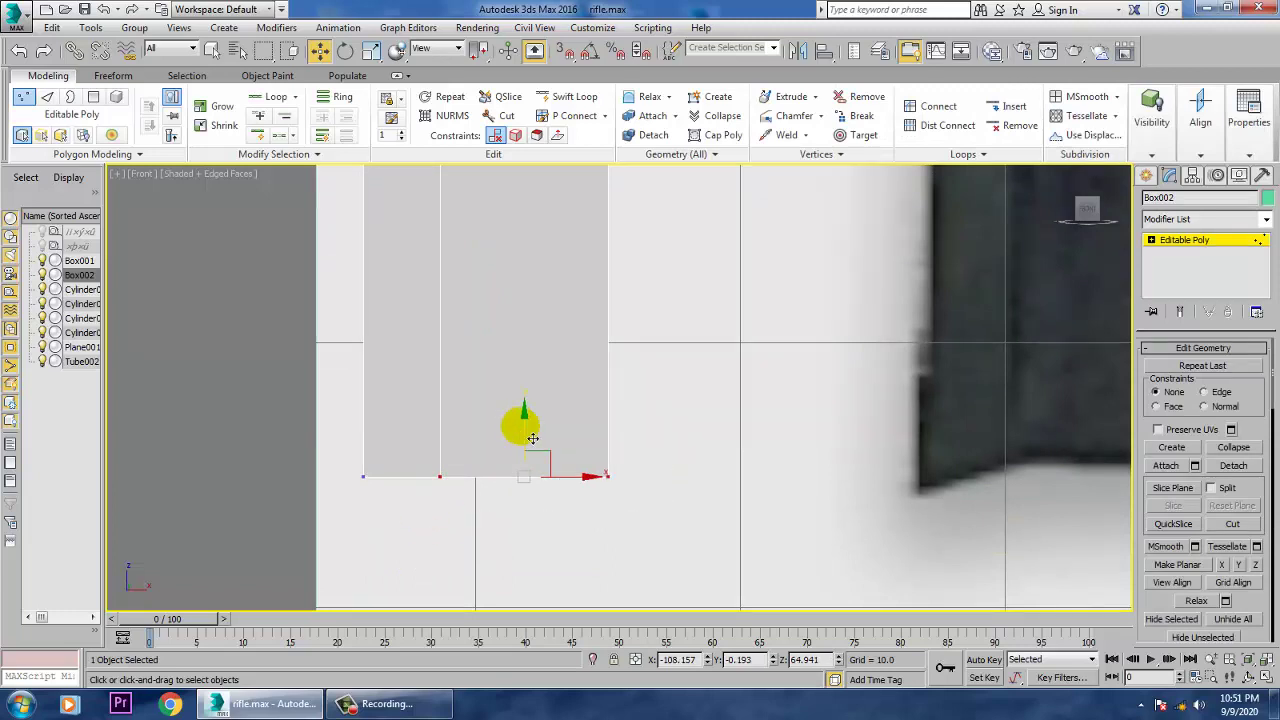
left_click_drag(520, 423, 536, 409)
Add a horizontal Swift Loop edge loop near the butt pad box's top edge and leave vertex editing
scroll(536, 409, "down", 3)
middle_click_drag(614, 383, 556, 550)
middle_click_drag(741, 334, 816, 307)
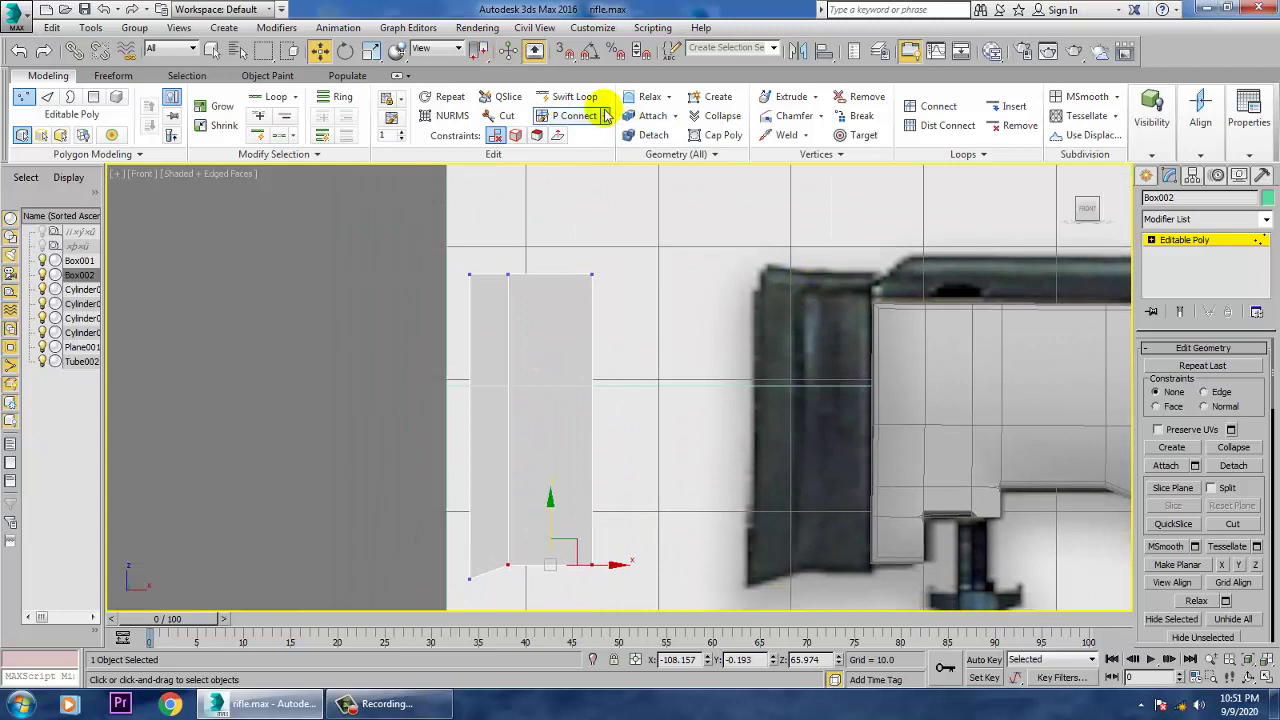
left_click(572, 96)
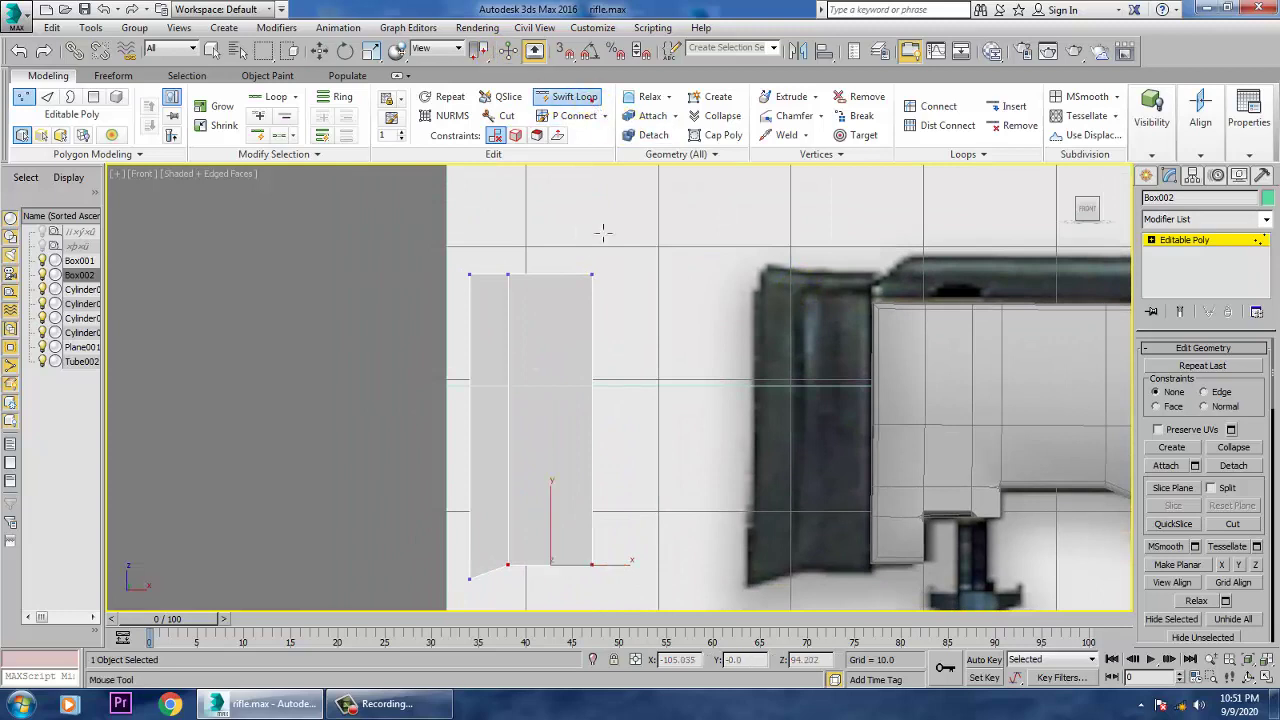
left_click(507, 295)
key("w")
left_click(1205, 240)
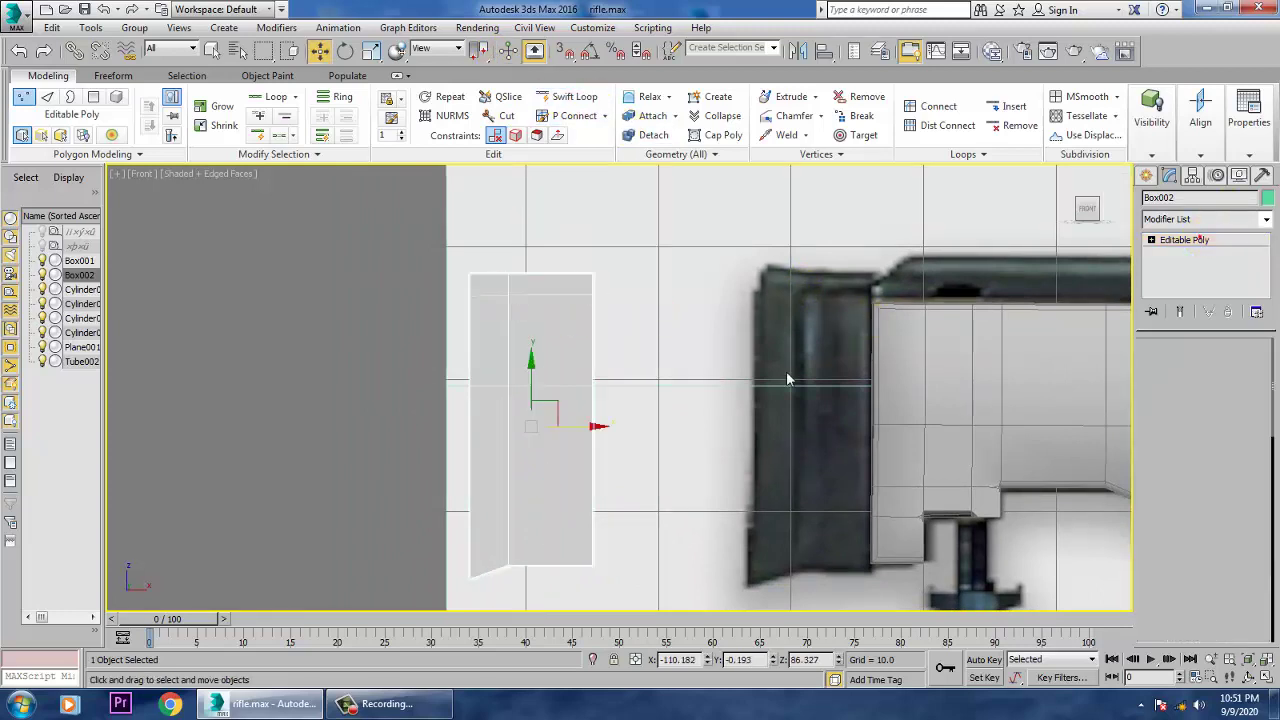
Move the butt pad box forward onto the reference against the stock's rear end, to about X -88.65
left_click_drag(589, 429, 877, 492)
middle_click_drag(905, 404, 702, 353)
scroll(655, 344, "up", 2)
middle_click_drag(628, 308, 608, 382)
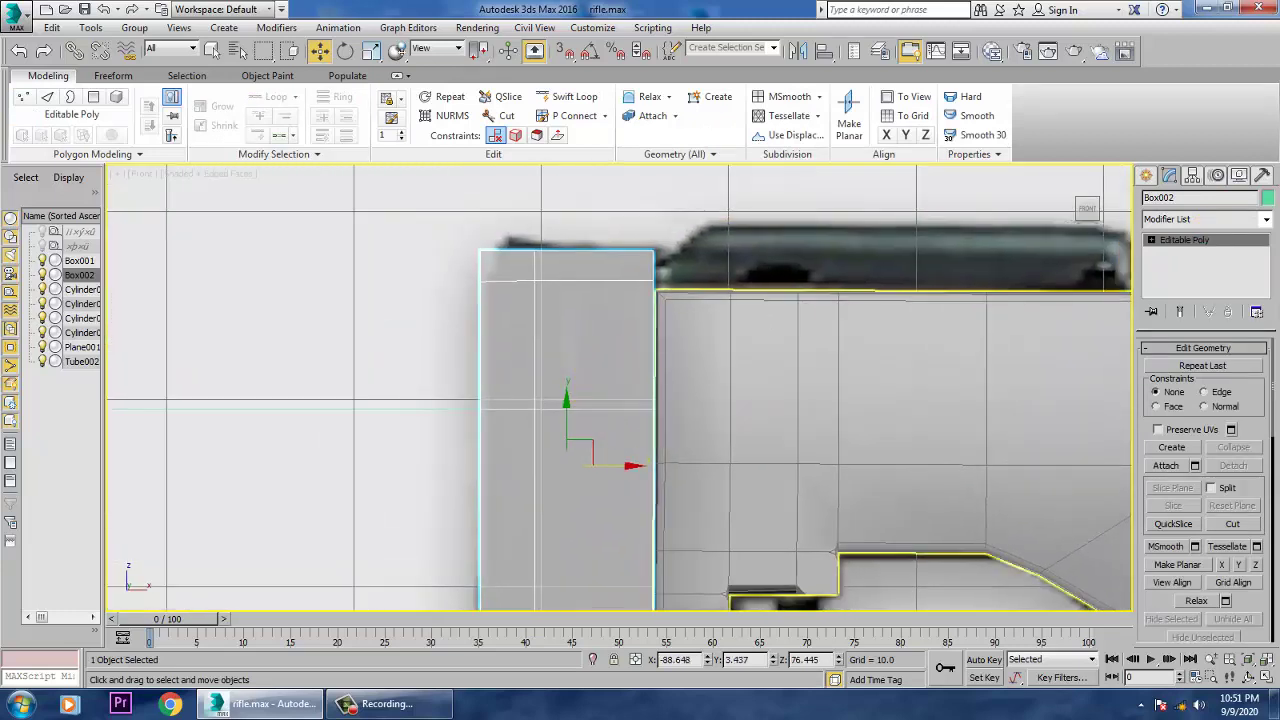
Nudge the butt pad box slightly forward to about X -88.27 so it meets the rear face of the stock
key("alt+w")
middle_click(843, 508)
scroll(856, 490, "up", 2)
middle_click_drag(856, 490, 806, 455, "alt")
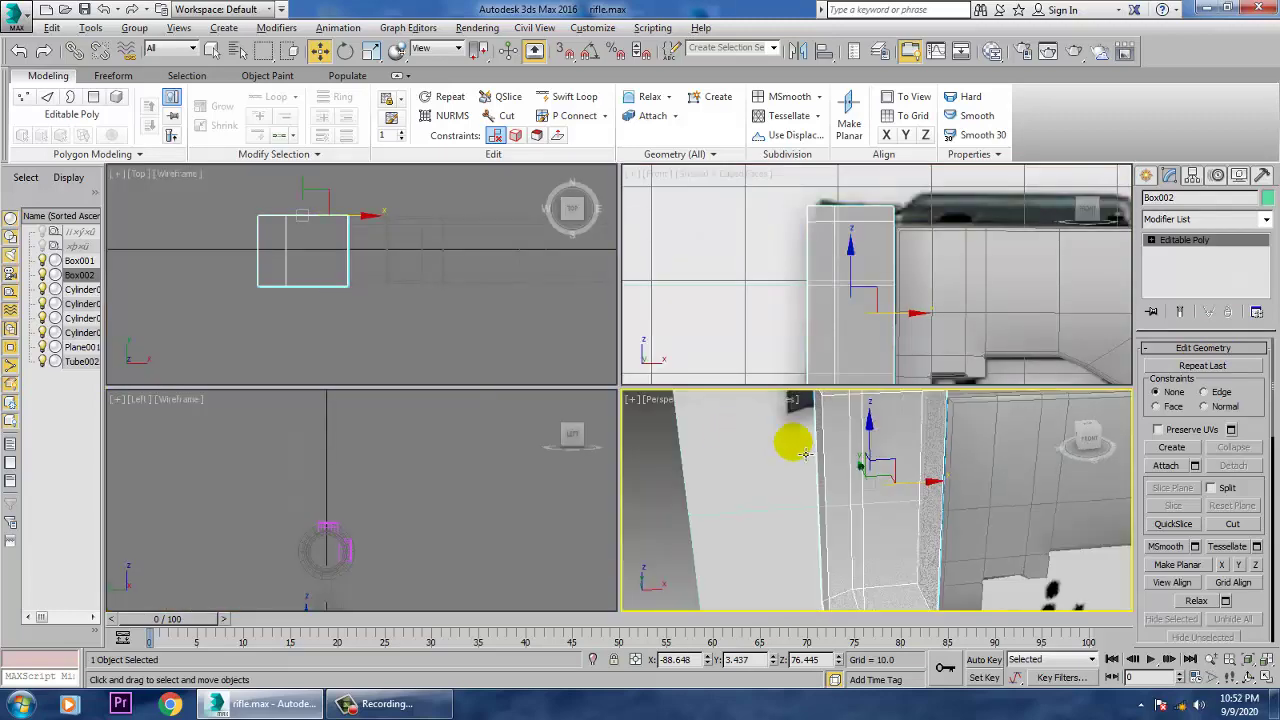
key("alt+w")
scroll(943, 472, "down", 2)
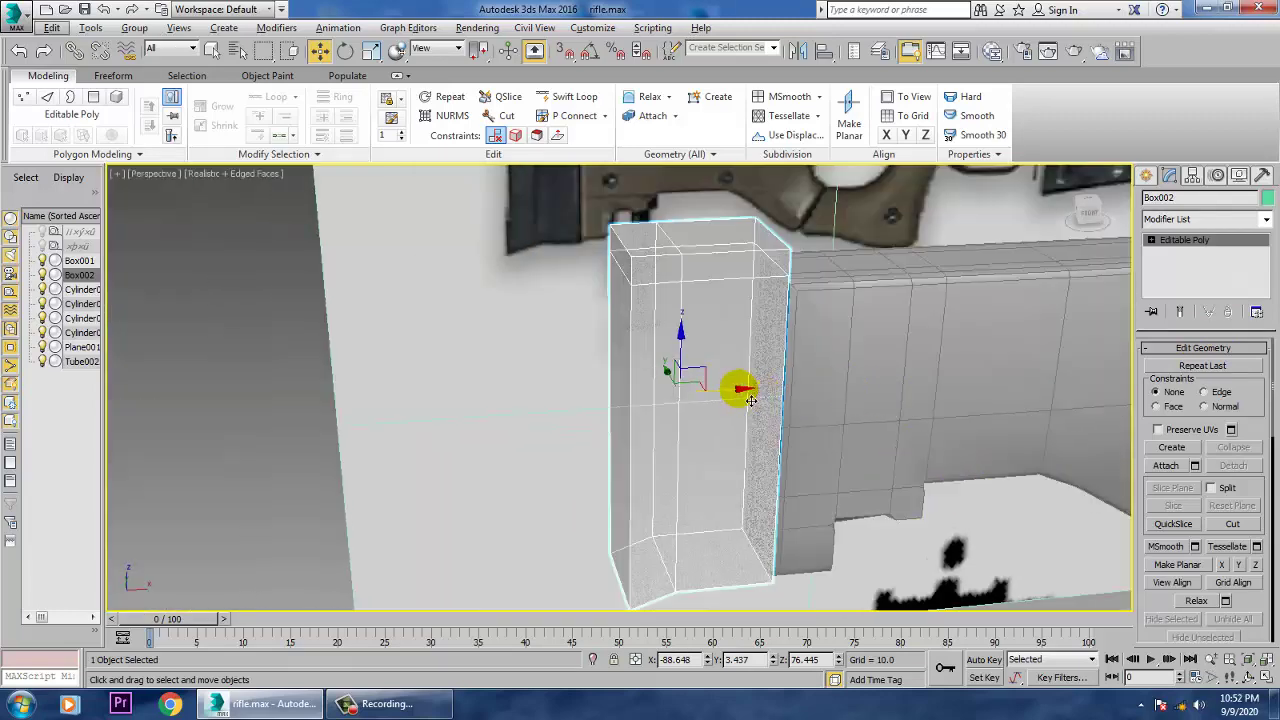
left_click_drag(751, 401, 756, 400)
middle_click_drag(877, 414, 897, 374, "alt")
mouse_move(870, 467)
middle_mouse_down()
mouse_move(883, 558)
mouse_move(873, 488)
middle_mouse_up()
key("alt+w")
middle_click_drag(983, 291, 870, 302)
key("alt+w")
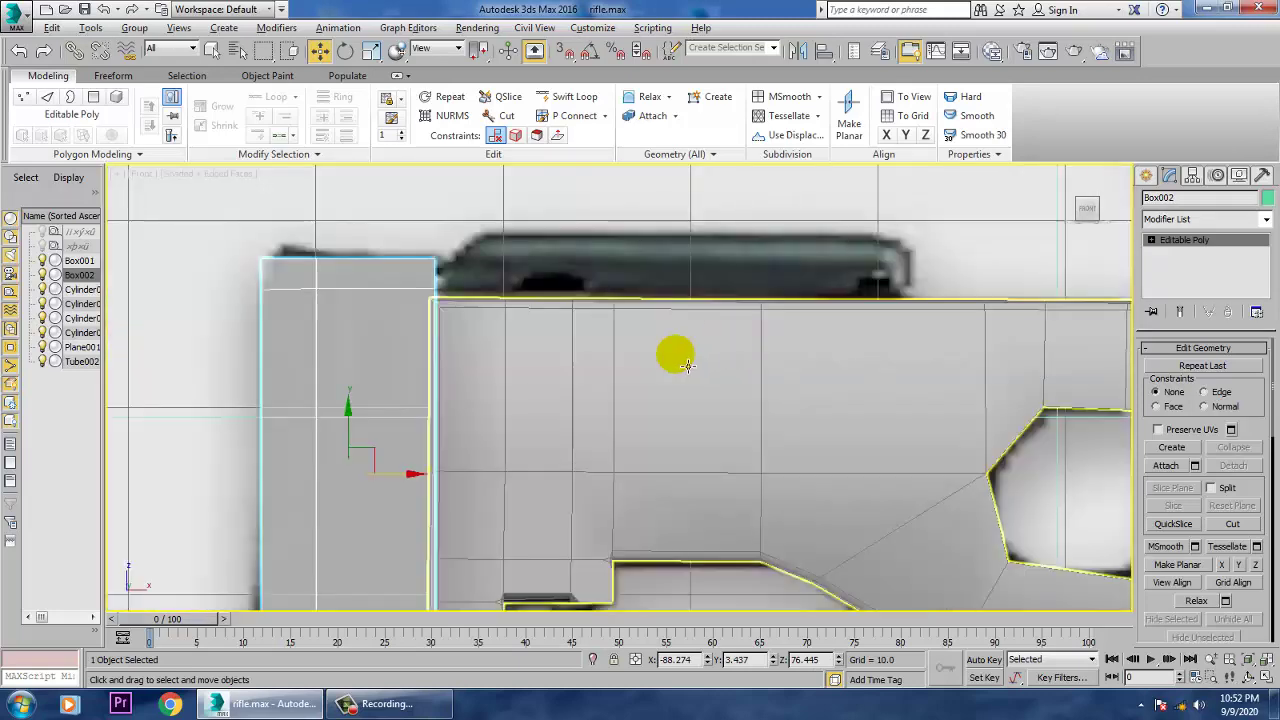
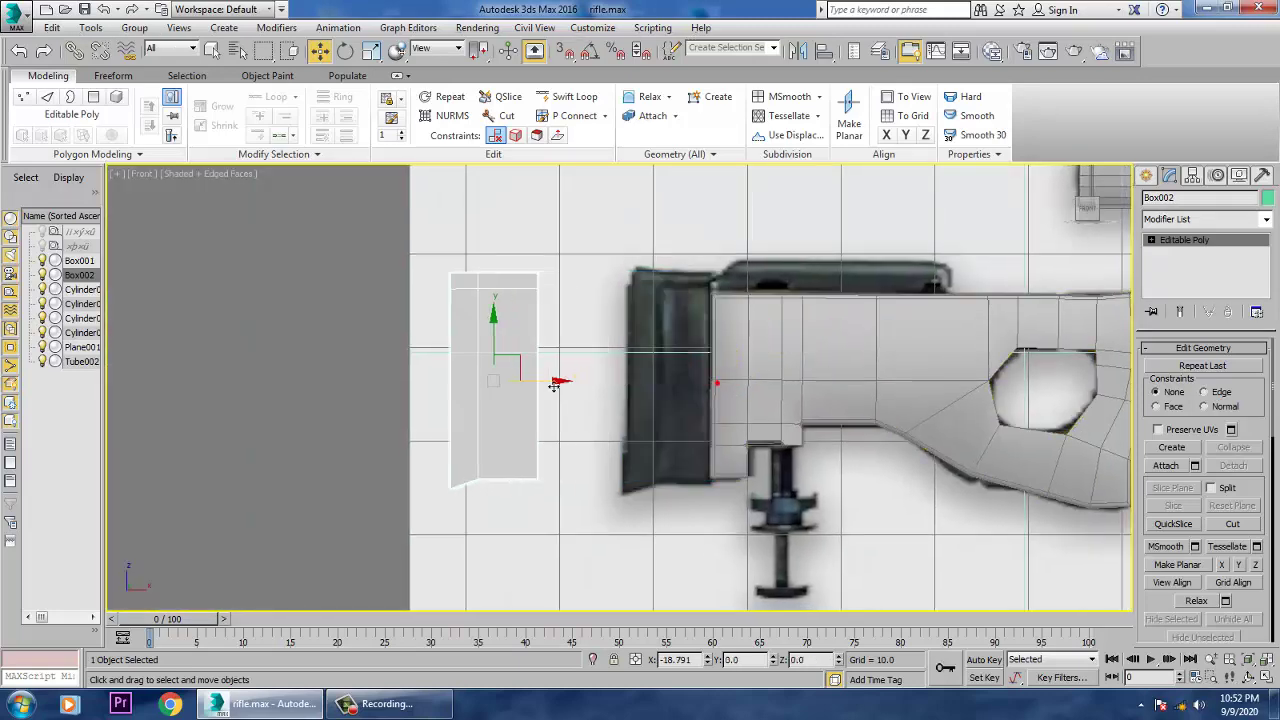
scroll(714, 384, "up", 2)
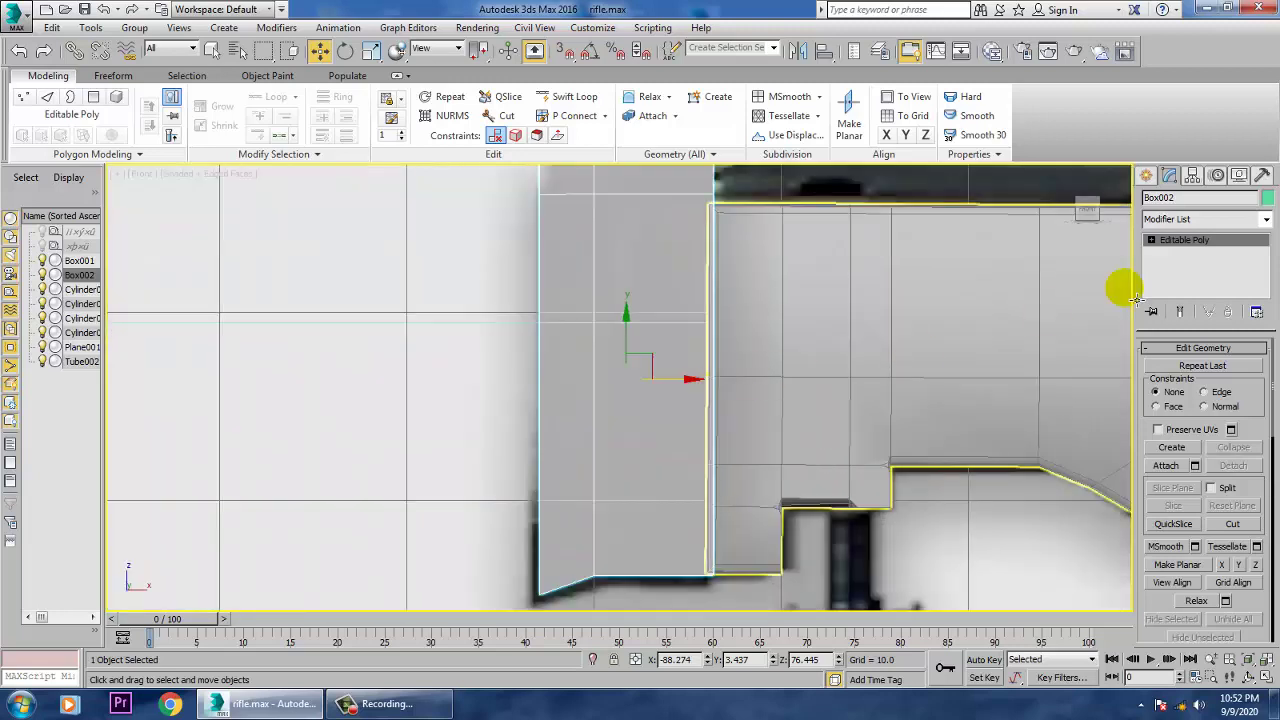
Inset the four front-section polygons on both sides of the butt pad as groups by 0.741
left_click(1151, 241)
left_click(1183, 291)
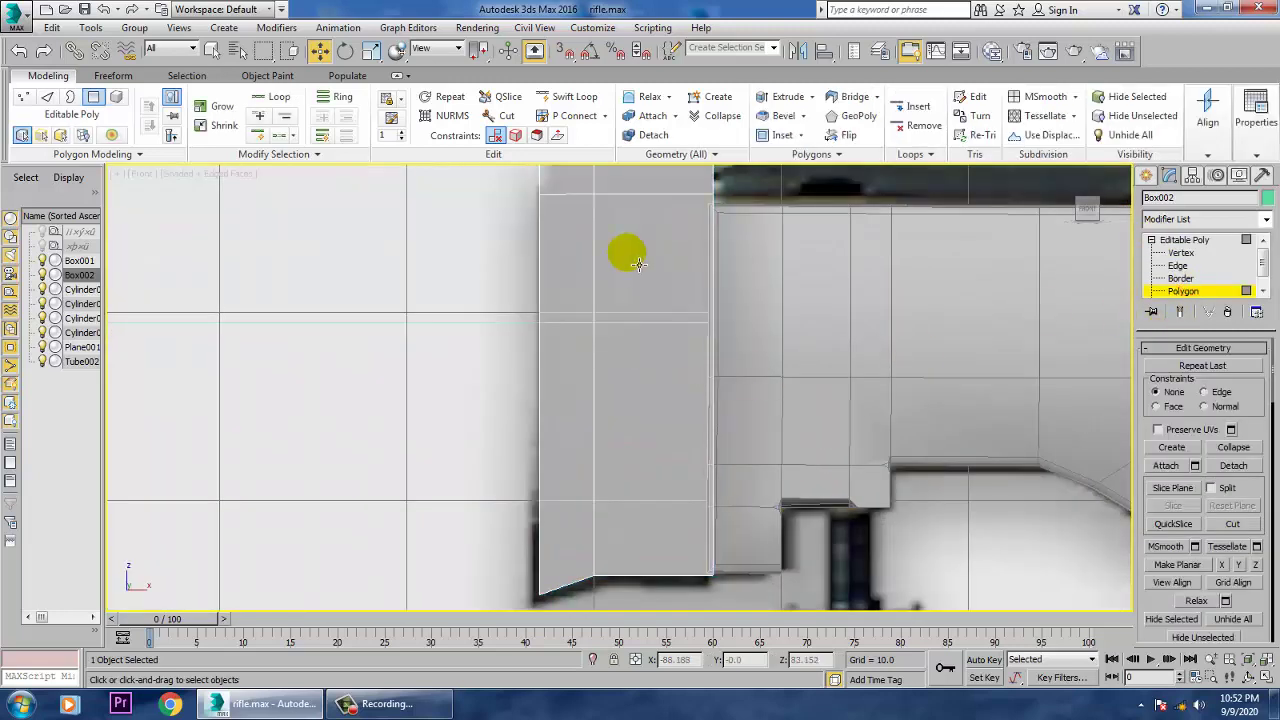
left_click(627, 251)
left_click(648, 187, "ctrl")
key("alt+w")
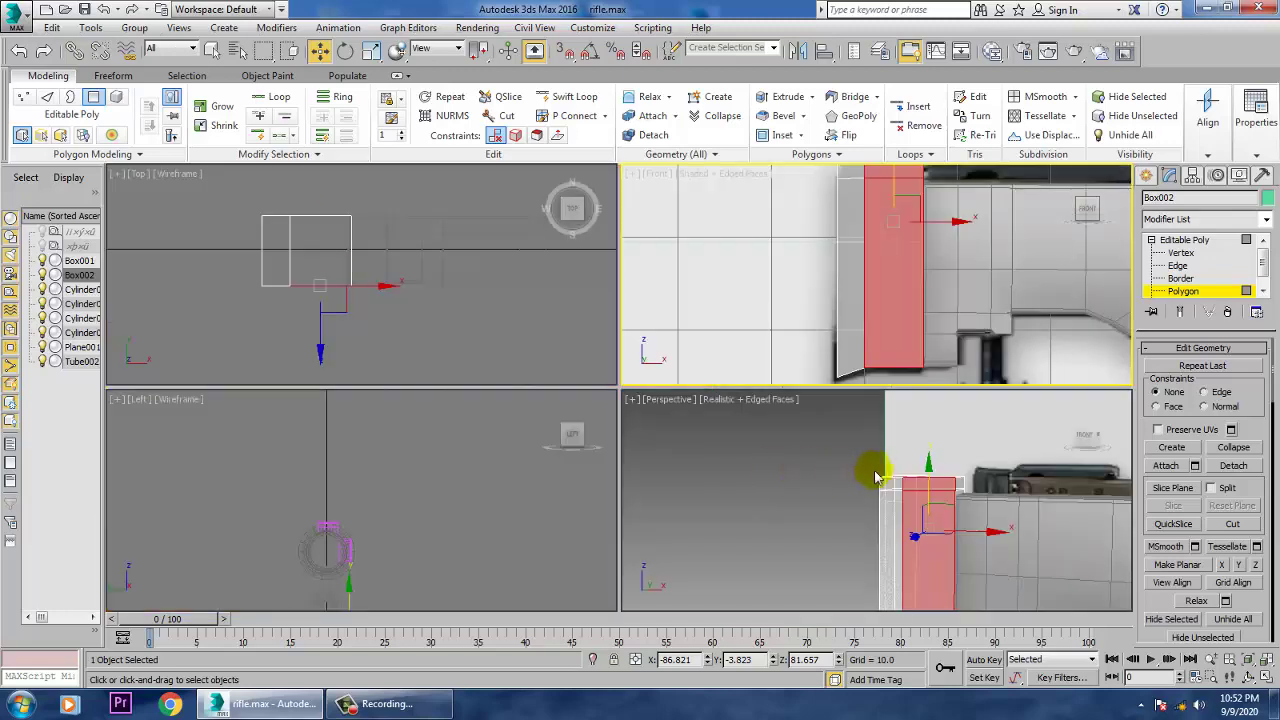
middle_click(875, 472)
key("alt+w")
middle_click_drag(628, 388, 915, 401, "alt")
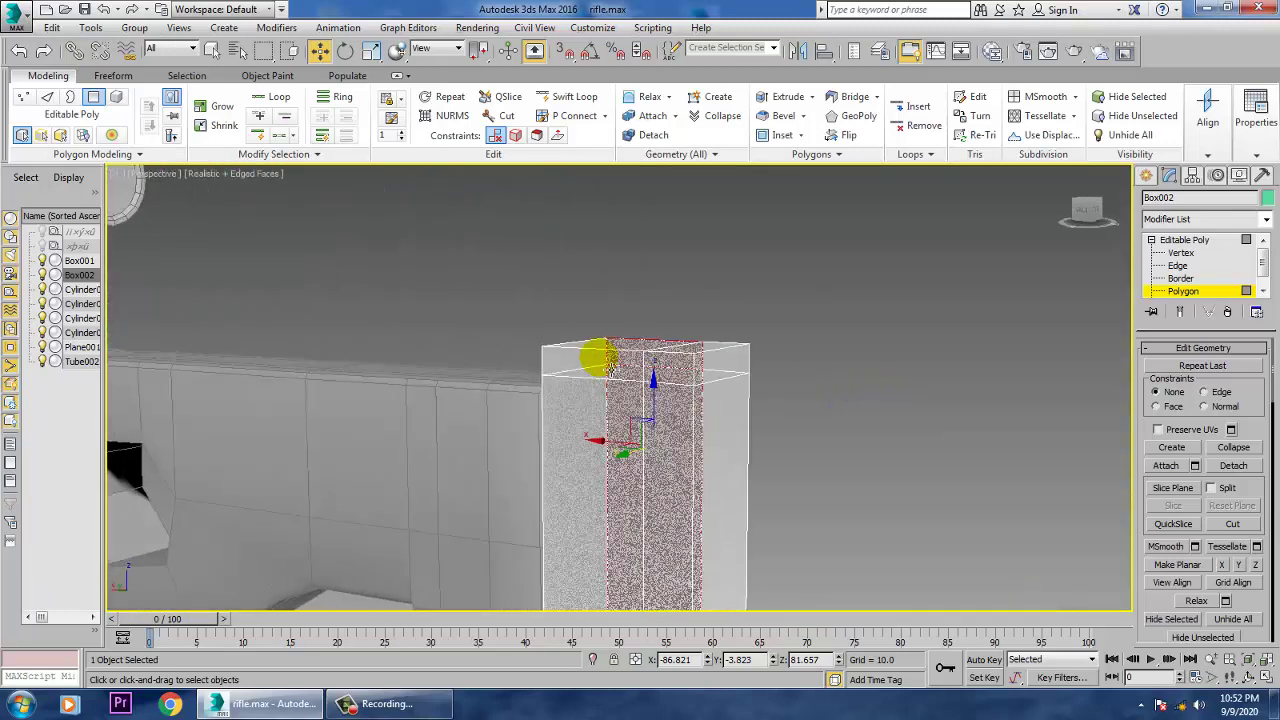
left_click(603, 362, "ctrl")
left_click(584, 456, "ctrl")
middle_click_drag(849, 367, 817, 363, "alt")
middle_click_drag(724, 390, 654, 404, "alt")
left_click_drag(1246, 597, 1245, 218)
left_click(1257, 558)
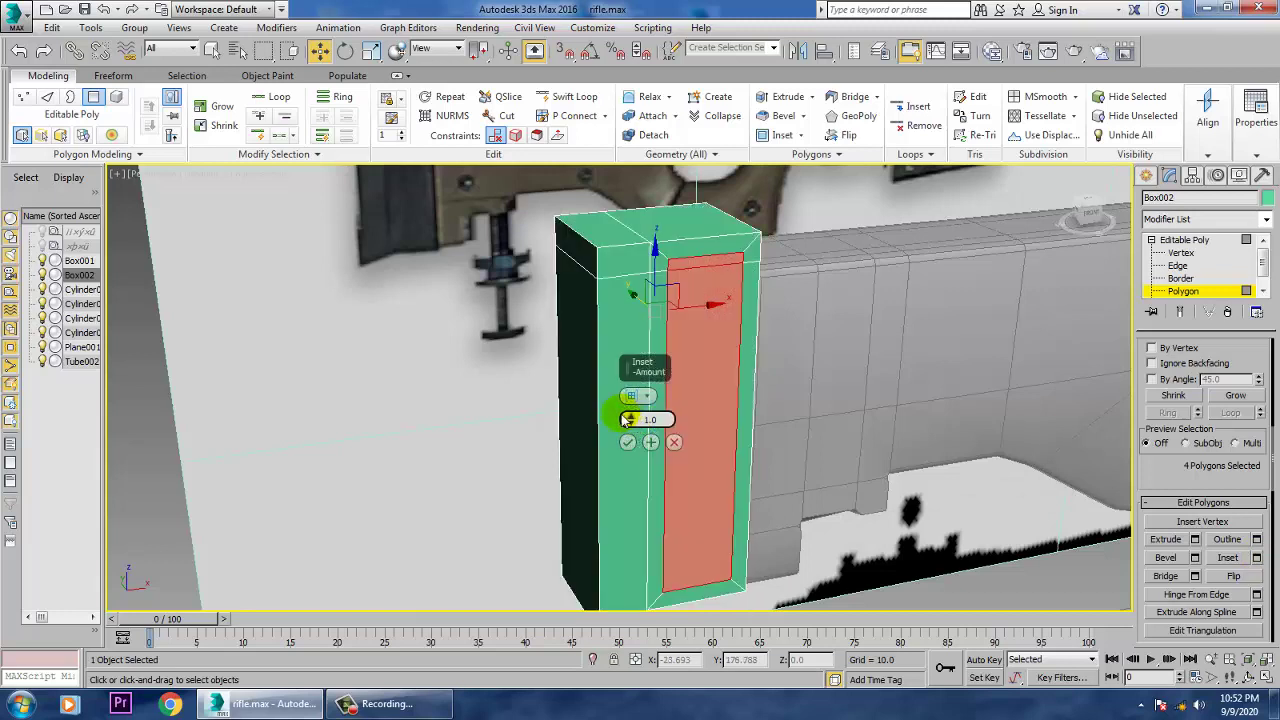
left_click_drag(629, 420, 634, 430)
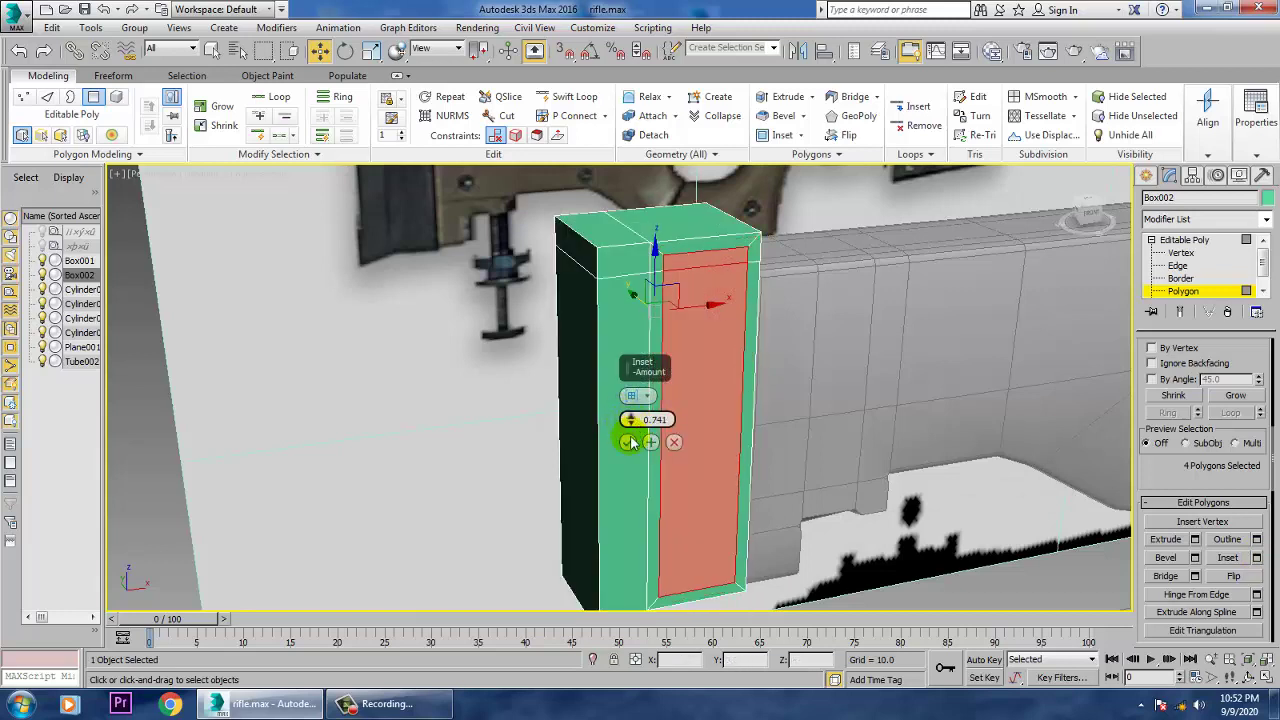
left_click(628, 442)
left_click(1195, 558)
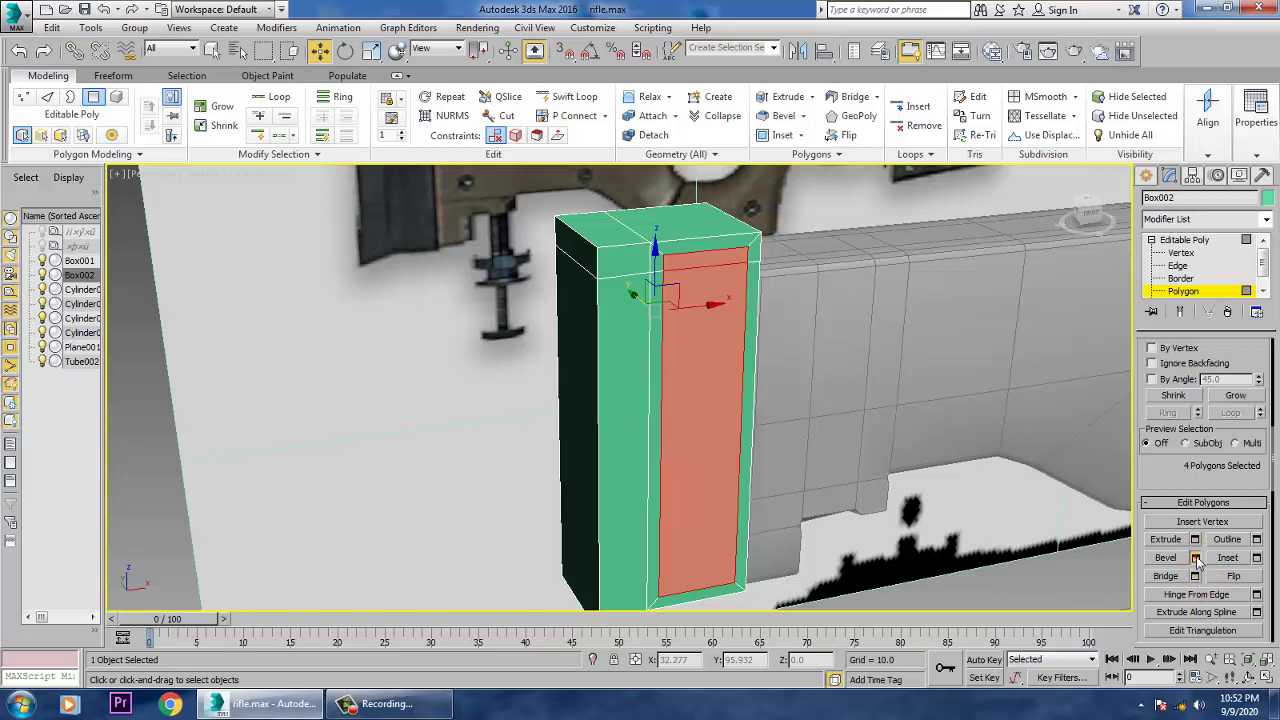
left_click_drag(630, 420, 663, 498)
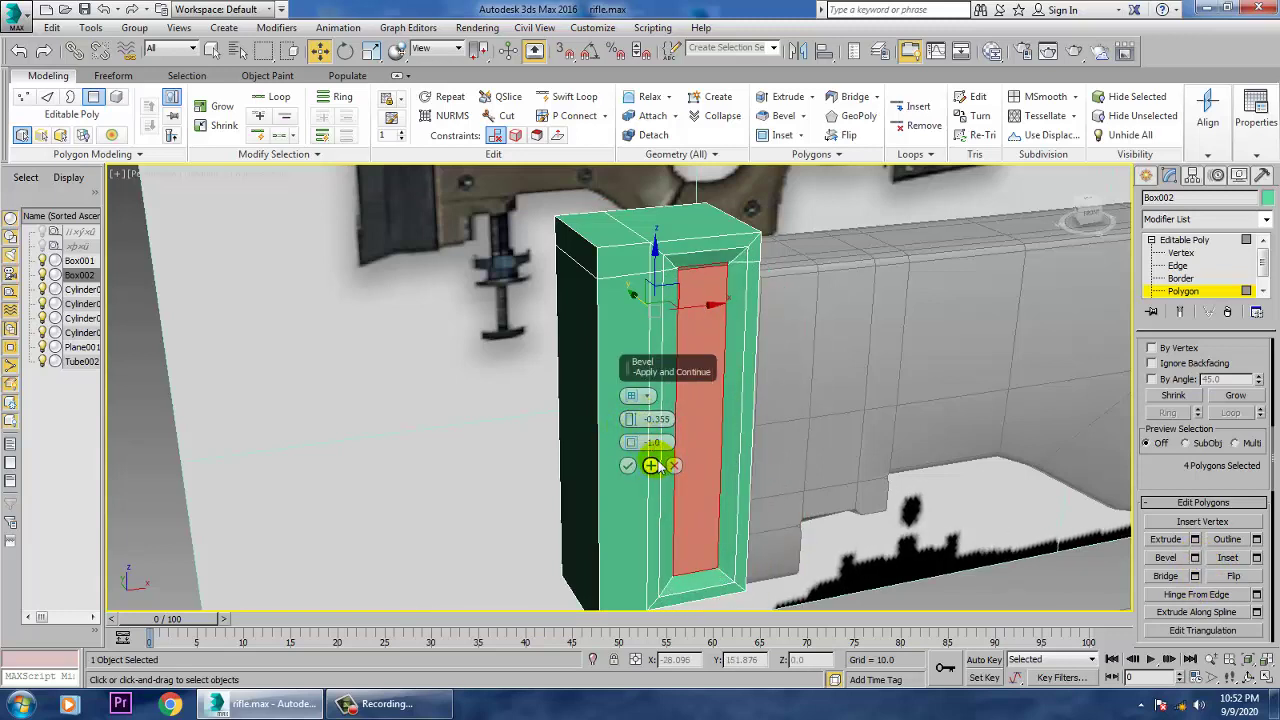
left_click(676, 466)
Extrude the inset butt pad side panels inward by -0.744 to form shallow recesses
left_click(1195, 539)
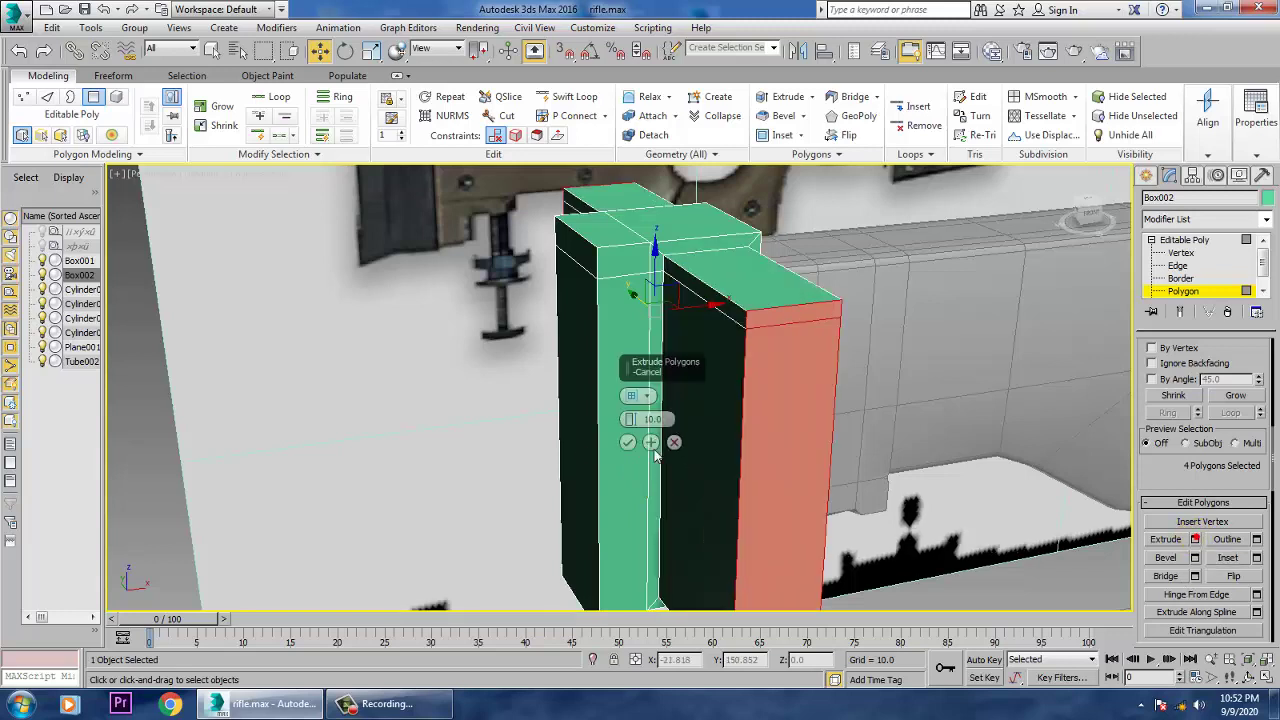
left_click_drag(630, 421, 669, 497)
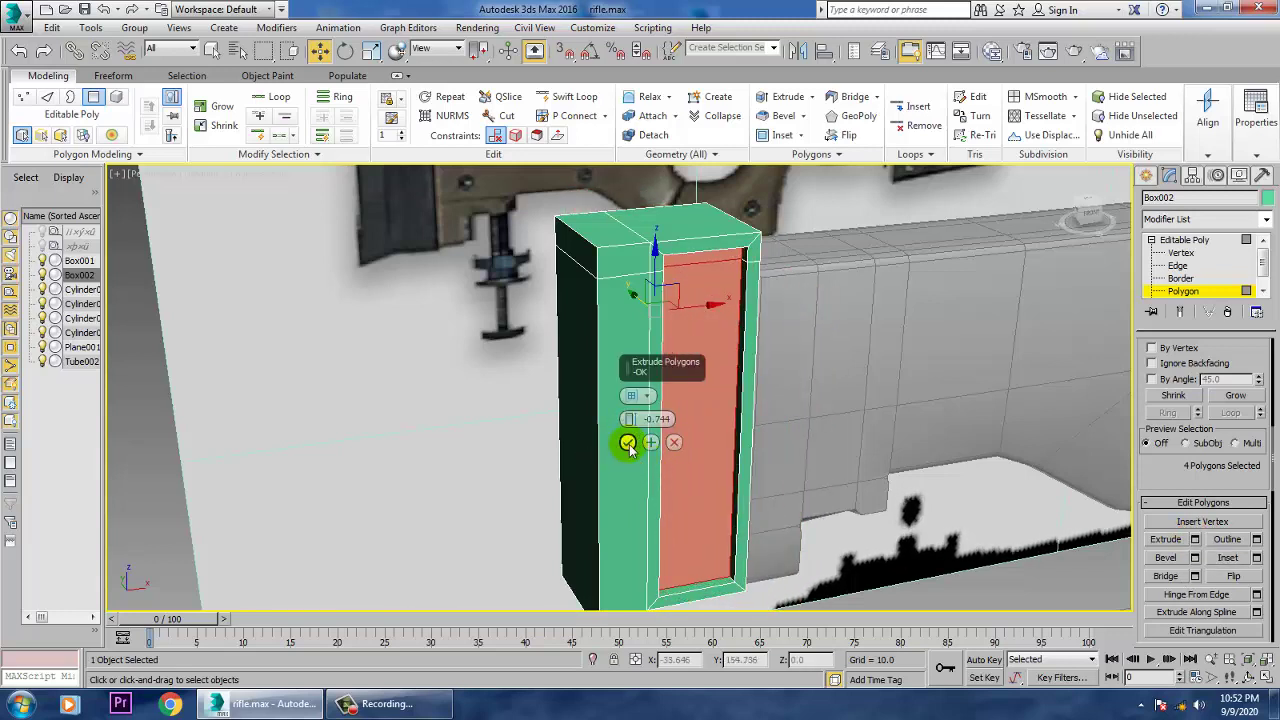
left_click(627, 443)
Create a standard box in the front view covering the cheek rest on top of the stock, directly ahead of the butt pad
scroll(657, 434, "down", 6)
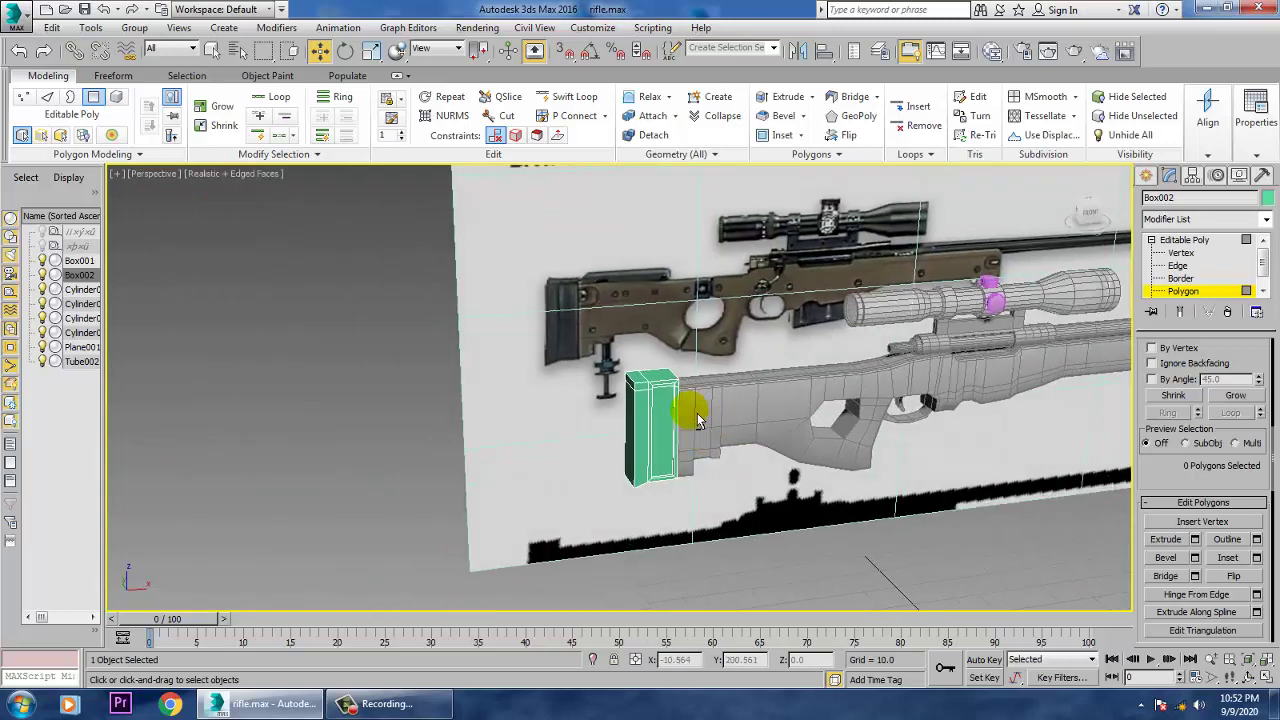
scroll(690, 389, "up", 4)
middle_click_drag(690, 389, 657, 460)
key("alt+w")
middle_click_drag(1057, 294, 977, 334)
key("alt+x")
scroll(894, 340, "up", 2)
middle_click_drag(862, 278, 777, 356)
scroll(751, 357, "up", 2)
middle_click_drag(801, 234, 803, 308)
key("alt+w")
scroll(770, 340, "up", 2)
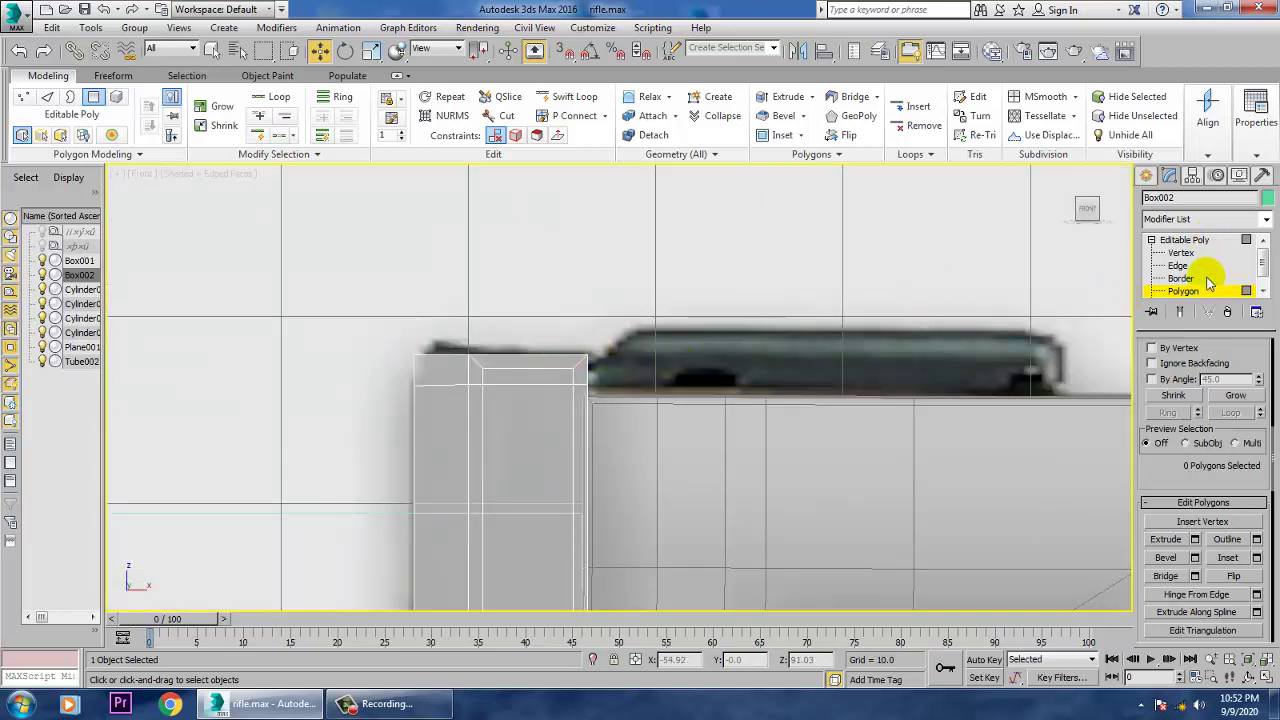
left_click(1146, 175)
left_click(1174, 277)
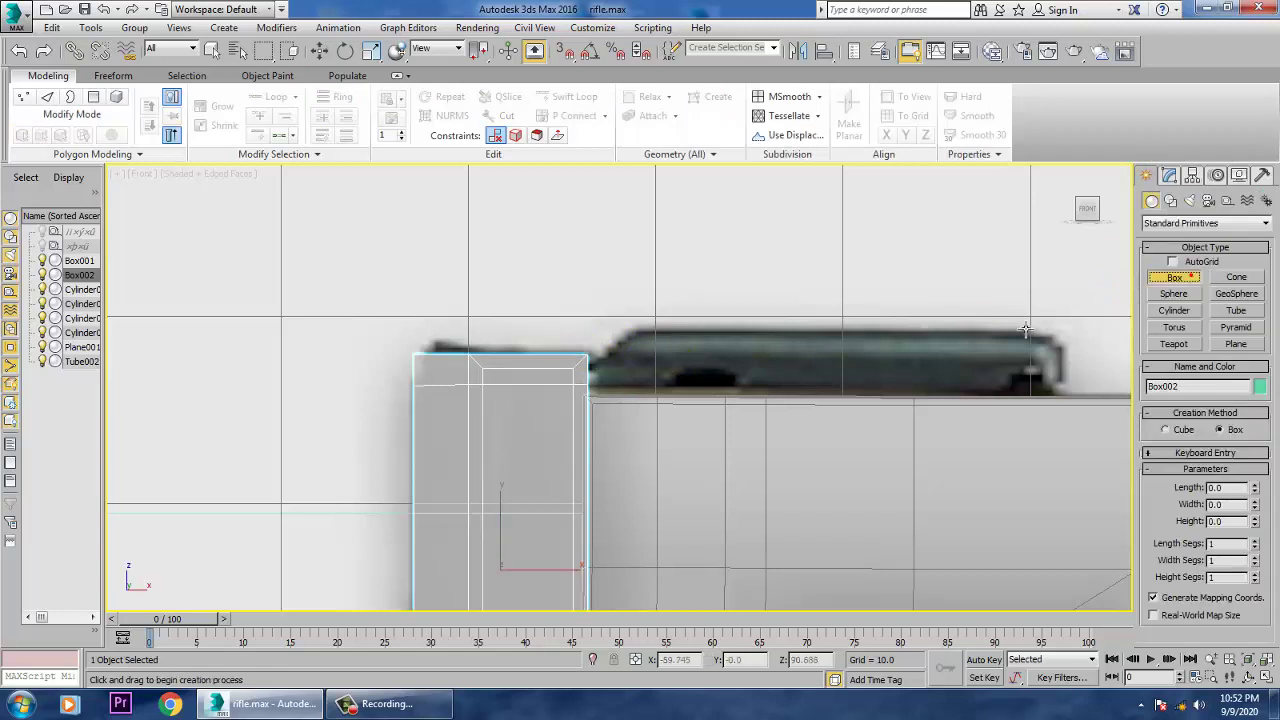
left_click_drag(1058, 331, 605, 387)
right_click(627, 343)
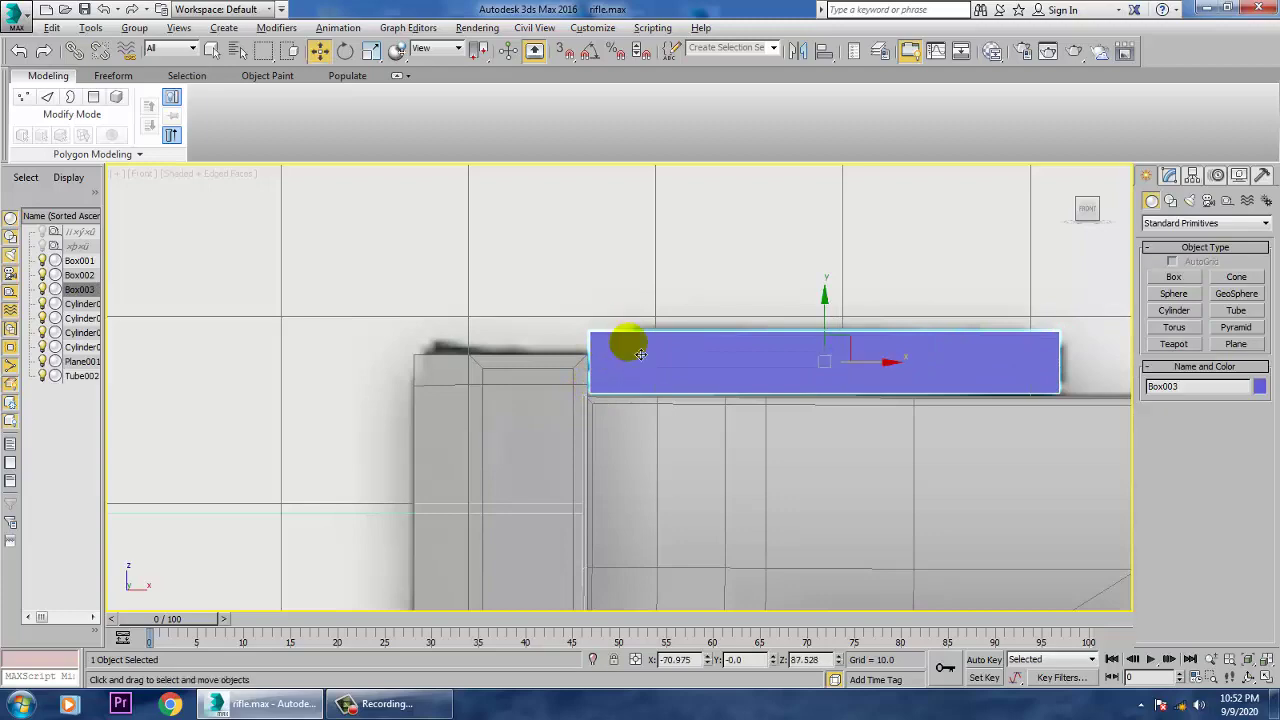
Convert the cheek rest box to Editable Poly and move one side's vertices outward to about Y 3.0 to span the stock's width
key("alt+w")
right_click(886, 503)
key("alt+w")
middle_click_drag(712, 383, 858, 374, "alt")
right_click(760, 366)
mouse_move(800, 525)
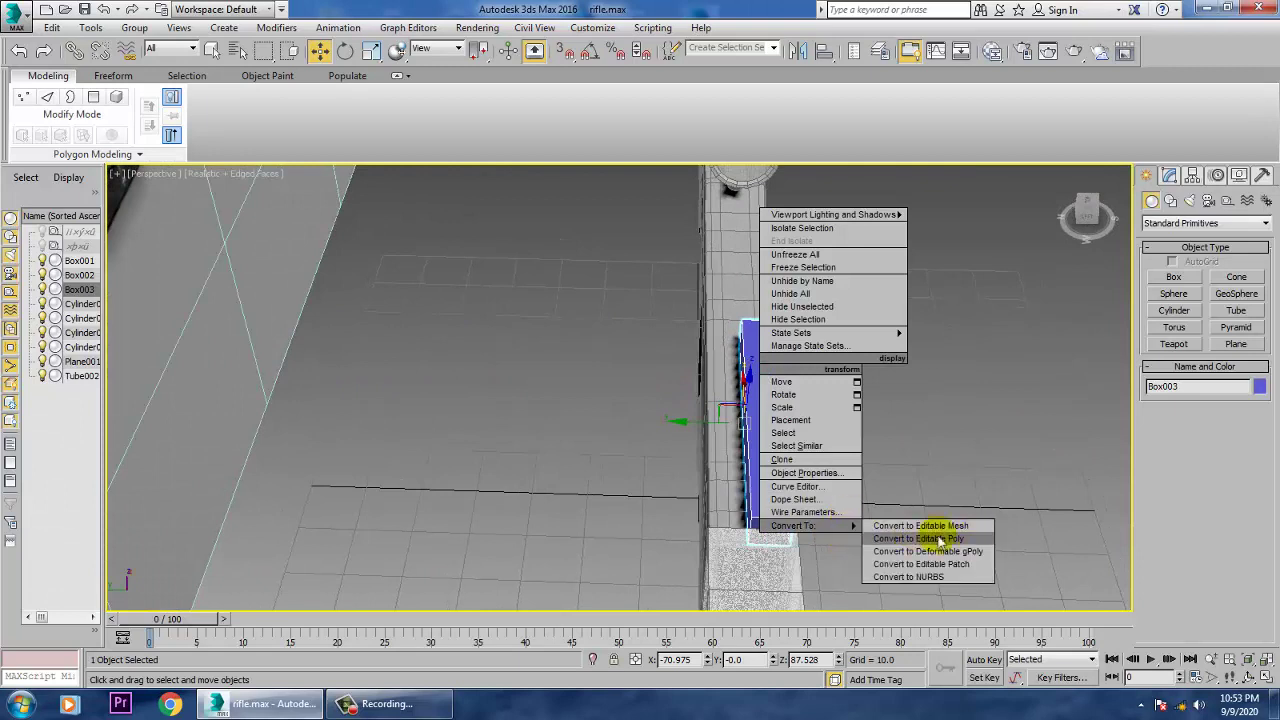
left_click(972, 544)
left_click_drag(755, 590, 755, 588)
left_click_drag(708, 434, 676, 432)
middle_click_drag(850, 450, 717, 388, "alt")
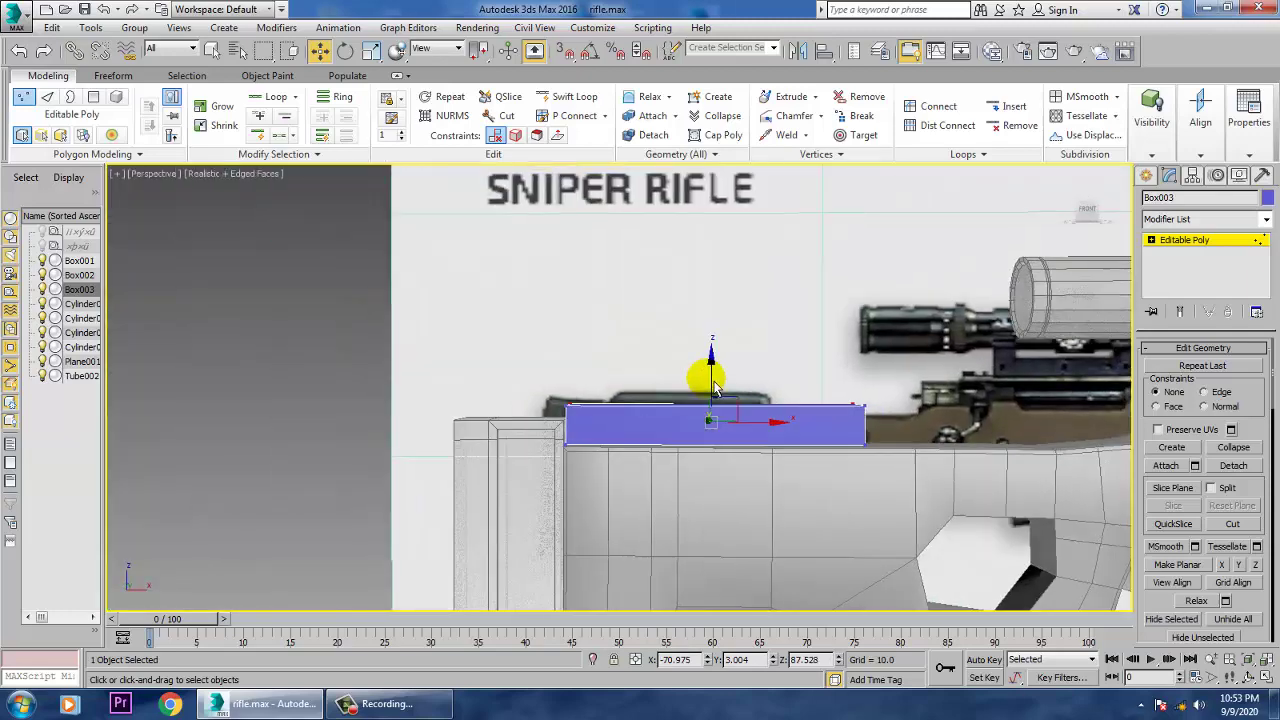
Move the cheek rest's top rear vertices forward so its rear end slopes like the reference
key("alt+w")
middle_click_drag(946, 288, 829, 306)
key("alt+w")
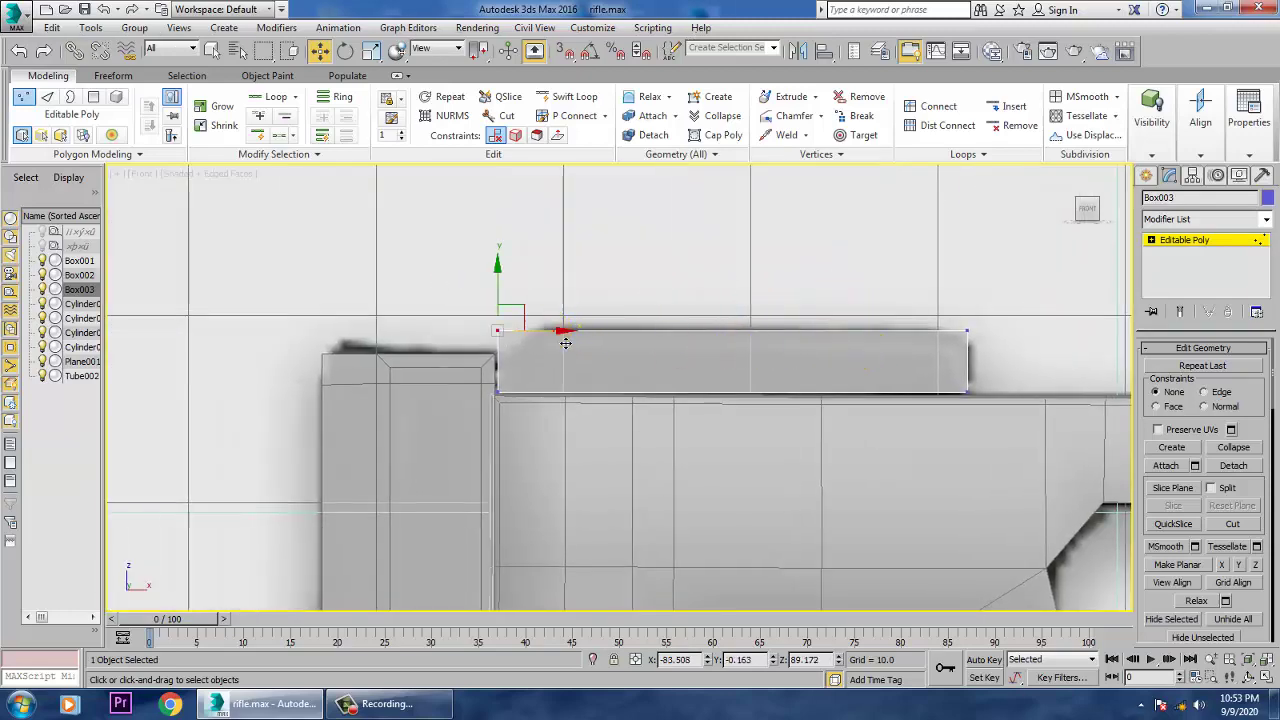
left_click_drag(609, 339, 610, 338)
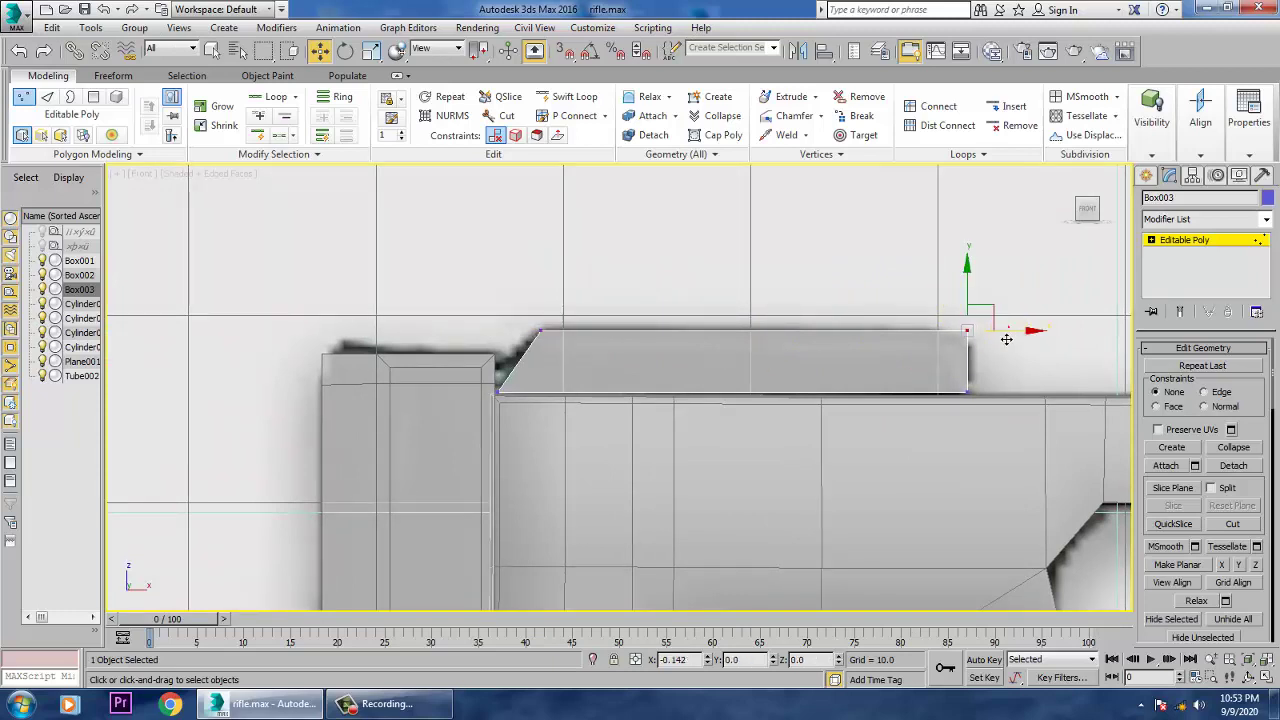
Chamfer the cheek rest's top front edge by 2.165 with 5 segments to match the rounded corner in the reference
left_click(1151, 240)
left_click(1177, 266)
key("alt+w")
middle_click(1031, 523)
key("alt+w")
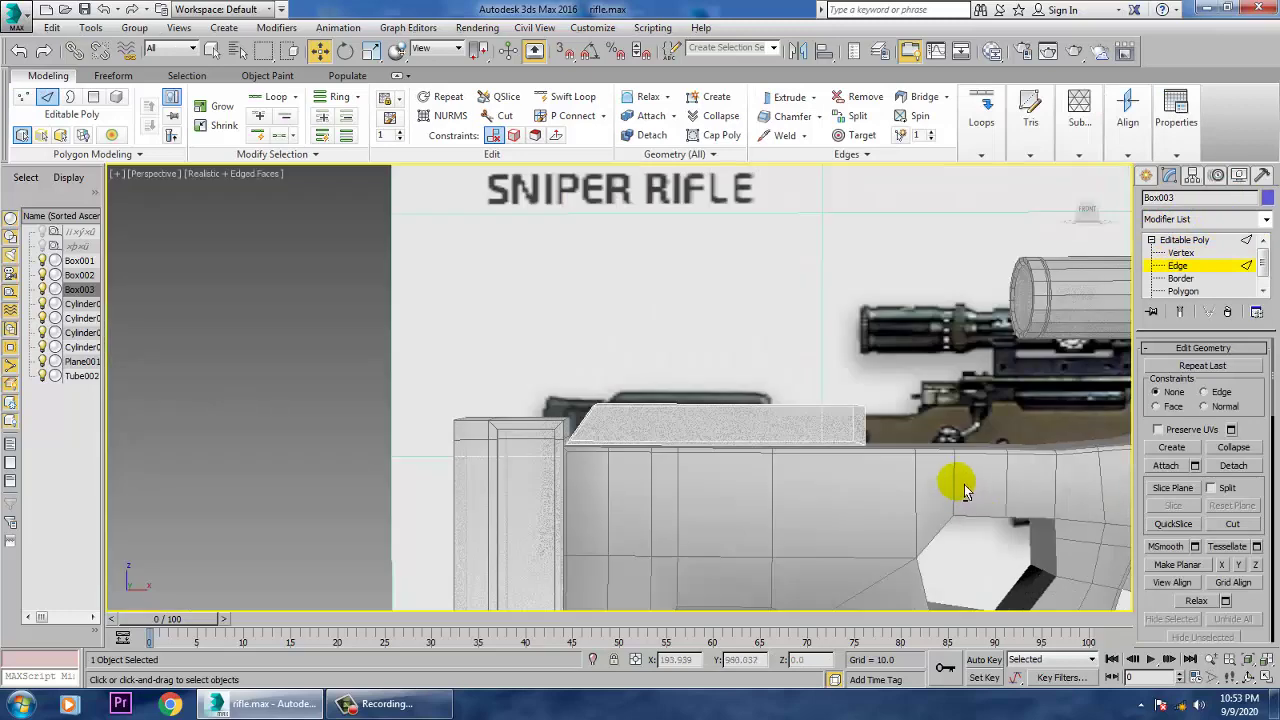
middle_click_drag(963, 491, 816, 479, "alt")
scroll(815, 478, "up", 5)
left_click(667, 434)
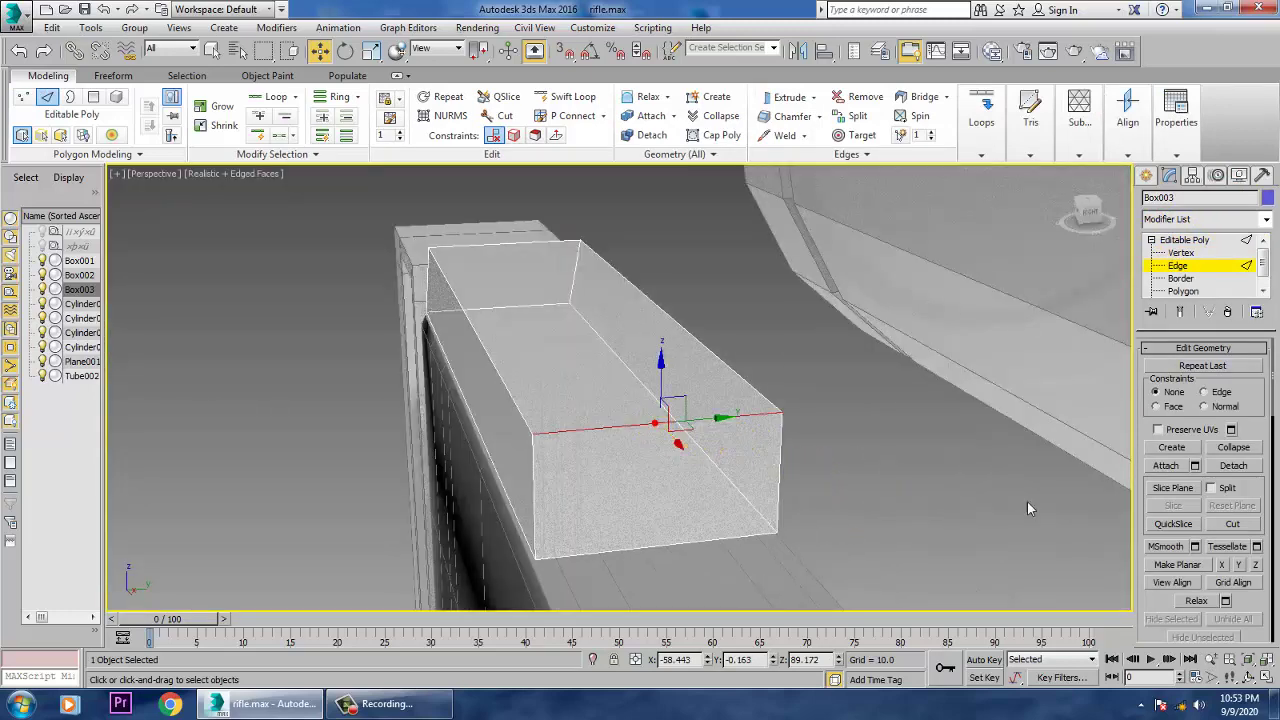
left_click_drag(1163, 610, 1177, 61)
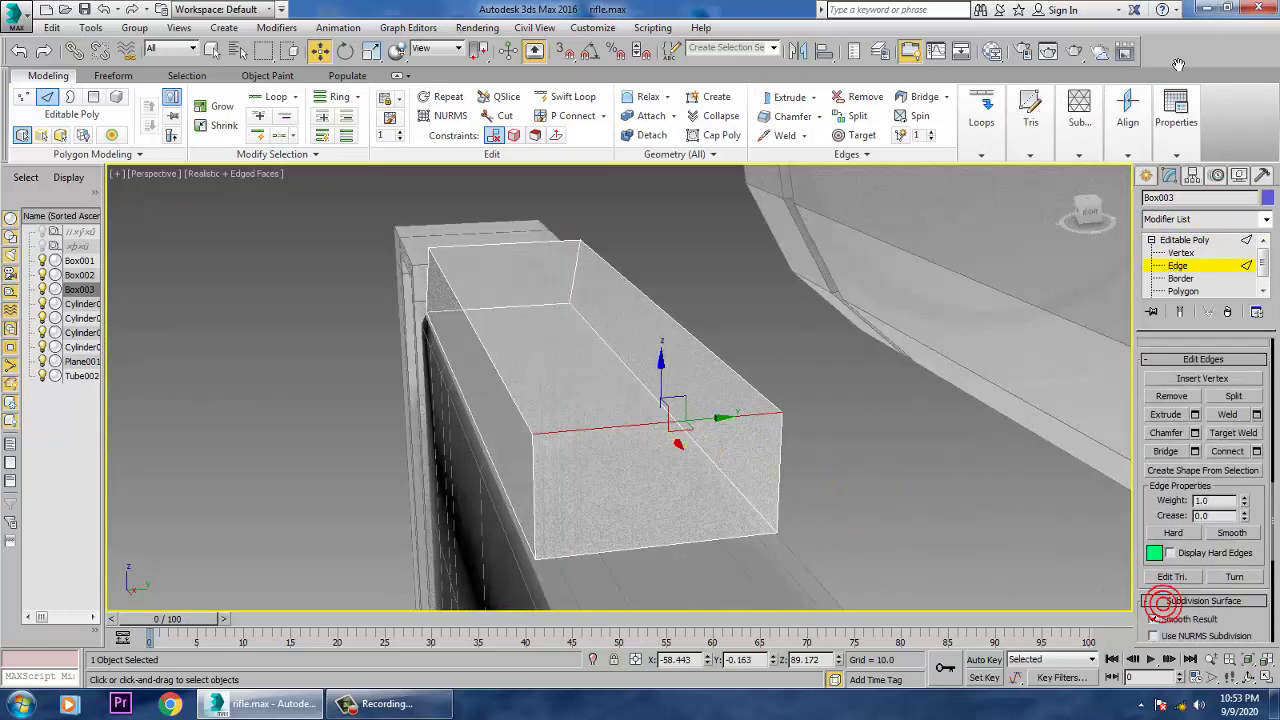
left_click(1195, 432)
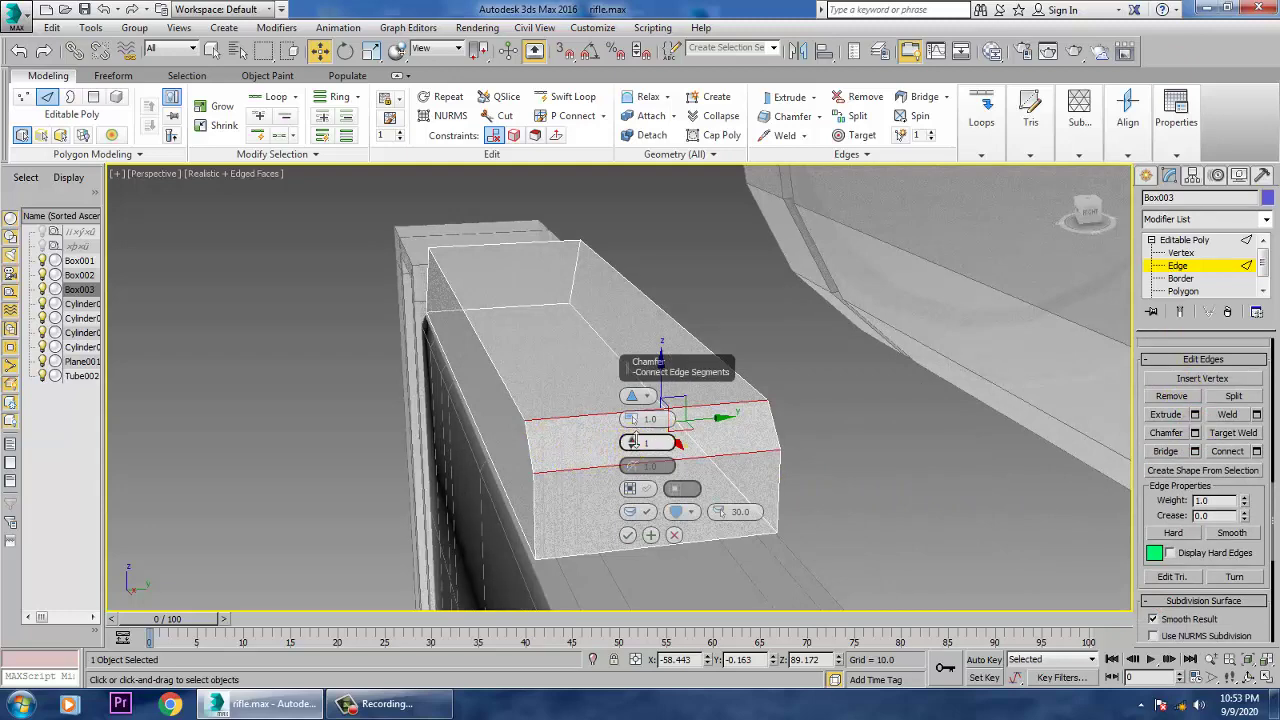
left_click_drag(629, 418, 631, 408)
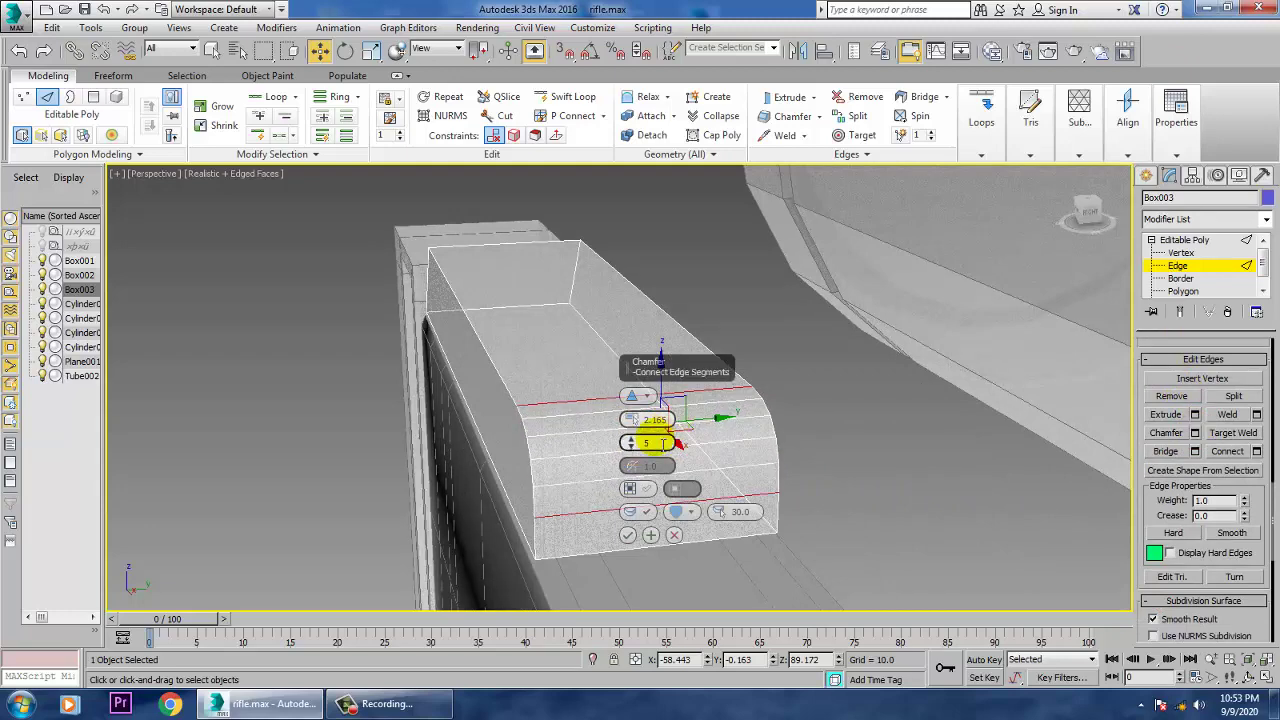
key("alt+w")
right_click(995, 282)
key("alt+w")
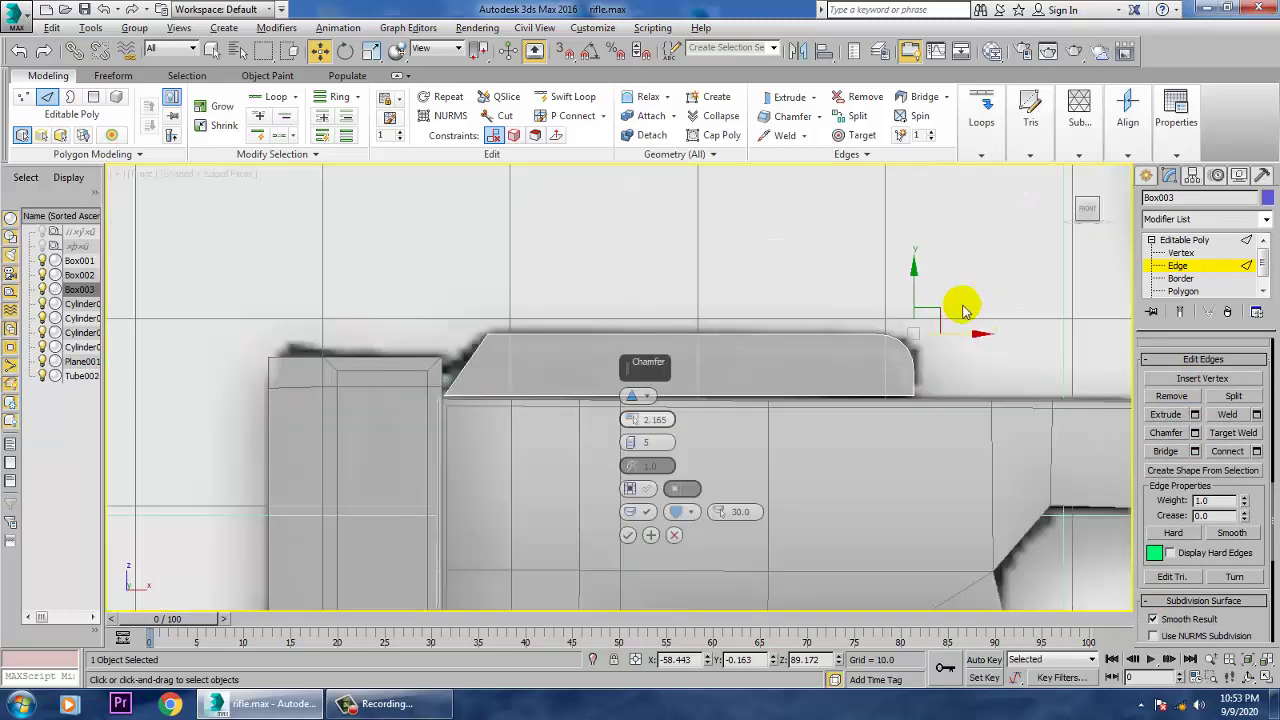
left_click(628, 535)
Leave edge editing on the cheek rest and examine how it and the butt pad sit on the rifle
key("alt+w")
right_click(1046, 457)
key("alt+w")
middle_click_drag(1046, 457, 965, 406, "alt")
scroll(965, 406, "down", 4)
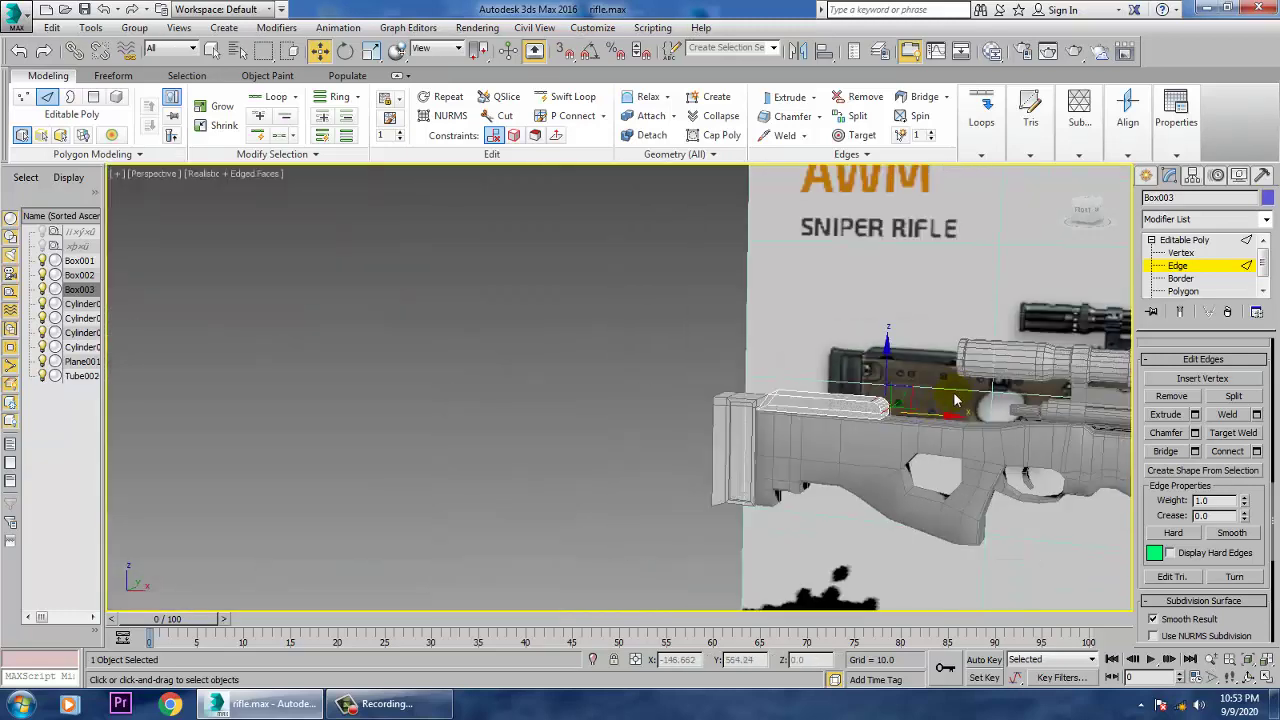
left_click(1202, 239)
middle_click_drag(885, 418, 941, 413, "alt")
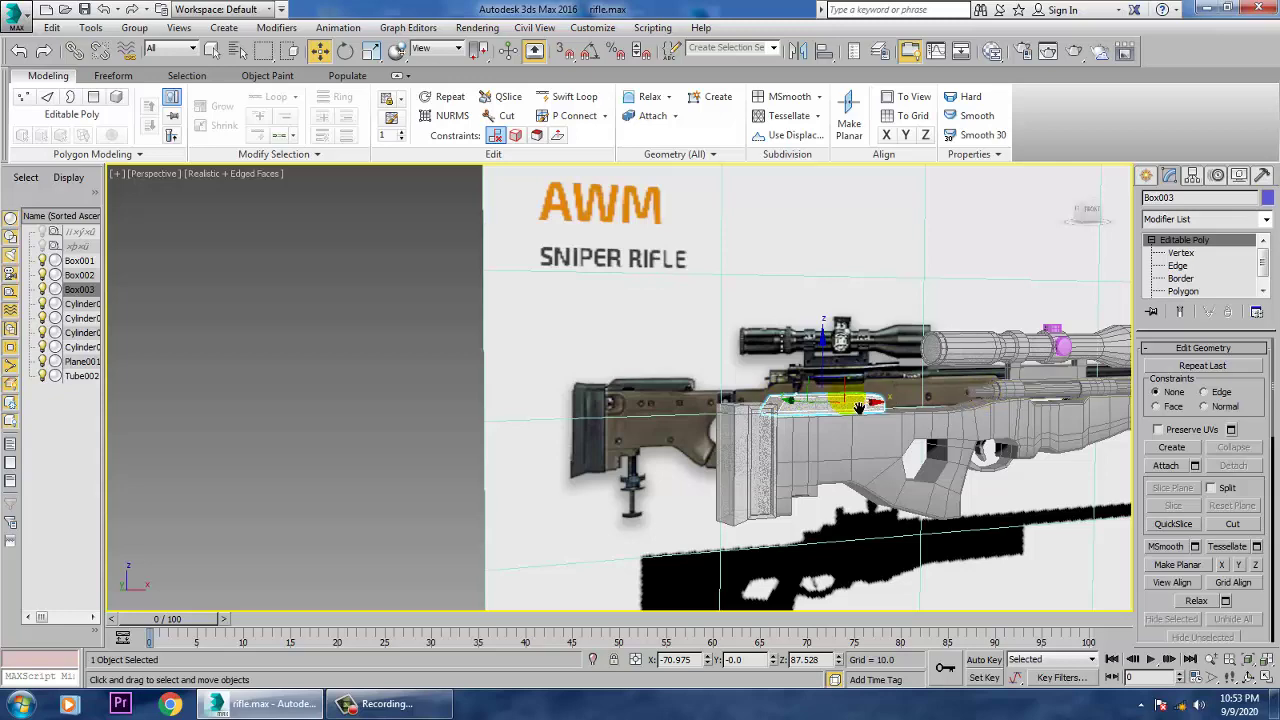
middle_click_drag(858, 405, 780, 405)
In the Front view, create a cylinder with a radius of about 0.77 over the foot of the reference's support rod
key("alt+w")
middle_click_drag(1006, 263, 956, 258)
middle_click_drag(910, 349, 929, 320)
key("alt+w")
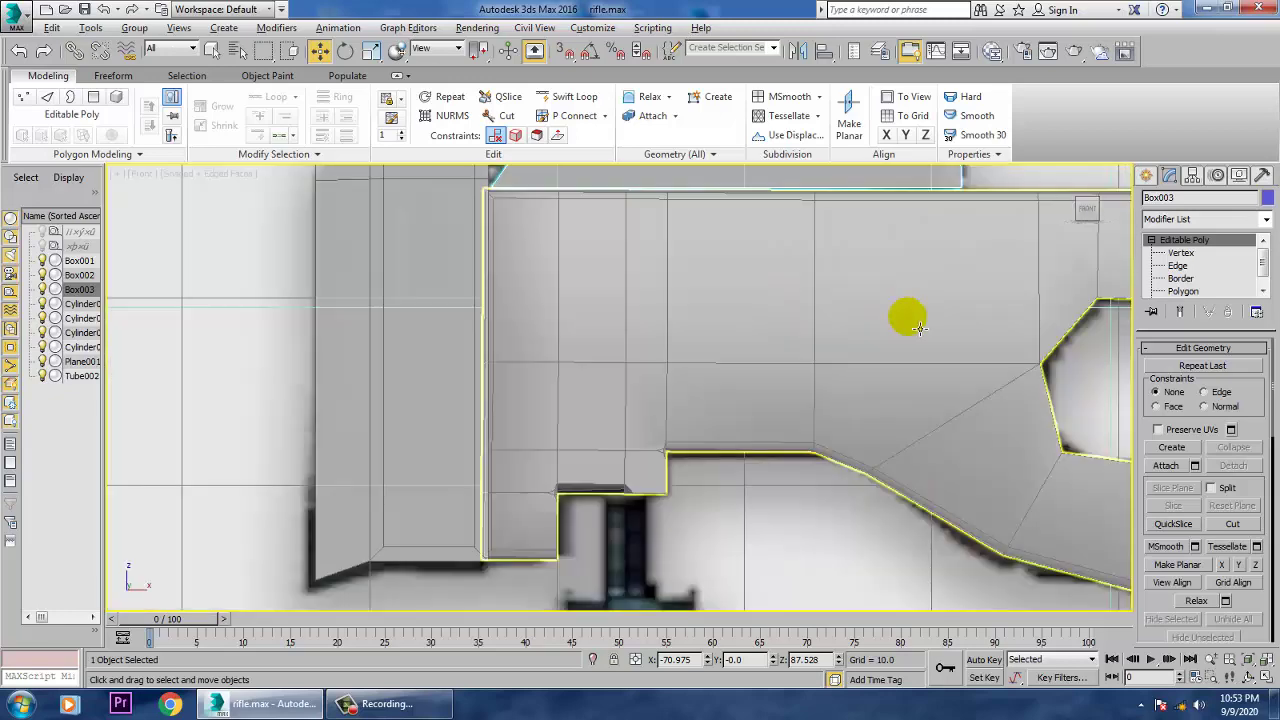
scroll(797, 320, "up", 1)
scroll(797, 334, "down", 5)
scroll(808, 355, "up", 2)
scroll(808, 355, "up", 2)
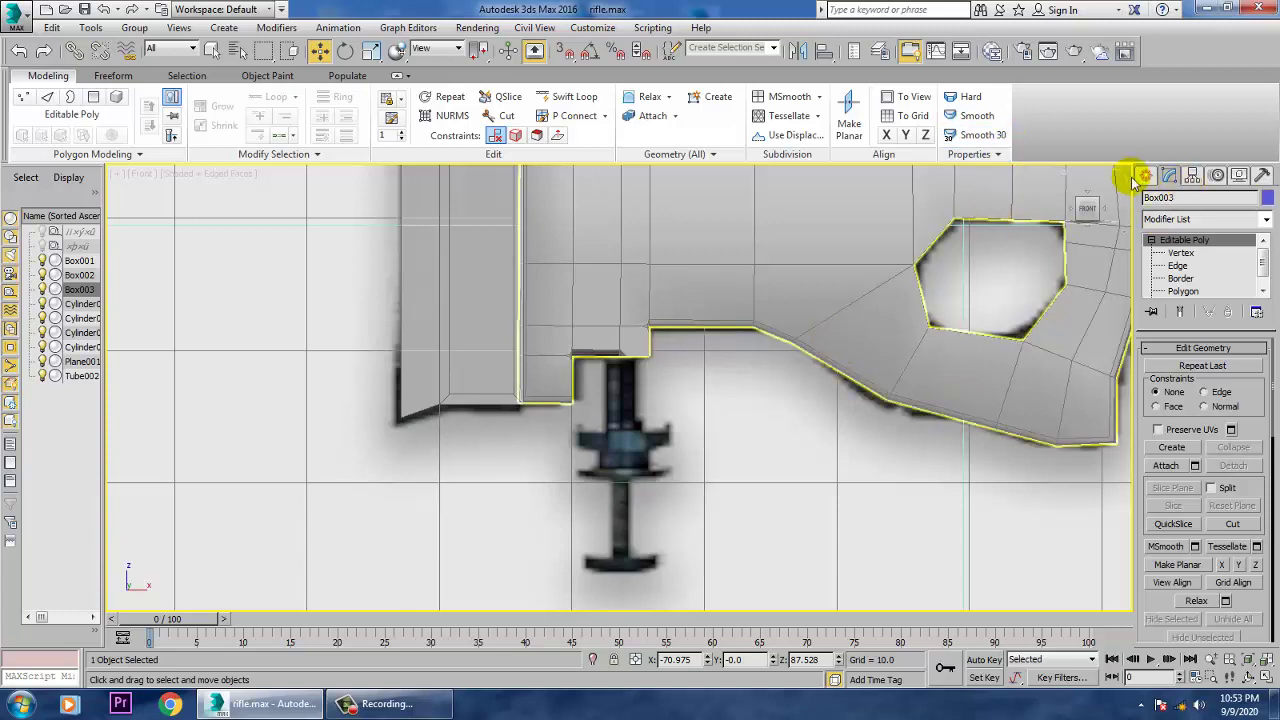
left_click(1145, 176)
left_click(1182, 310)
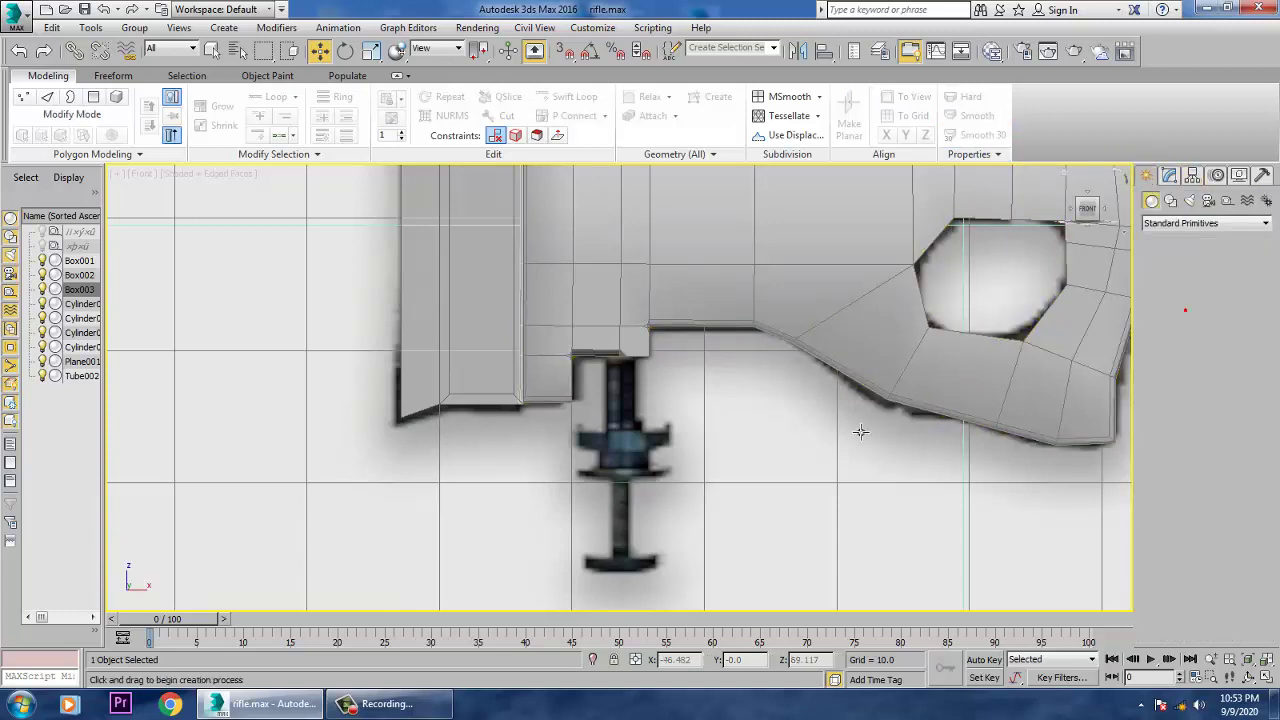
left_click_drag(631, 570, 640, 577)
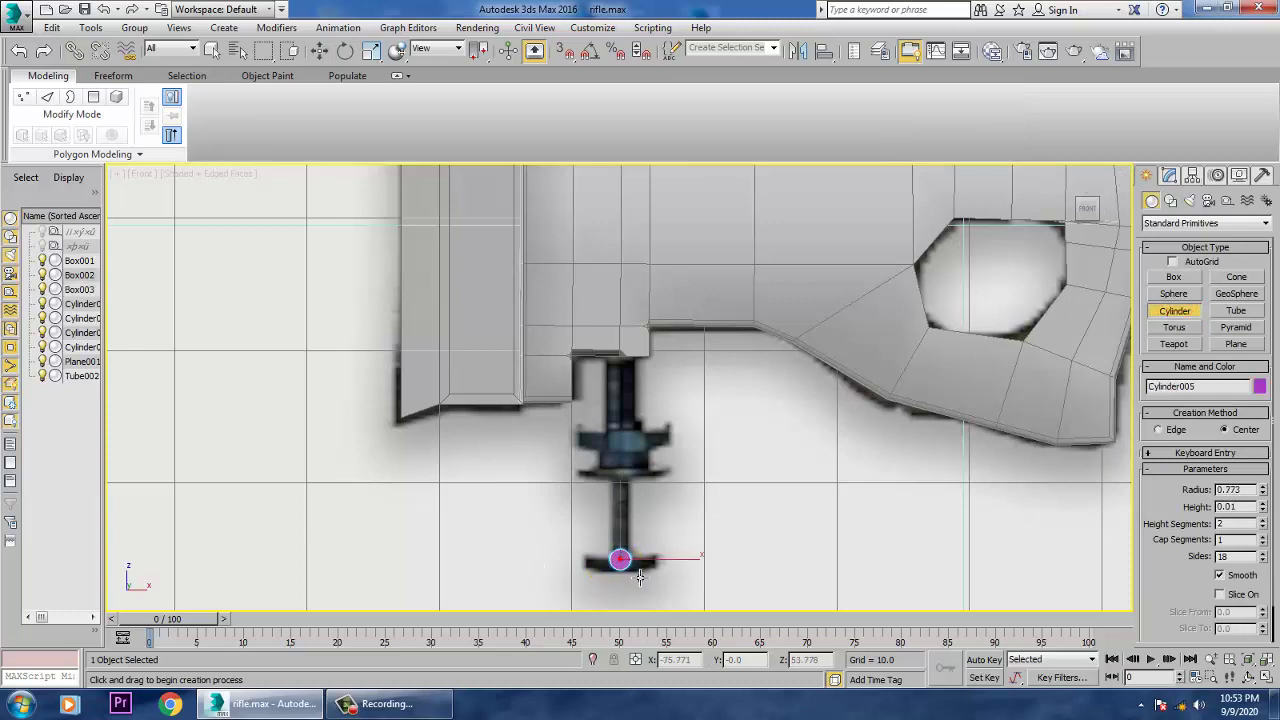
Rotate the cylinder upright and move it up to about Z 68.4, at the rod's upper end under the stock
key("w")
key("e")
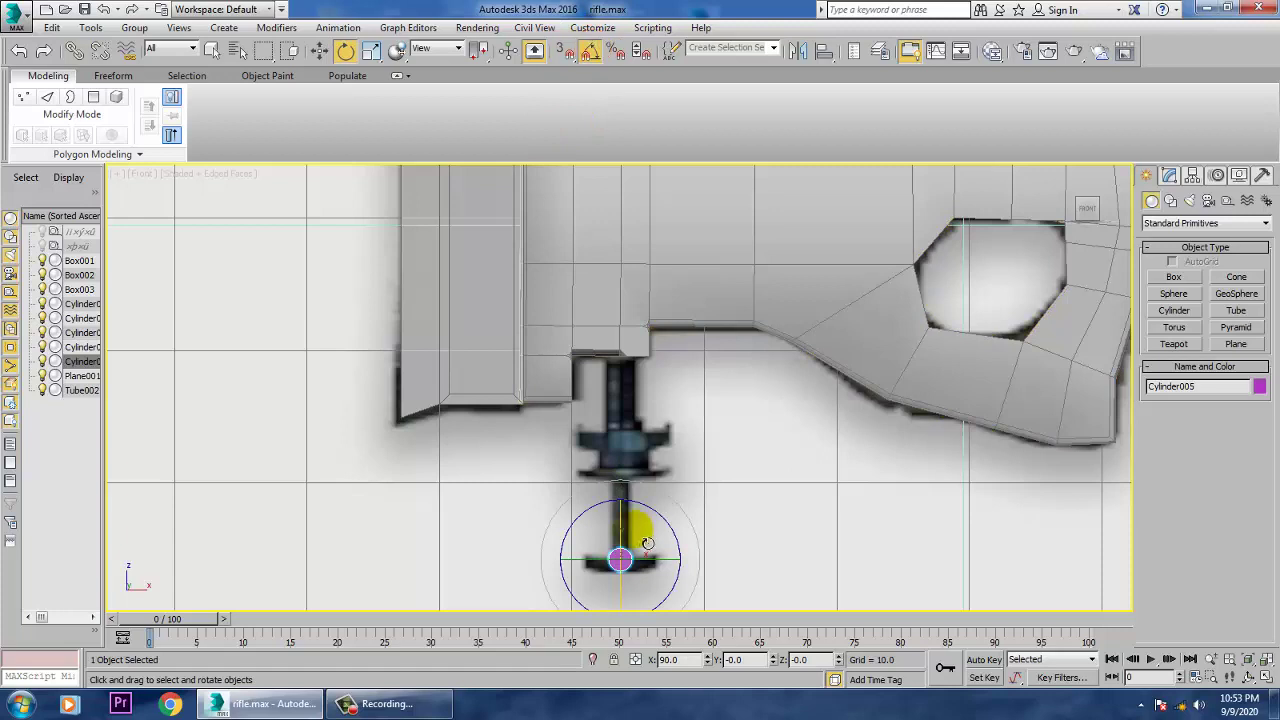
key("w")
left_click_drag(655, 548, 669, 344)
scroll(650, 408, "up", 4)
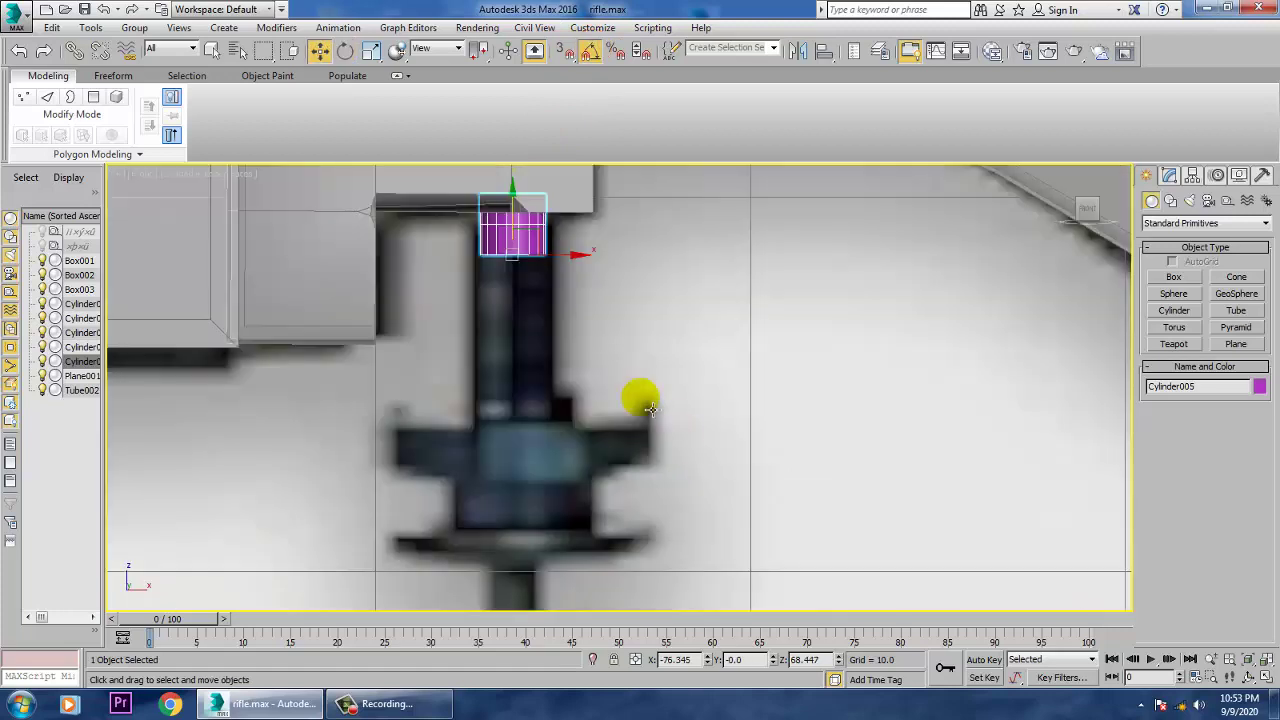
Convert the cylinder to Editable Poly and extrude its bottom face 4.47 down to the top of the reference's adjustment wheel
right_click(536, 227)
mouse_move(610, 388)
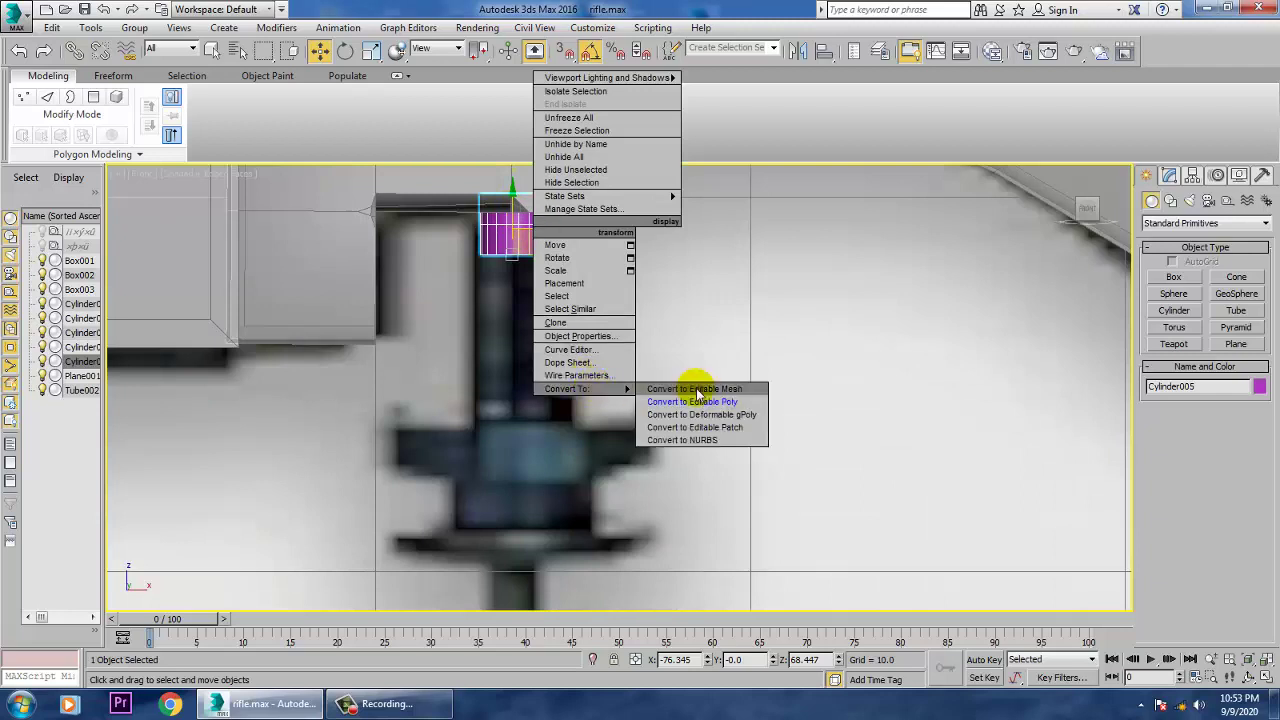
left_click(755, 401)
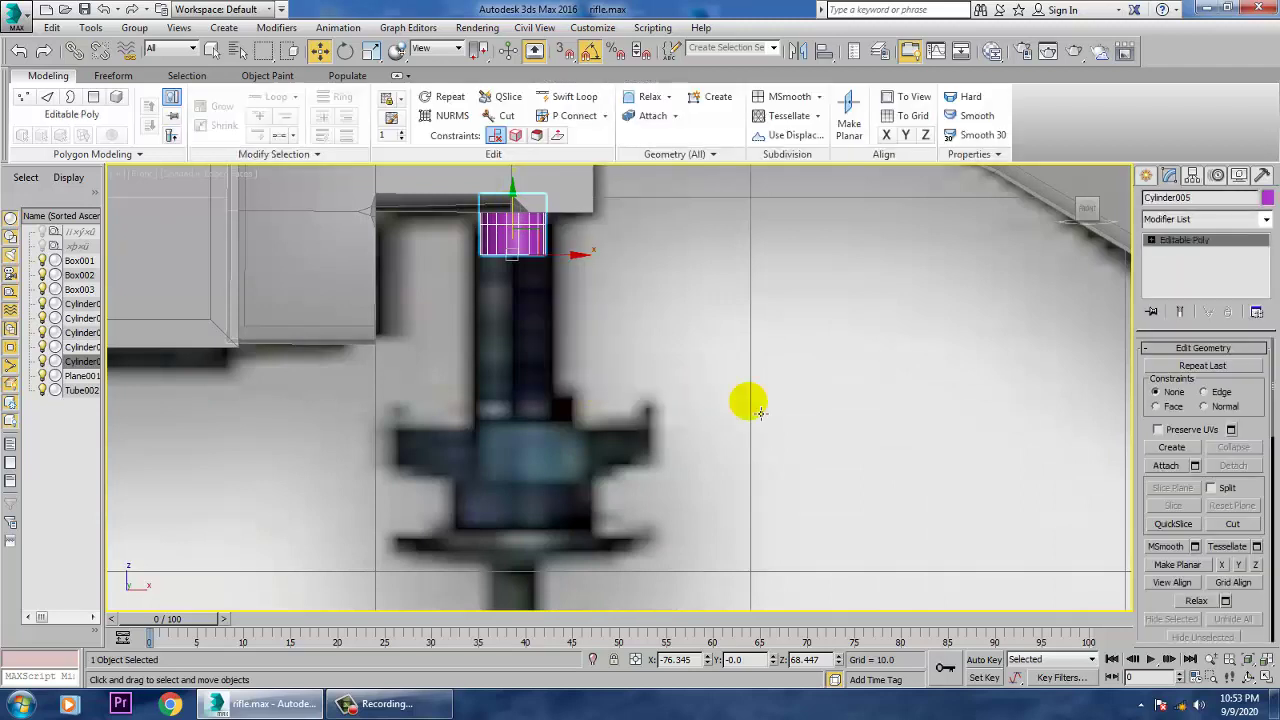
key("4")
left_click_drag(657, 251, 657, 251)
left_click_drag(432, 187, 616, 243, "alt")
scroll(1172, 619, "up", 5)
left_click(1194, 544)
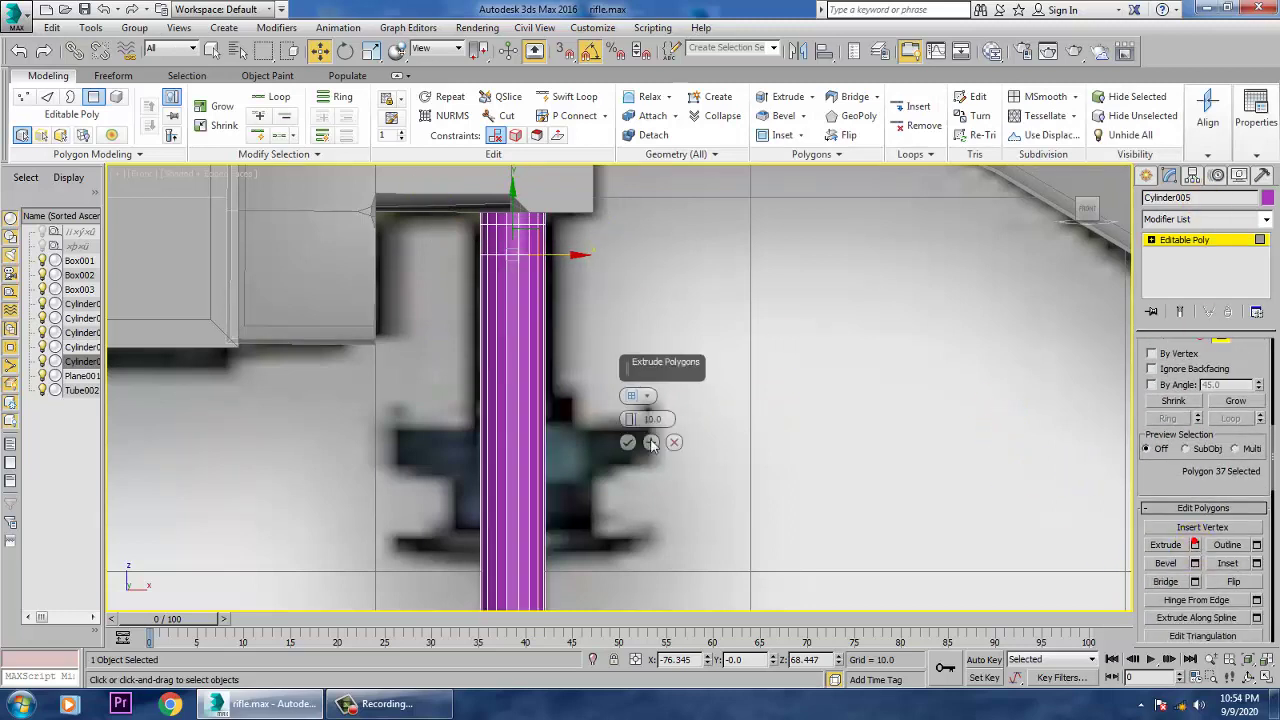
left_click_drag(630, 420, 679, 638)
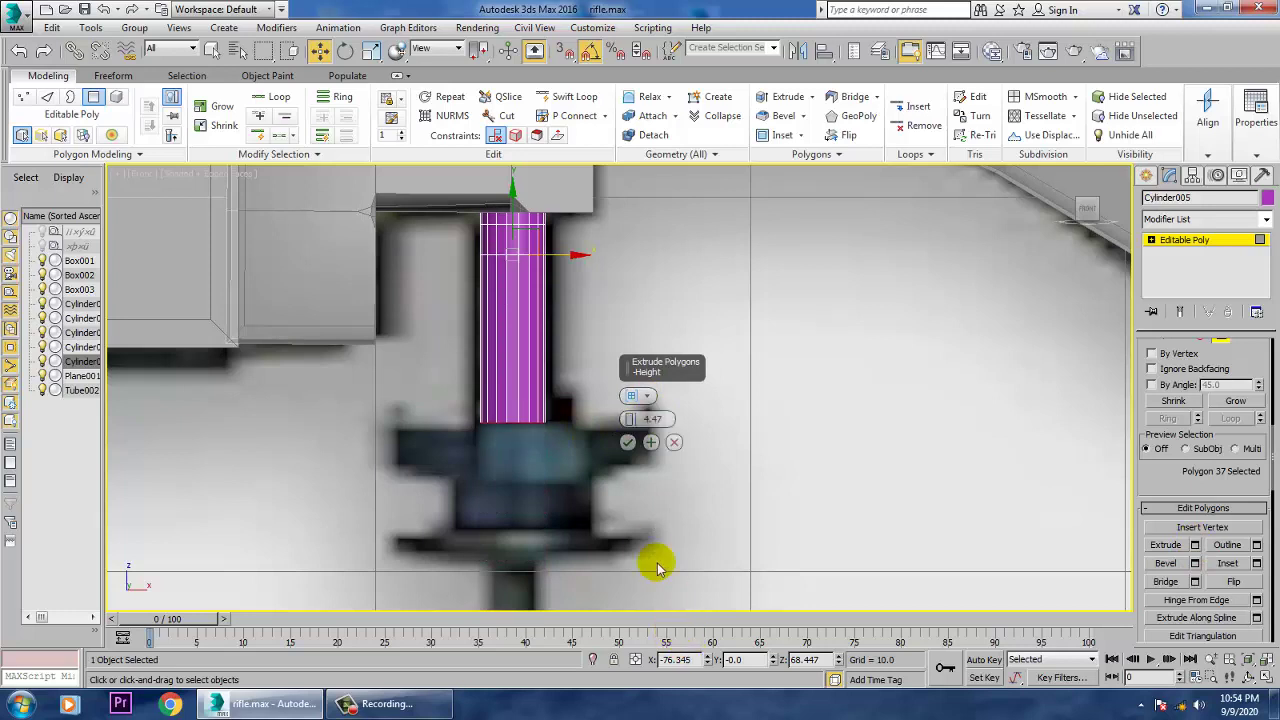
left_click(627, 442)
Extrude the rod's bottom face a further 1.395 to cover the height of the adjustment wheel
left_click(1194, 545)
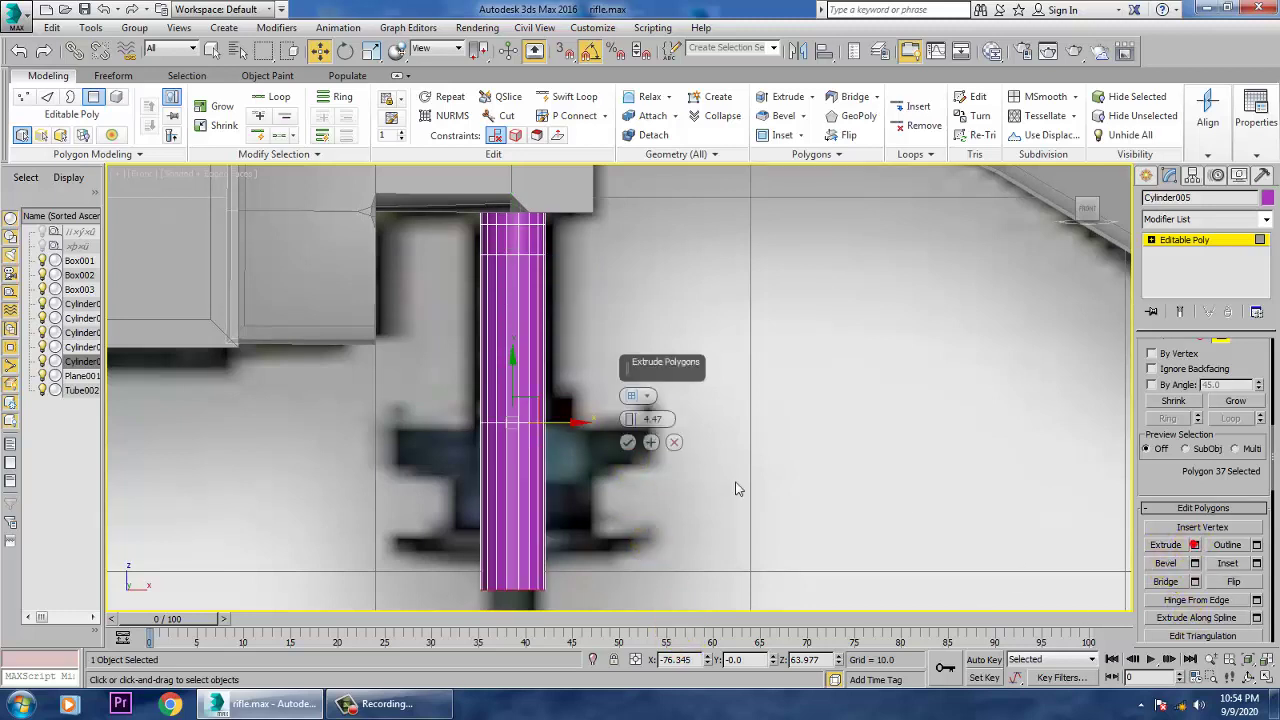
left_click_drag(641, 457, 667, 539)
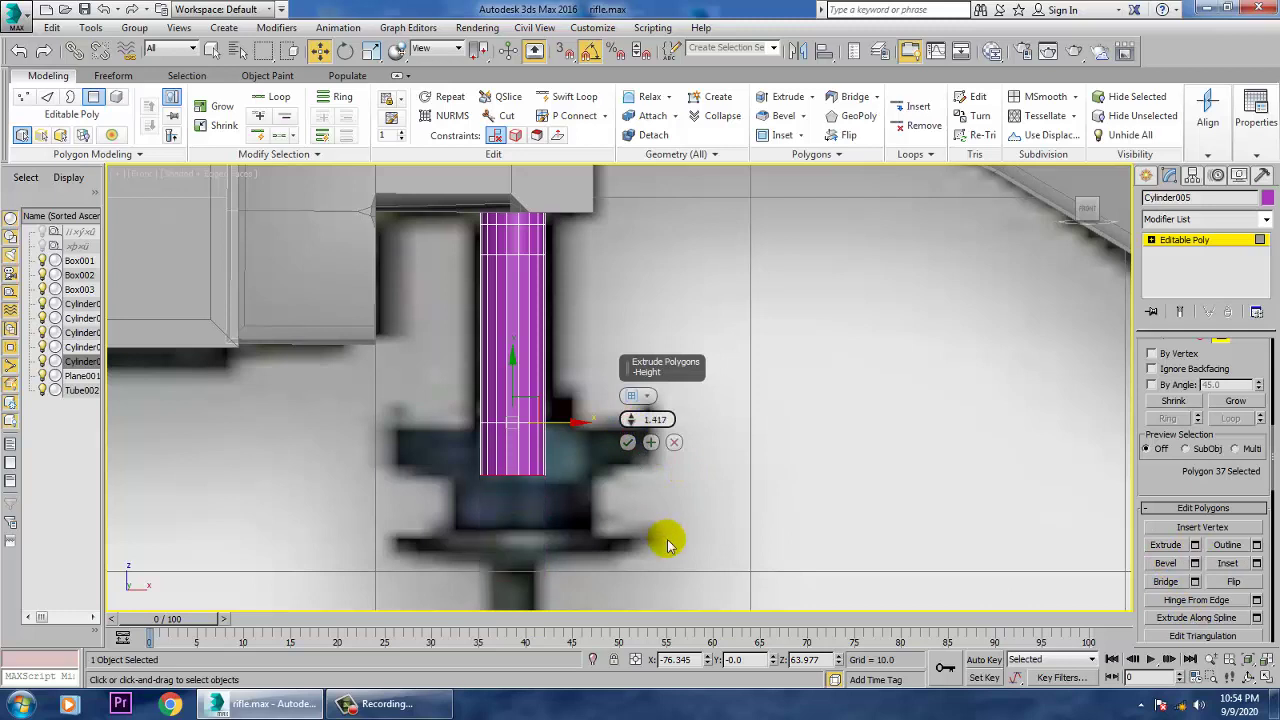
left_click(627, 442)
Extrude the 18 side polygons of the rod's lowest section by 2.612 along Local Normal to form the adjustment wheel
left_click_drag(659, 457, 659, 457)
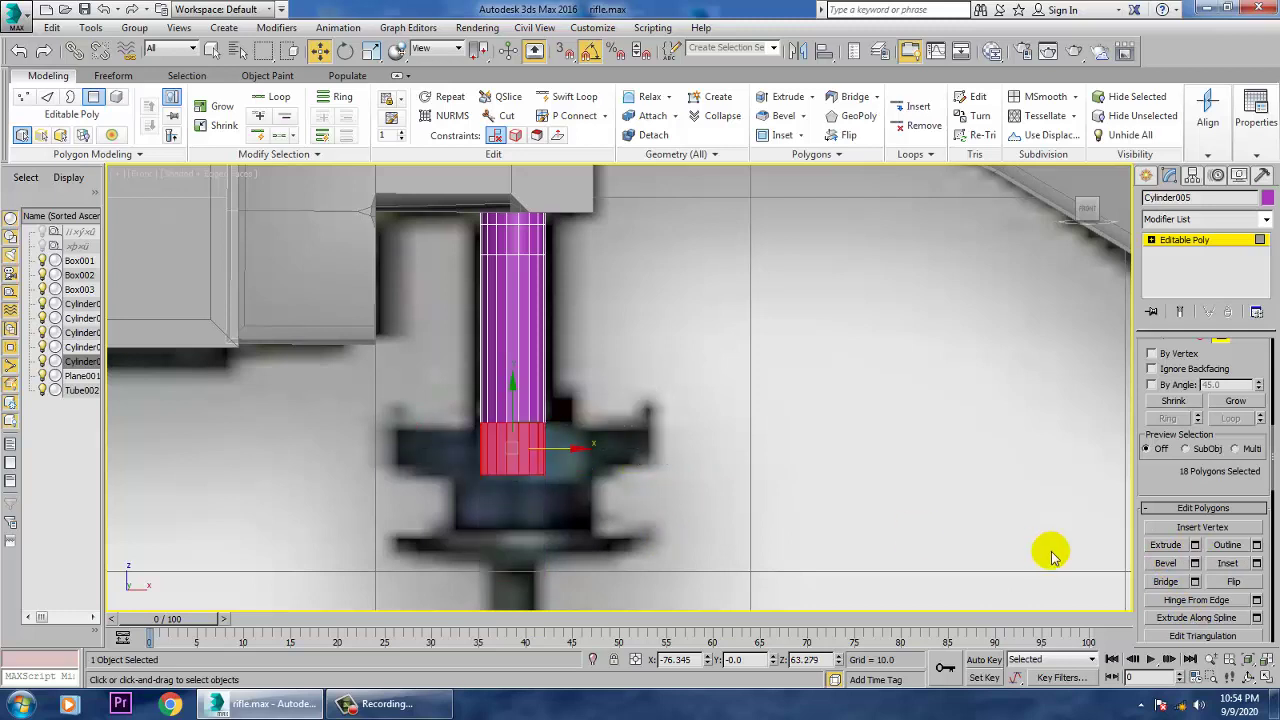
left_click(1195, 545)
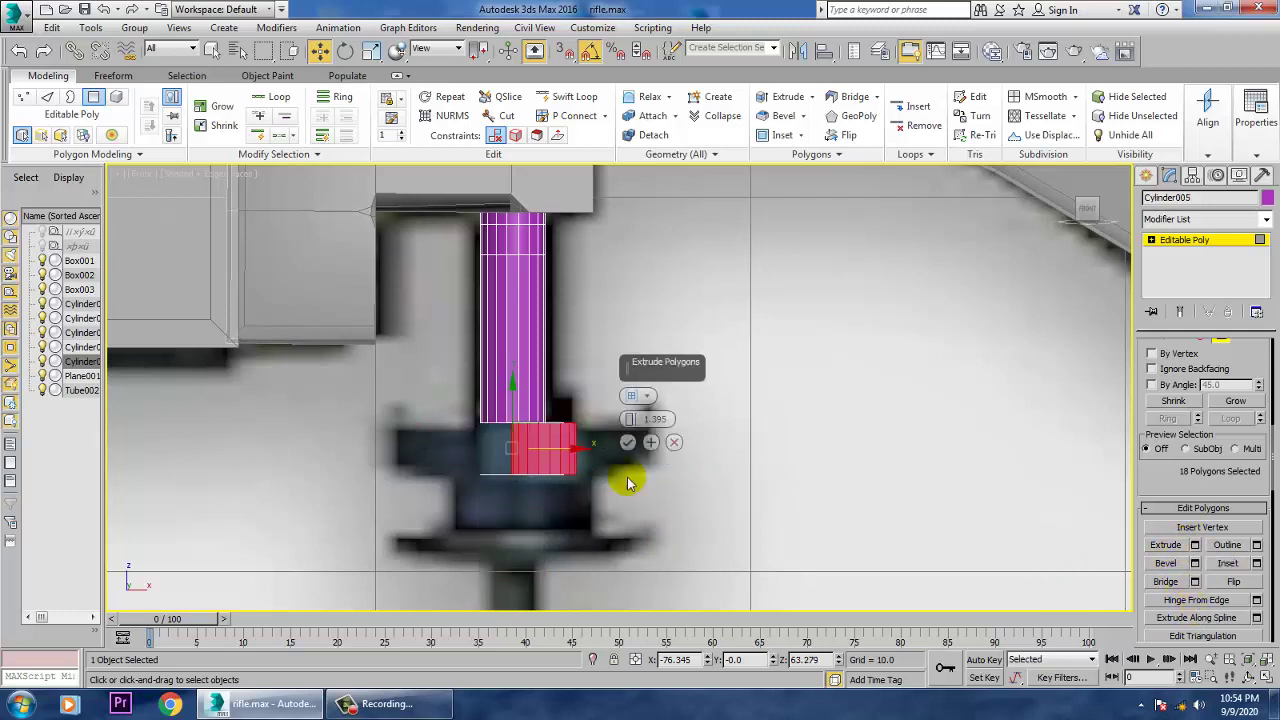
left_click(638, 396)
left_click(688, 420)
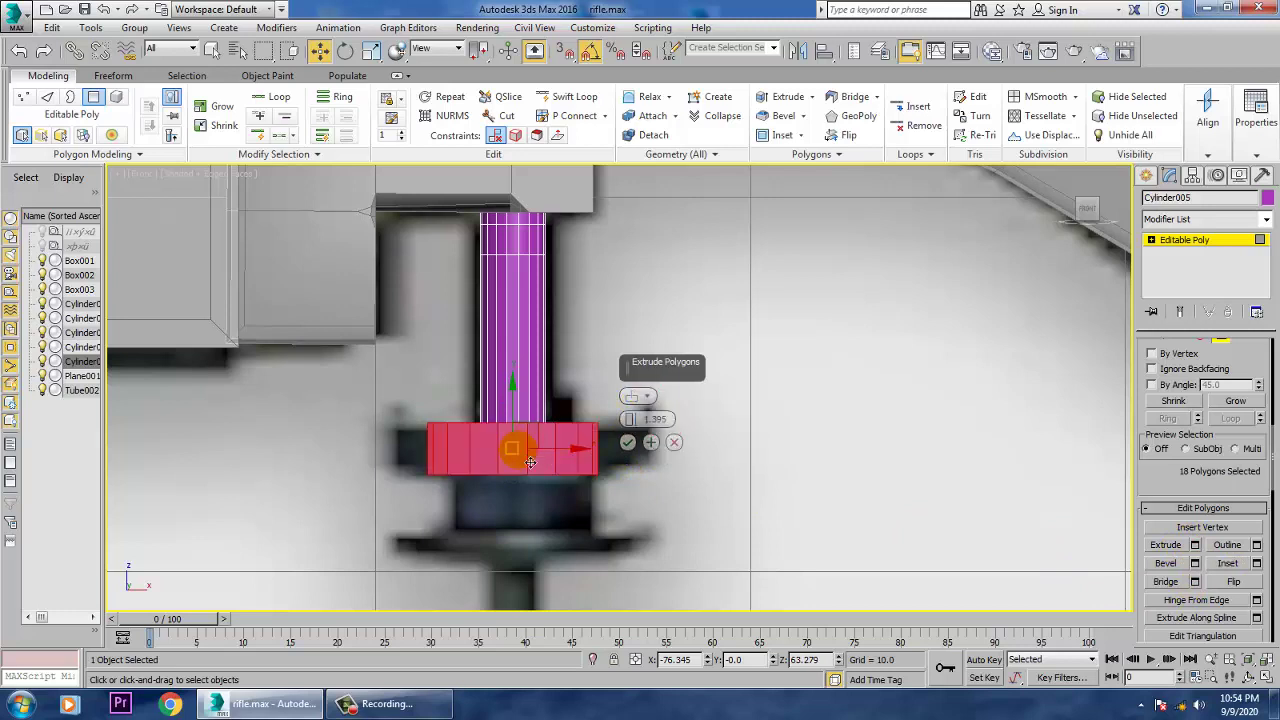
left_click_drag(630, 419, 622, 366)
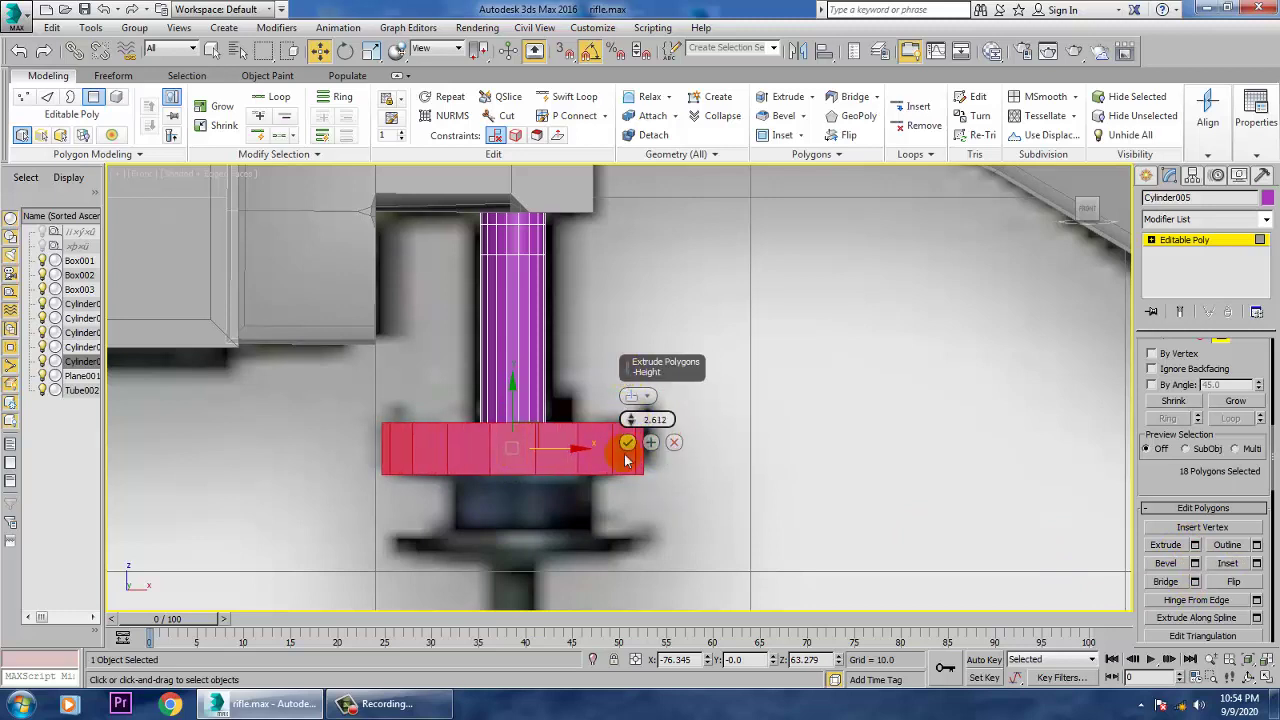
left_click(627, 443)
Scale the adjustment wheel's top ring of vertices slightly outward so its side tapers downward like the reference
key("1")
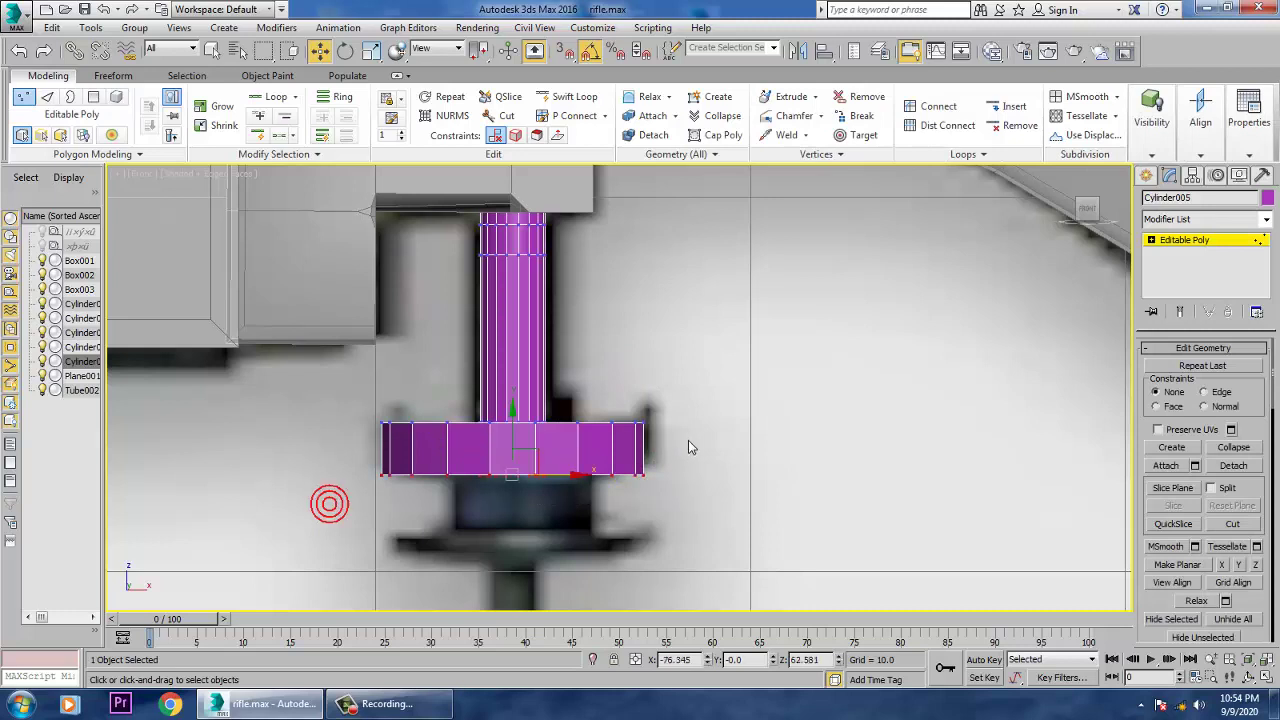
left_click_drag(522, 442, 528, 428)
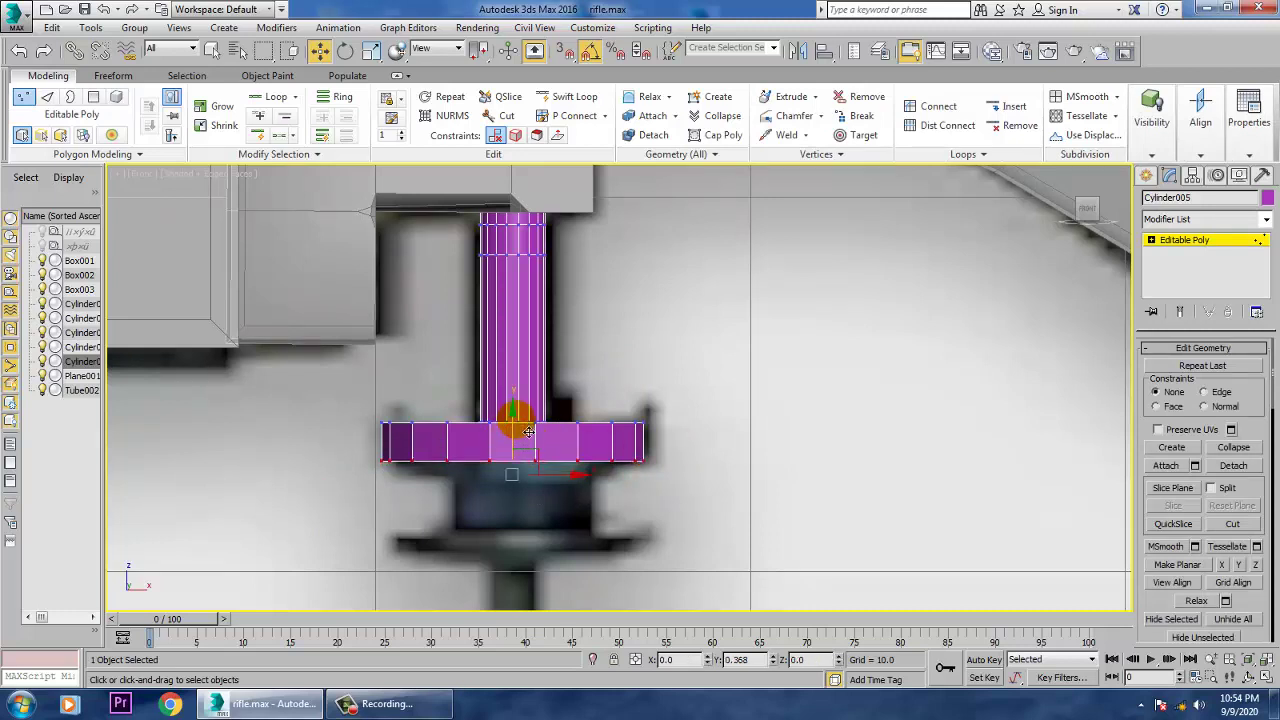
right_click(520, 430)
left_click_drag(340, 392, 745, 435)
key("r")
left_click_drag(514, 418, 548, 463)
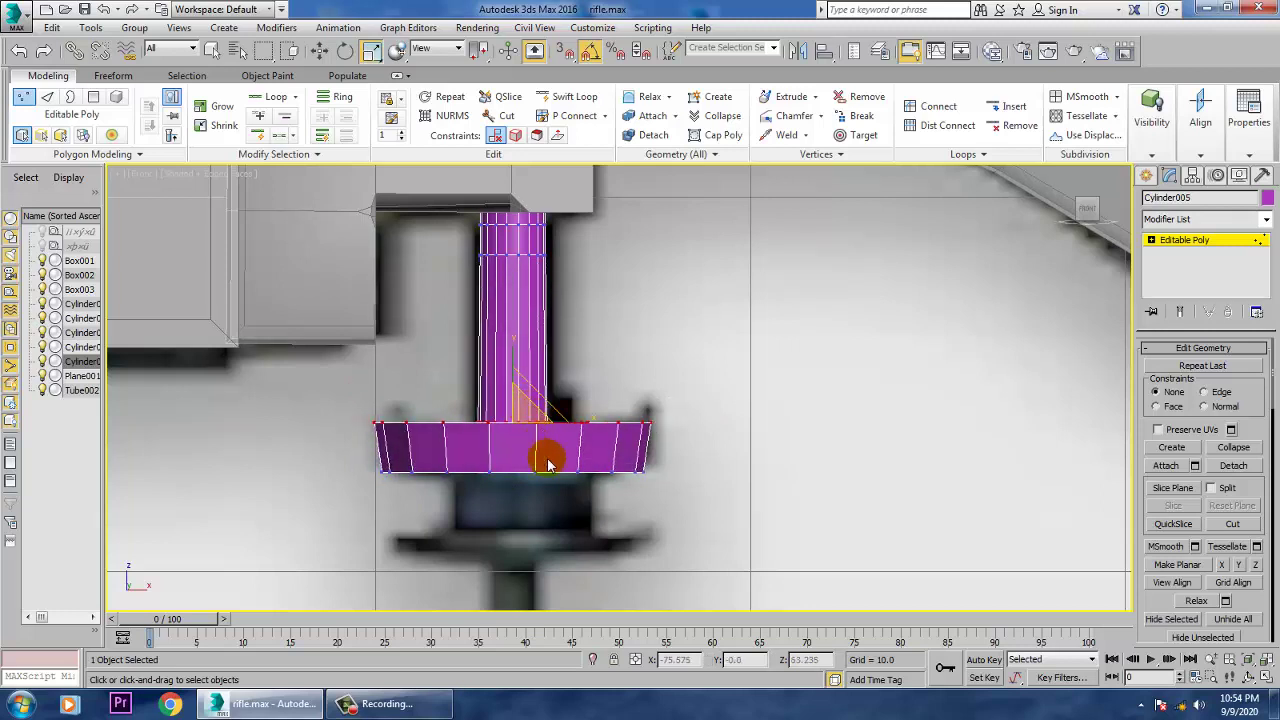
Select the cap polygon under the adjustment wheel and extrude it 1.715 downward to continue the rod
middle_click_drag(919, 445, 1029, 427)
left_click(1151, 240)
left_click(1183, 290)
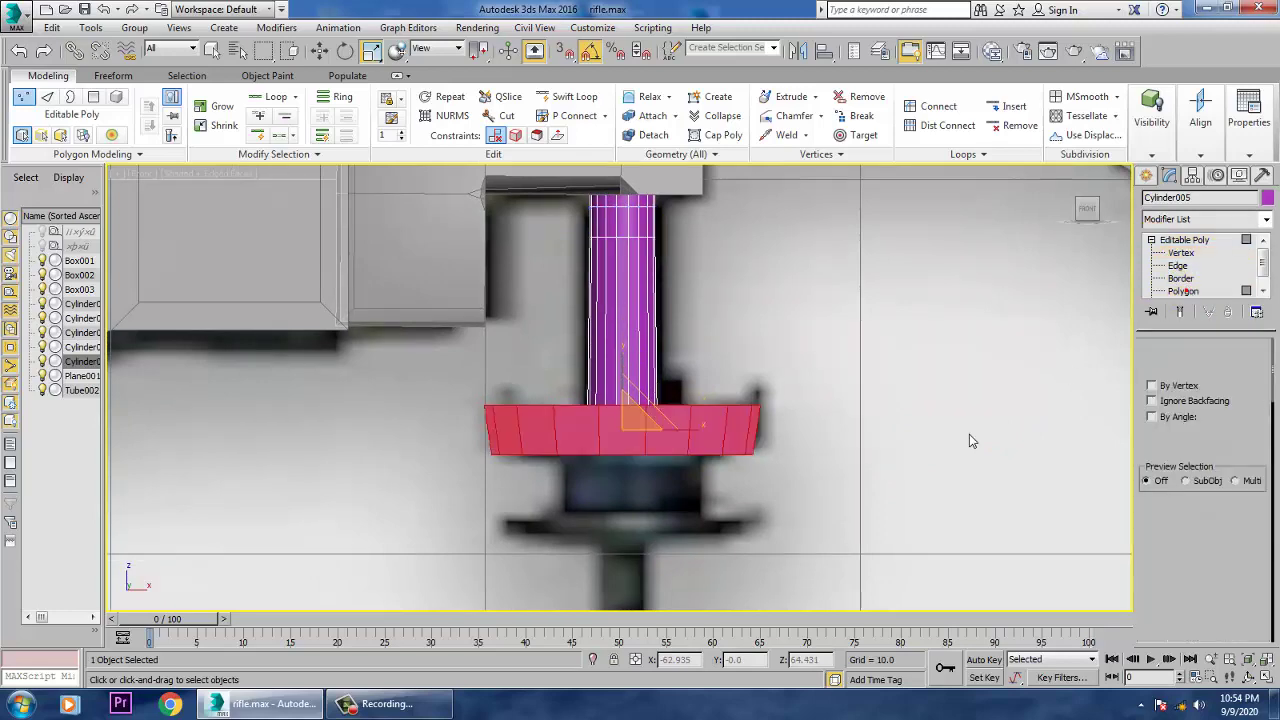
key("alt+w")
middle_click_drag(862, 525, 840, 492, "alt")
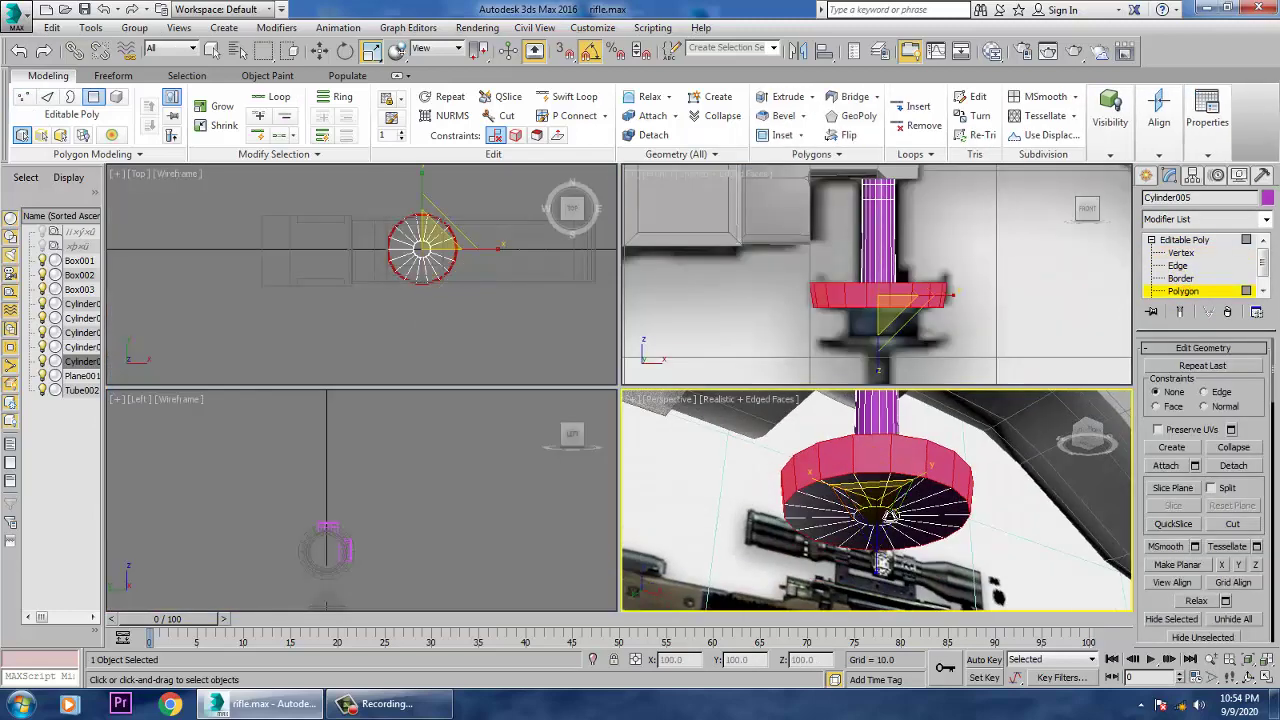
left_click(886, 524)
key("w")
middle_click(975, 336)
key("alt+w")
middle_click_drag(977, 334, 965, 326)
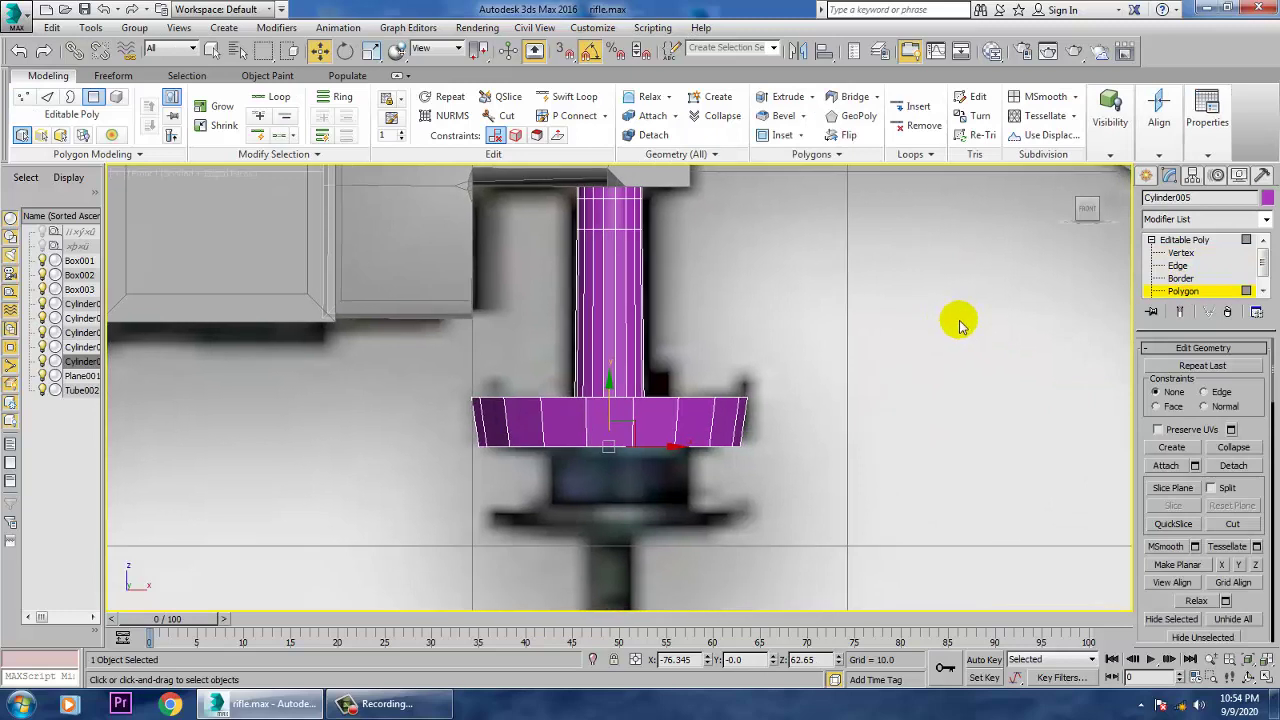
left_click_drag(1164, 600, 1183, 452)
scroll(1190, 500, "down", 5)
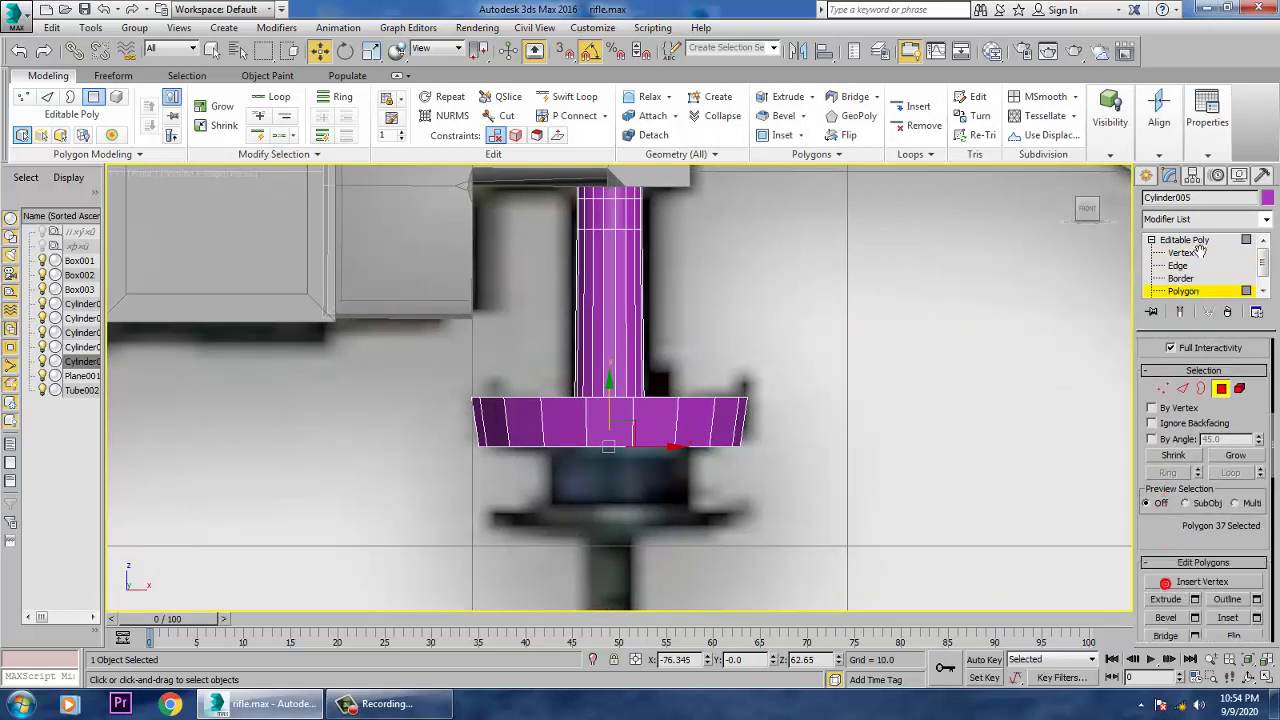
left_click(1194, 585)
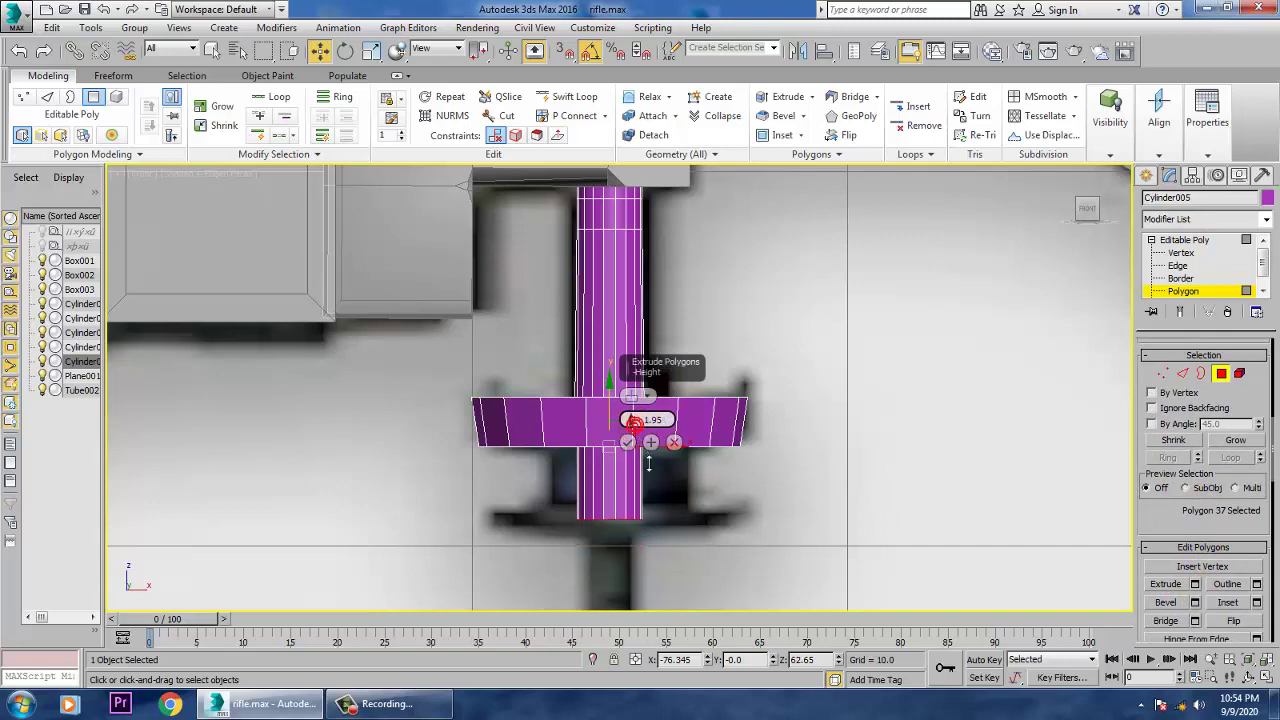
left_click(627, 442)
Extrude the rod's bottom face 6.788 down to the top of the reference's foot
scroll(630, 440, "down", 5)
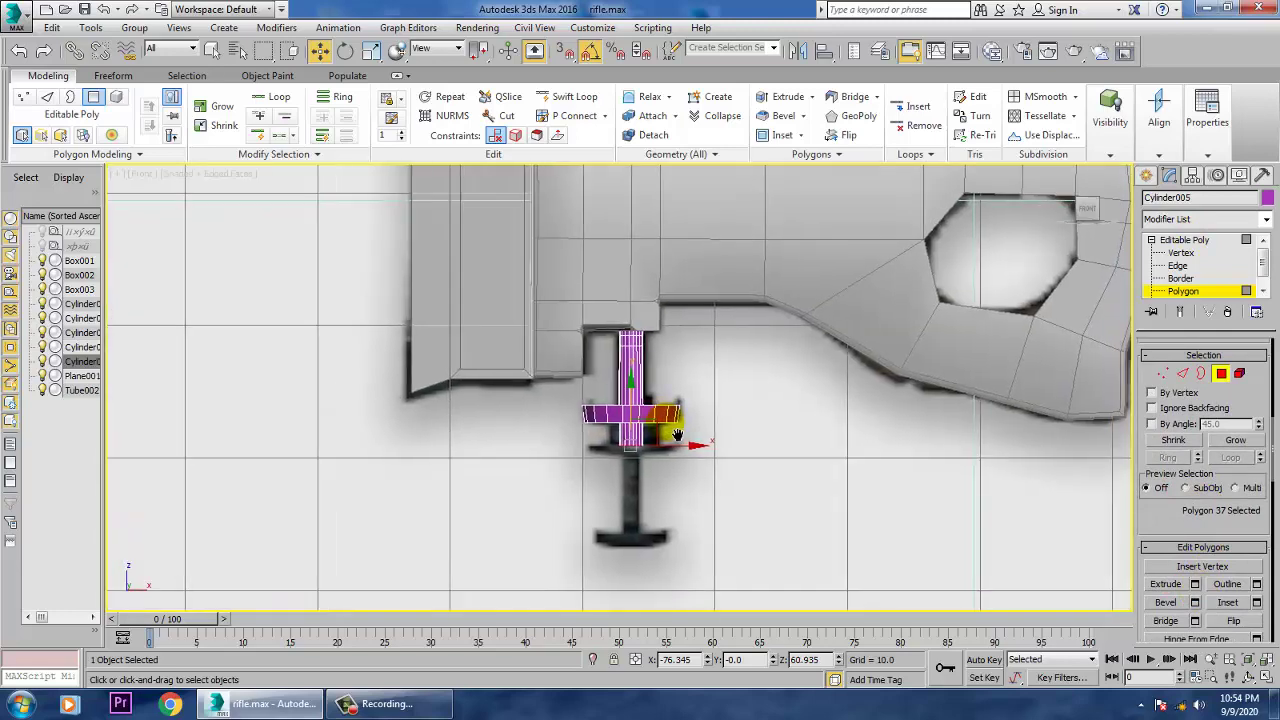
left_click(1195, 585)
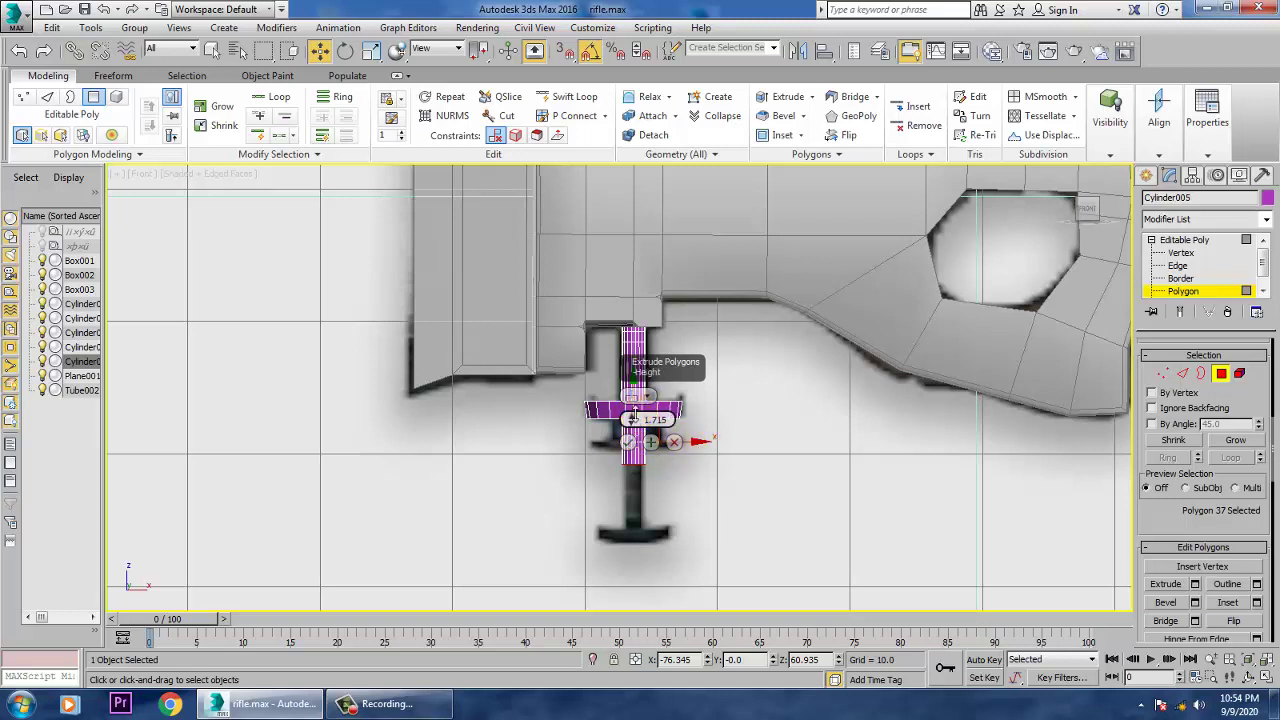
left_click_drag(634, 416, 632, 353)
left_click(628, 441)
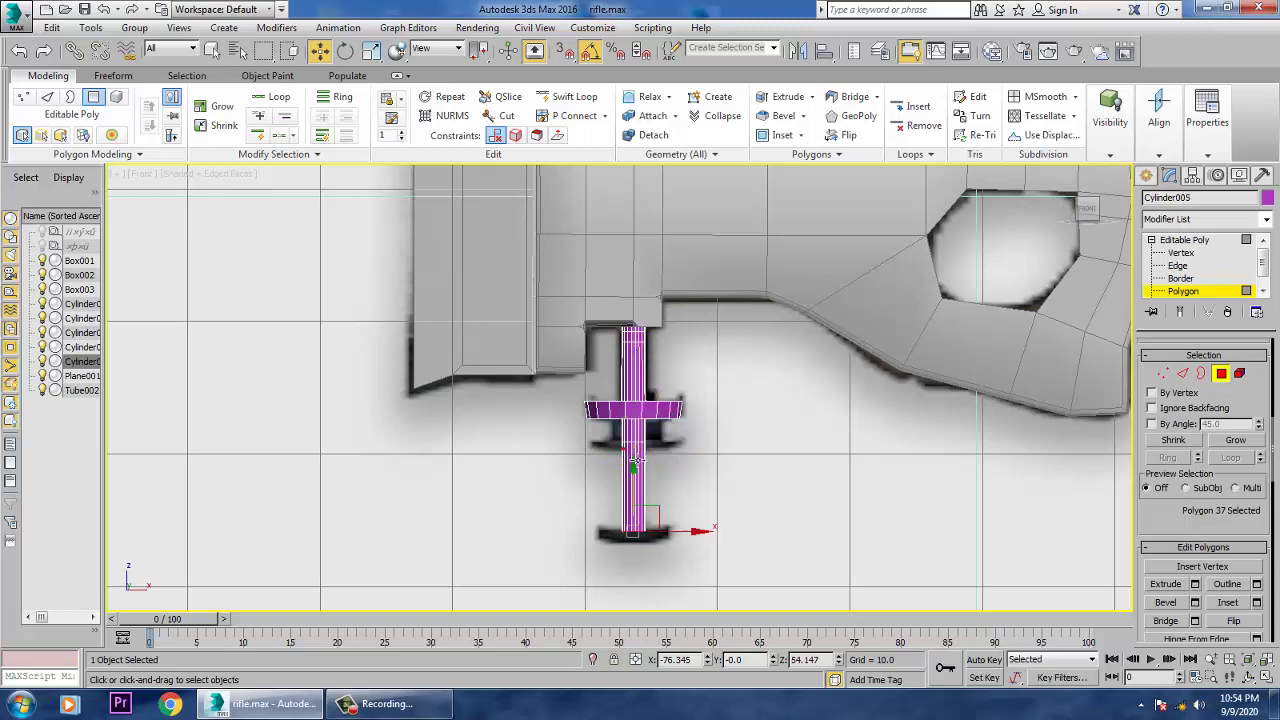
Extrude the rod's bottom face through the foot's thickness, down to about Z 53.28
scroll(700, 500, "up", 4)
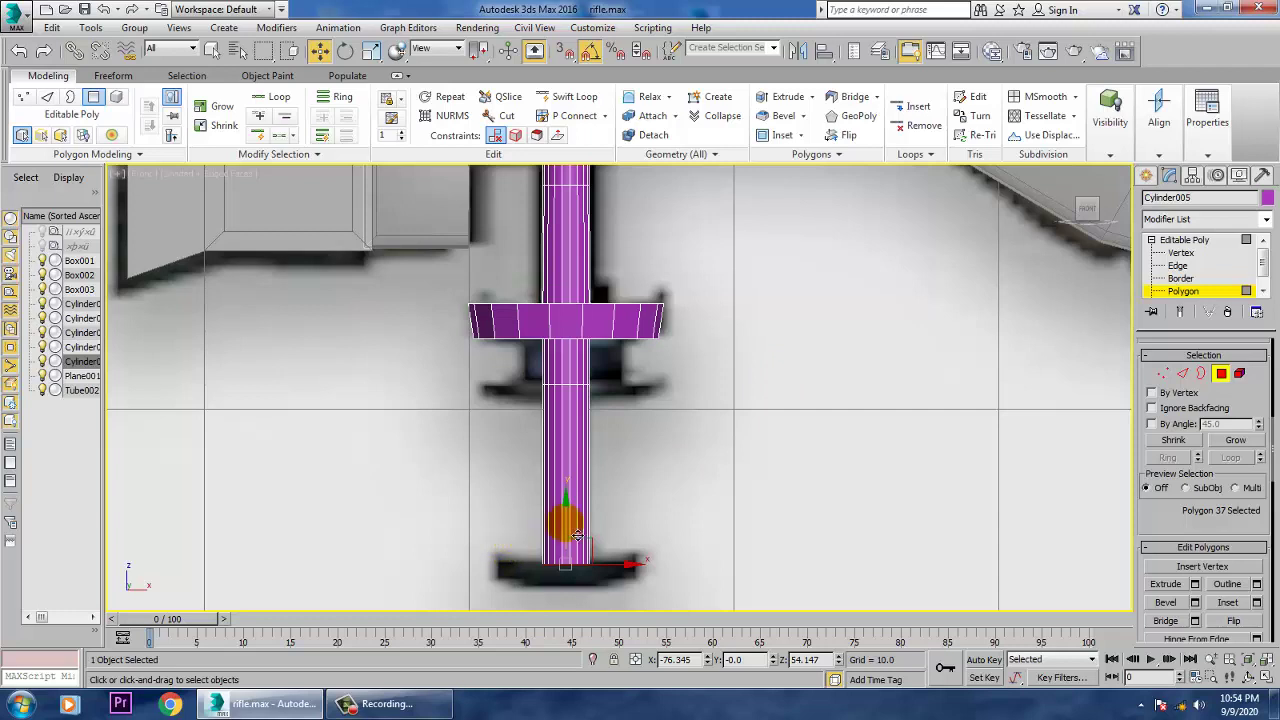
left_click(1195, 586)
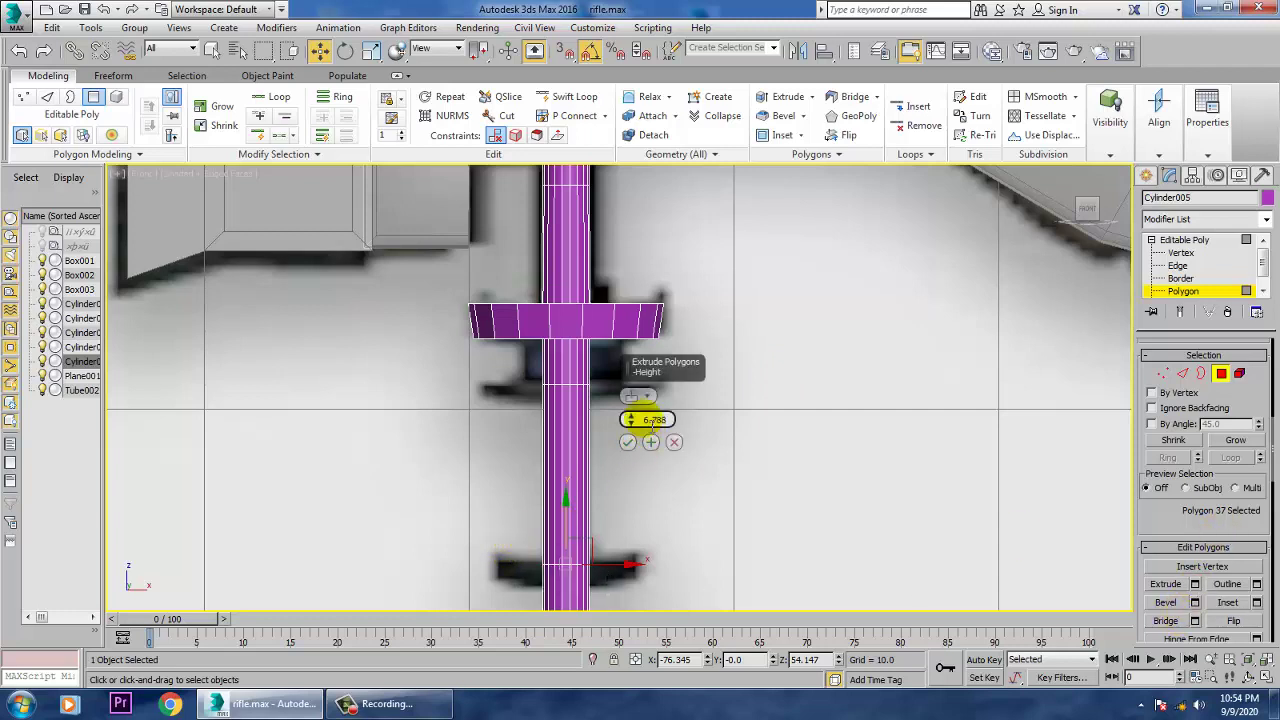
left_click_drag(656, 501, 645, 598)
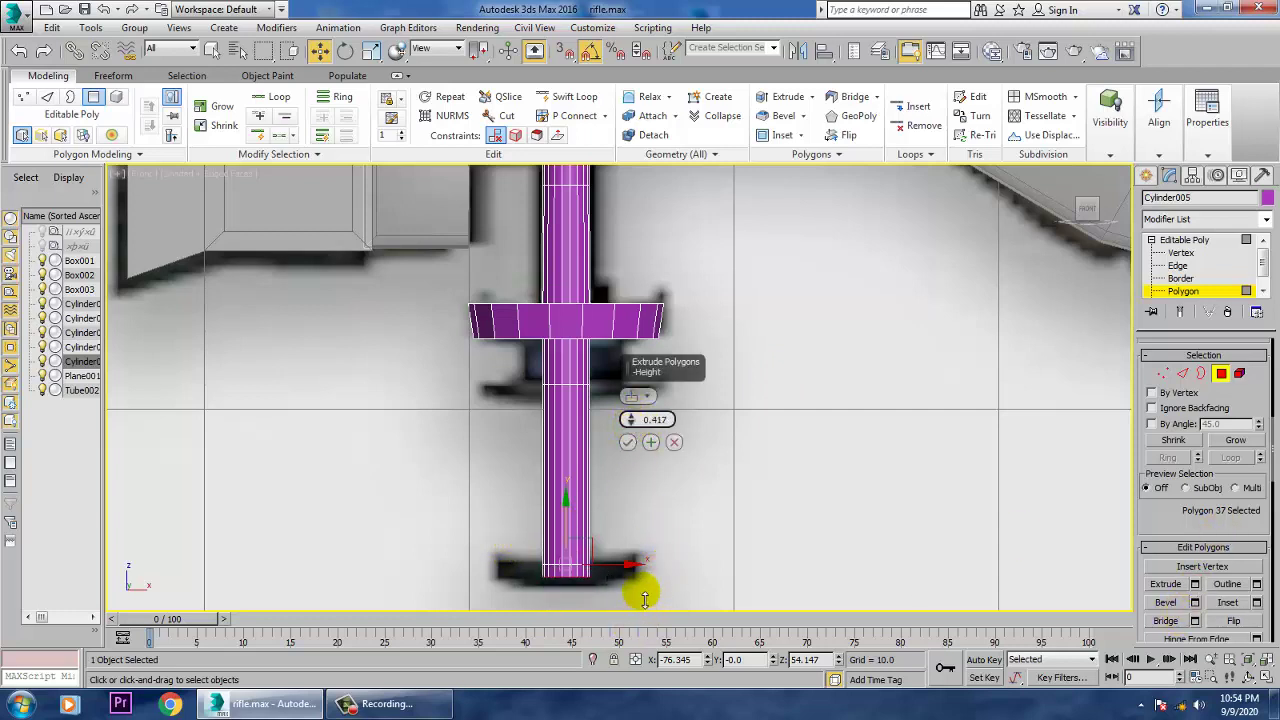
left_click(627, 442)
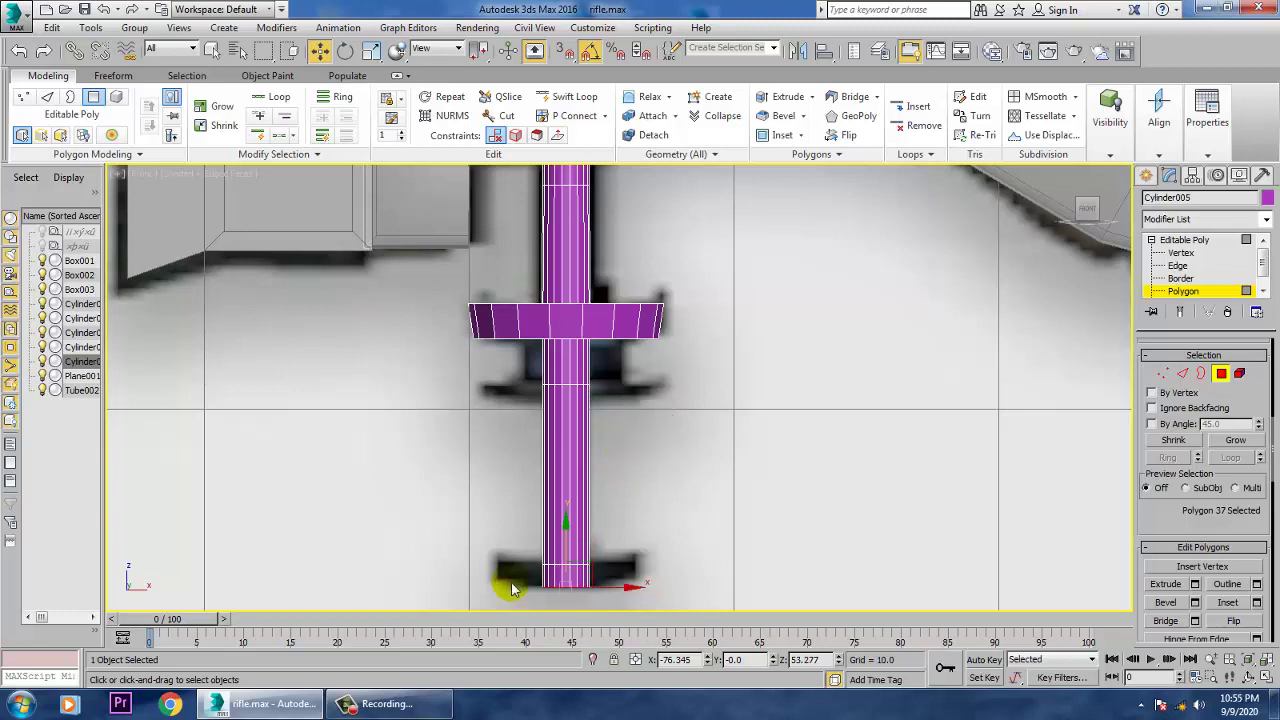
Extrude the 18 side polygons of the rod's end section outward to form the foot disc at the reference's width
left_click_drag(675, 583, 676, 584)
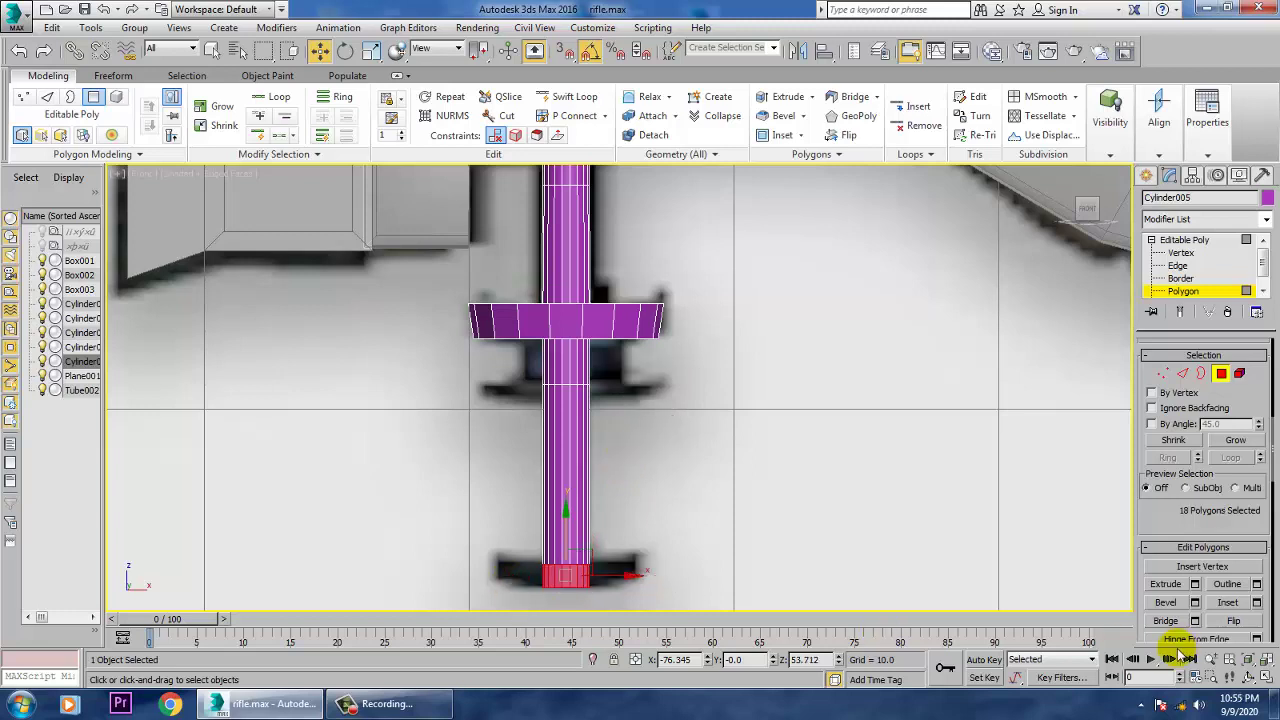
left_click(1194, 585)
left_click_drag(629, 421, 629, 405)
left_click(629, 443)
Scale the foot disc's bottom vertices inward so that its side tapers like the reference
key("1")
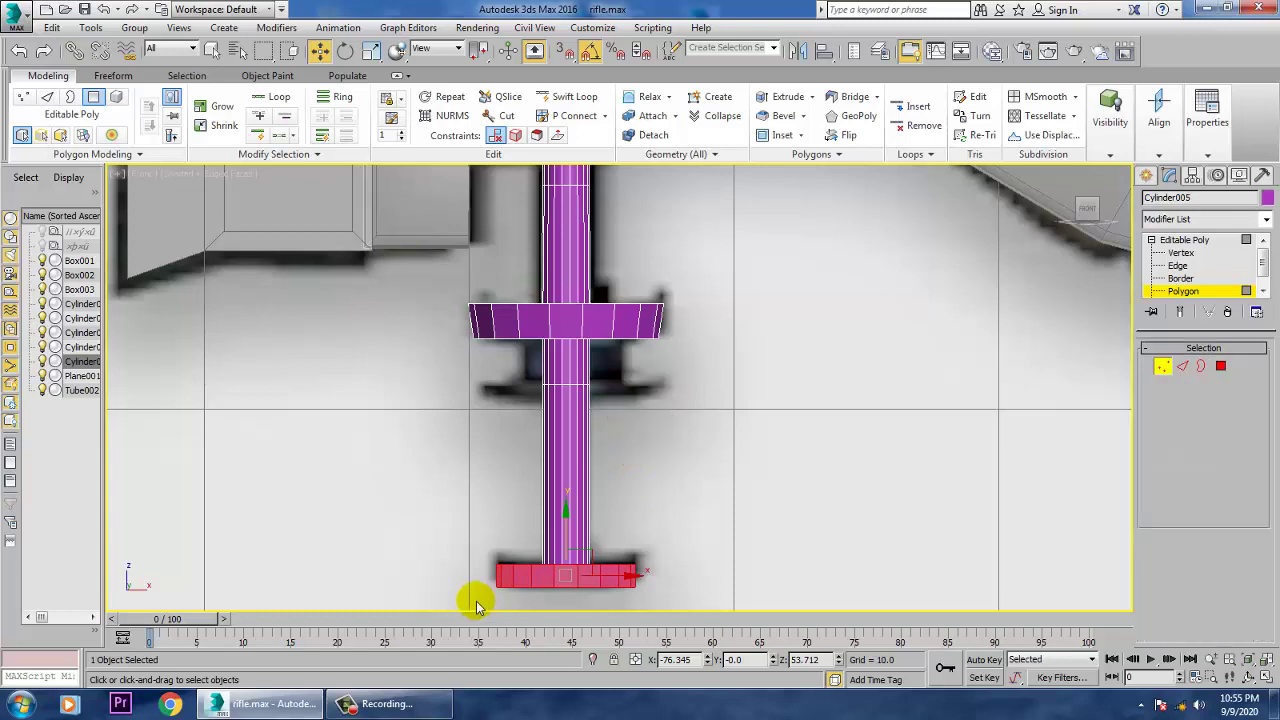
left_click_drag(586, 596, 592, 606)
key("w")
key("alt+w")
right_click(868, 512)
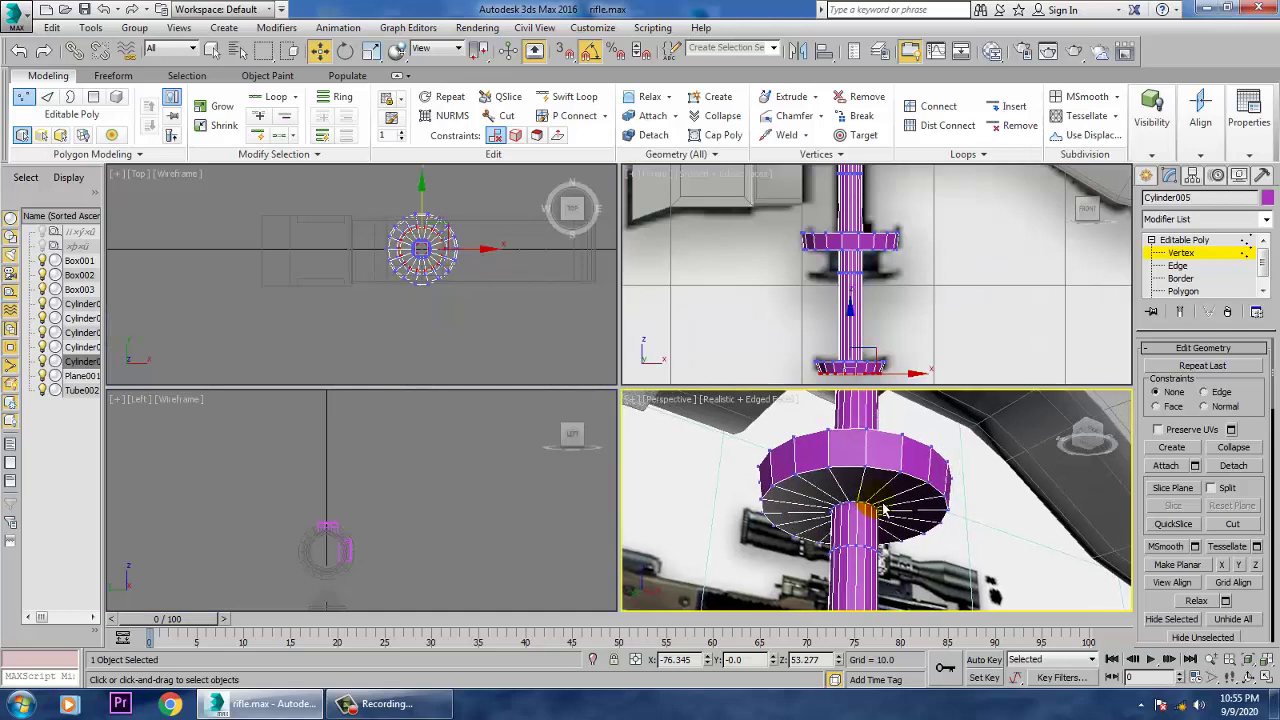
scroll(880, 500, "down", 5)
middle_click_drag(886, 470, 906, 530, "alt")
key("alt+w")
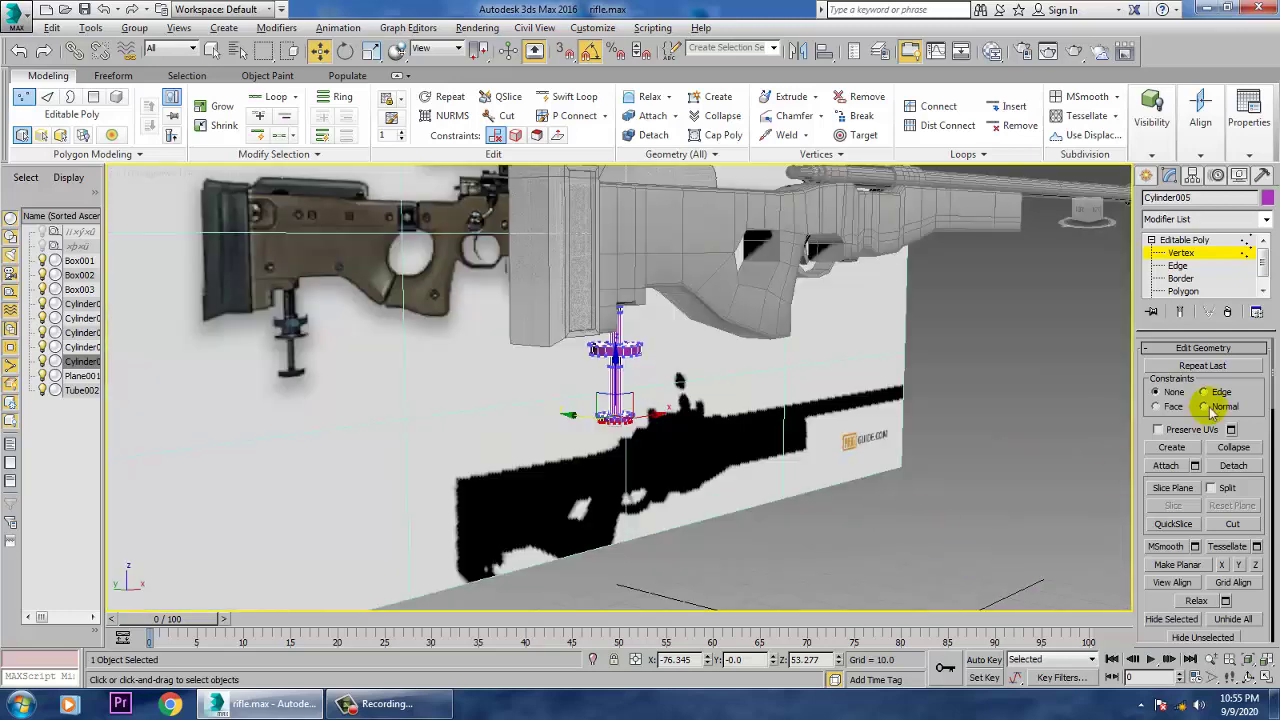
Finish editing the support rod's vertices and check its shape and placement against the reference image
left_click(1185, 242)
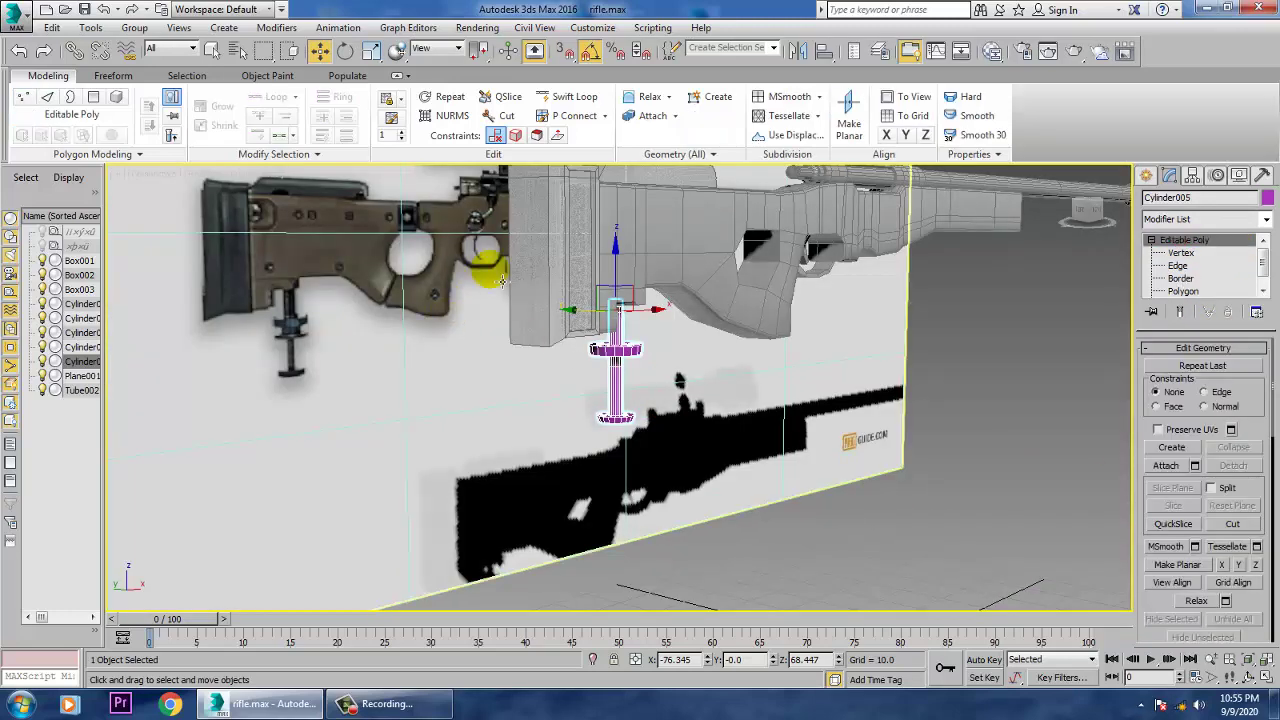
scroll(833, 455, "up", 3)
middle_click_drag(833, 455, 838, 490)
key("alt+w")
middle_click_drag(925, 360, 891, 314)
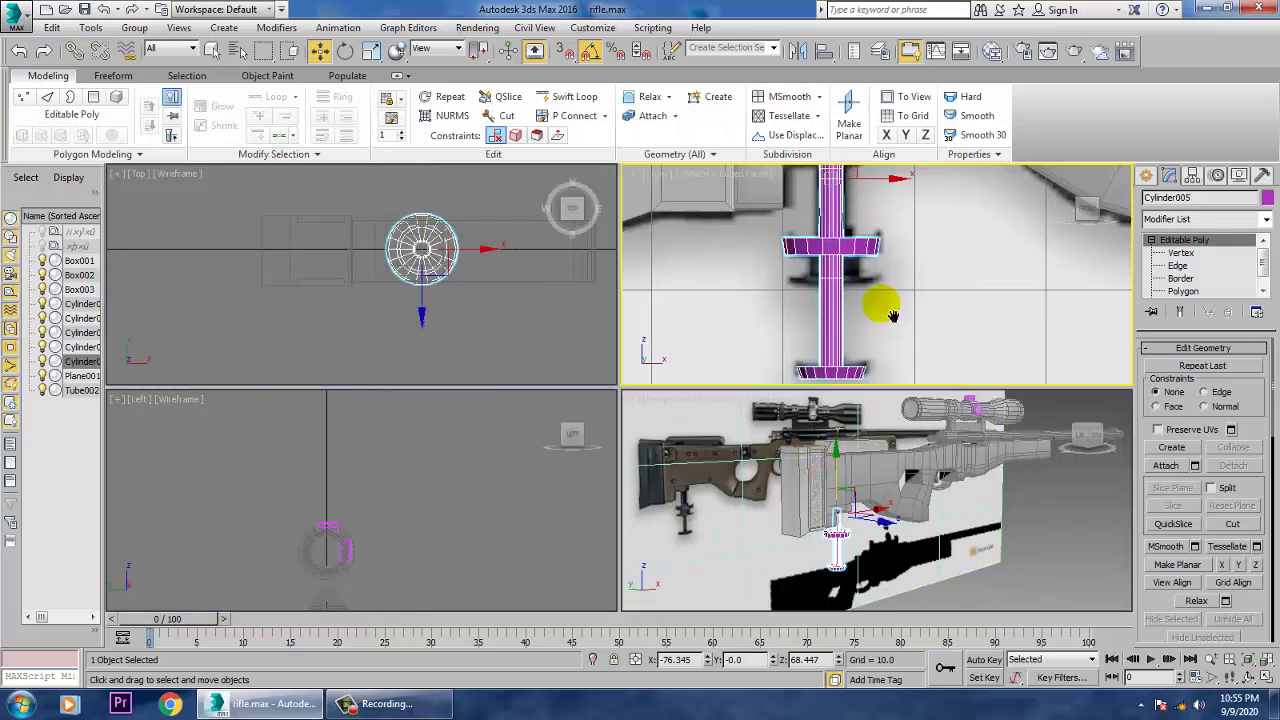
key("alt+w")
scroll(843, 354, "down", 5)
scroll(830, 410, "down", 1)
scroll(590, 410, "up", 3)
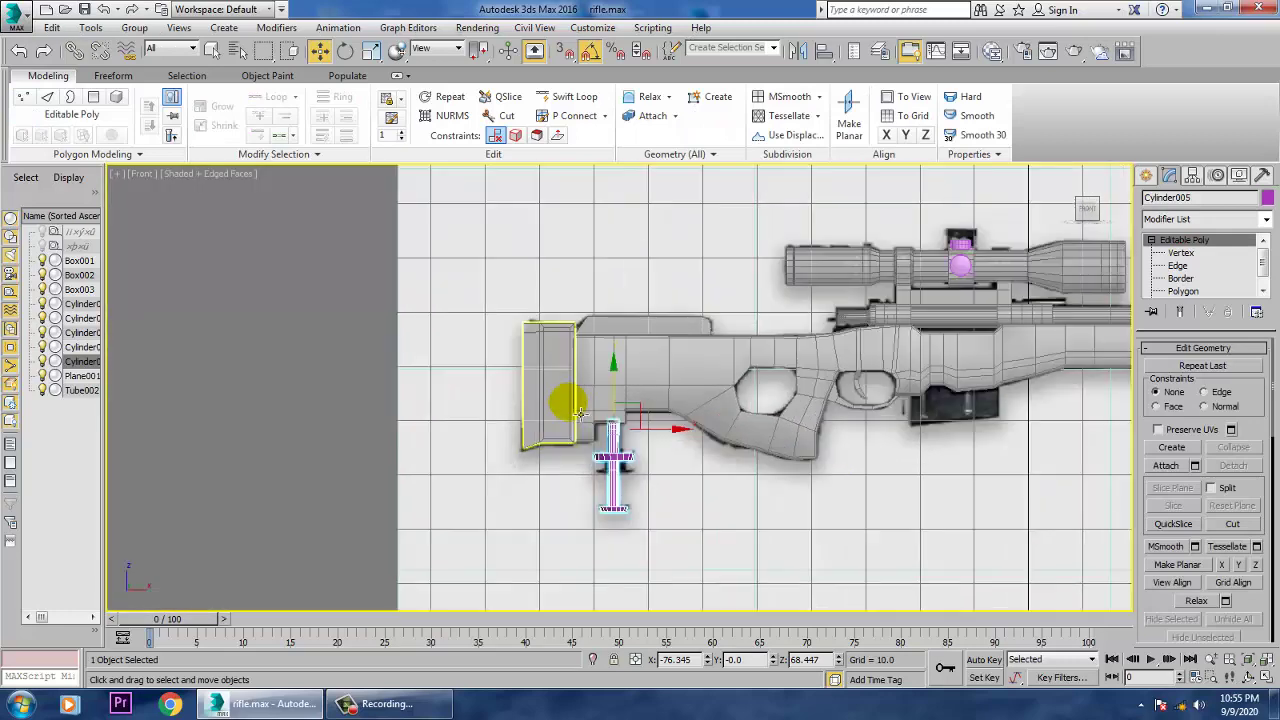
left_click_drag(670, 433, 580, 432)
key("ctrl+z")
Create a box over the reference's magazine, about 12.07 long, 15.51 wide and 2.39 high
middle_click_drag(865, 389, 492, 443)
scroll(858, 430, "up", 3)
middle_click_drag(623, 434, 694, 434)
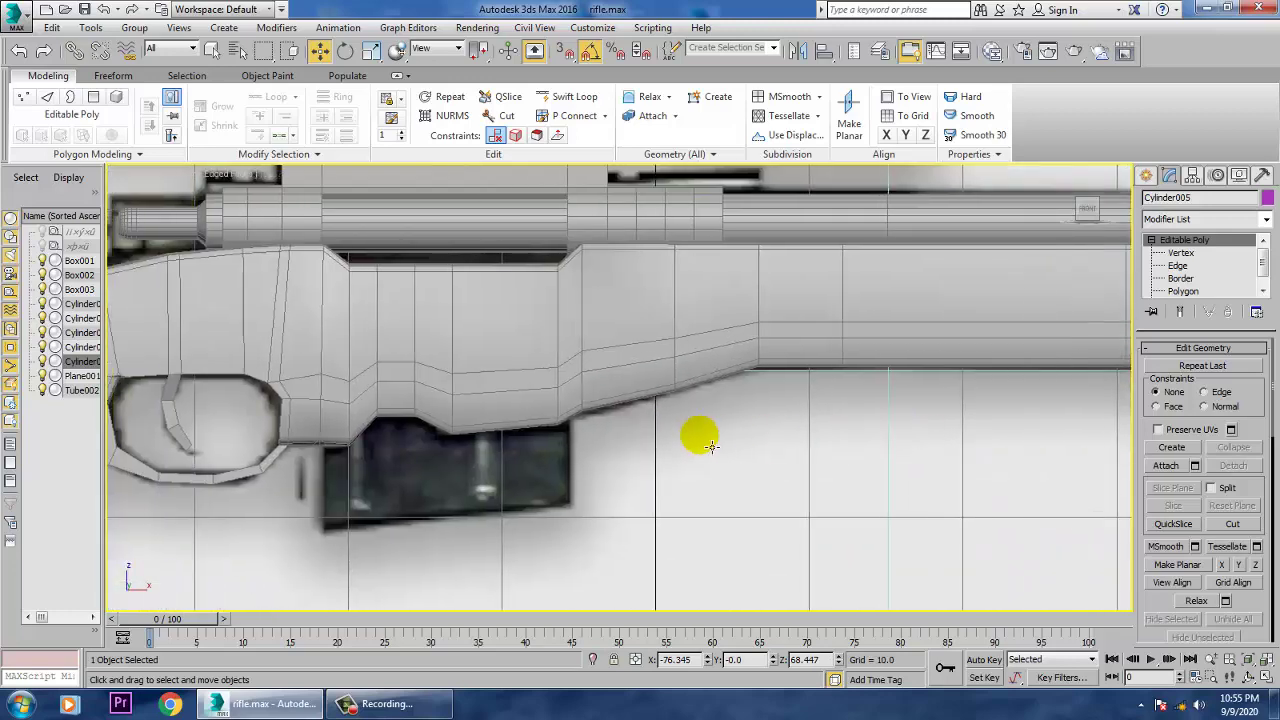
scroll(720, 449, "down", 1)
left_click(1146, 177)
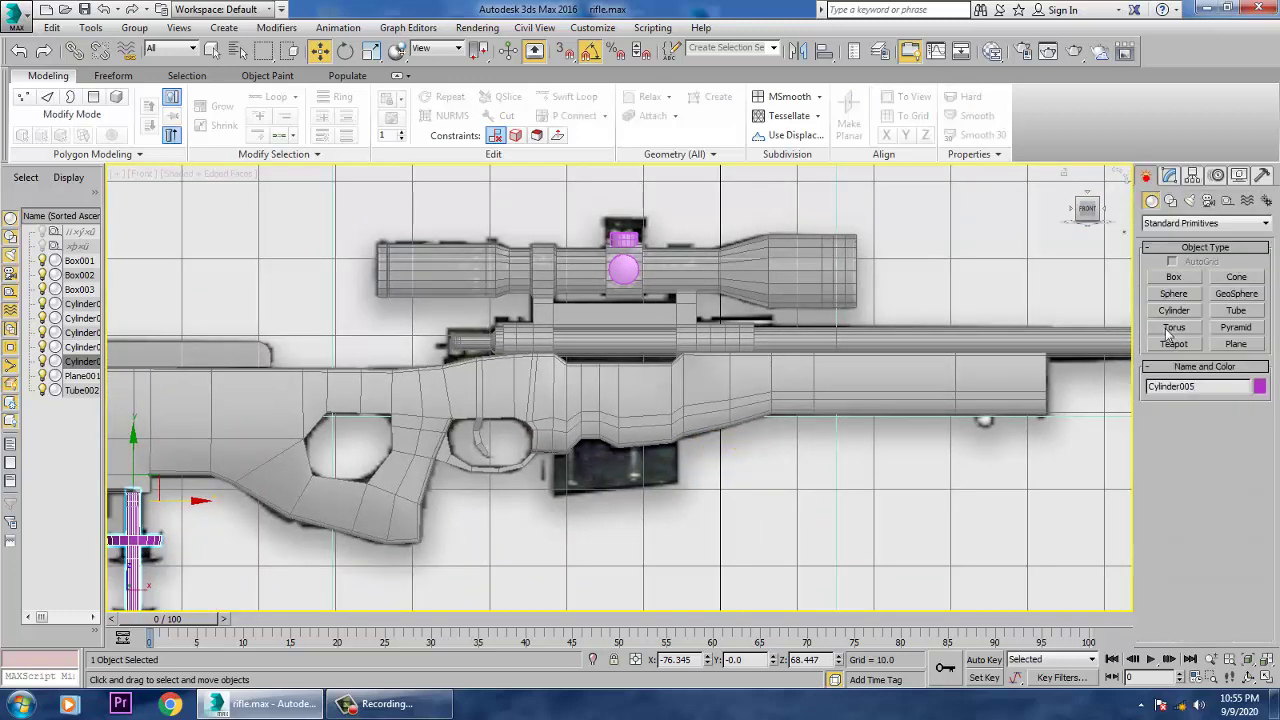
left_click(1175, 277)
left_click_drag(557, 397, 628, 468)
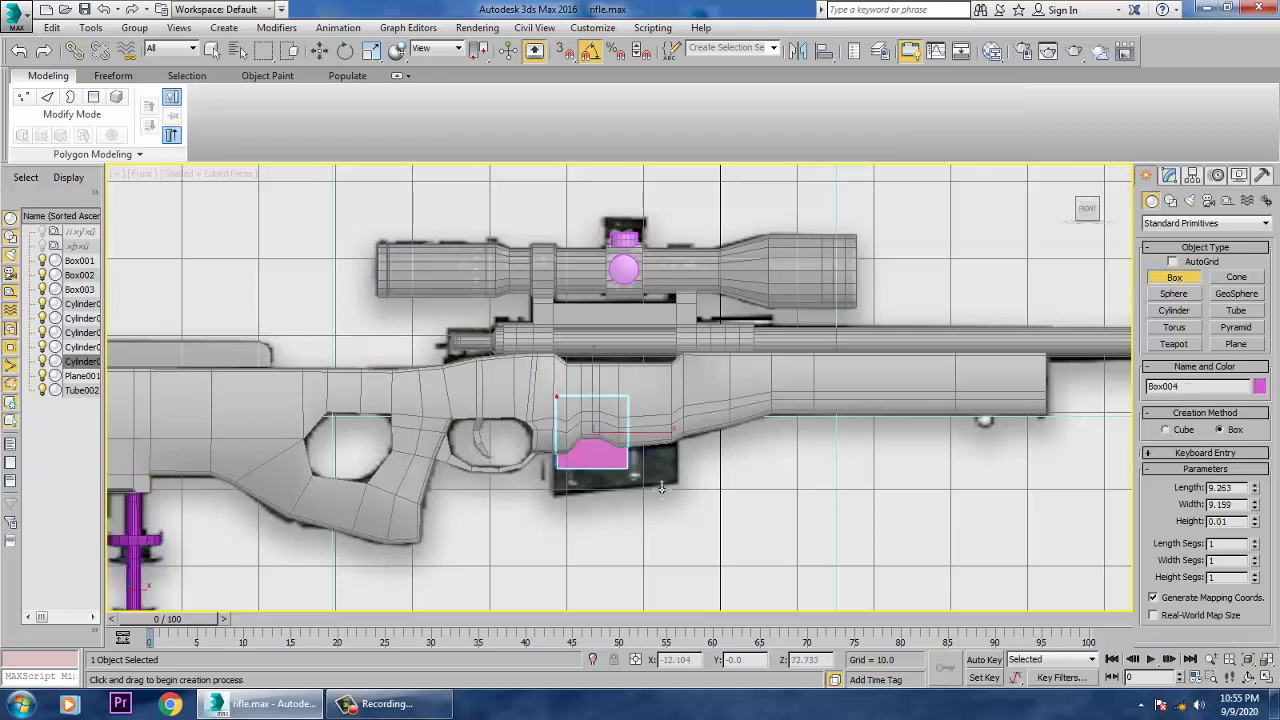
right_click(679, 482)
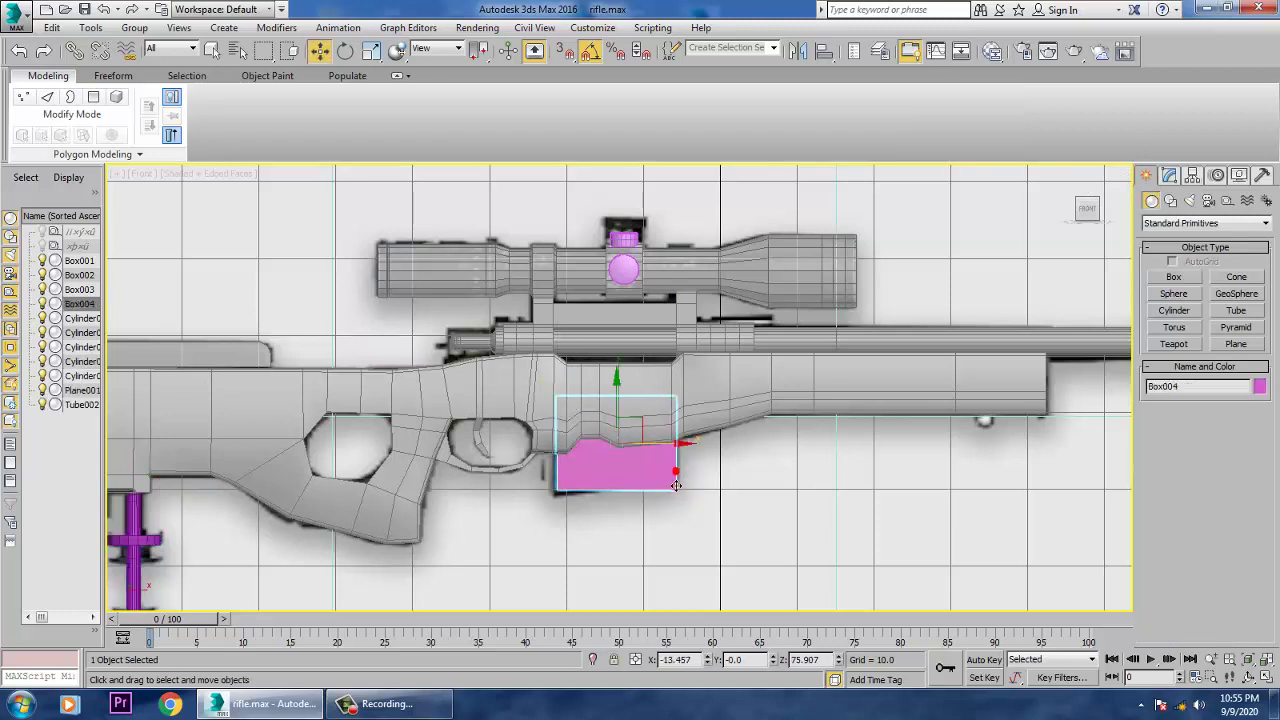
Convert the magazine box to an editable poly and move its bottom corner vertices onto the reference's slanted lower edge
right_click(618, 457)
mouse_move(680, 617)
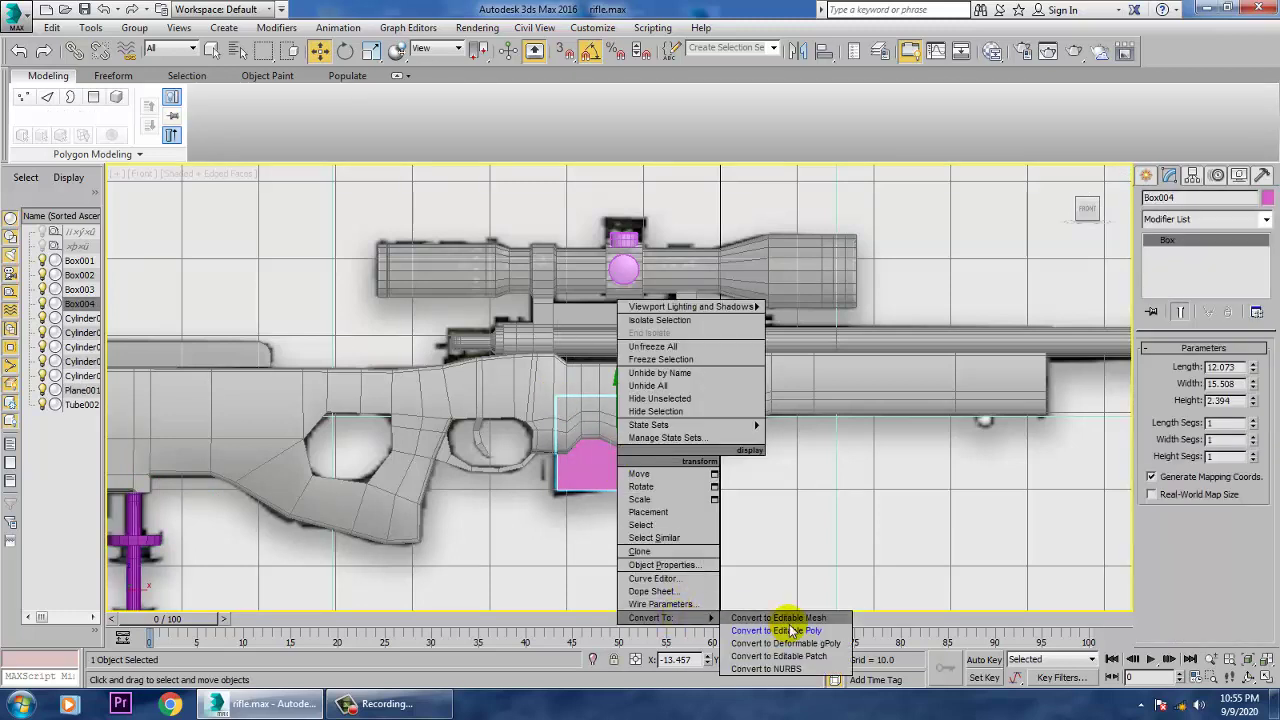
left_click(780, 630)
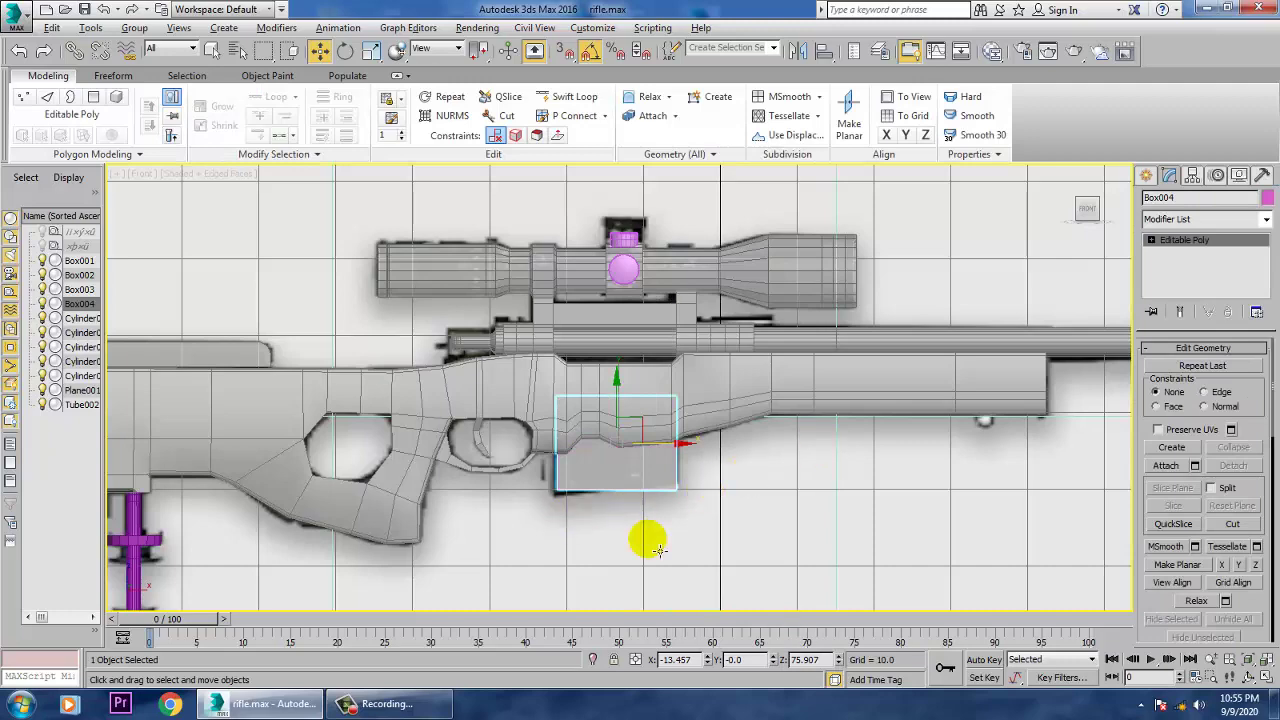
key("1")
scroll(690, 487, "up", 3)
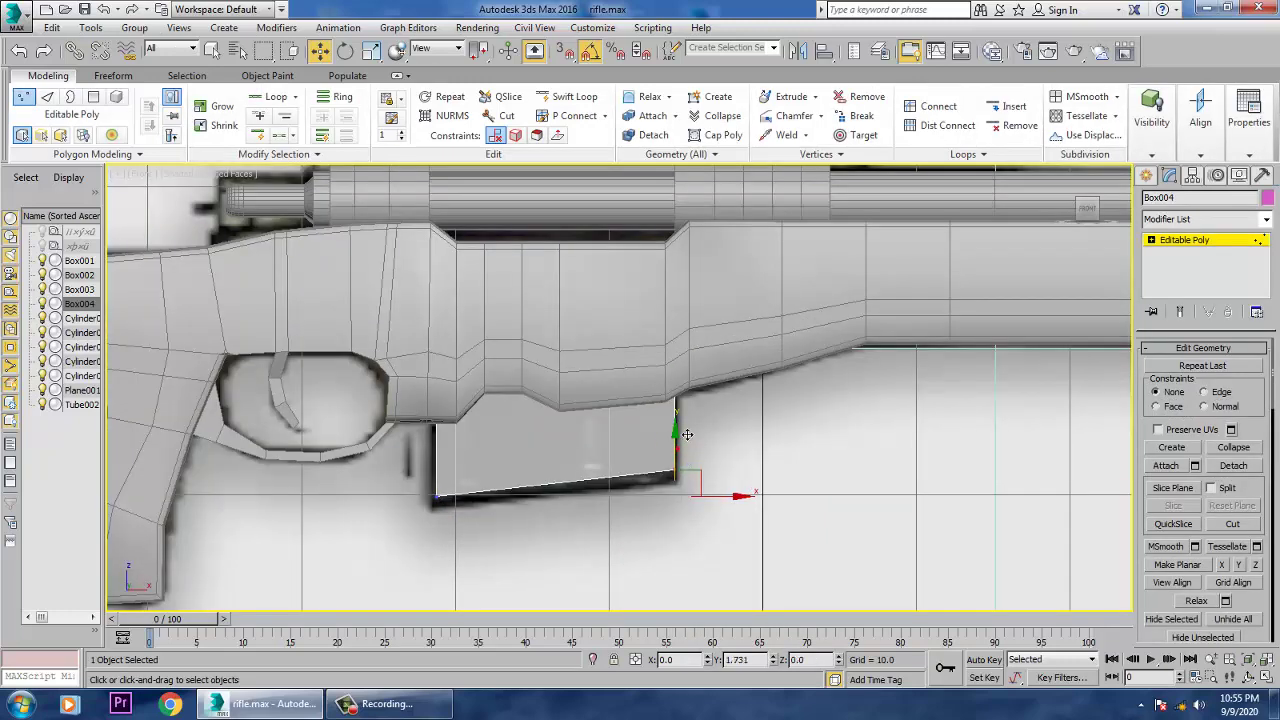
left_click_drag(395, 461, 536, 546)
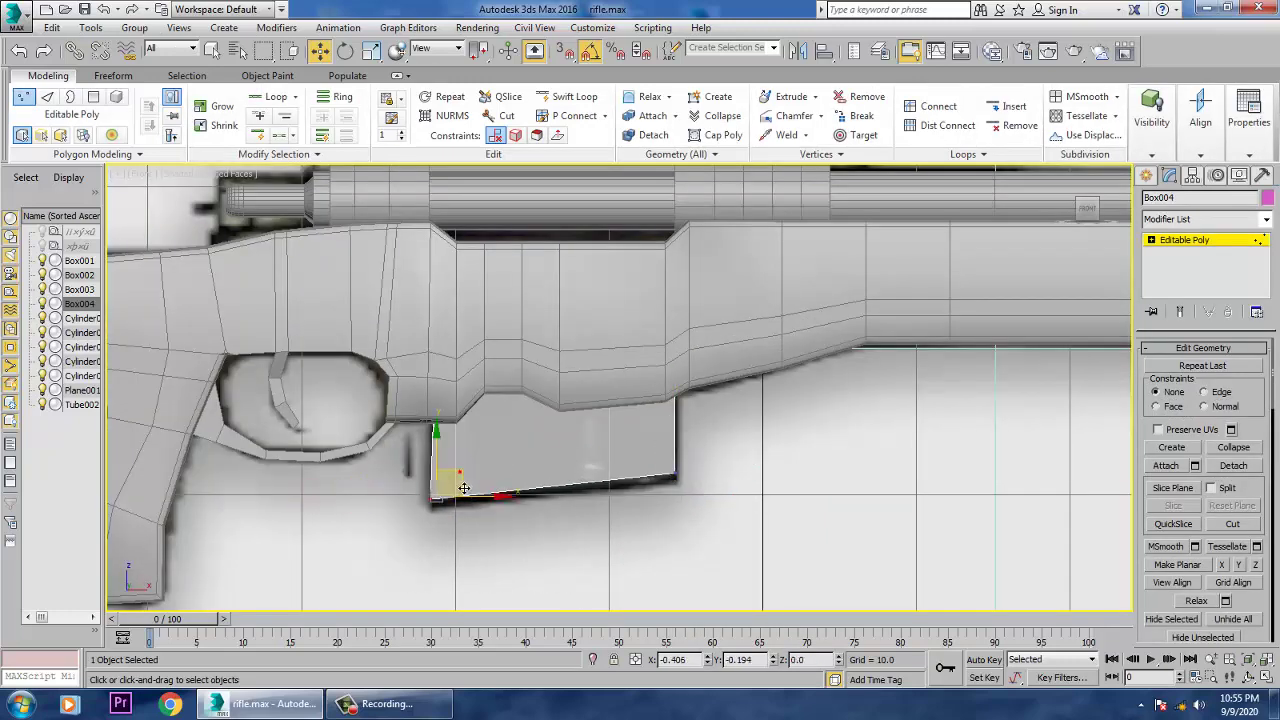
Scale the magazine box's thickness to about 126% and move it to Y 1.752 to fit the rifle body
key("alt+w")
key("alt+w")
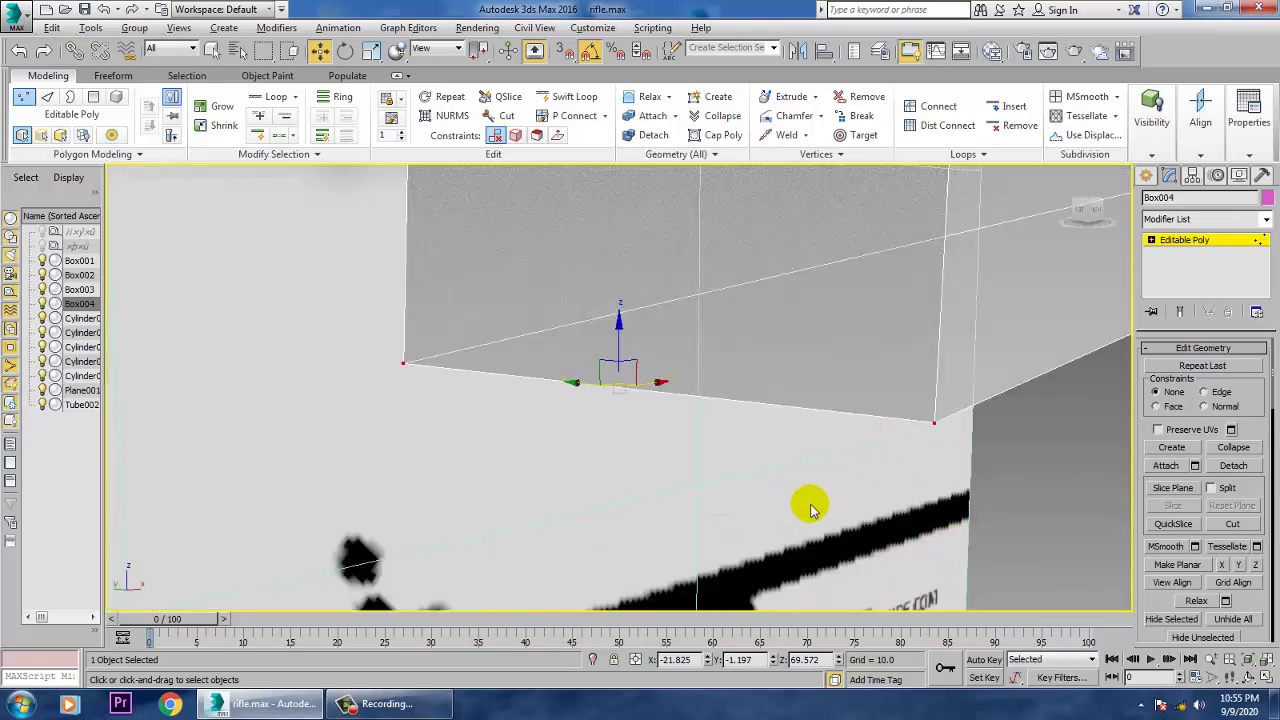
scroll(951, 449, "down", 5)
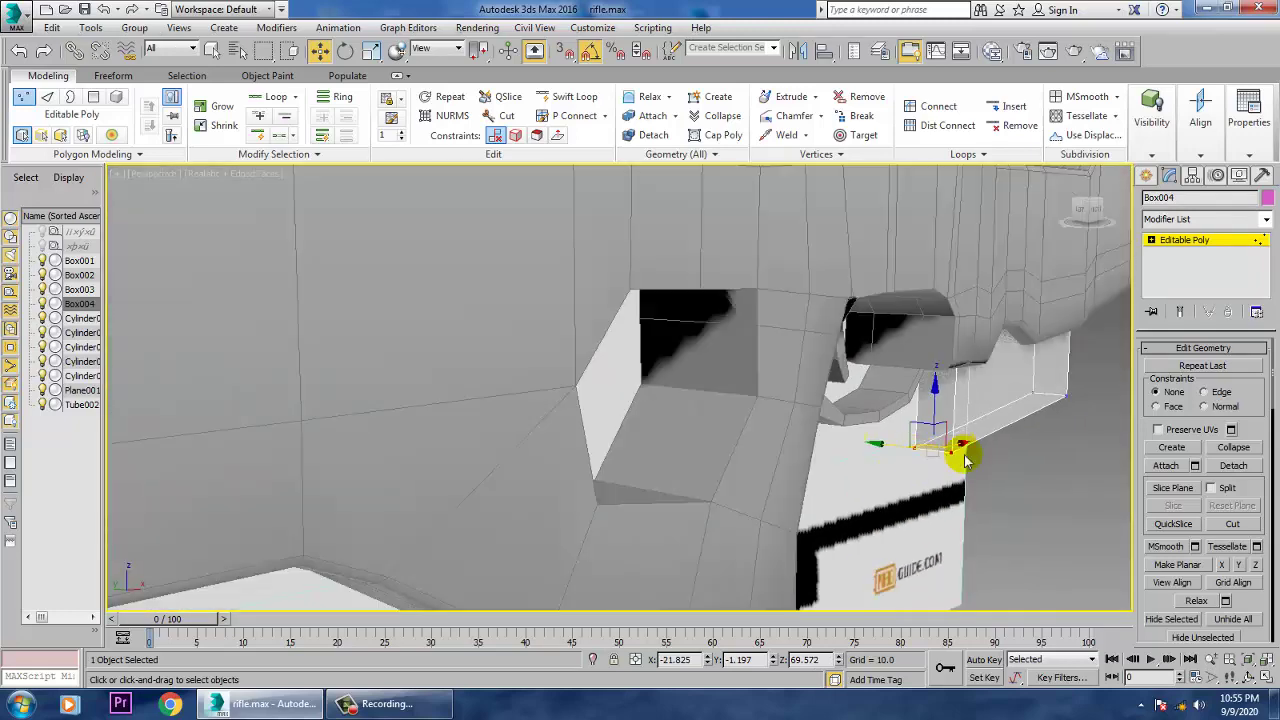
middle_click_drag(977, 440, 776, 404, "alt")
left_click(1174, 248)
key("r")
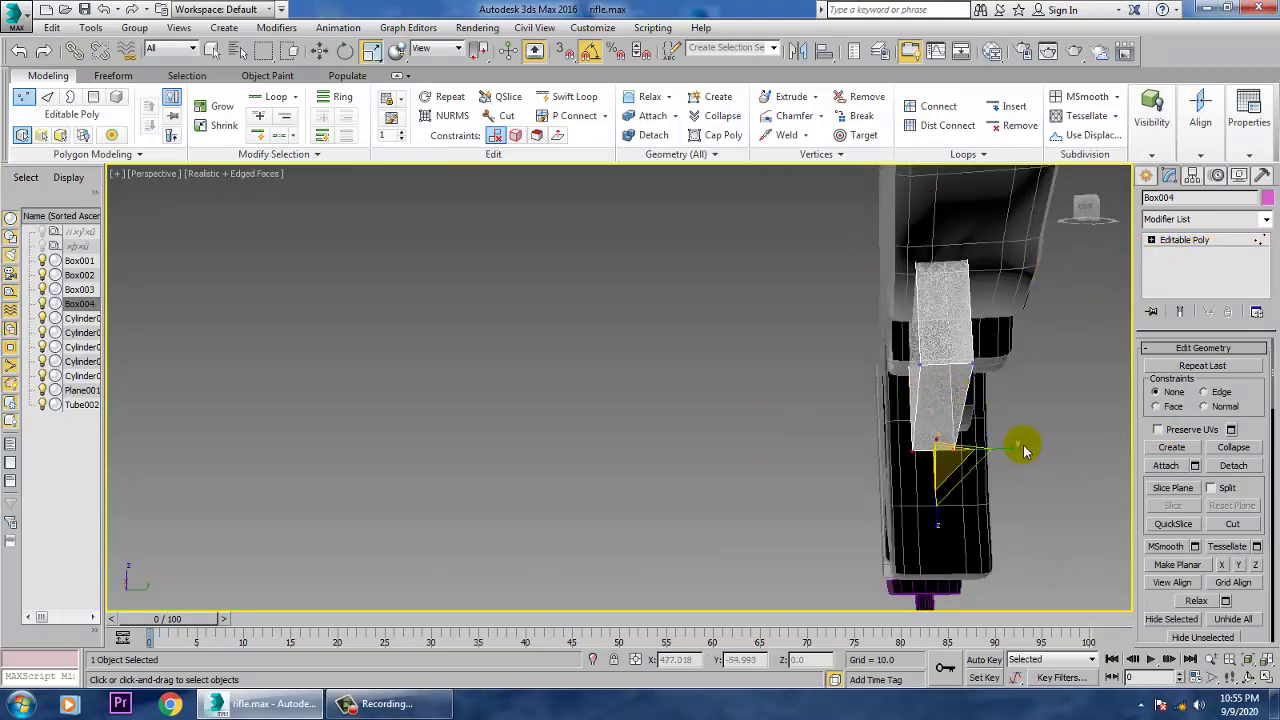
left_click(1180, 240)
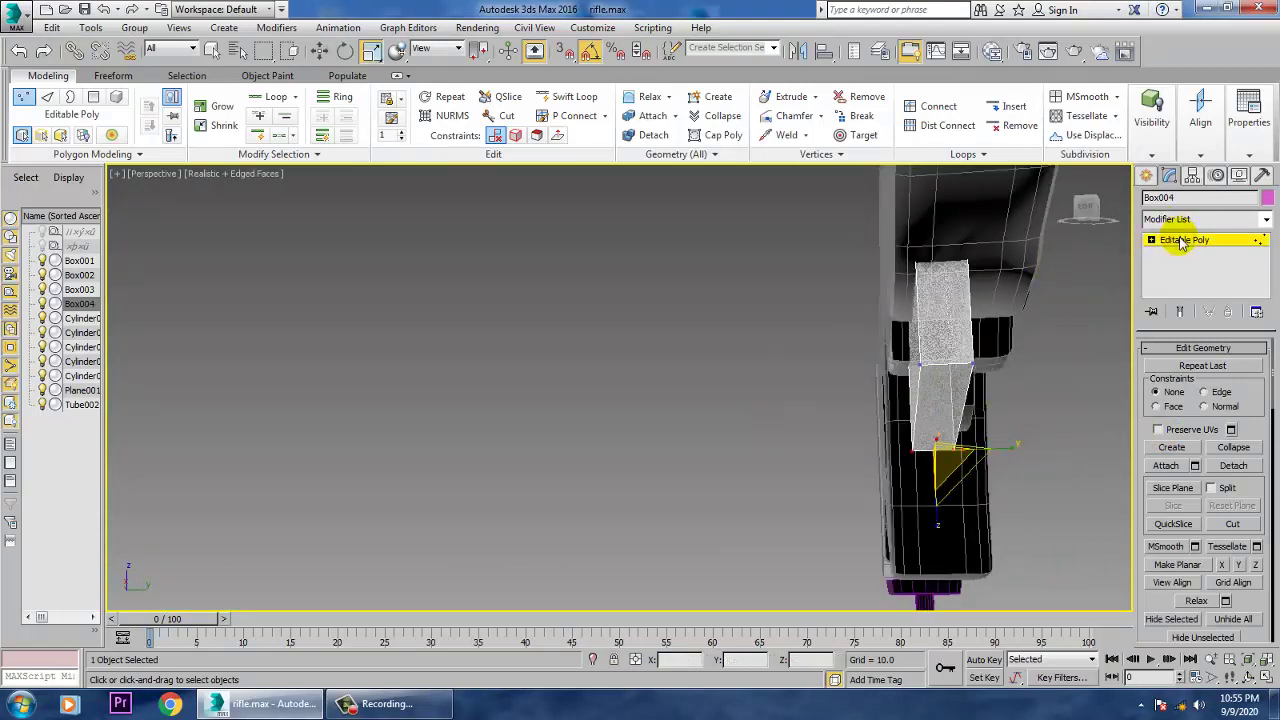
key("w")
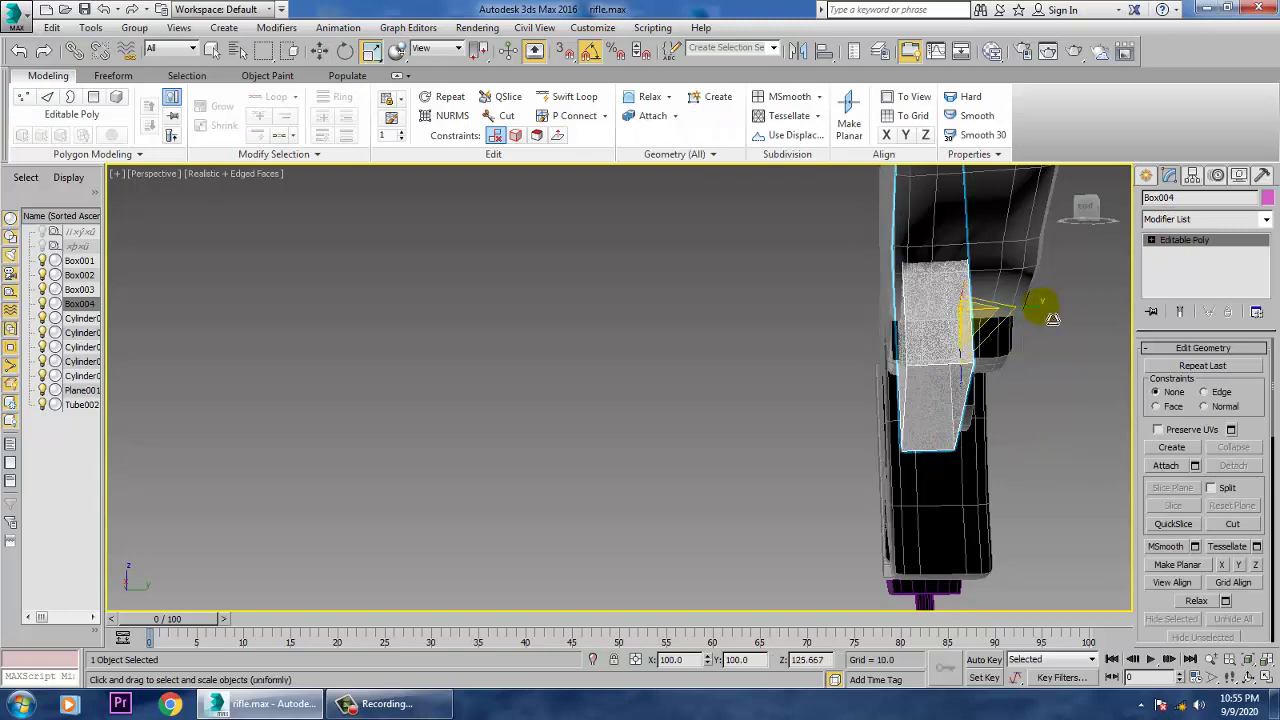
left_click_drag(1003, 305, 1039, 305)
middle_click_drag(972, 338, 1166, 384, "alt")
key("alt+w")
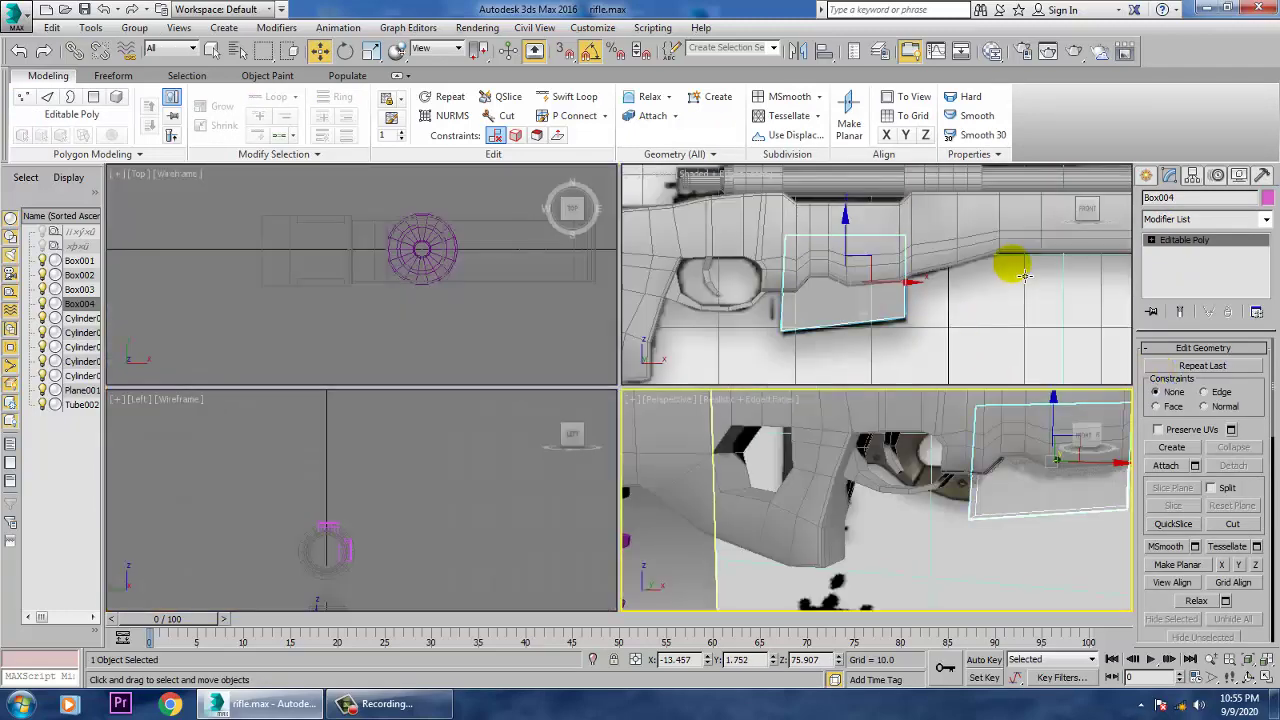
Compare the magazine and the whole rifle with the reference, toggling the reference plane's see-through display on and off
right_click(964, 284)
key("alt+w")
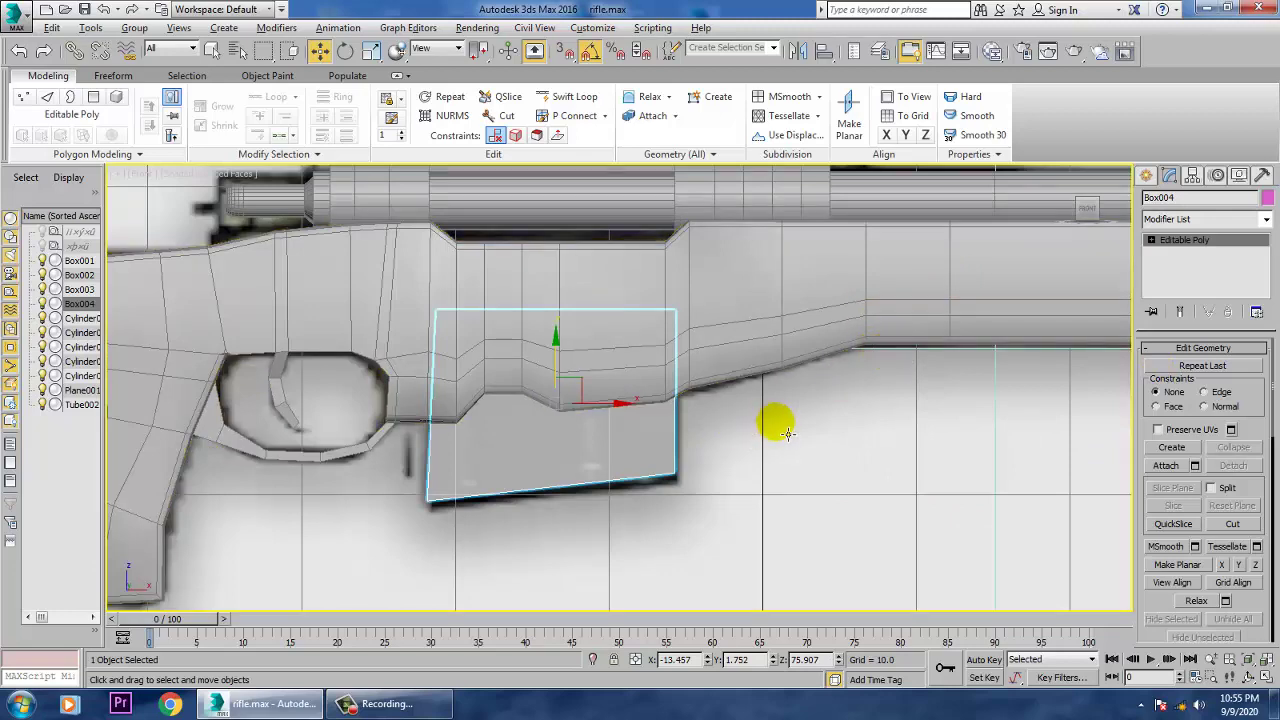
left_click(788, 450)
scroll(845, 462, "down", 5)
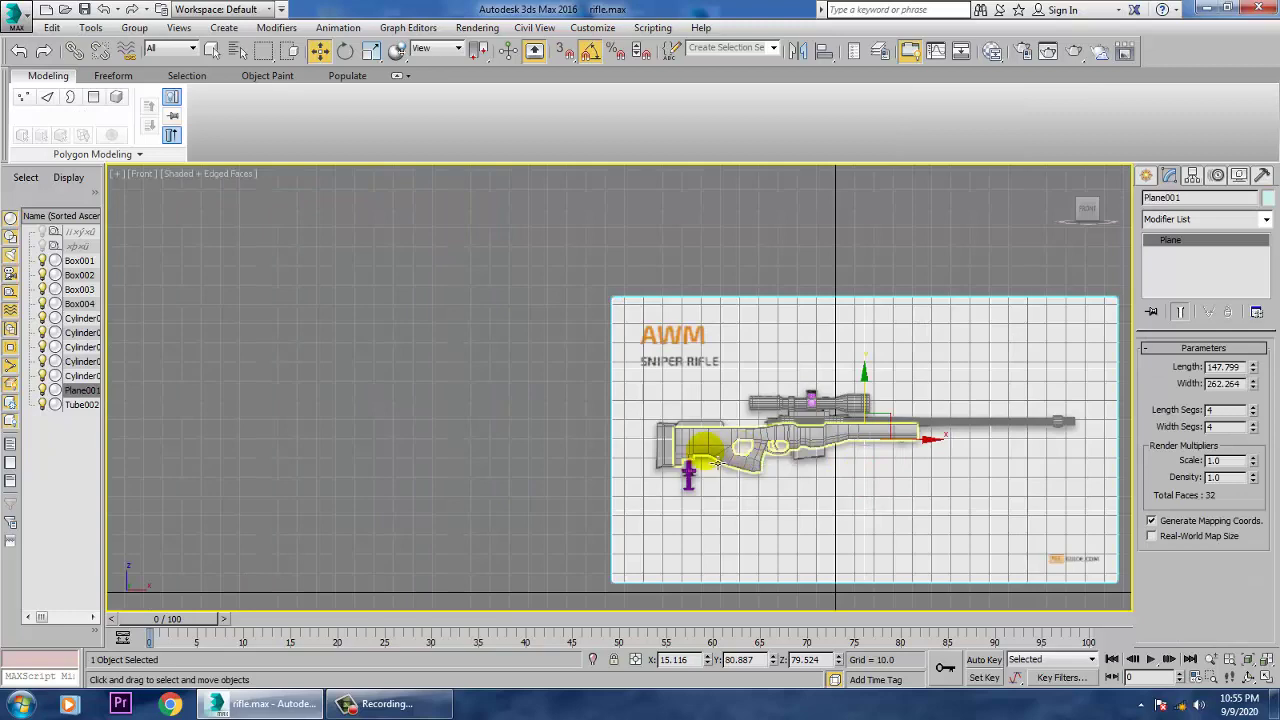
scroll(715, 450, "up", 8)
scroll(688, 468, "down", 8)
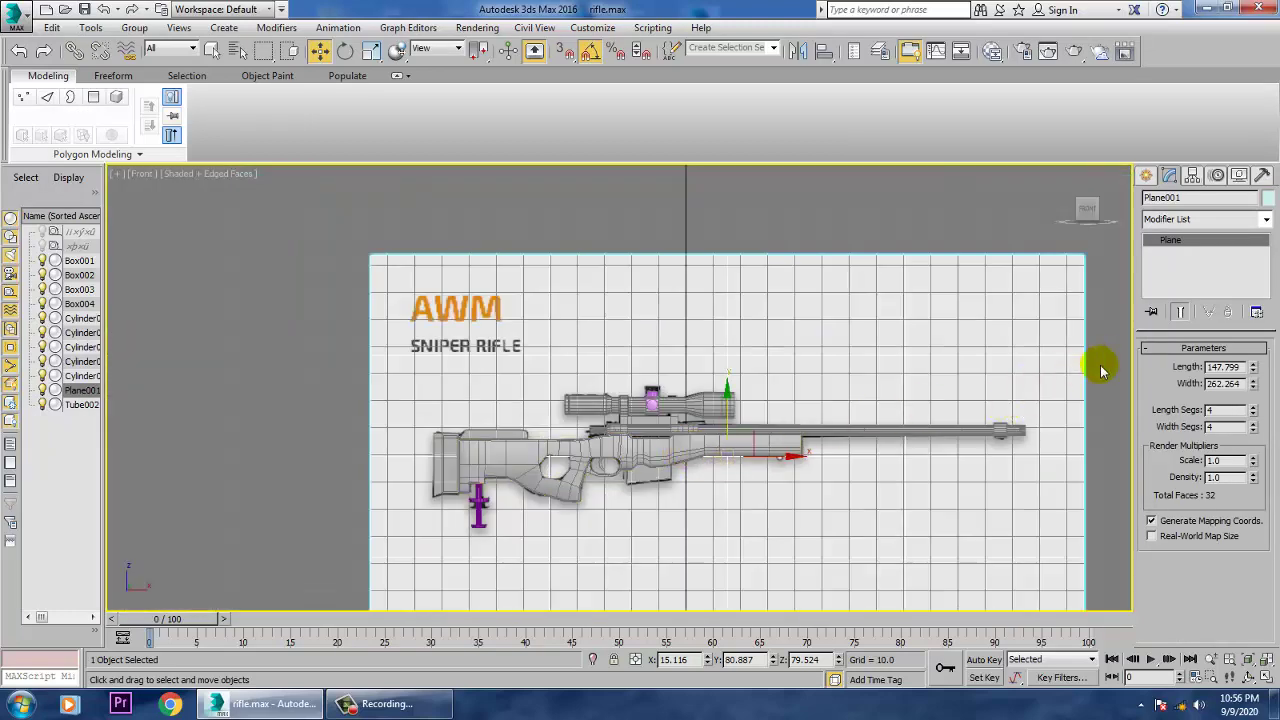
key("alt+x")
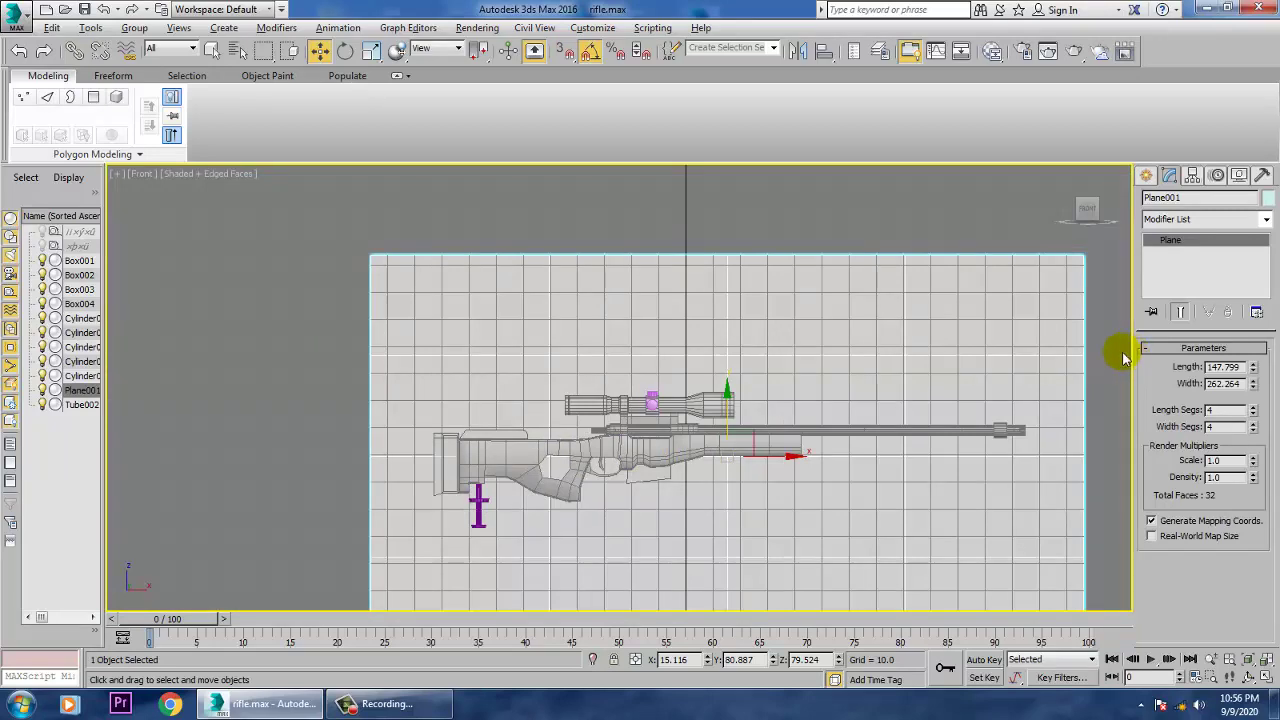
key("alt+x")
Give all the rifle parts, excluding the reference plane, the same grey object color
left_click_drag(285, 535, 283, 537)
left_click_drag(634, 208, 746, 316, "alt")
left_click(1265, 203)
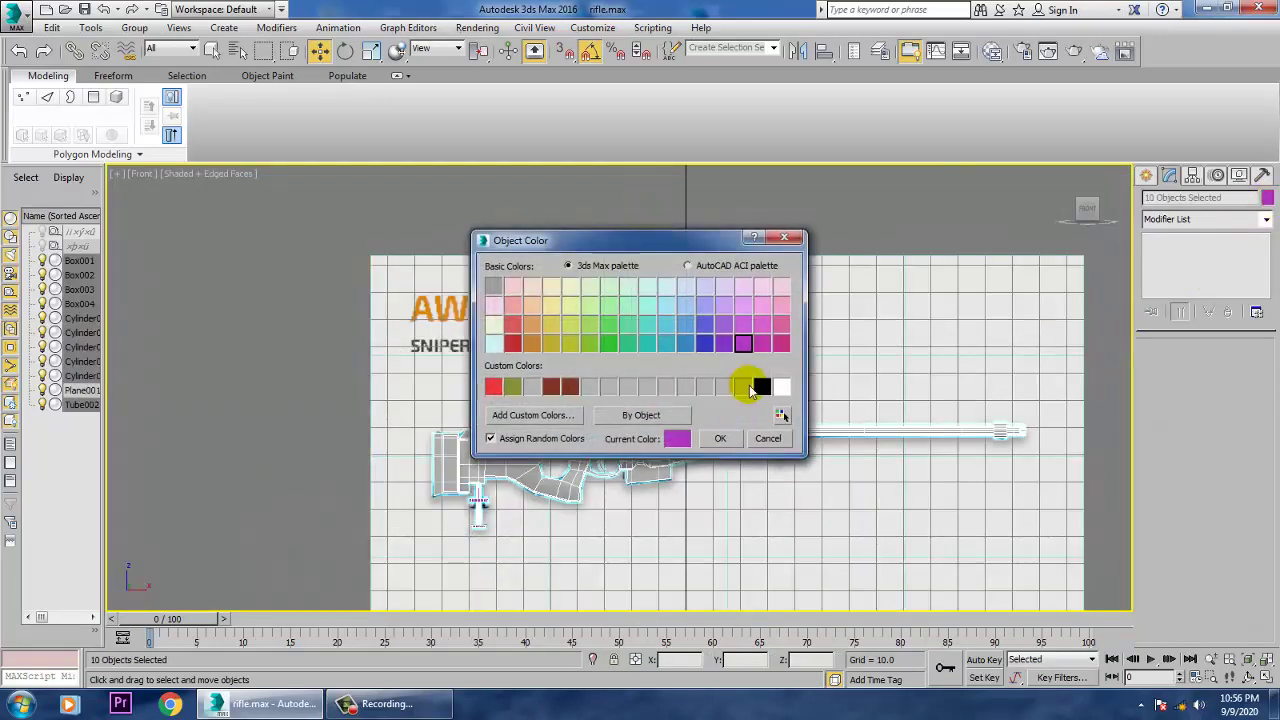
left_click(720, 439)
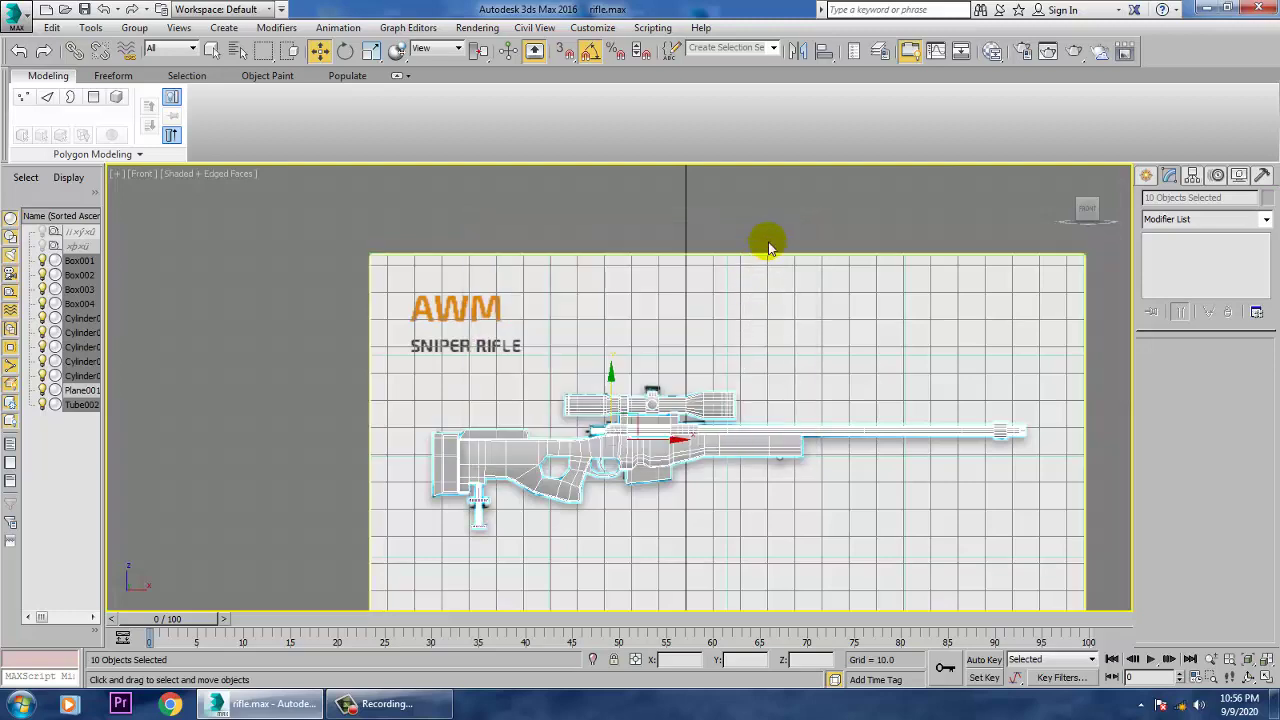
left_click(766, 243)
Move the reference plane along X to -123.564 so that its rifle image is uncovered beside the model
scroll(662, 457, "up", 2)
scroll(662, 457, "up", 4)
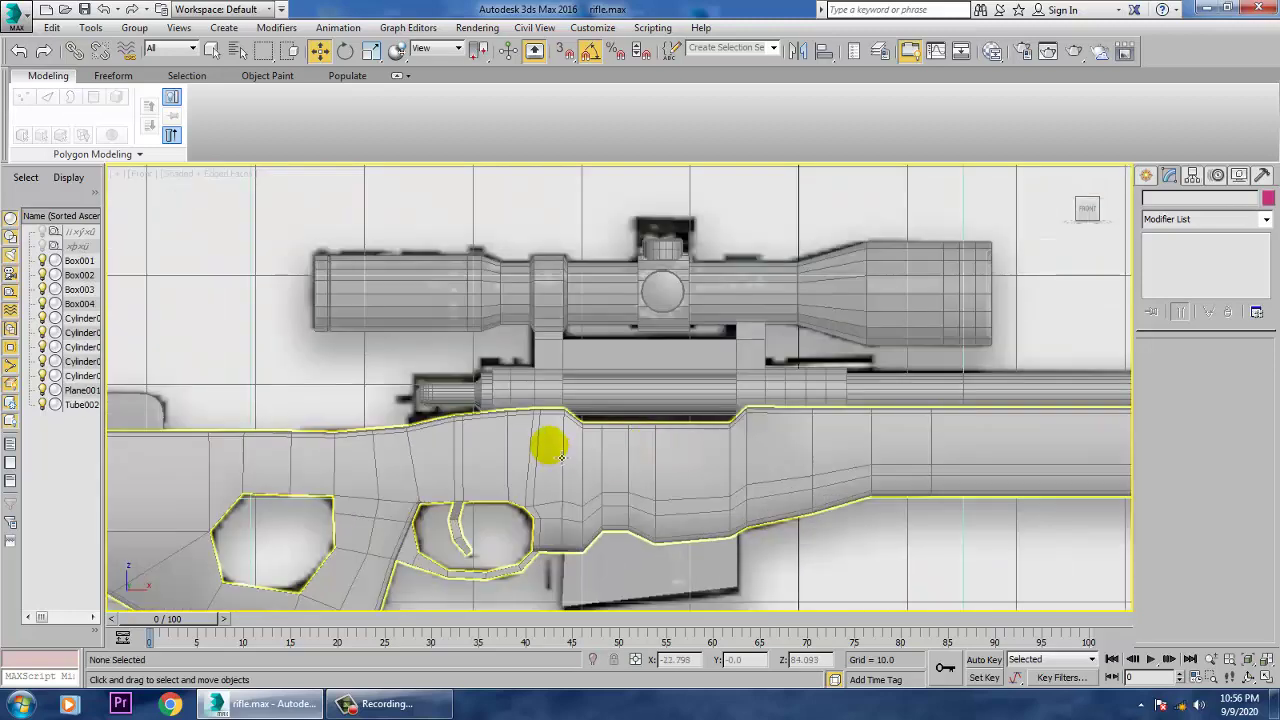
middle_click_drag(618, 324, 1038, 217)
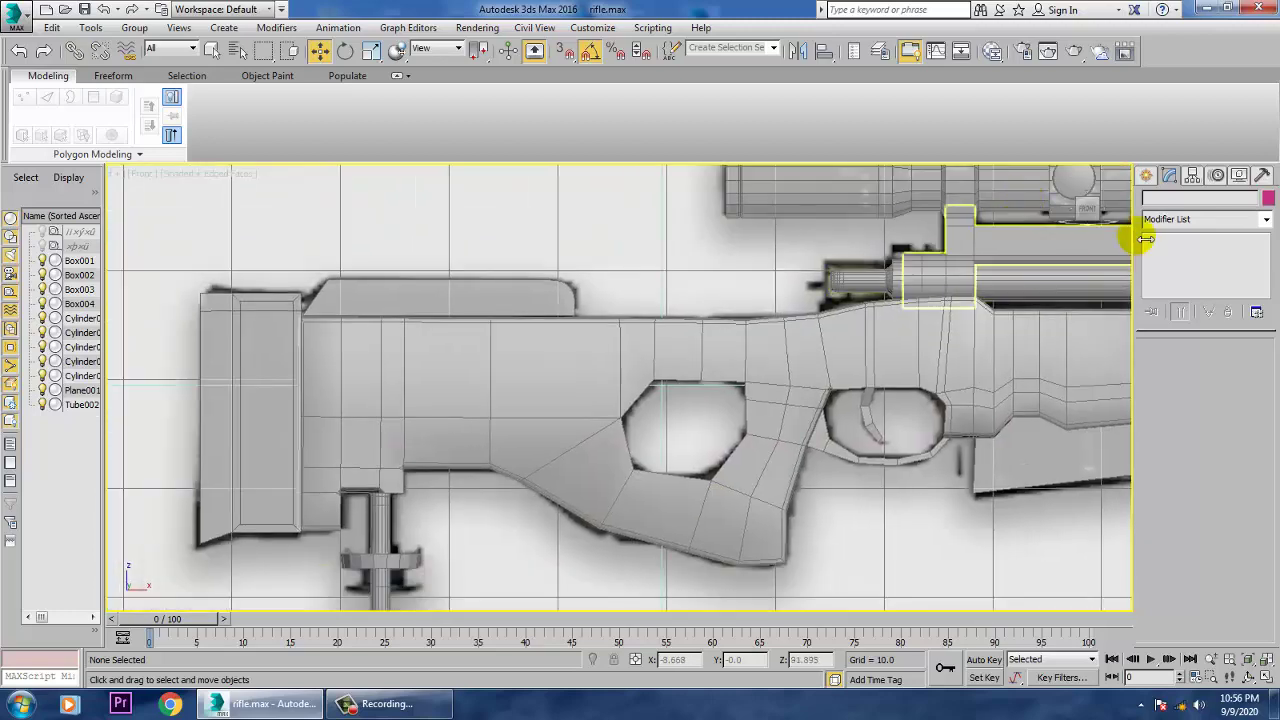
left_click(594, 243)
key("z")
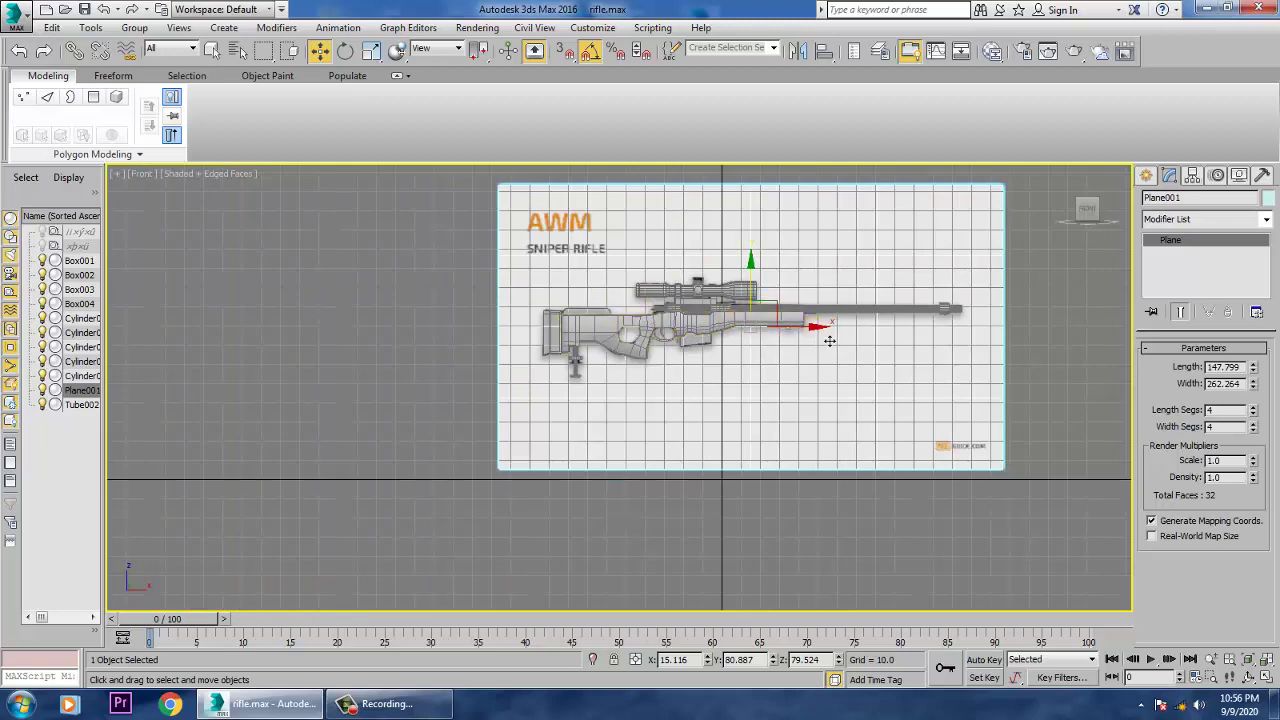
left_click_drag(820, 327, 553, 327)
scroll(411, 357, "up", 5)
middle_click_drag(433, 380, 736, 479)
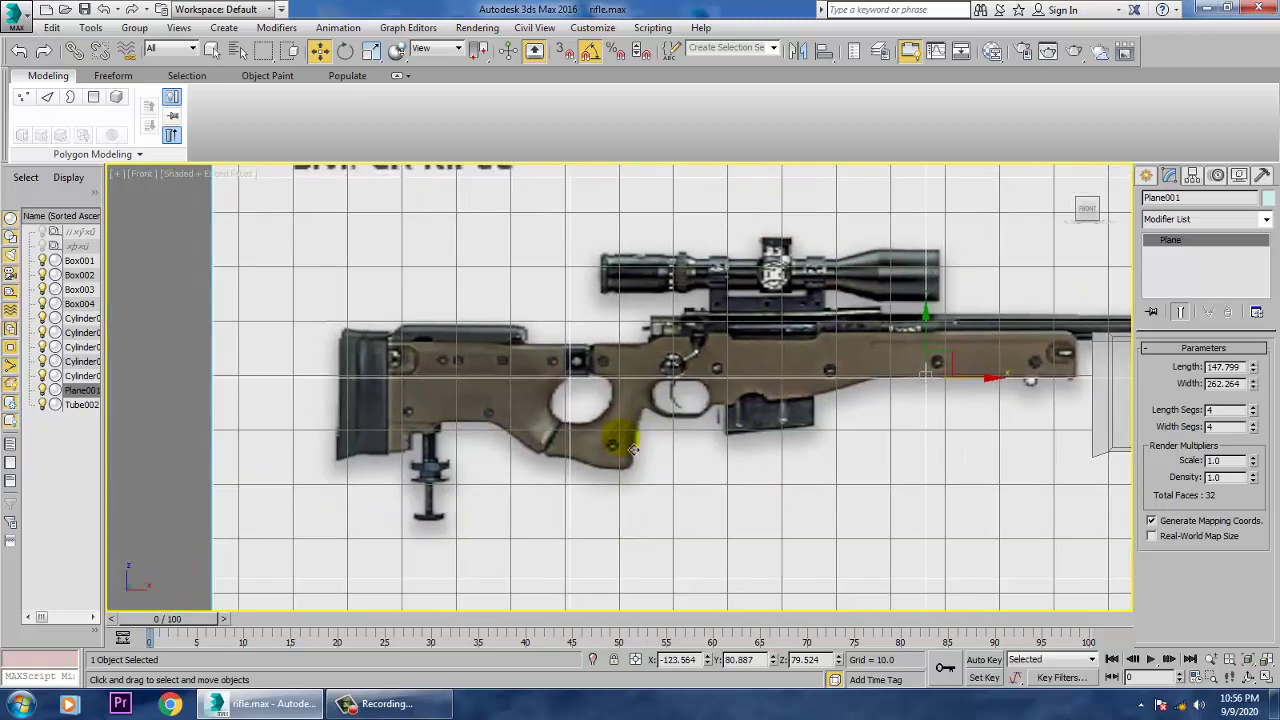
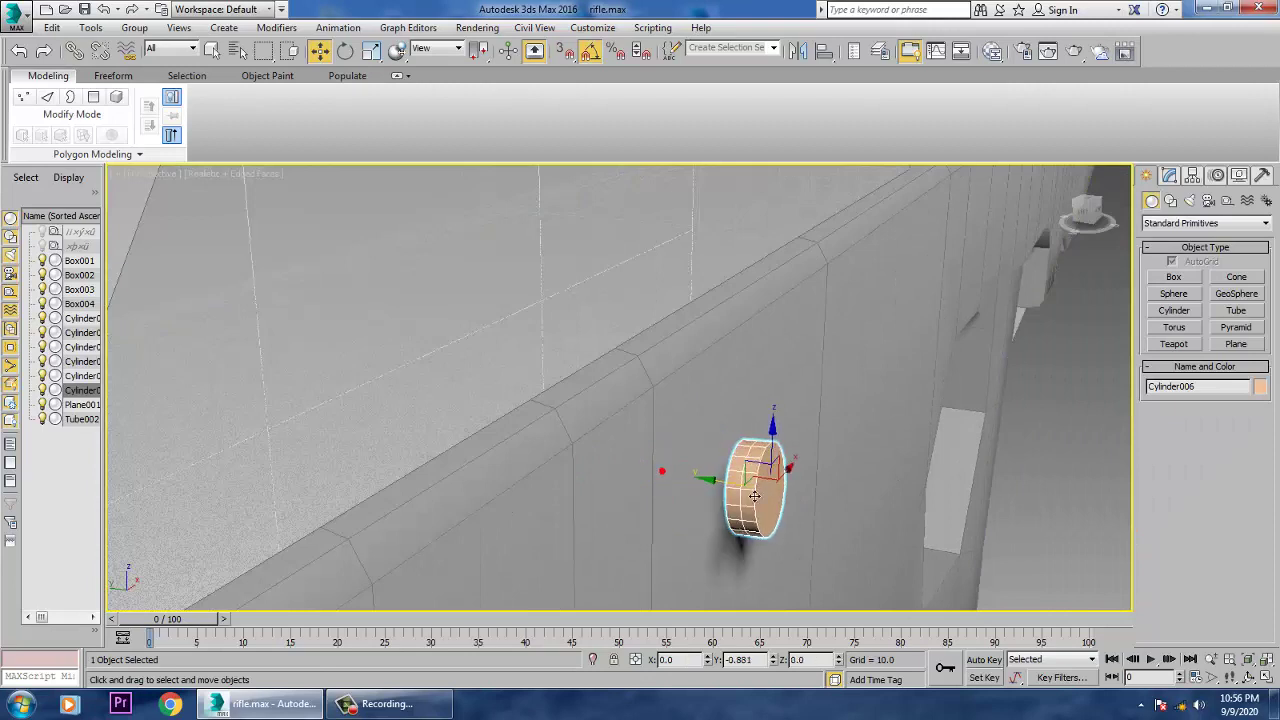
Rotate the small screw-head cylinder on the stock's side to X 89.697 with angle snap off so that it stands upright
key("z")
key("alt+w")
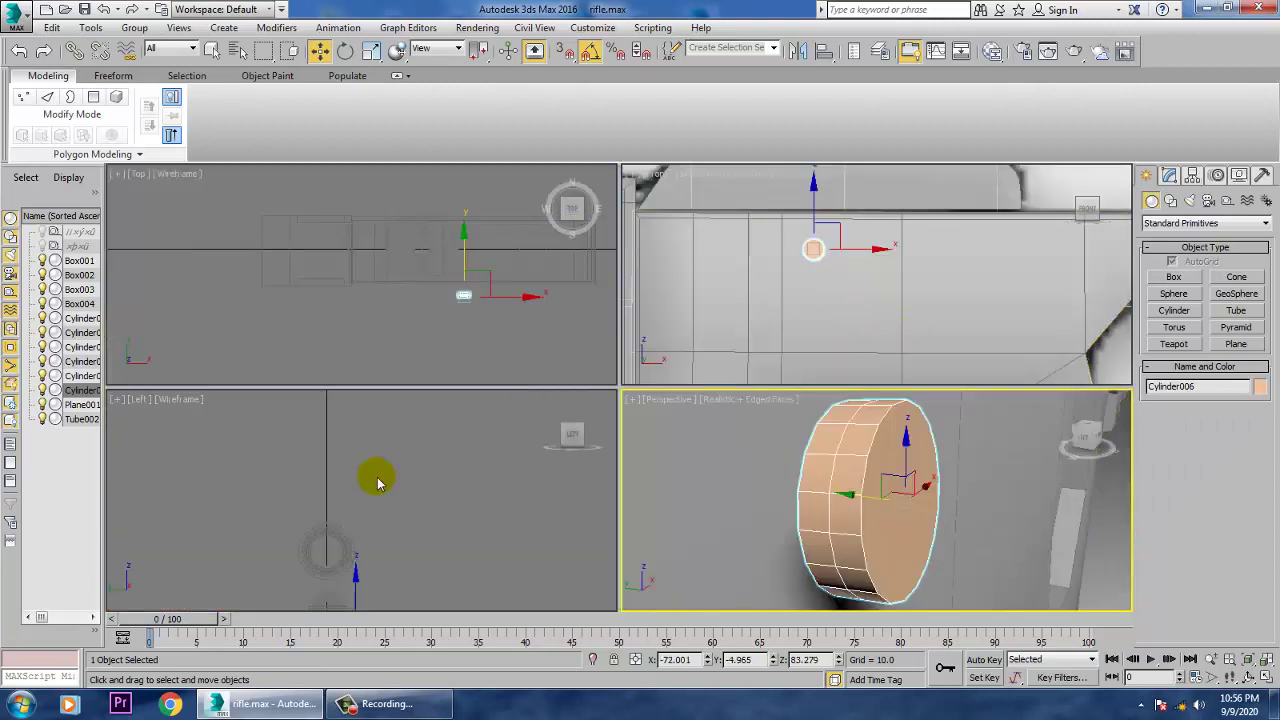
right_click(427, 500)
key("alt+w")
key("z")
scroll(555, 449, "down", 1)
middle_click_drag(553, 432, 562, 467)
scroll(562, 467, "down", 5)
scroll(654, 417, "up", 4)
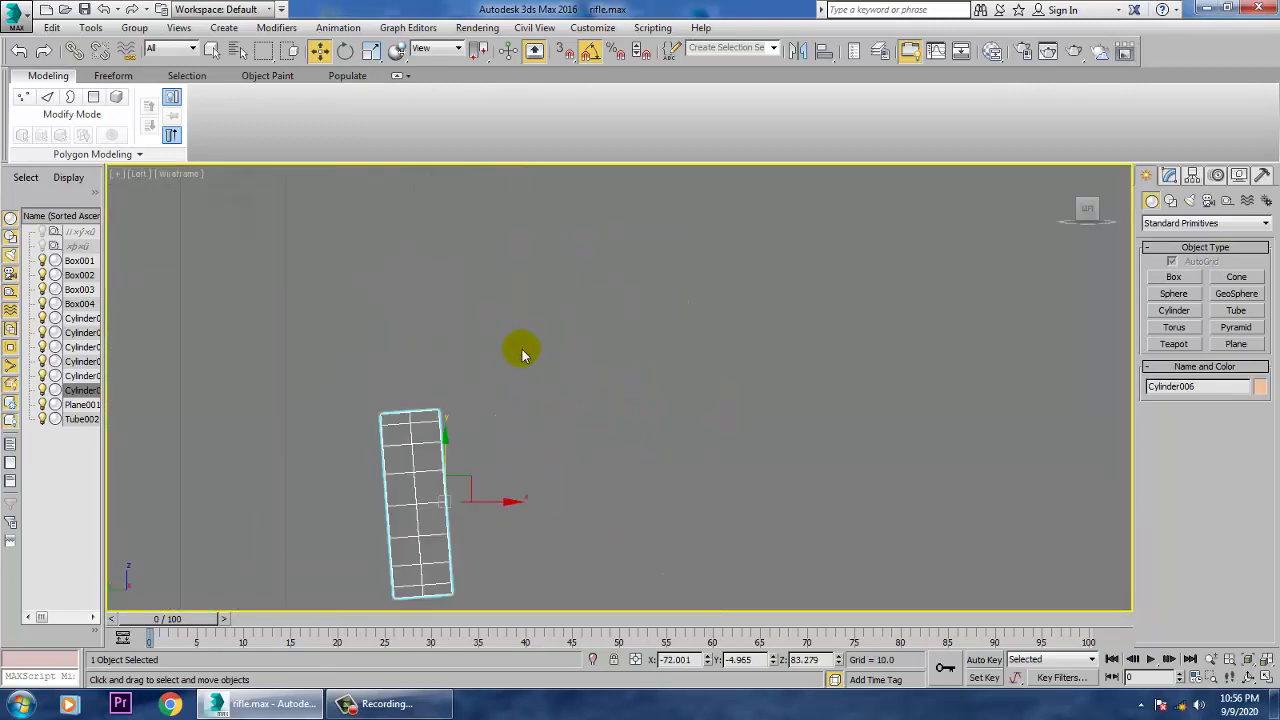
key("e")
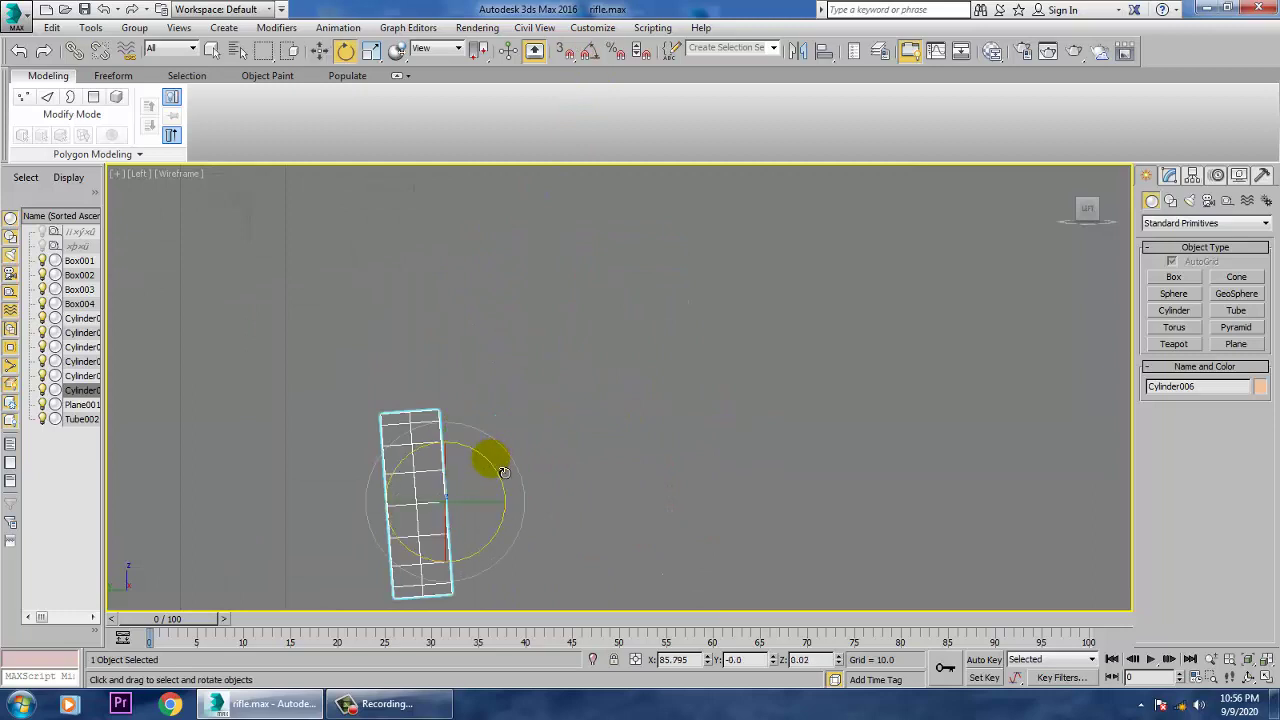
left_click_drag(503, 472, 532, 473)
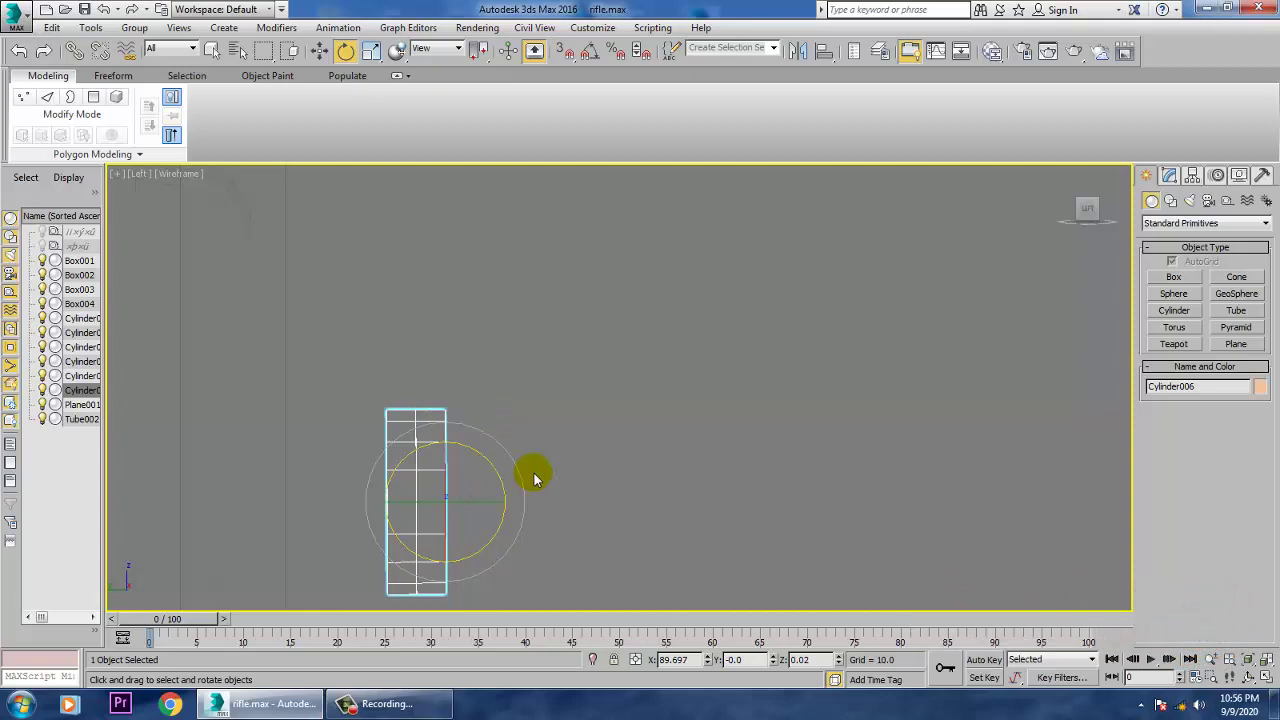
Convert the screw-head cylinder on the stock's side to an editable poly
key("alt+w")
middle_click_drag(846, 508, 714, 491)
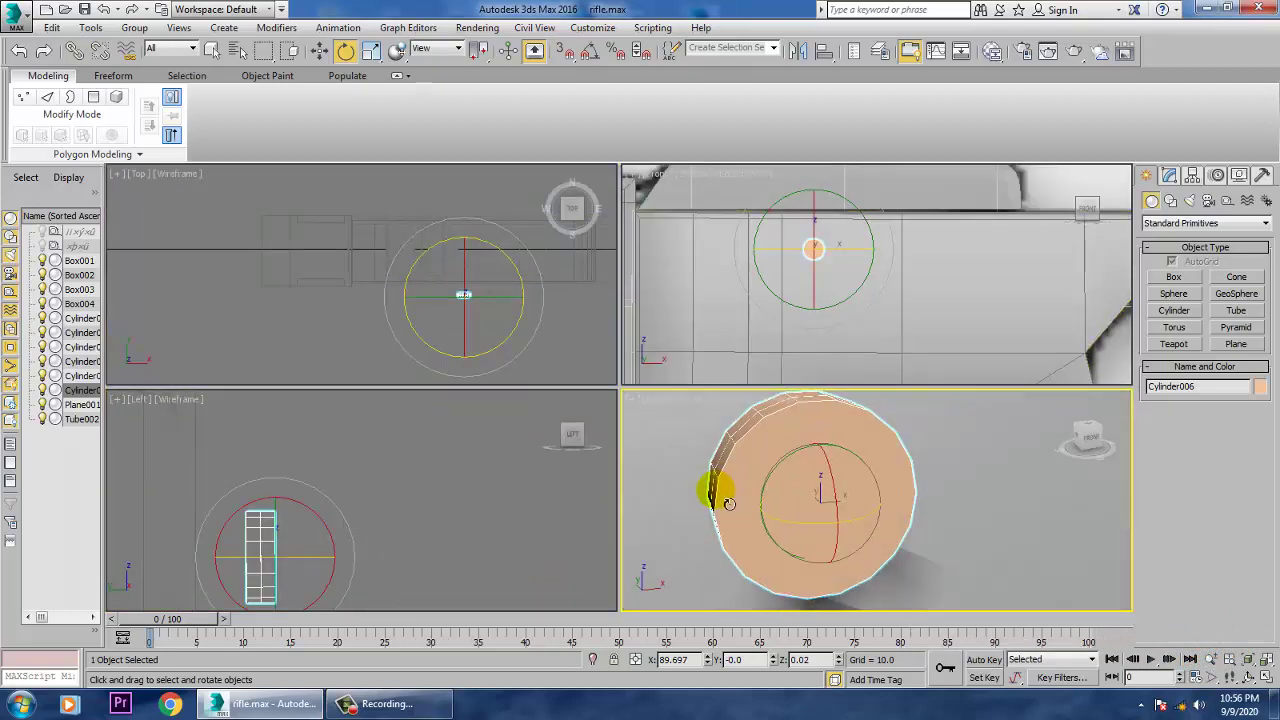
key("alt+w")
right_click(573, 283)
mouse_move(580, 434)
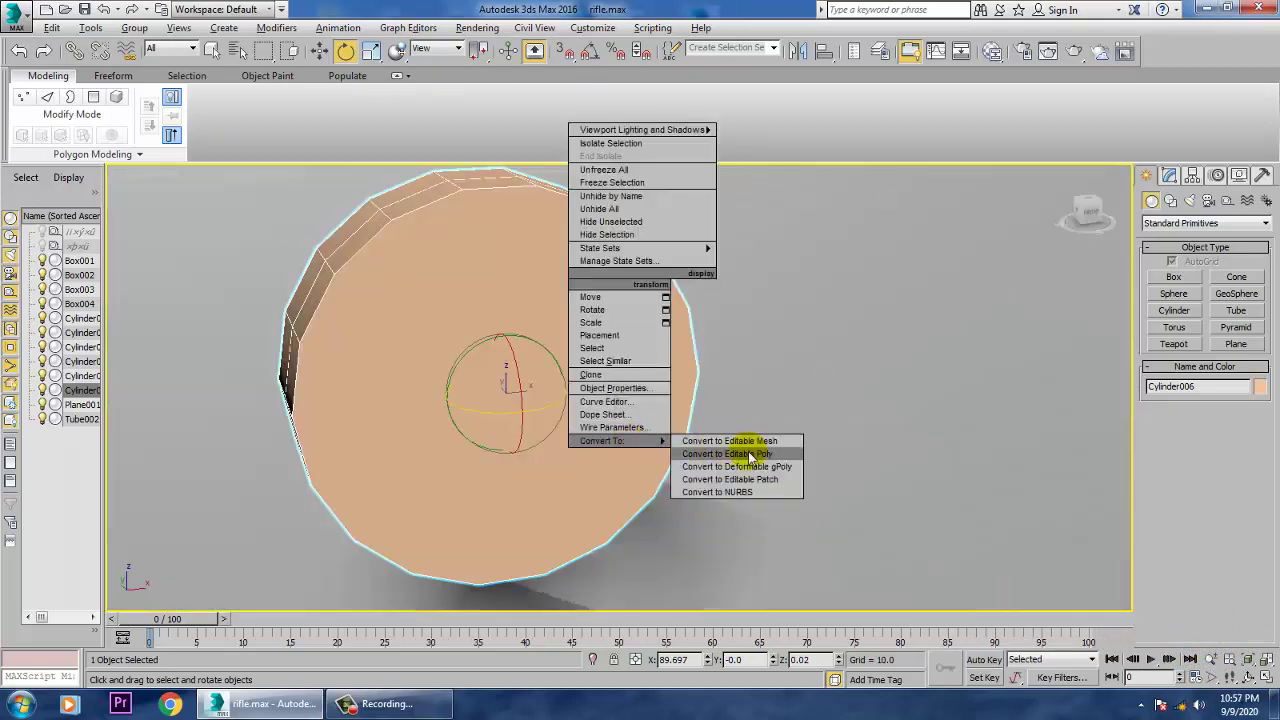
left_click(750, 456)
key("w")
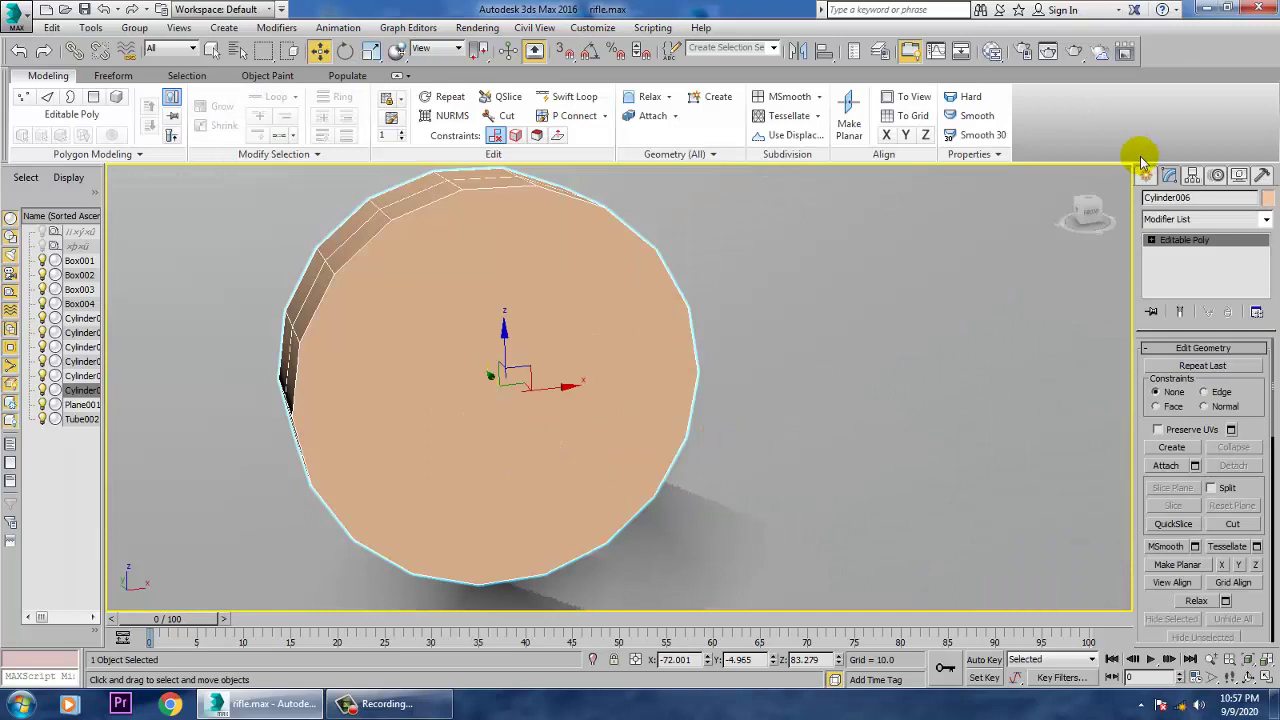
Cut two roughly parallel vertical edges across the screw head's front face, about its centre, to outline a narrow strip
right_click(523, 301)
left_click(468, 168)
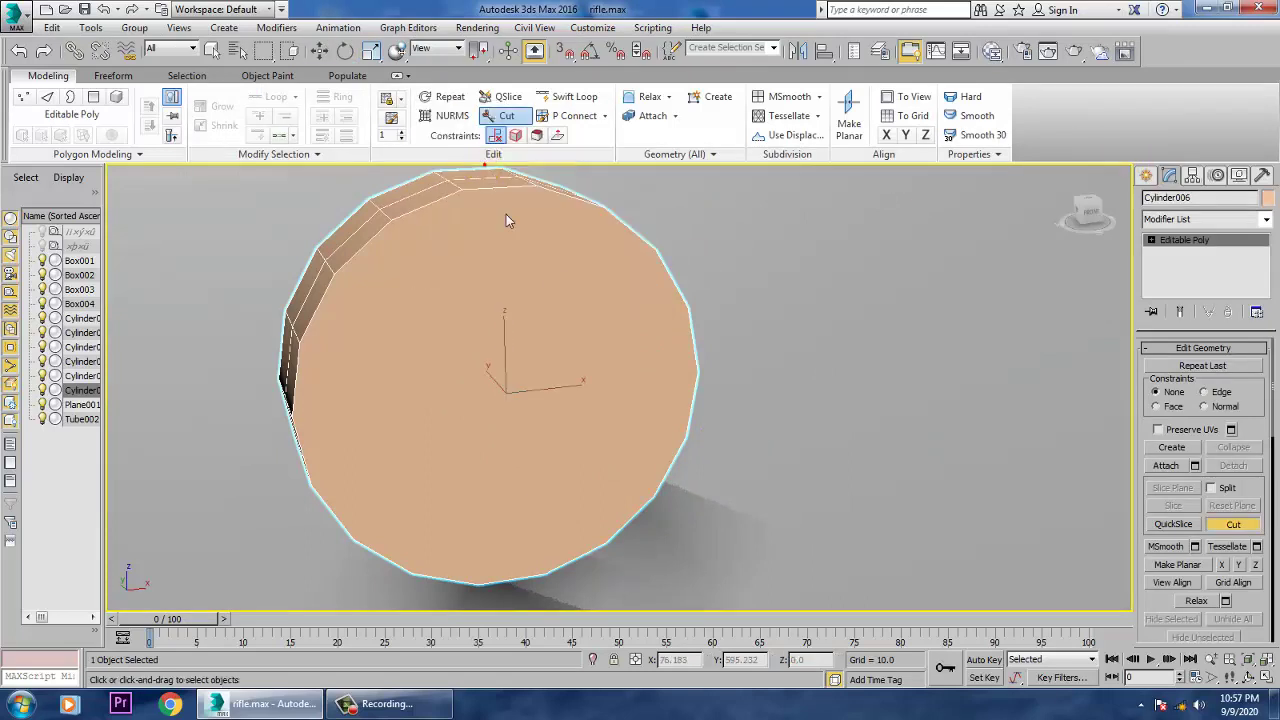
middle_click_drag(510, 288, 496, 292, "alt")
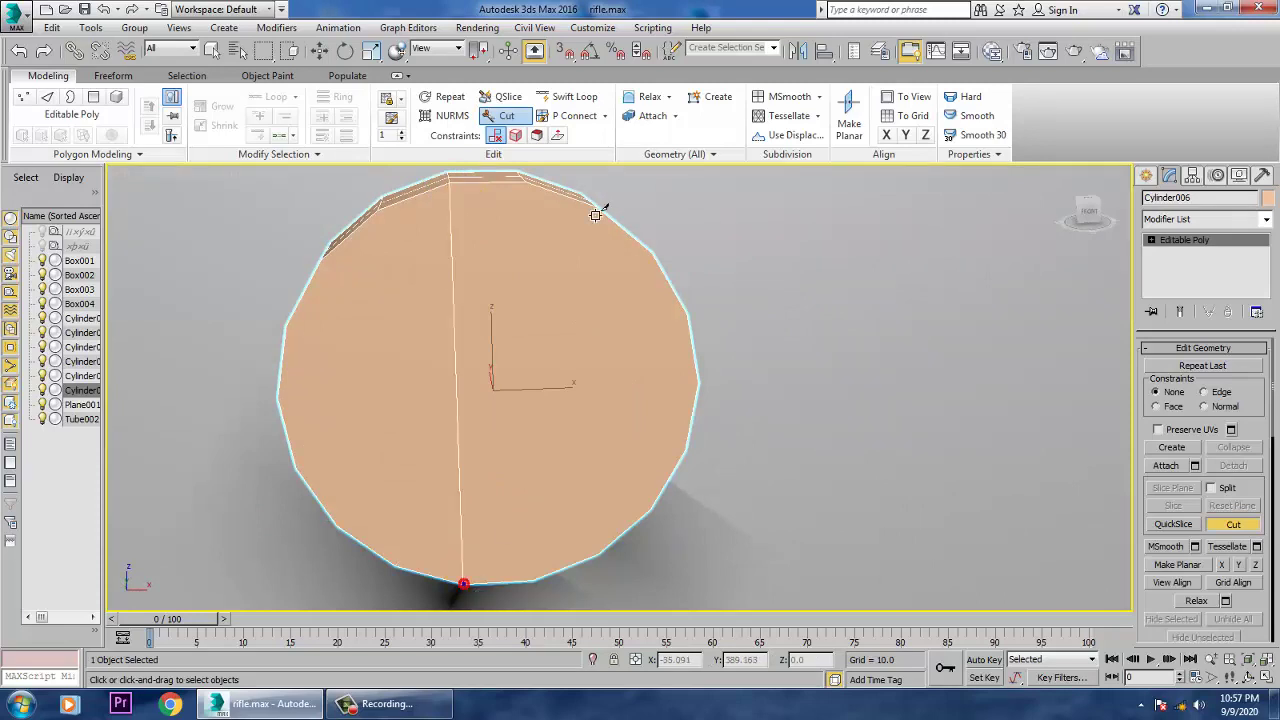
left_click(525, 181)
left_click(531, 584)
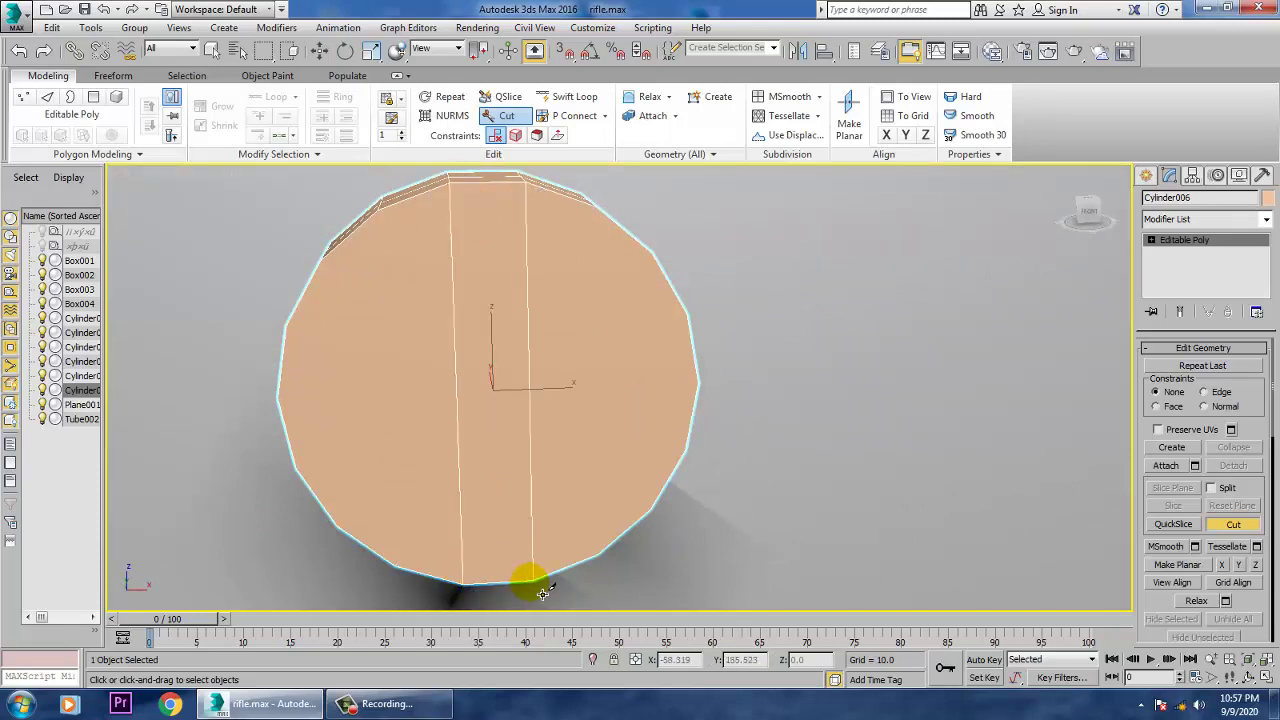
right_click(697, 548)
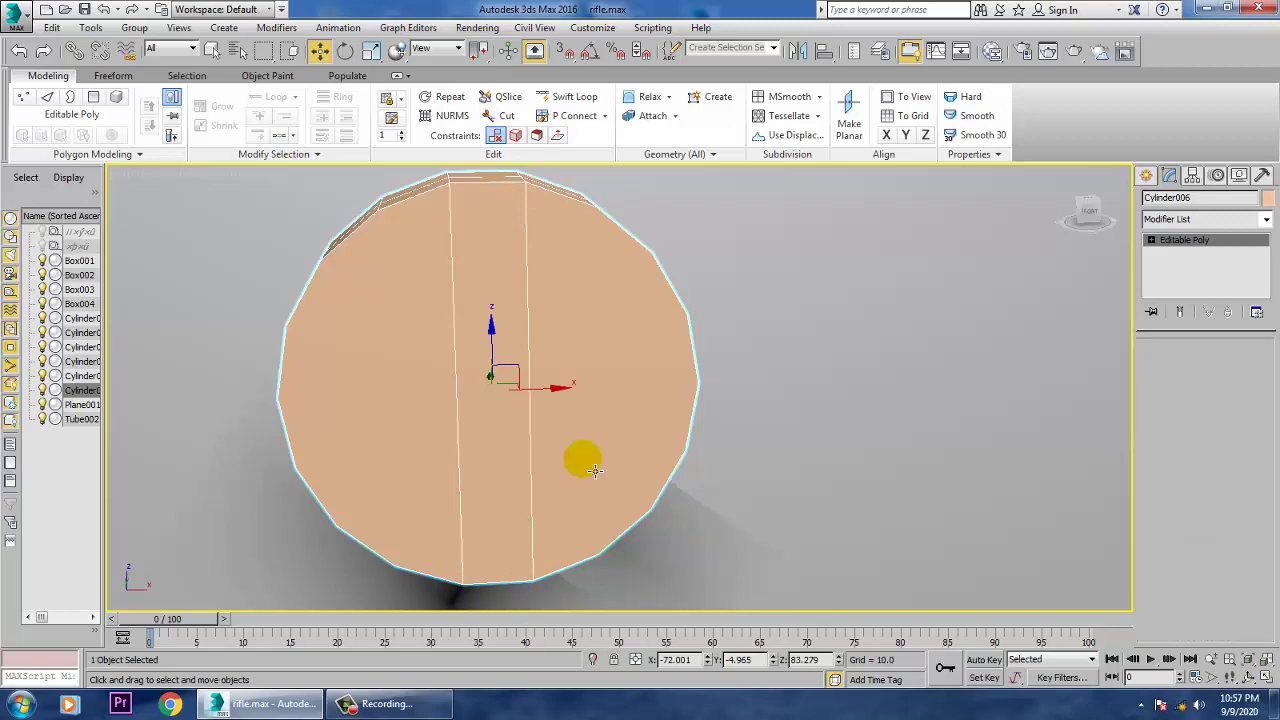
Inset the narrow central strip polygon on the screw head's front face slightly, leaving a thin border around it
key("4")
left_click(474, 313)
middle_click_drag(557, 400, 606, 394, "alt")
left_click(1237, 566)
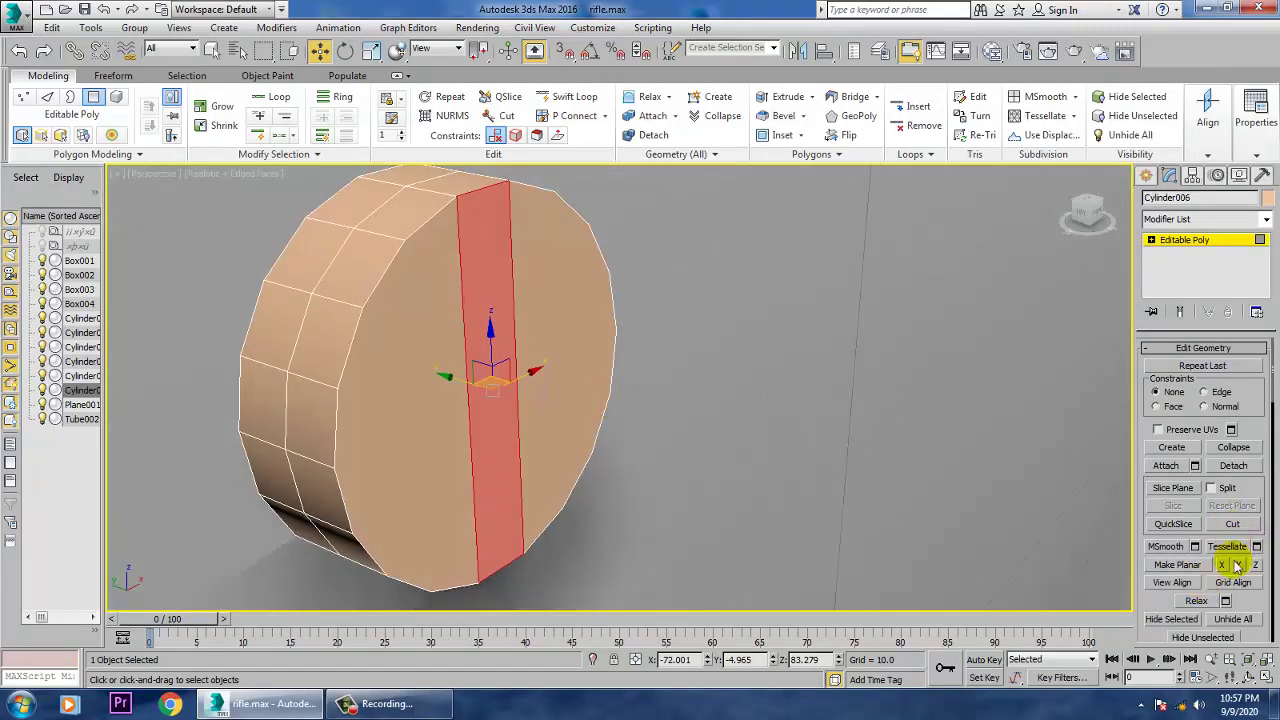
scroll(1253, 610, "up", 6)
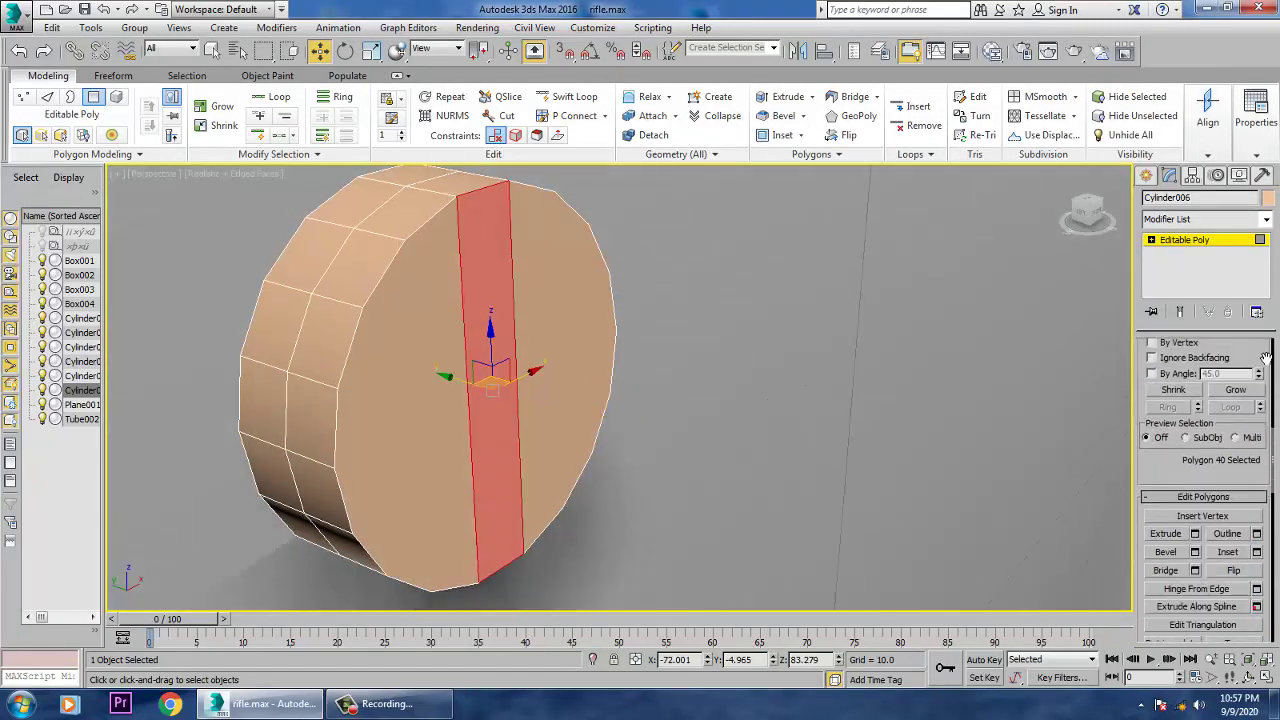
left_click(1257, 547)
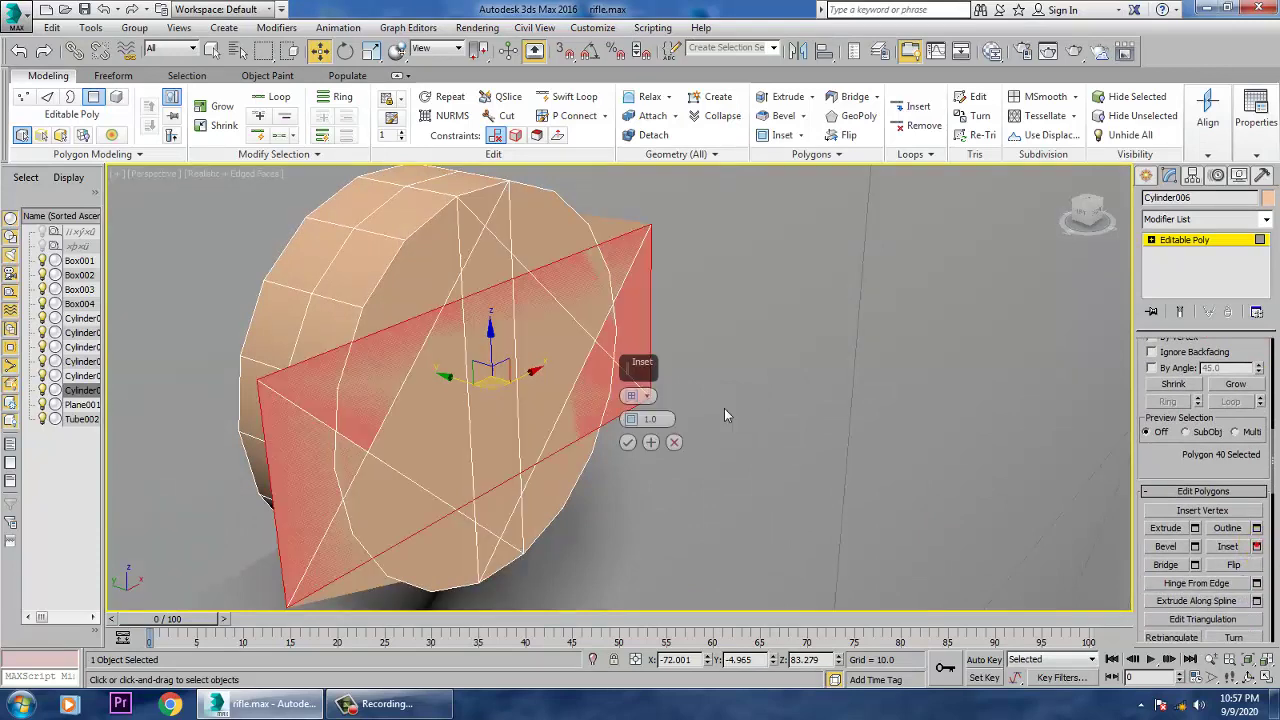
mouse_move(636, 422)
left_mouse_down()
mouse_move(649, 452)
mouse_move(633, 421)
left_mouse_up()
left_click(628, 443)
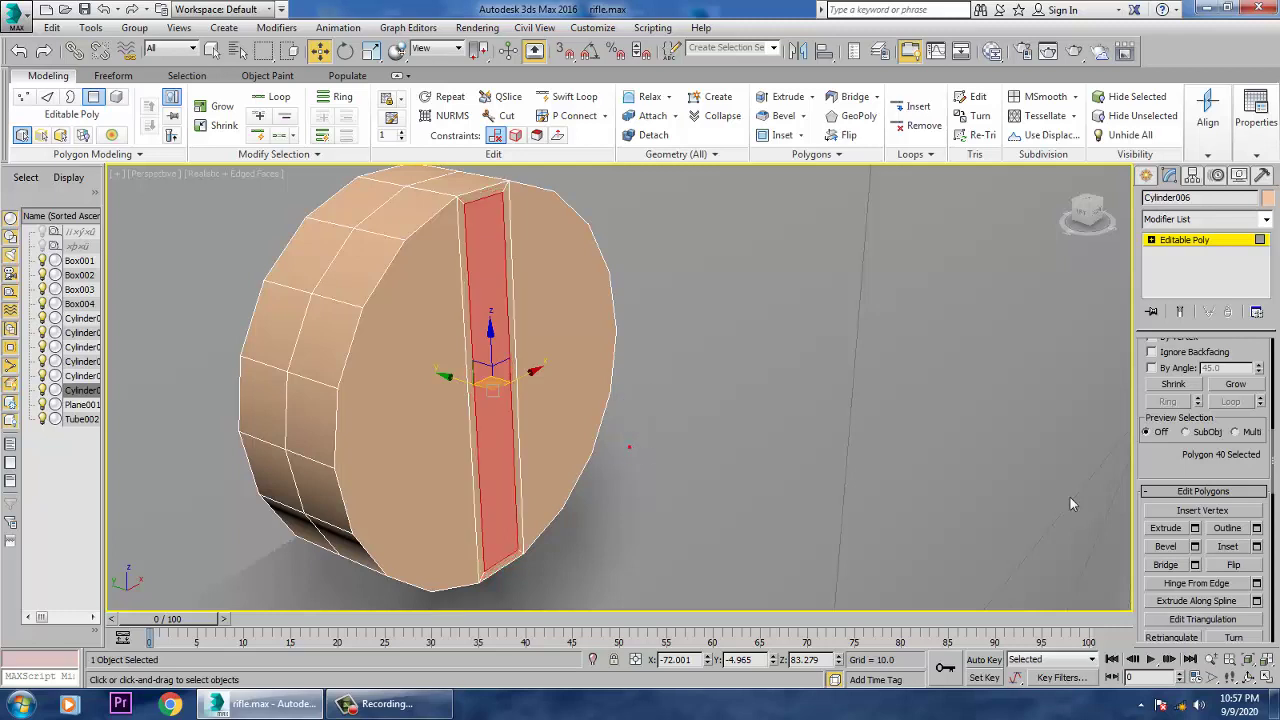
left_click(1195, 547)
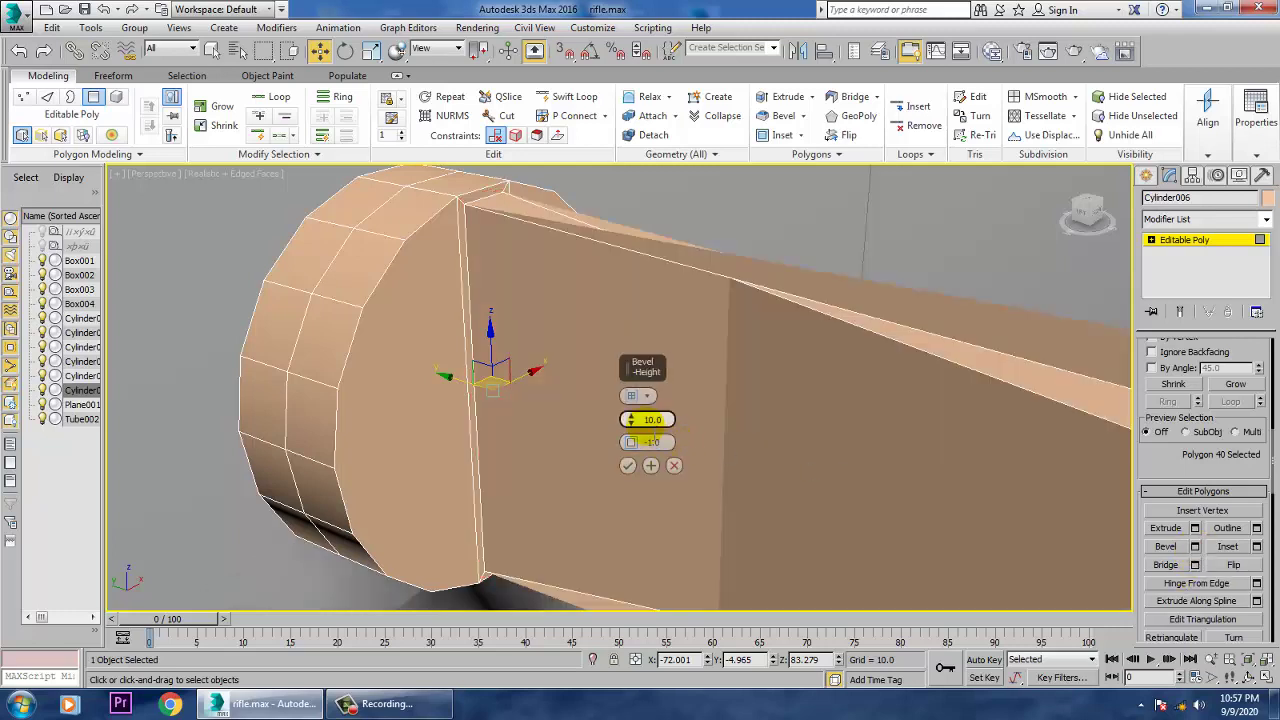
left_click_drag(636, 442, 660, 451)
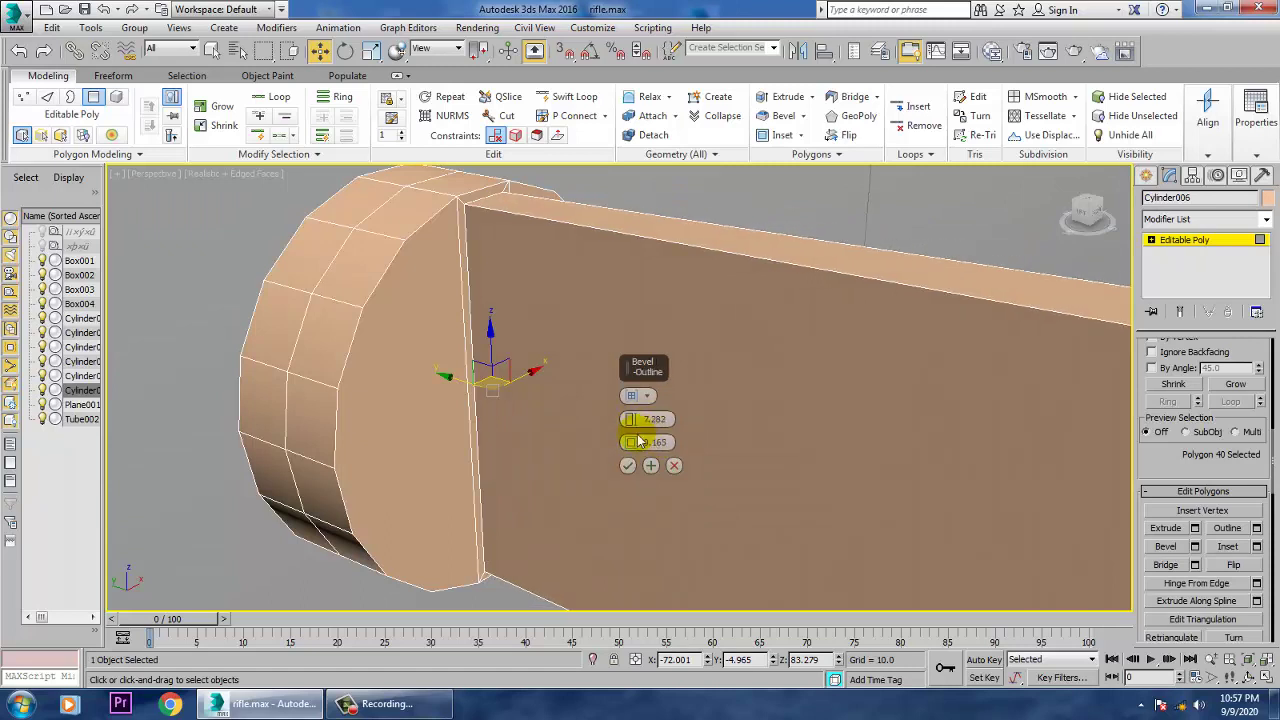
left_click_drag(631, 445, 643, 476)
key("ctrl+z")
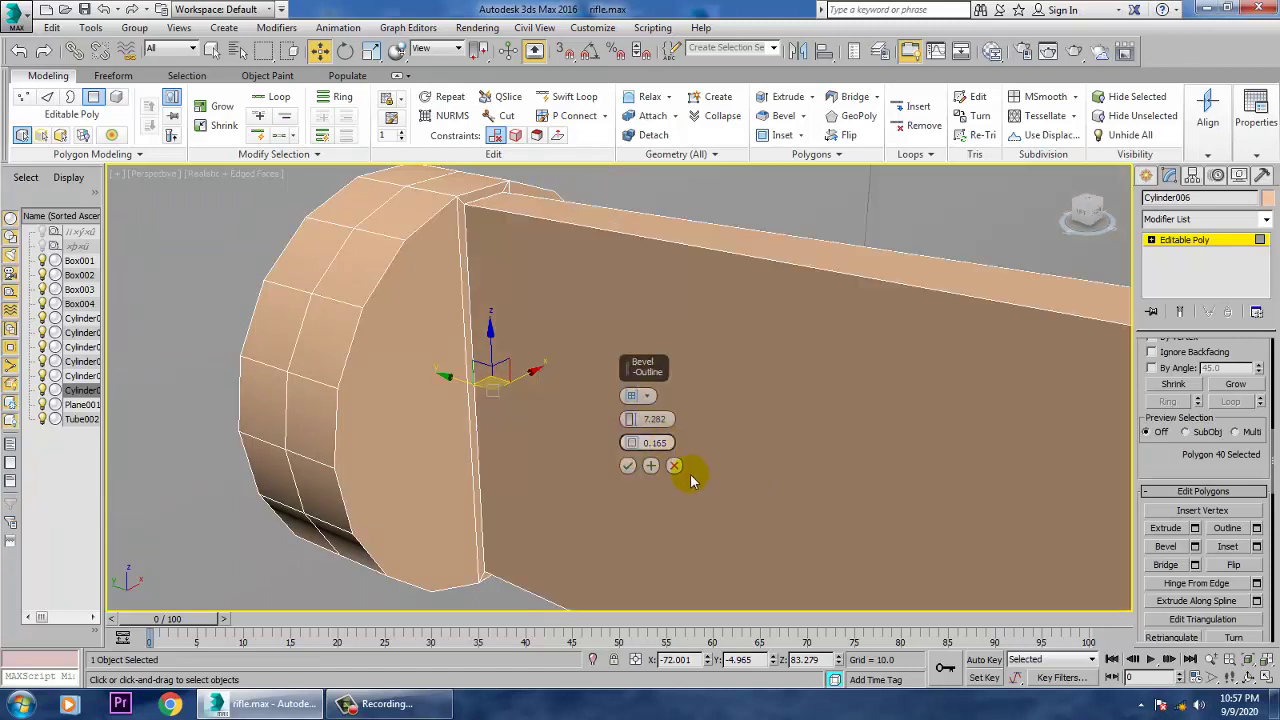
left_click(674, 466)
Extrude the inset strip by 0.033 and push it into the screw head to Y -4.941 to form the slot
left_click(1194, 528)
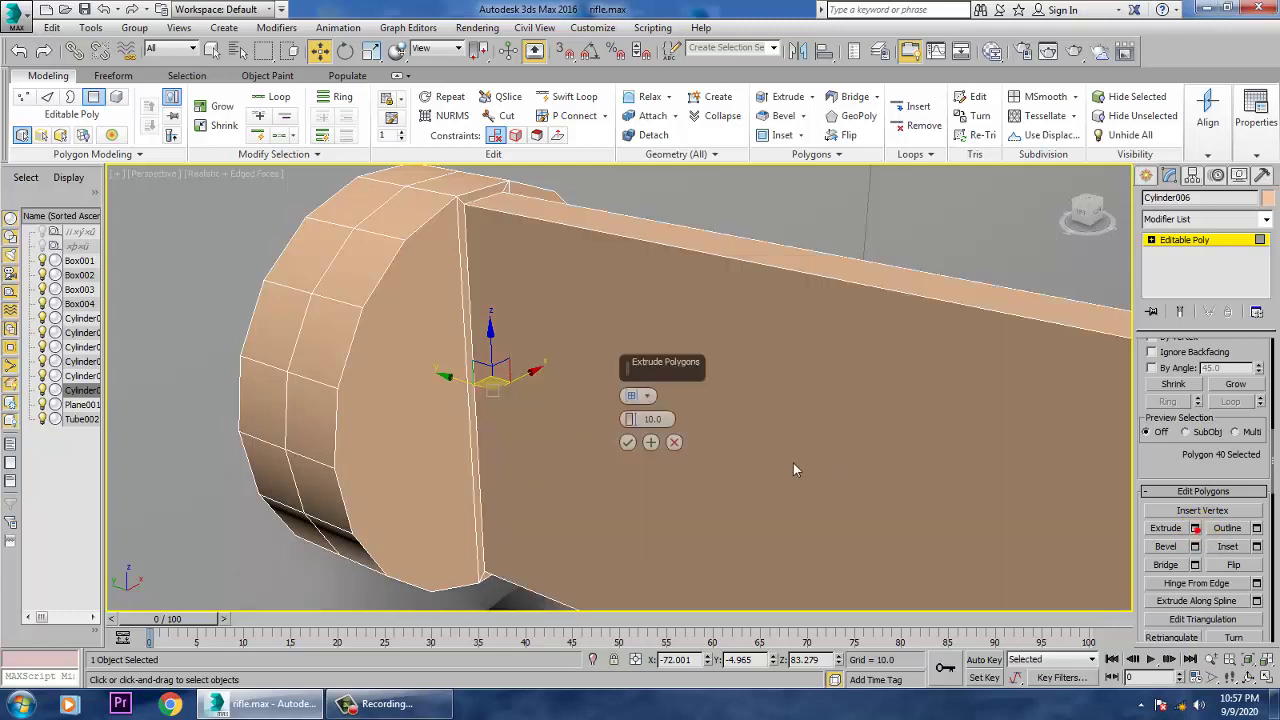
left_click_drag(637, 429, 700, 486)
left_click(627, 442)
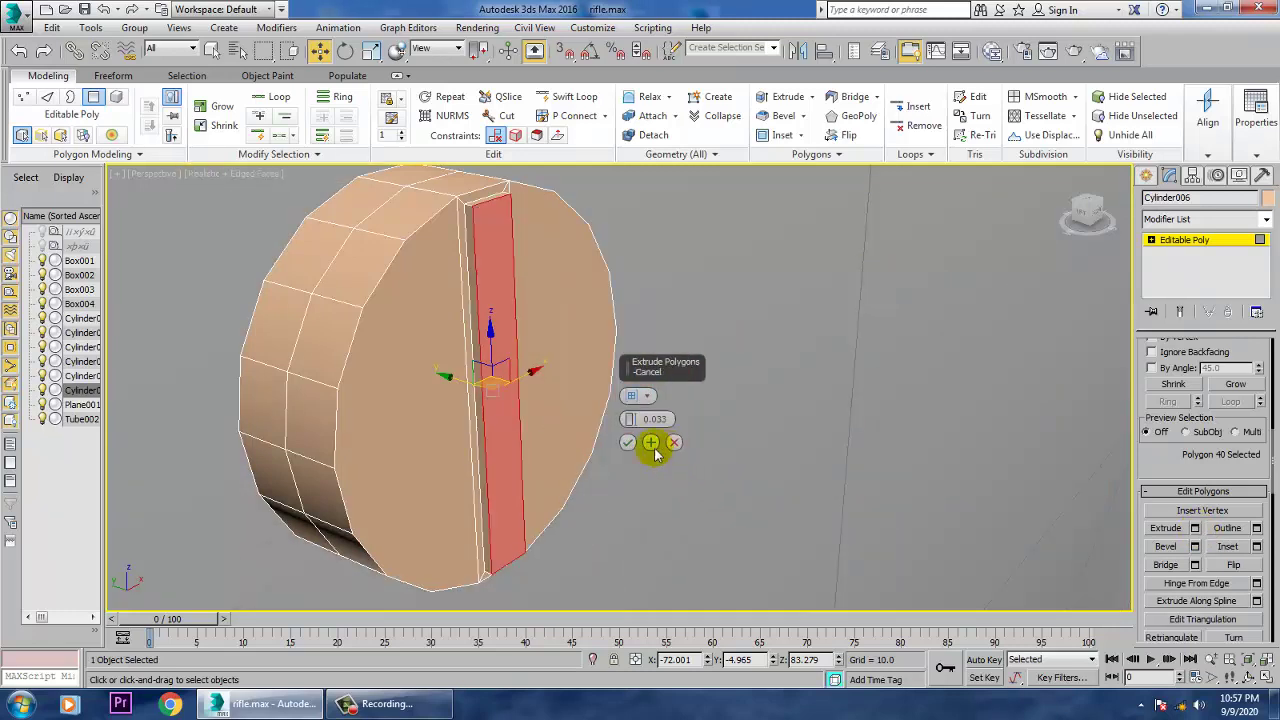
key("r")
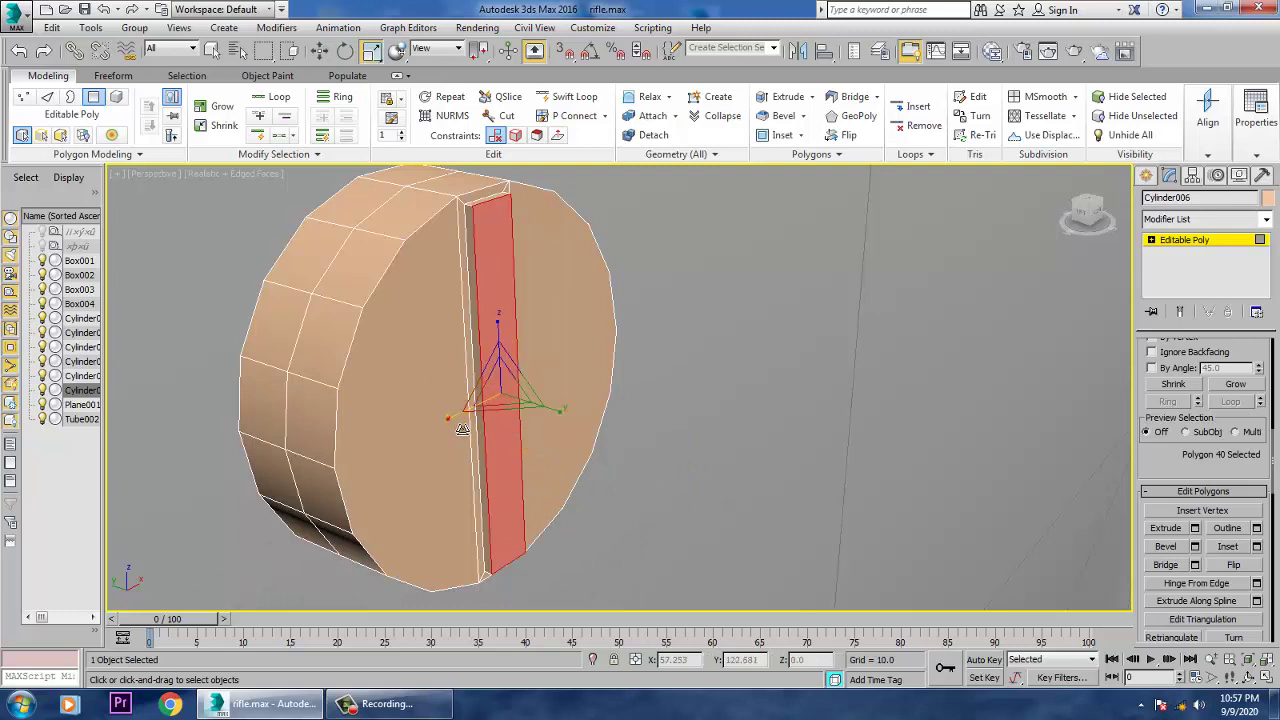
left_click_drag(462, 427, 469, 395)
key("w")
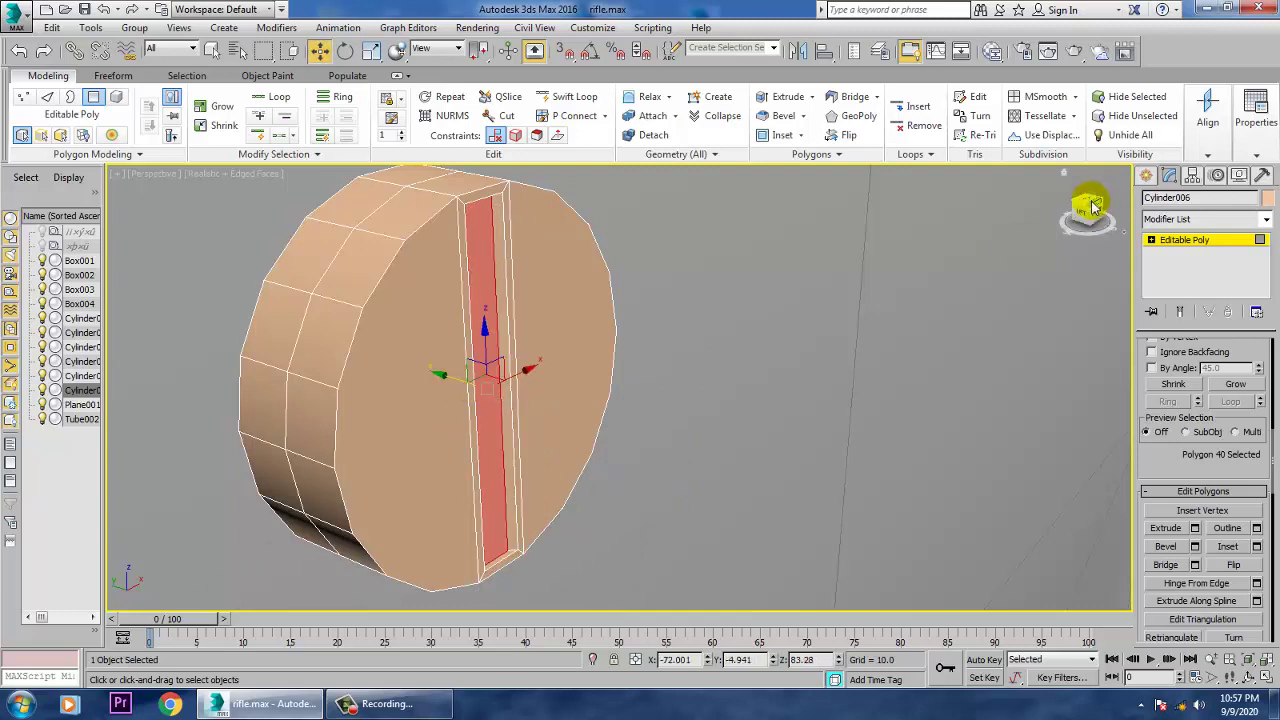
left_click(1206, 243)
Move the whole slotted screw head along Y to -3.845 so that it sinks into the stock's side
scroll(566, 323, "down", 5)
middle_click_drag(566, 323, 529, 348, "alt")
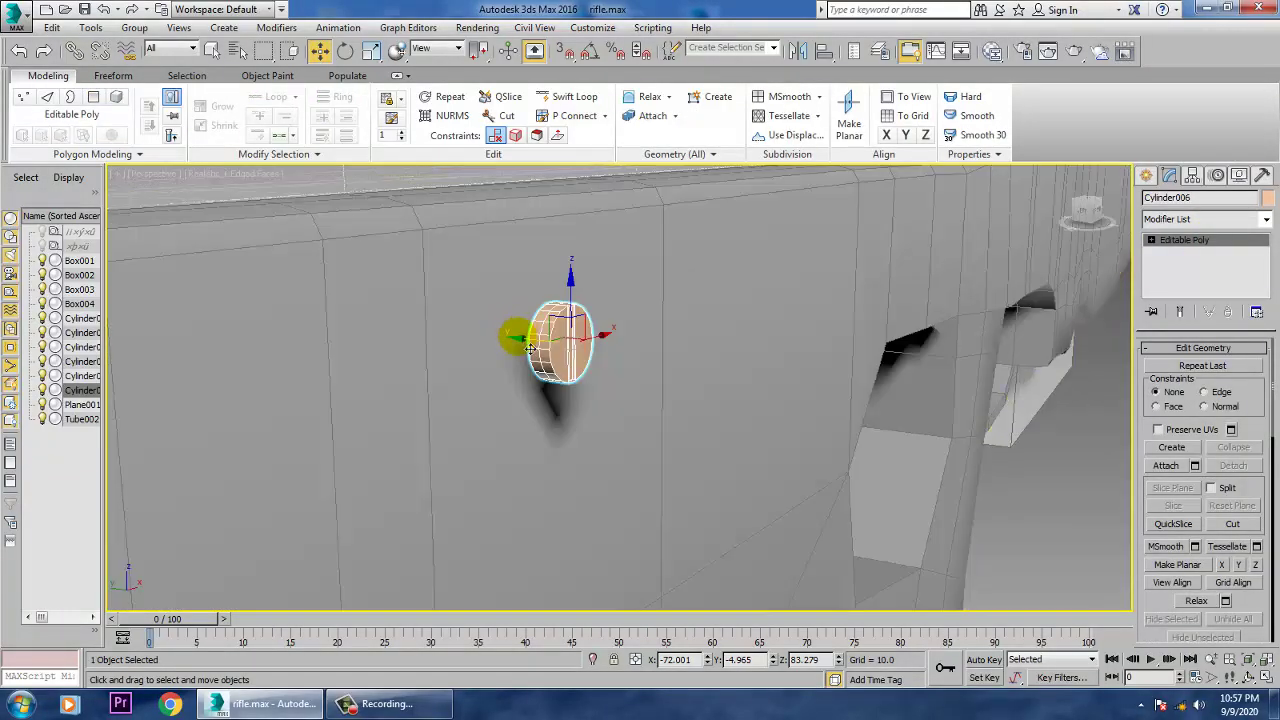
left_click_drag(532, 348, 481, 339)
scroll(531, 340, "down", 4)
middle_click_drag(531, 340, 404, 312, "alt")
scroll(529, 326, "up", 5)
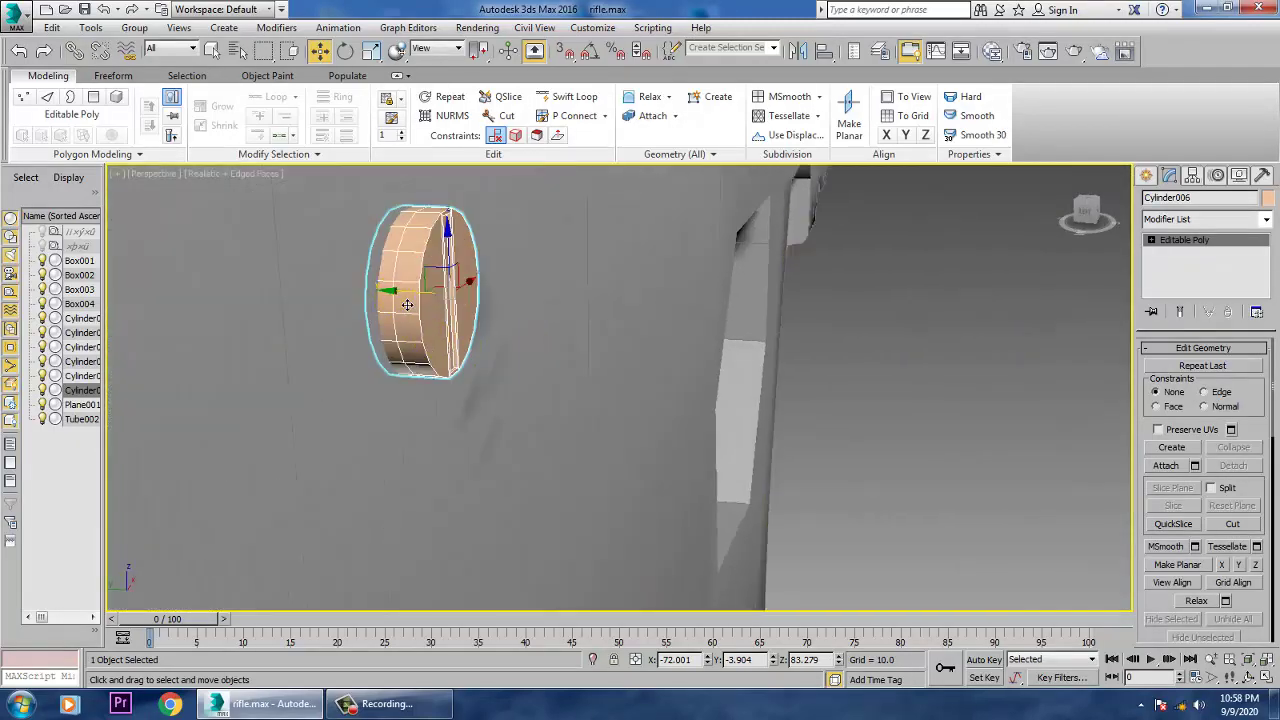
left_click_drag(407, 305, 398, 300)
Move the screw head along X to -80.246 near the butt and place one copy directly below it at Z 73.265
key("alt+w")
middle_click_drag(898, 273, 845, 274)
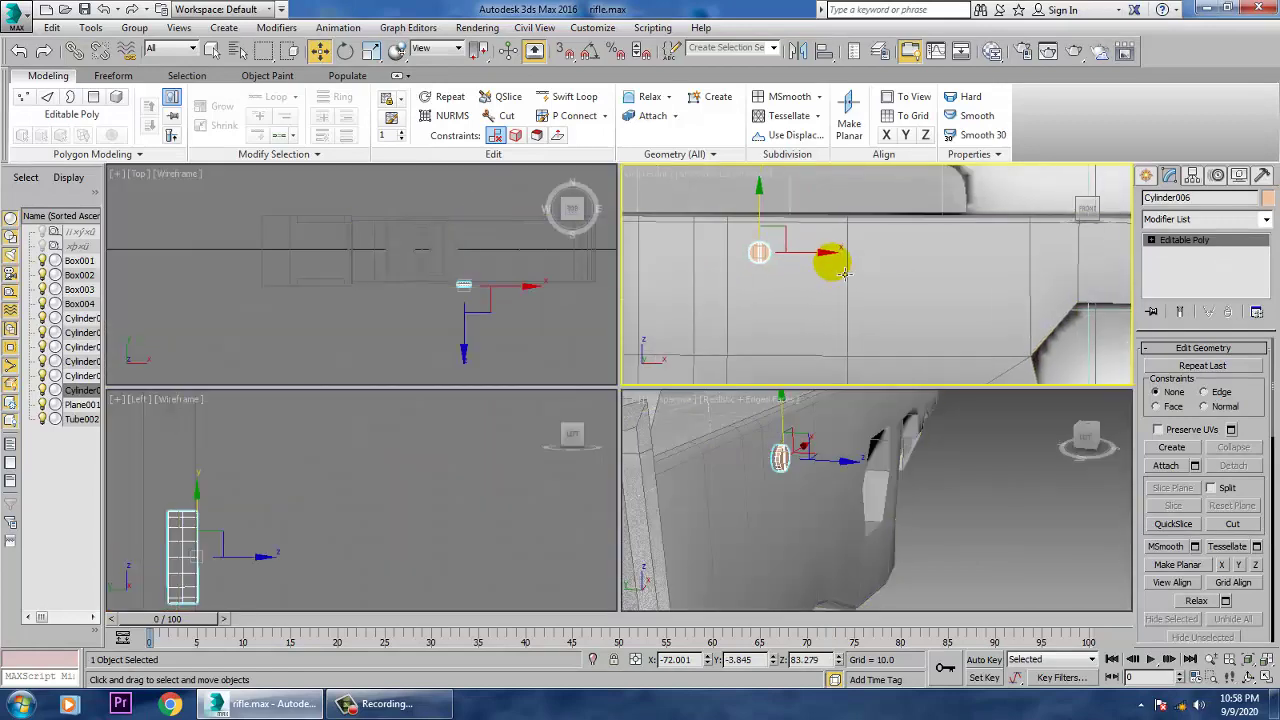
key("alt+w")
scroll(808, 363, "down", 3)
left_click(795, 361)
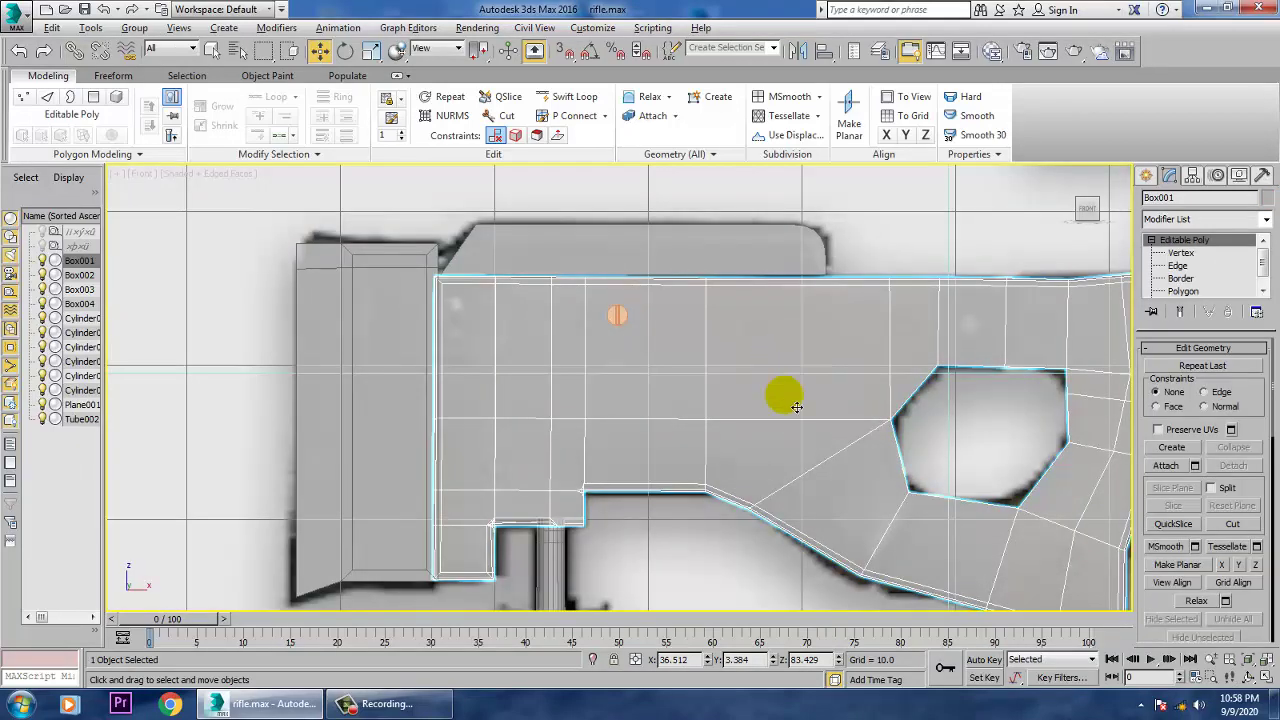
scroll(795, 406, "down", 2)
left_click(670, 347)
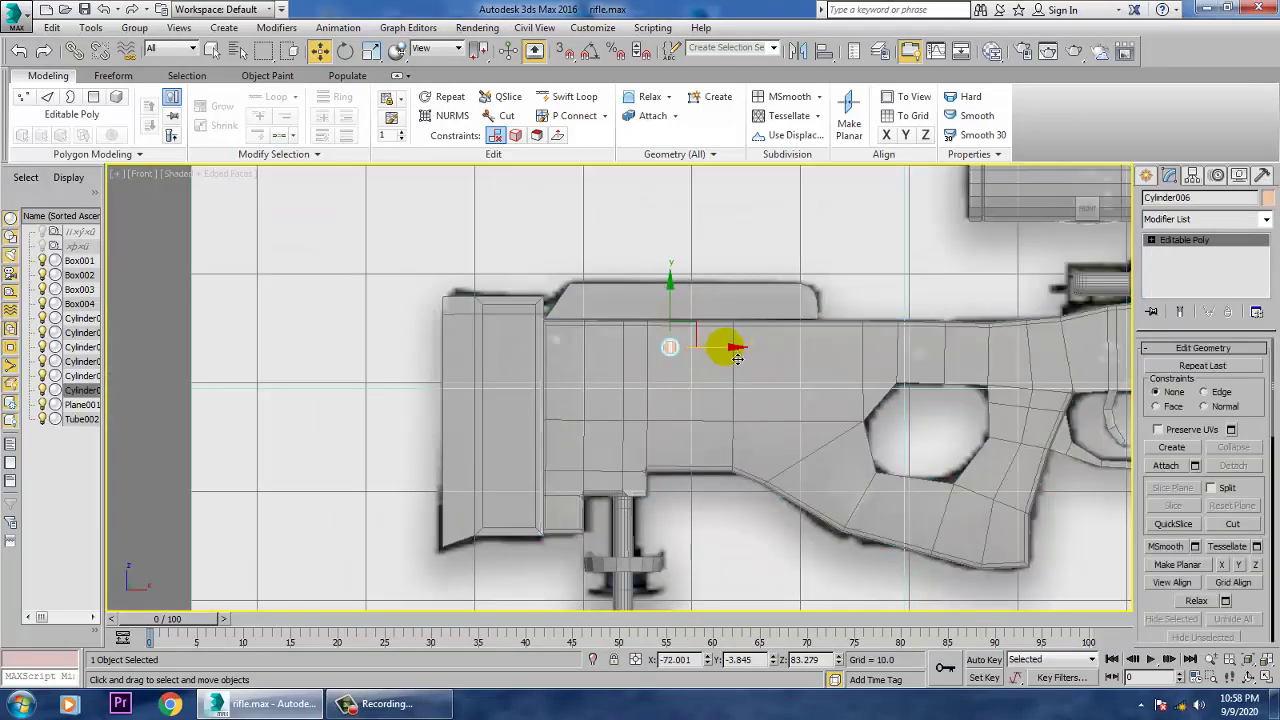
left_click_drag(736, 358, 652, 362)
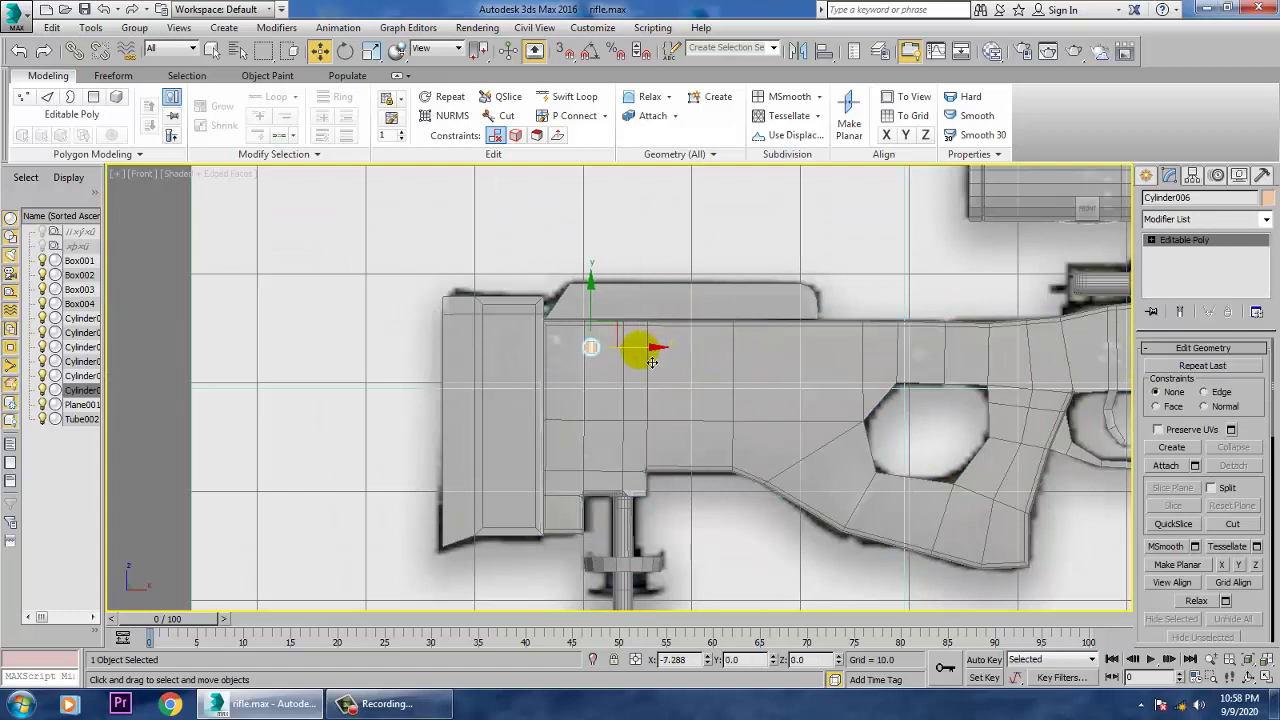
left_click_drag(597, 323, 602, 430)
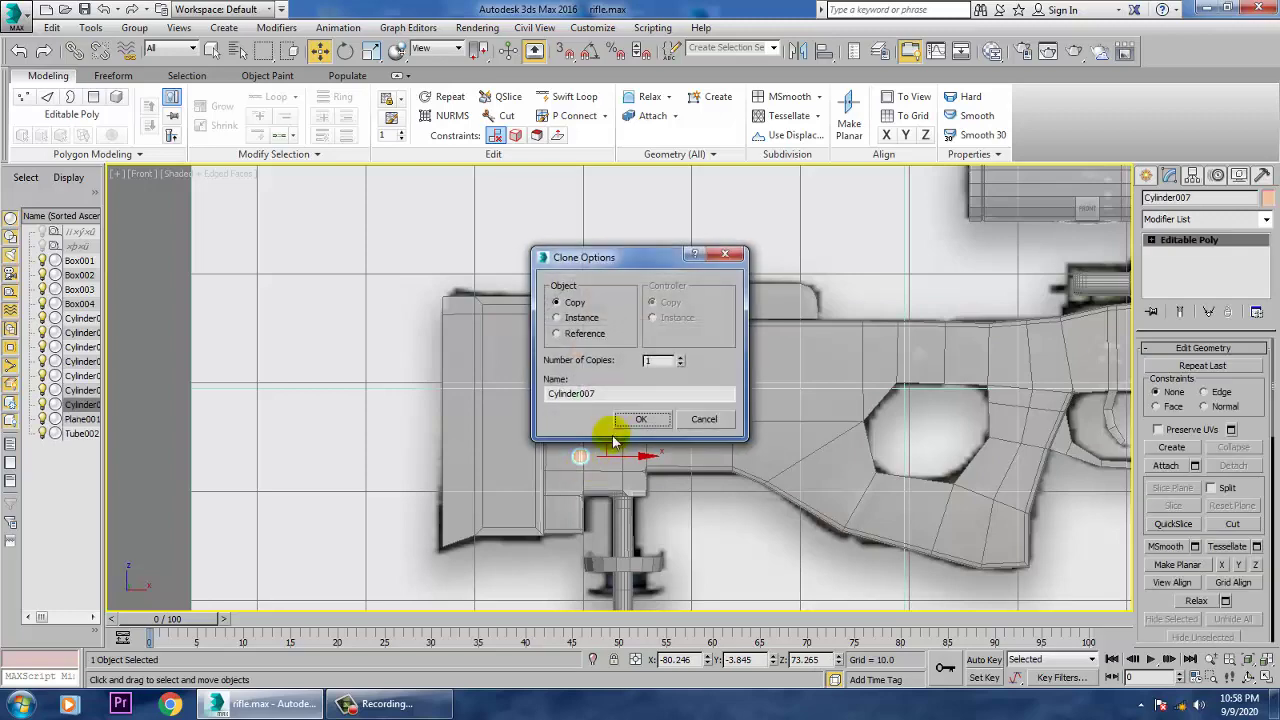
left_click(640, 421)
Place two copies of the upper butt screw head side by side above the thumbhole, the front one at X -49.033
left_click(580, 345)
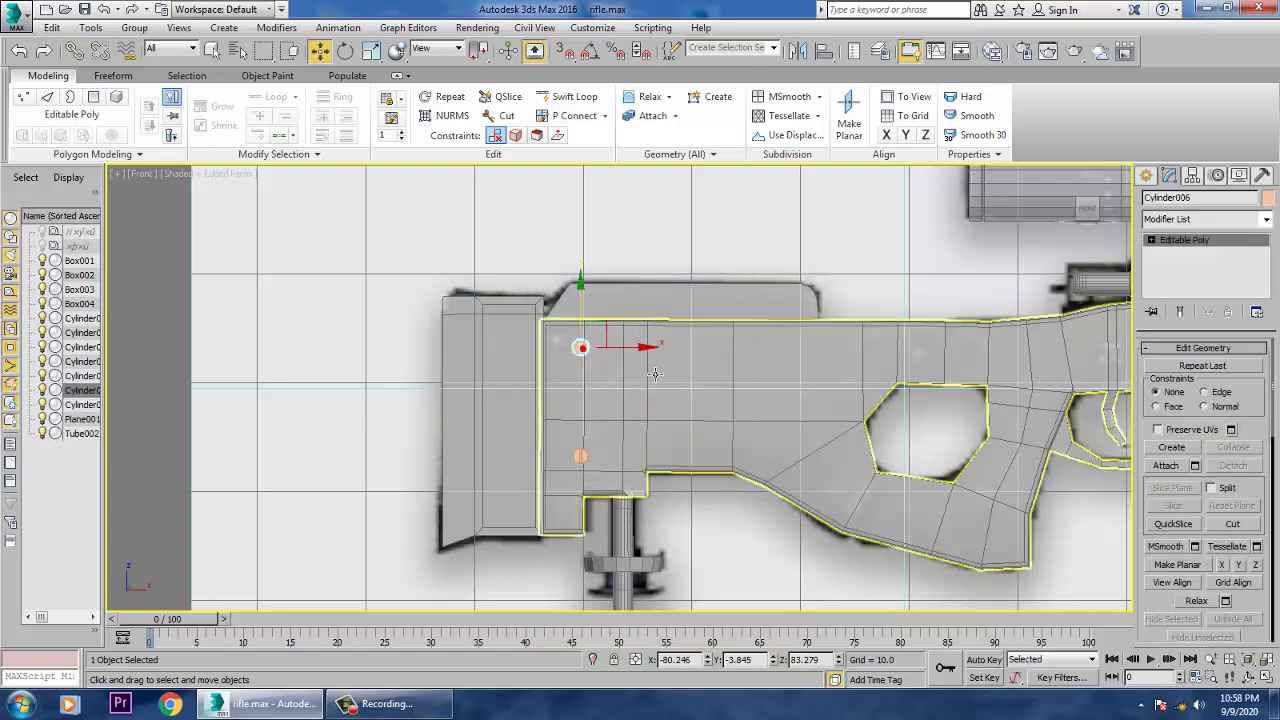
left_click_drag(640, 363, 935, 371, "shift")
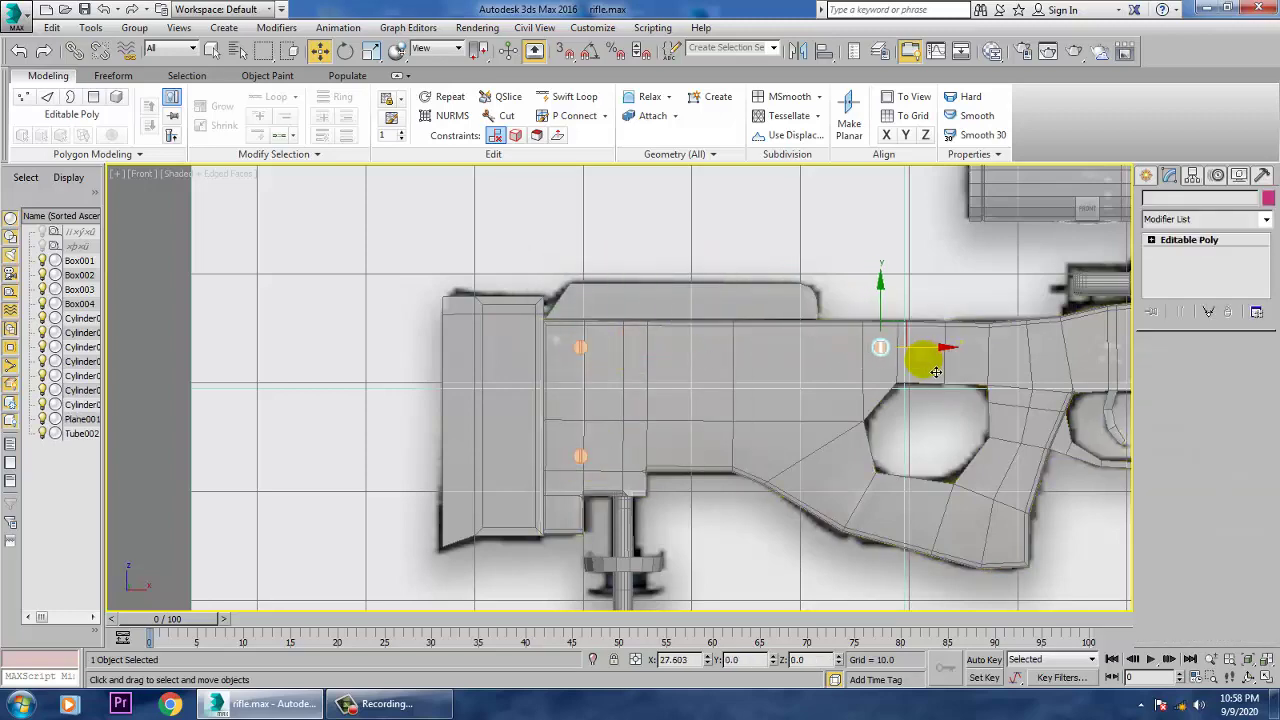
left_click(633, 418)
middle_click_drag(848, 434, 580, 450)
mouse_move(663, 363)
left_mouse_down("shift")
mouse_move(708, 362)
mouse_move(706, 377)
left_mouse_up("shift")
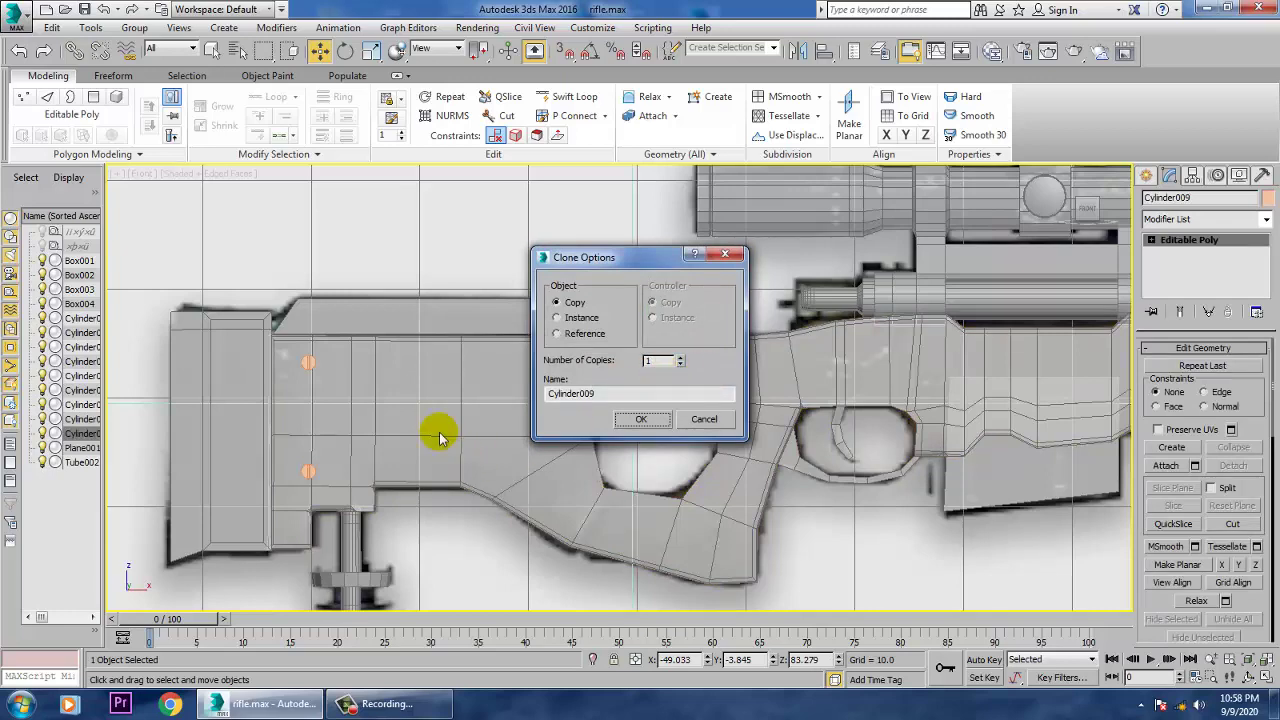
left_click(645, 419)
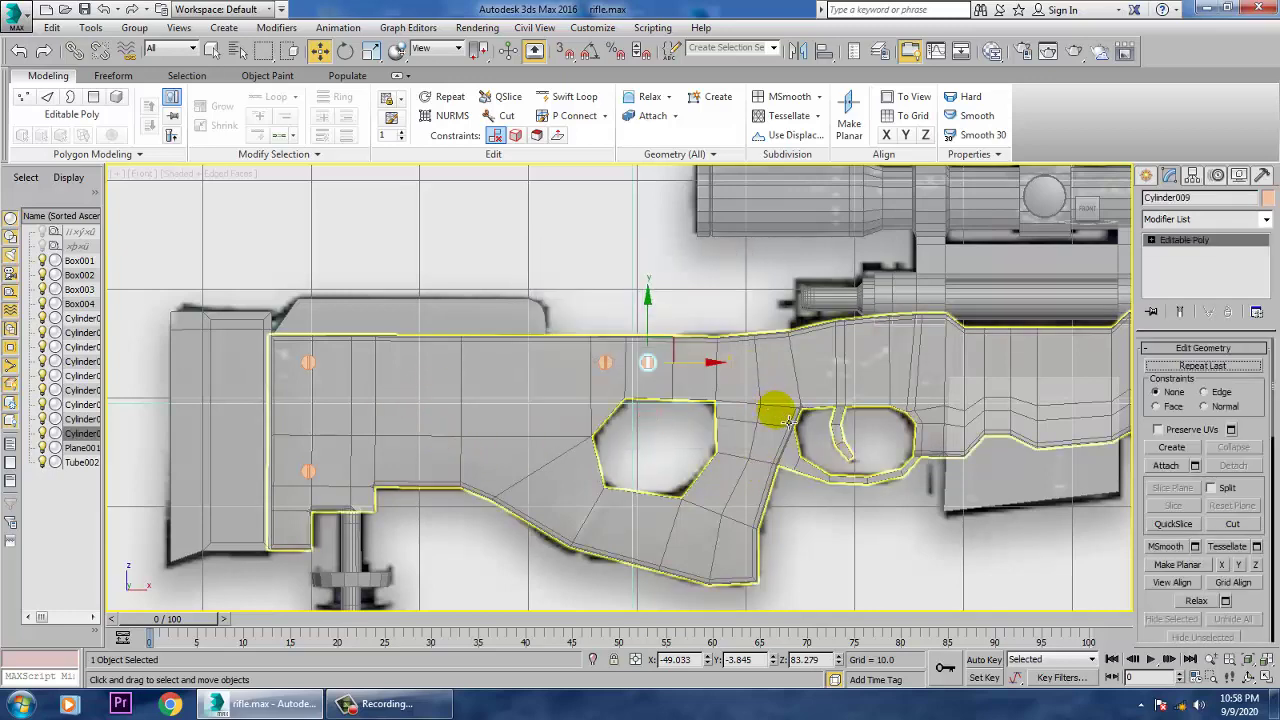
Copy the front screw head above the thumbhole and place the copy low on the grip at X -42.711, Z 67.454
left_click_drag(716, 378, 795, 364, "shift")
left_click(637, 421)
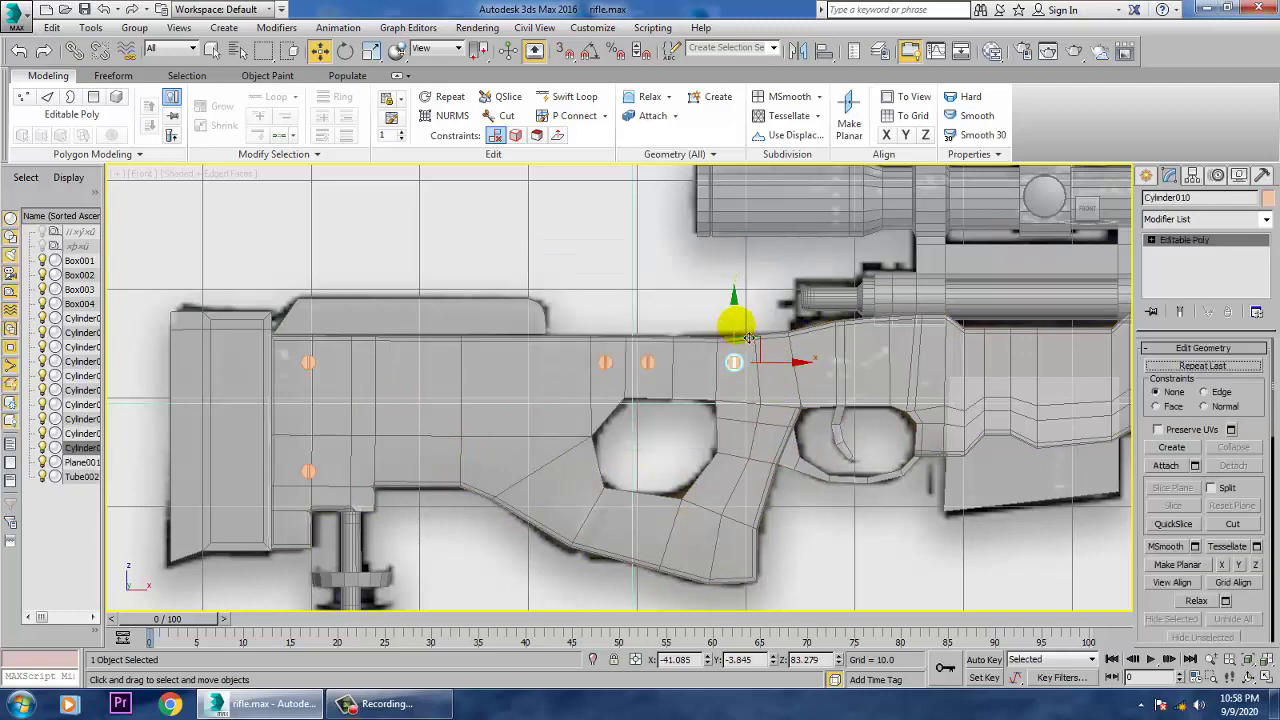
left_click_drag(734, 322, 745, 505)
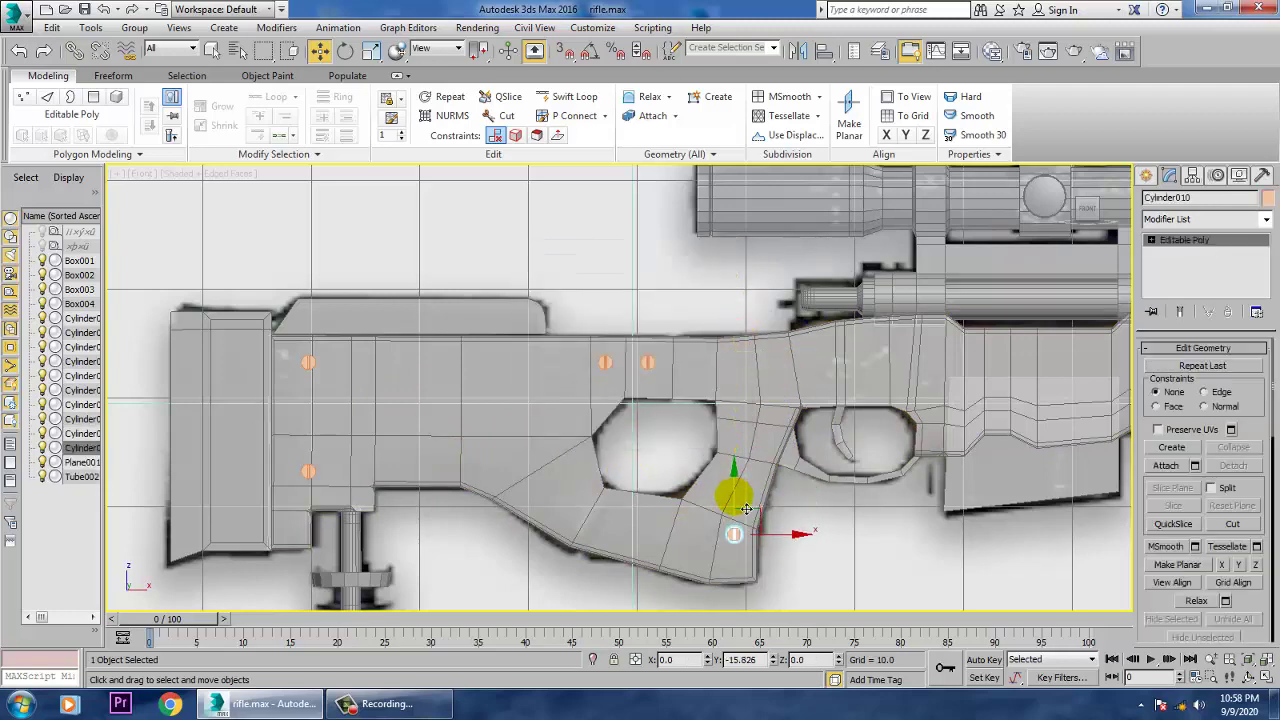
left_click_drag(797, 545, 781, 547)
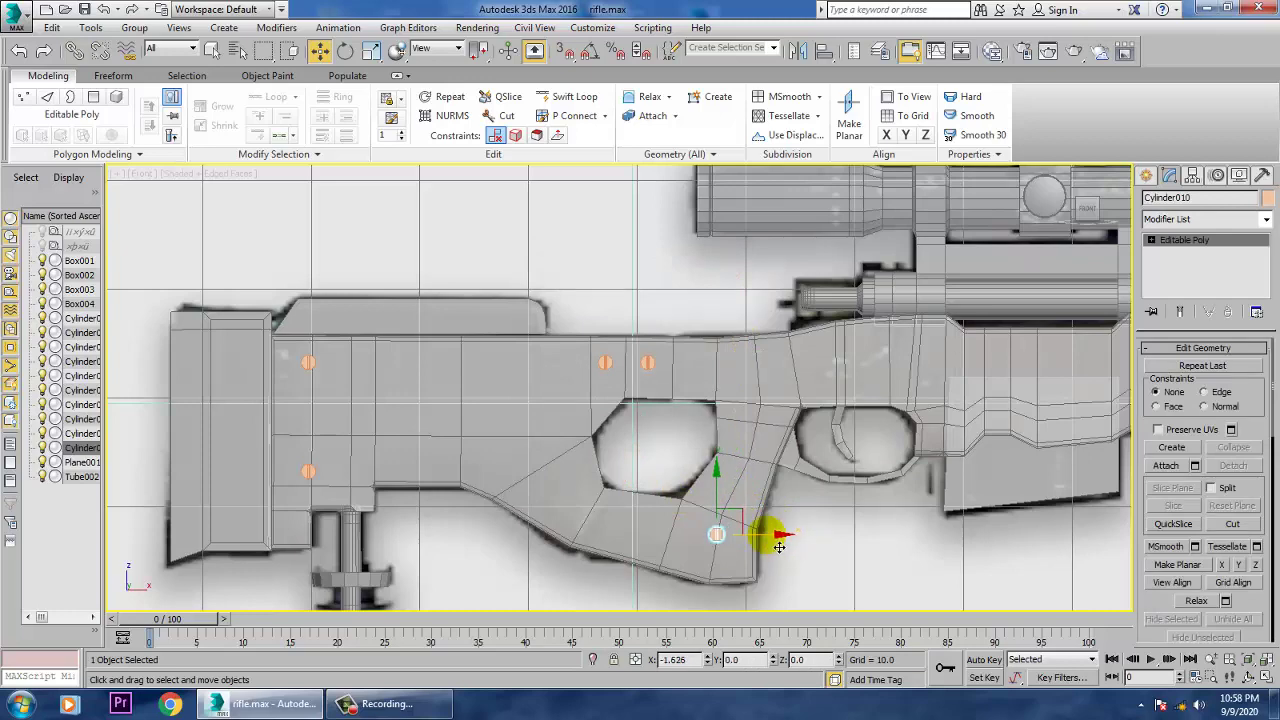
Copy the grip's screw head and place the copy between the trigger guard and the magazine at X -23.584, Z 81.461
scroll(779, 547, "down", 5)
scroll(686, 500, "up", 3)
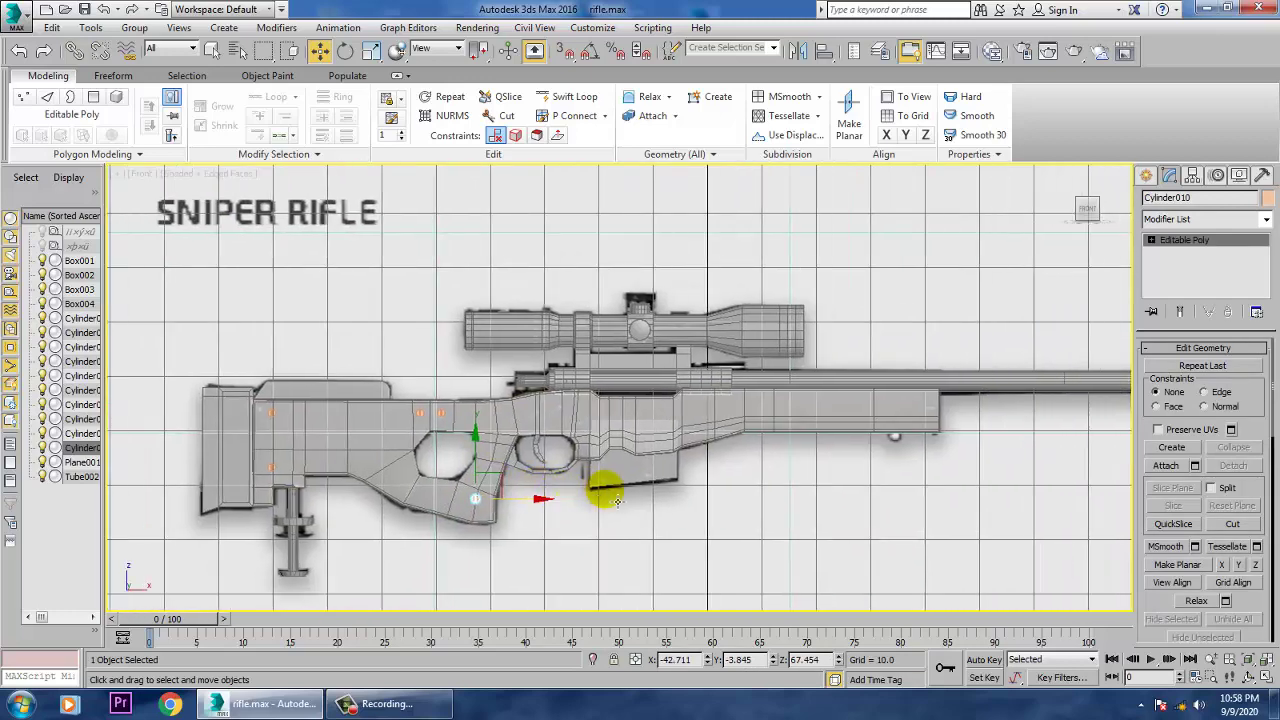
scroll(581, 497, "up", 4)
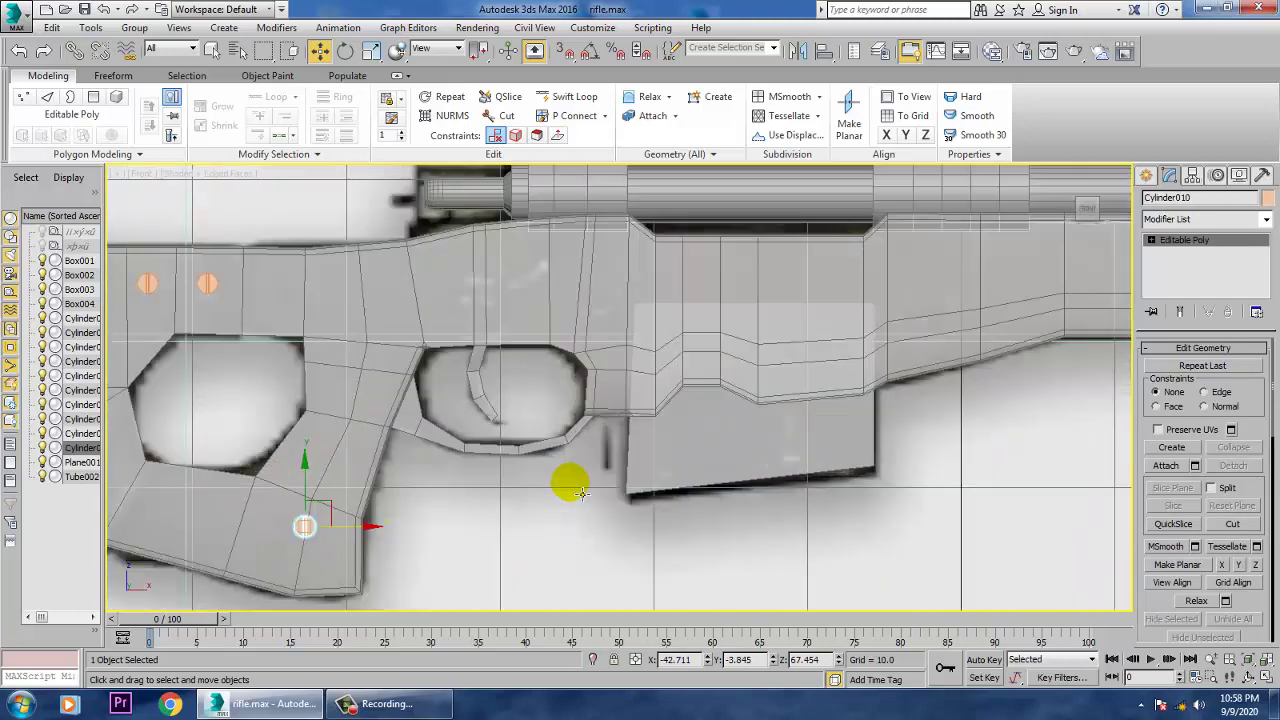
left_click_drag(365, 535, 530, 528, "shift")
left_click(630, 420)
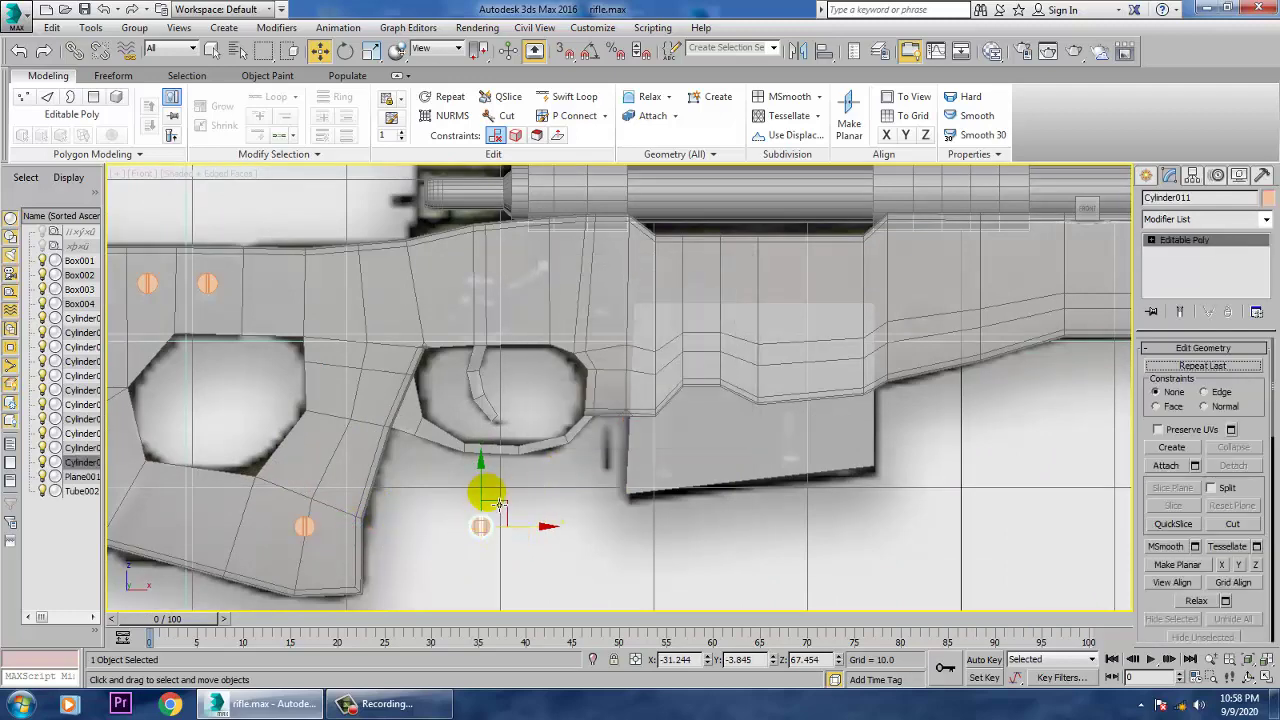
mouse_move(484, 419)
left_mouse_down()
mouse_move(489, 279)
mouse_move(668, 312)
left_mouse_up()
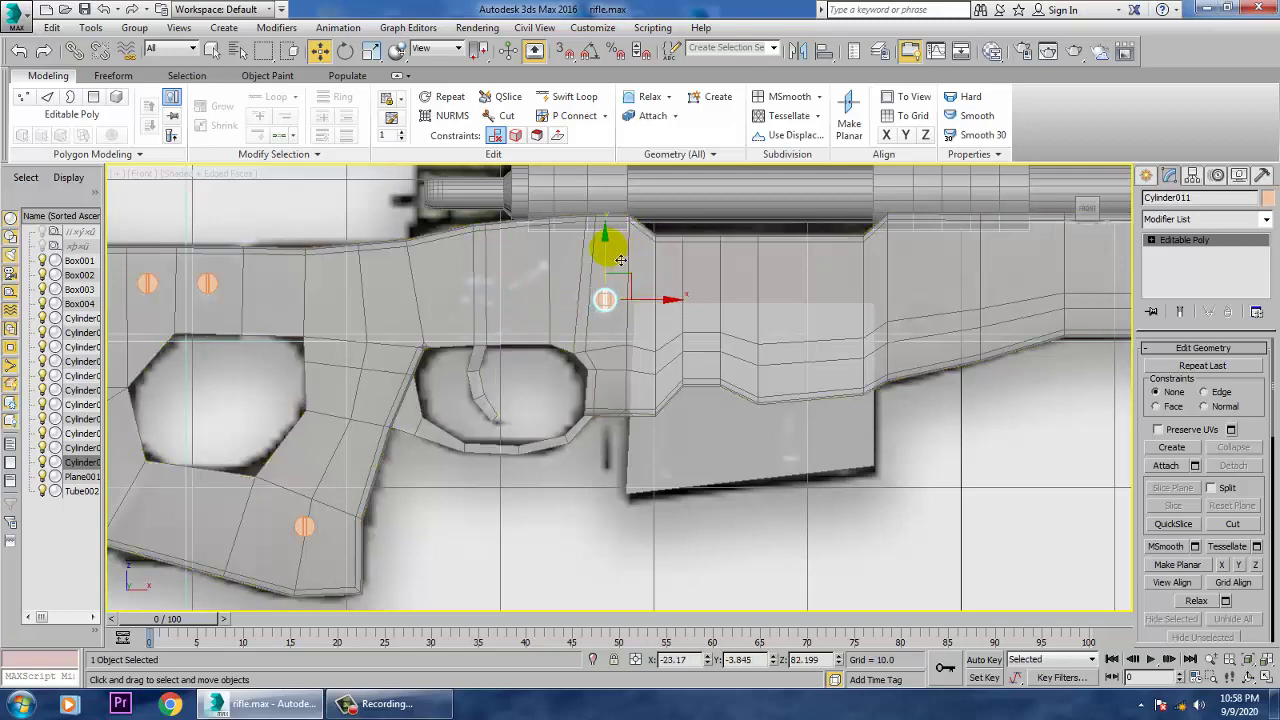
left_click_drag(608, 249, 608, 261)
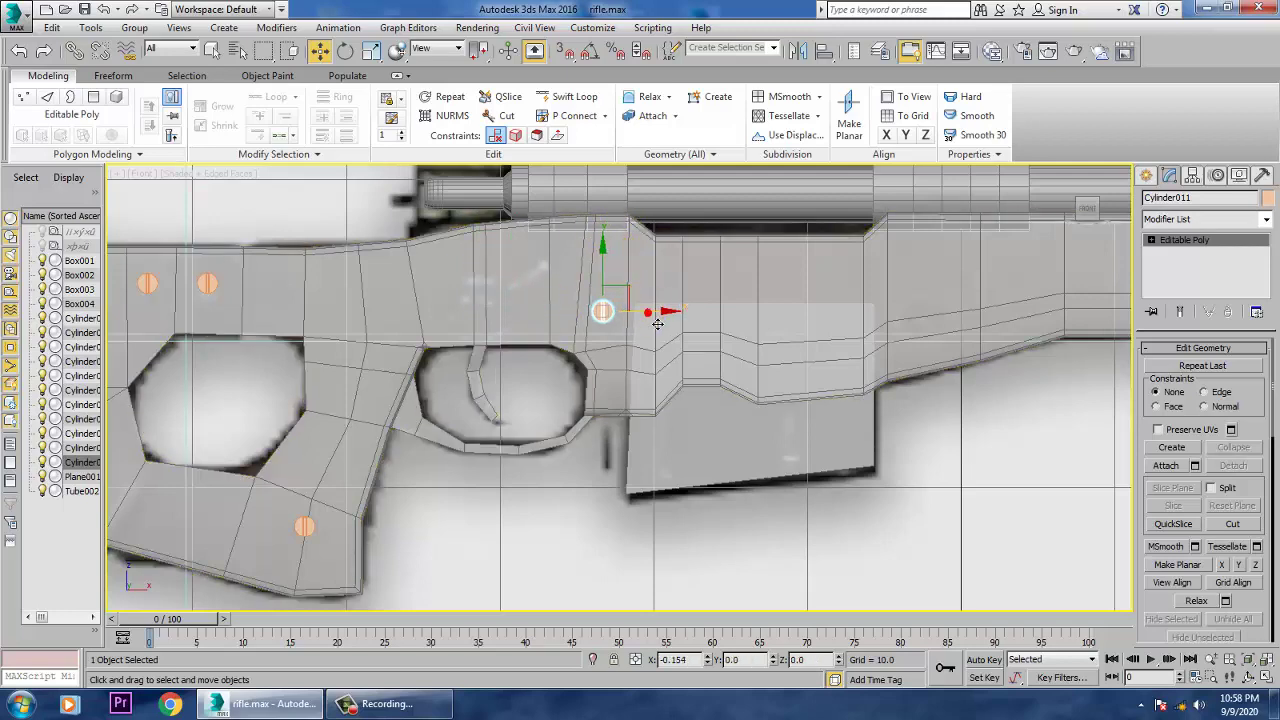
middle_click_drag(794, 291, 600, 423)
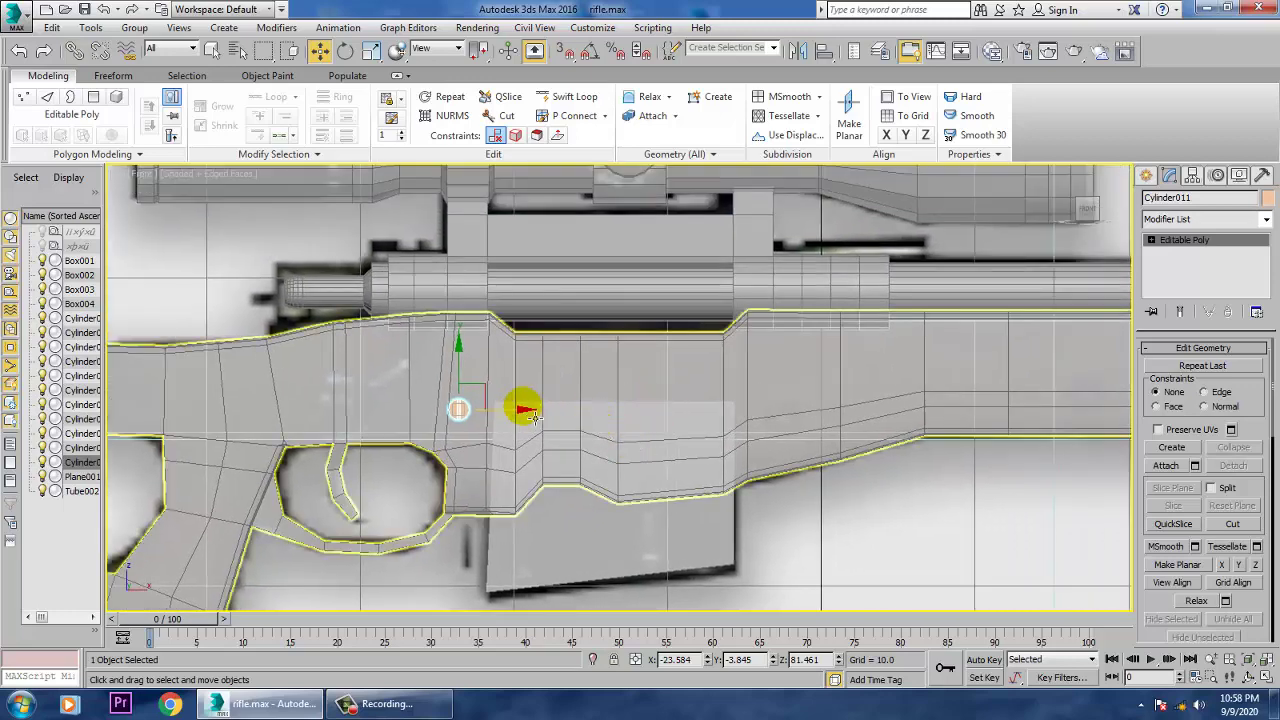
Copy the screw head beside the trigger guard and place the copy ahead of the magazine at X -2.758, Z 80.789
left_click(850, 488)
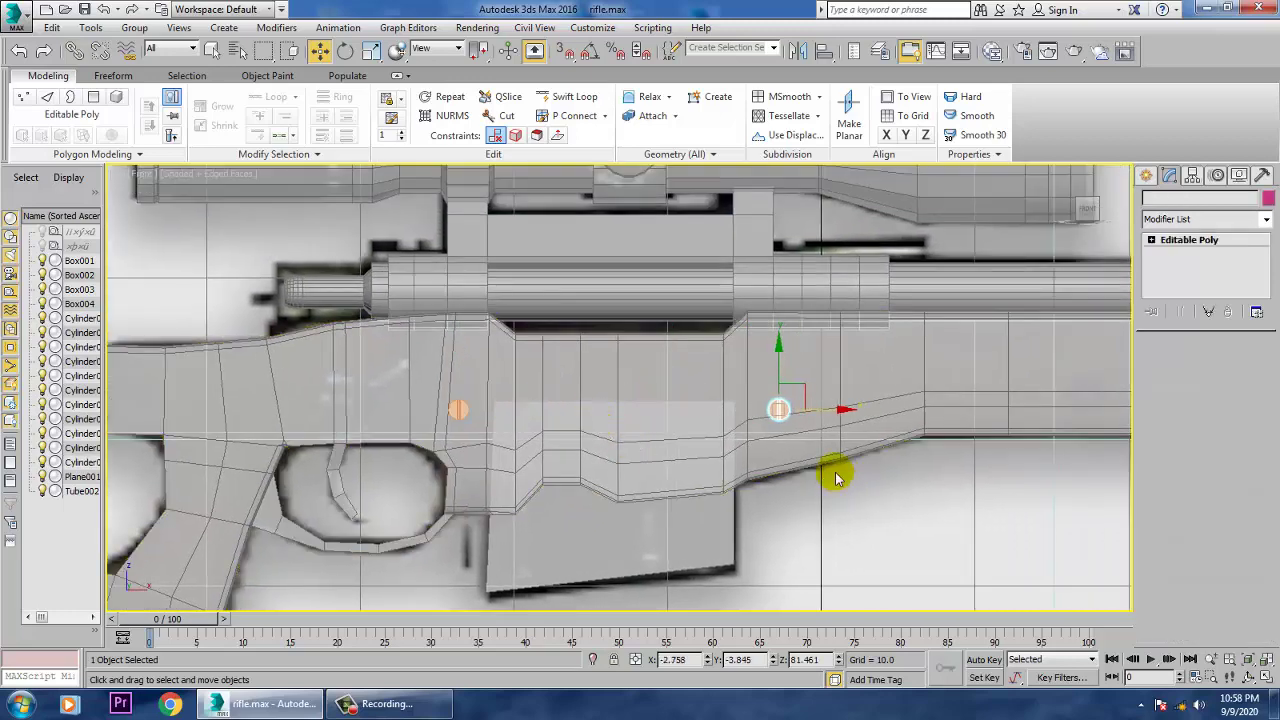
left_click_drag(837, 478, 837, 488, "shift")
left_click(622, 420)
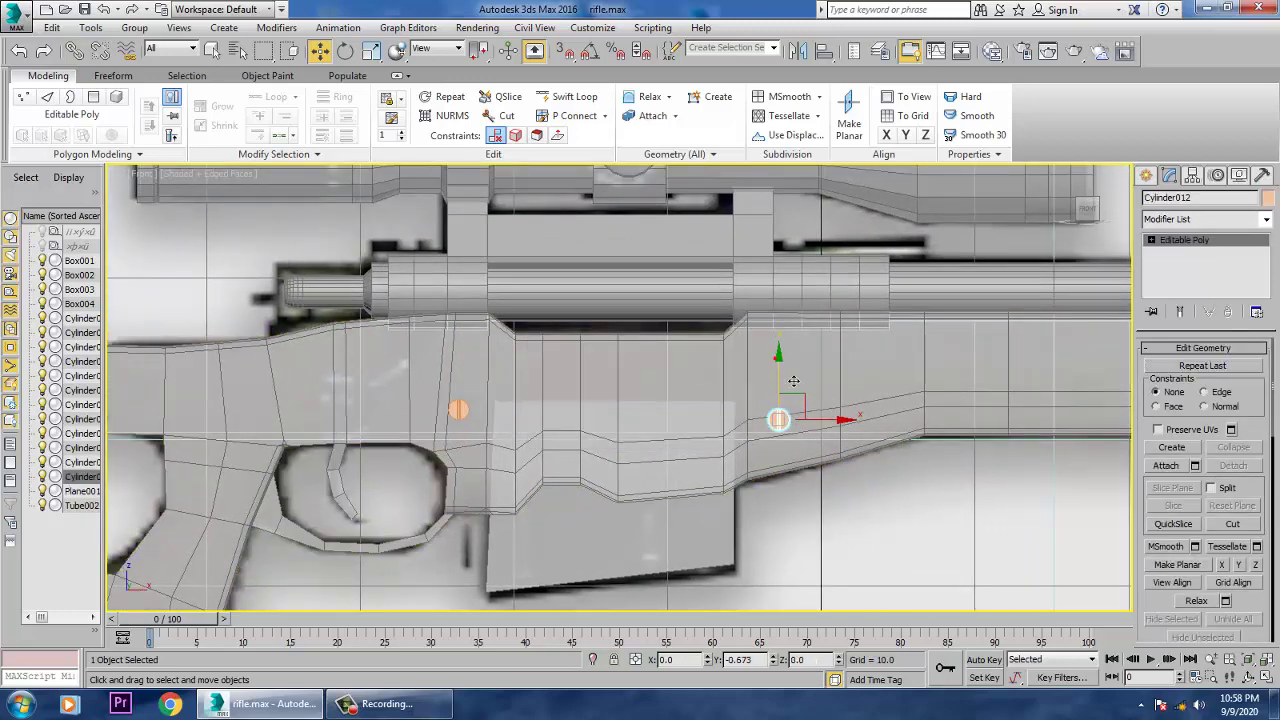
Copy the screw head ahead of the magazine and place the copy on the fore-end at X 17.339, Z 82.676
middle_click_drag(905, 398, 580, 472)
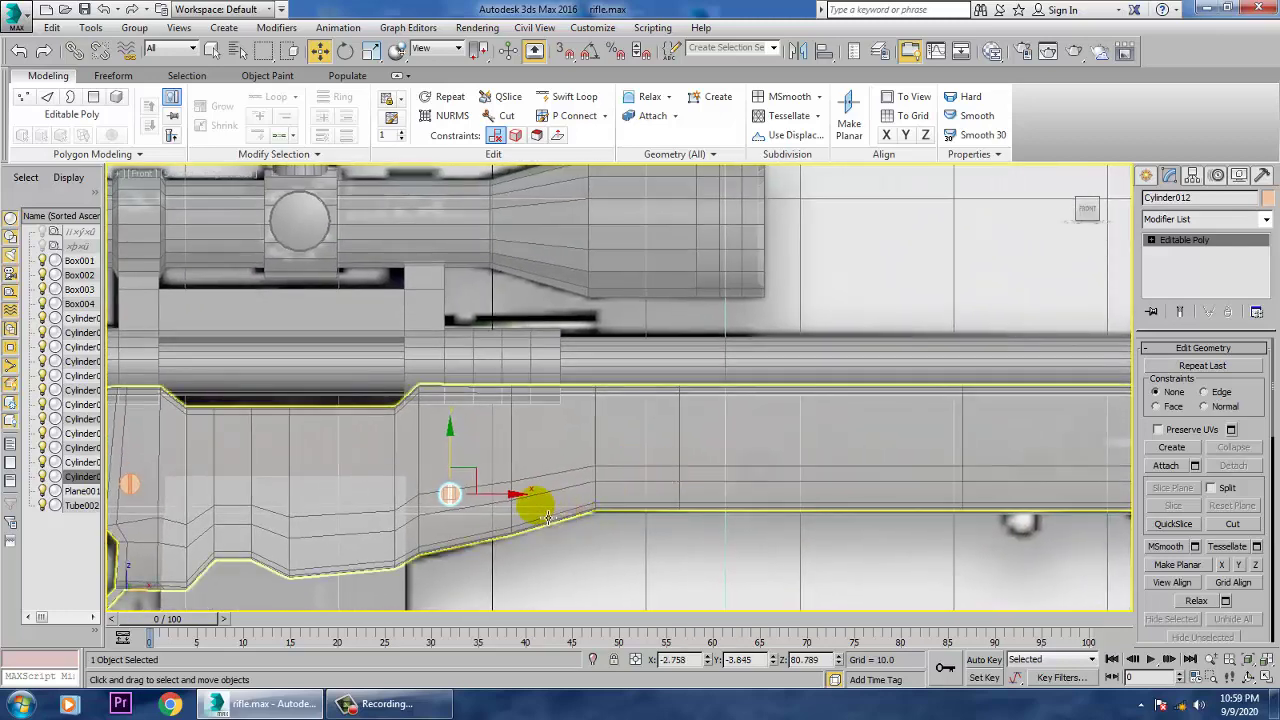
mouse_move(520, 494)
left_mouse_down("shift")
mouse_move(895, 496)
mouse_move(831, 496)
left_mouse_up("shift")
left_click(622, 420)
key("r")
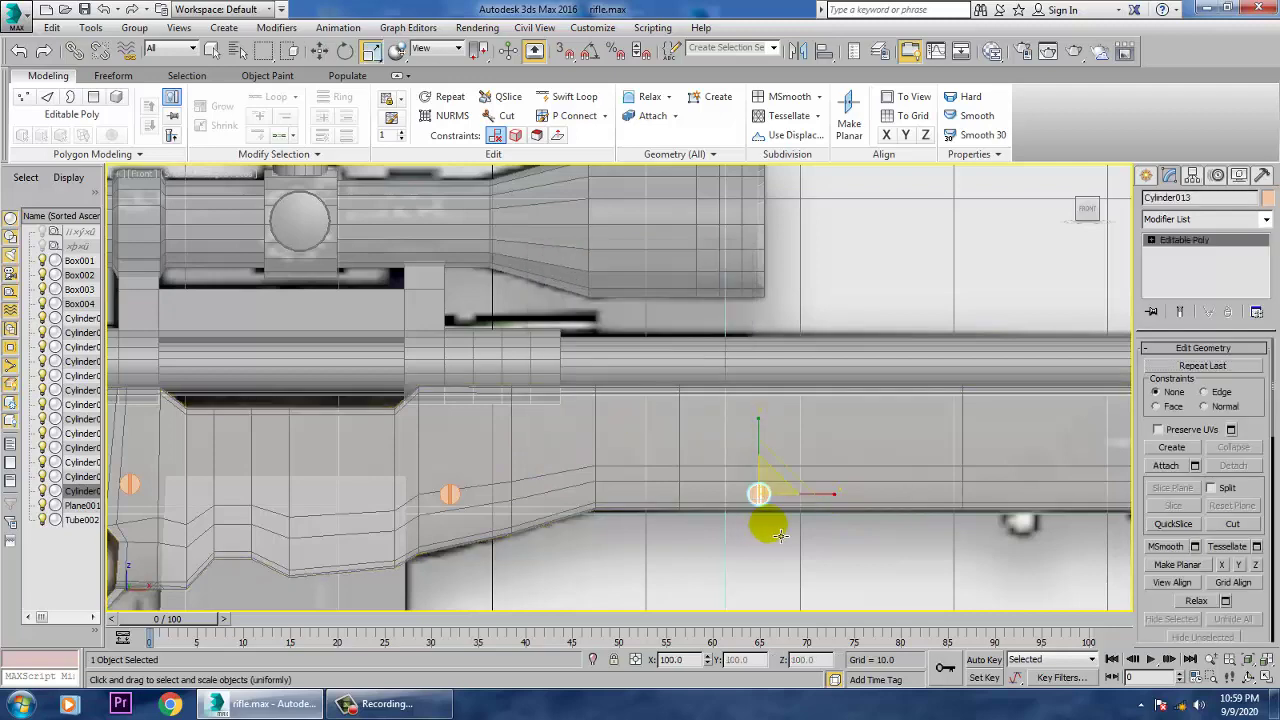
key("w")
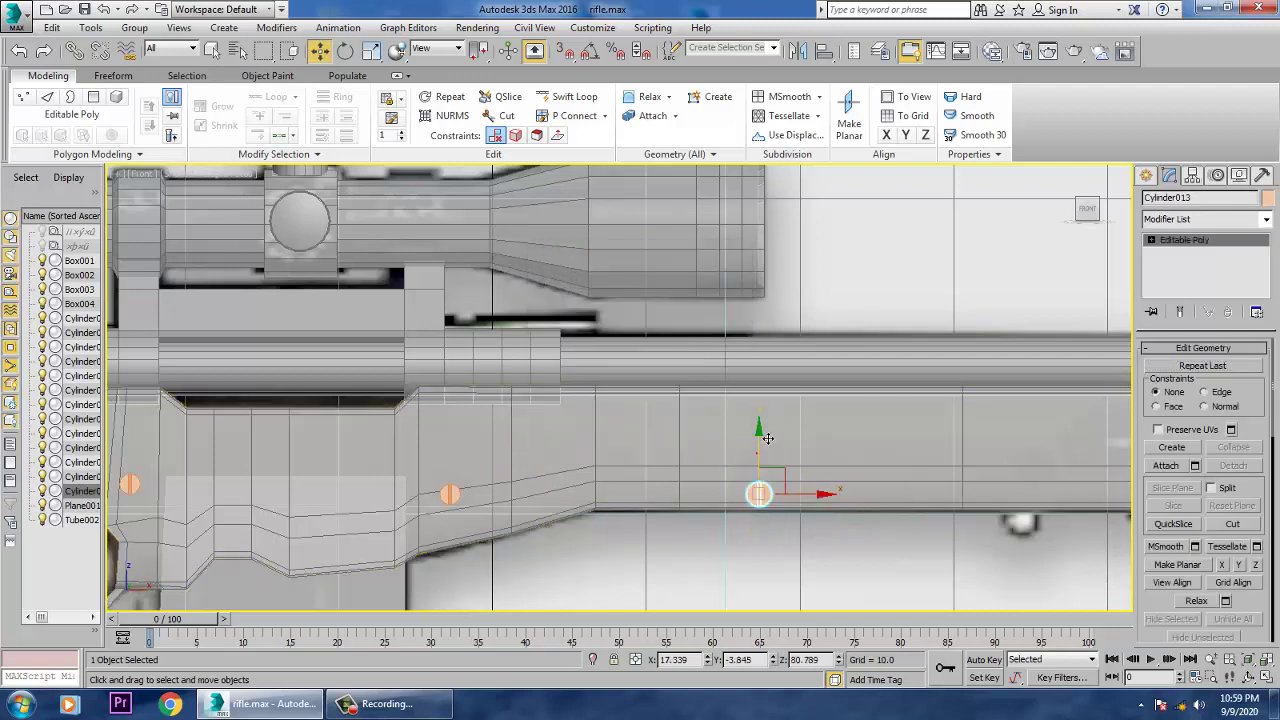
left_click_drag(769, 469, 769, 435)
scroll(610, 466, "down", 8)
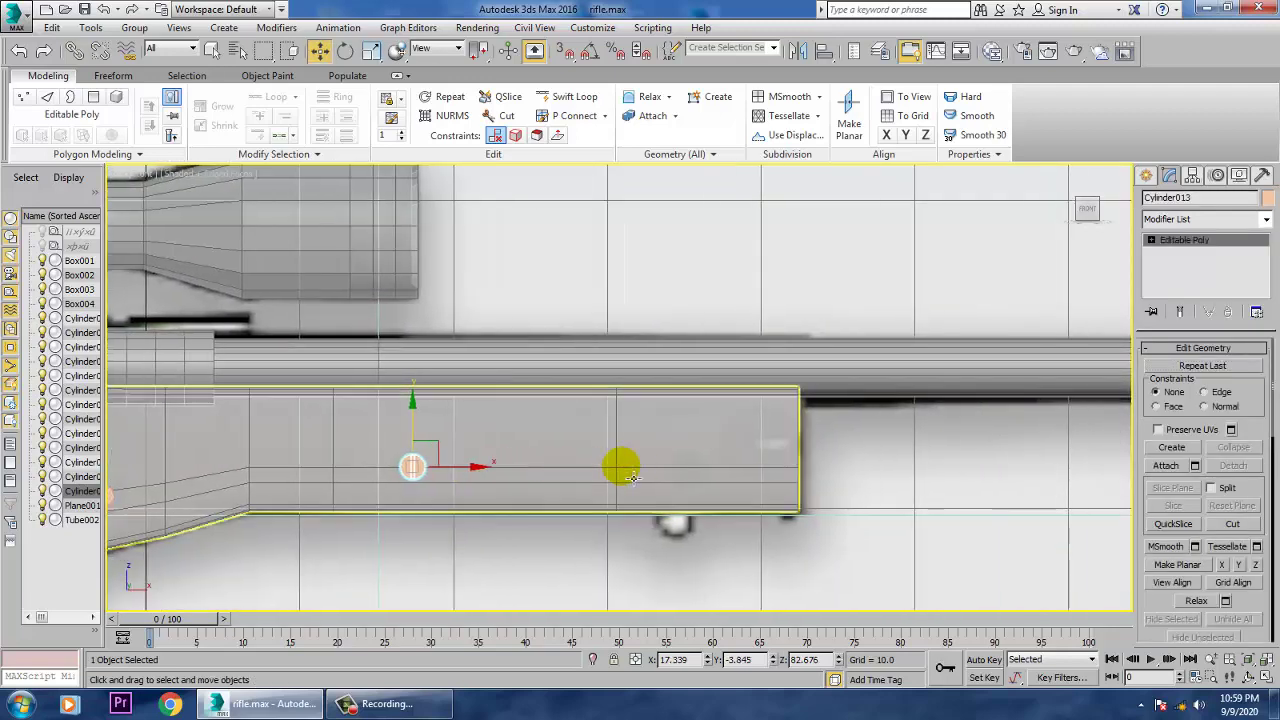
scroll(700, 515, "up", 4)
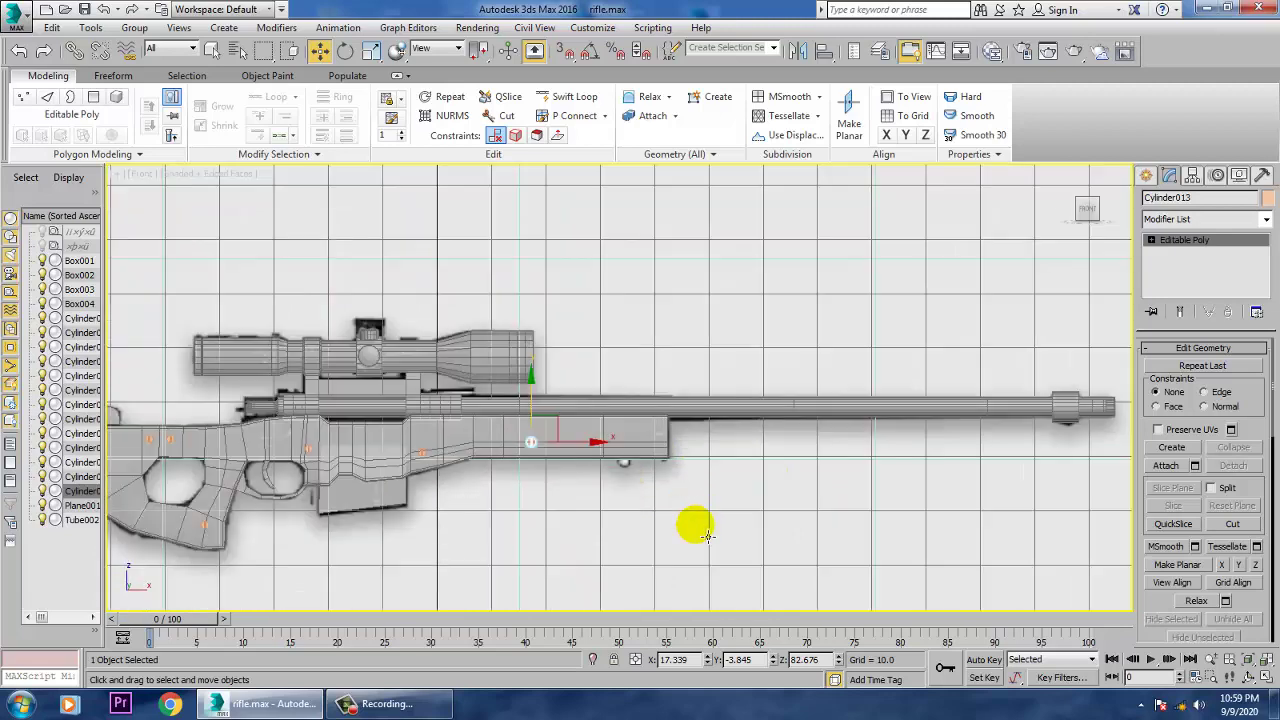
Select all rifle parts together in the perspective view, leaving out the reference image plane
key("alt+w")
key("alt+w")
scroll(849, 506, "down", 6)
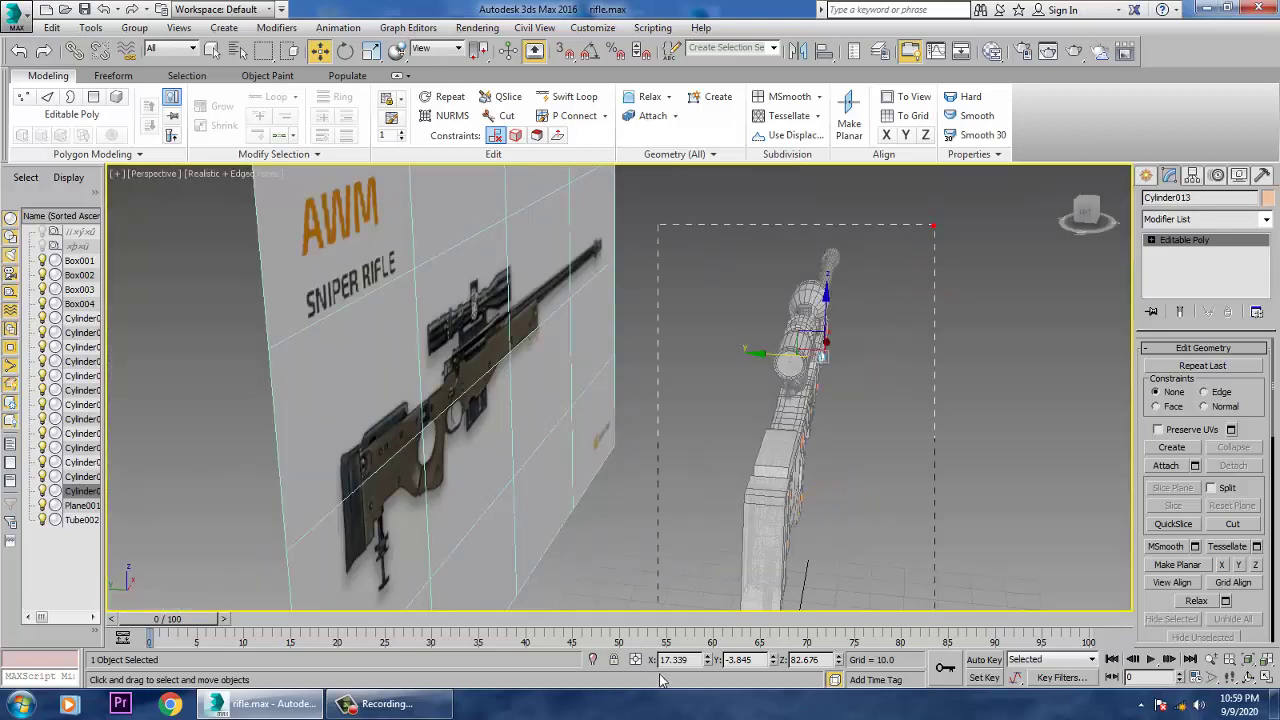
left_click_drag(660, 680, 685, 673)
middle_click_drag(1003, 462, 899, 482, "alt")
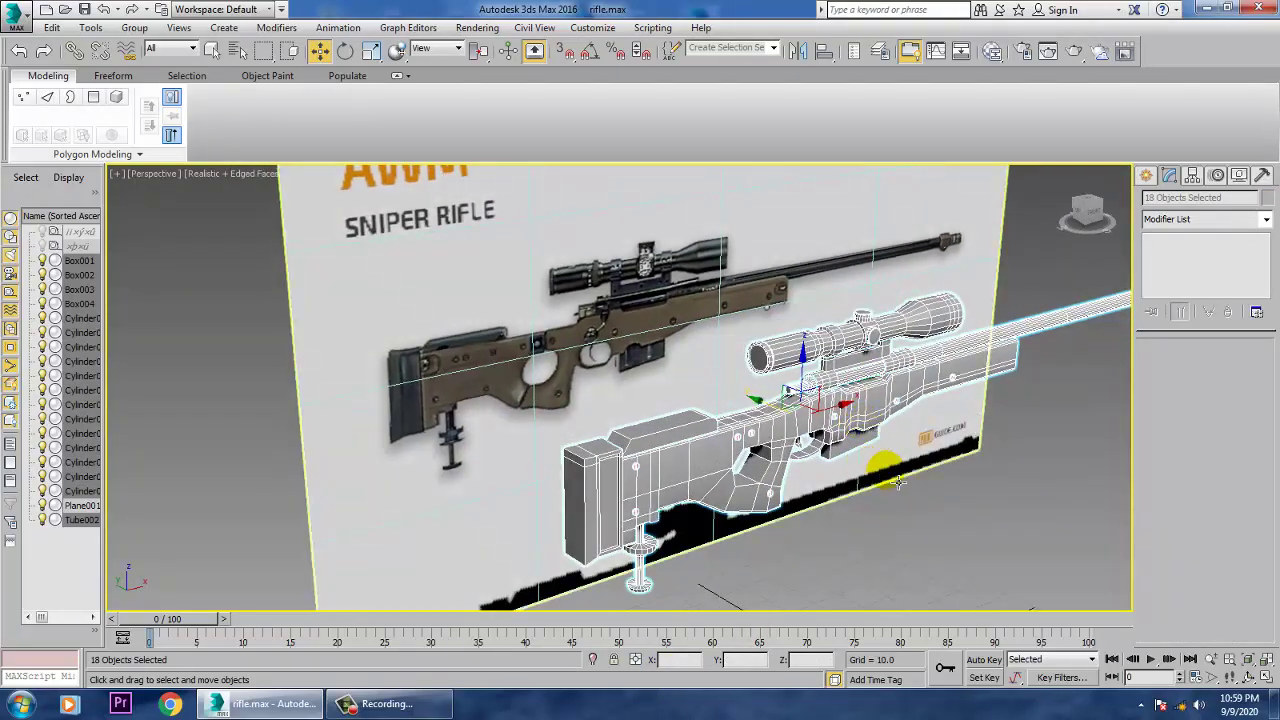
Create a new Standard material below the existing material in the Slate Material Editor and show its parameters
key("m")
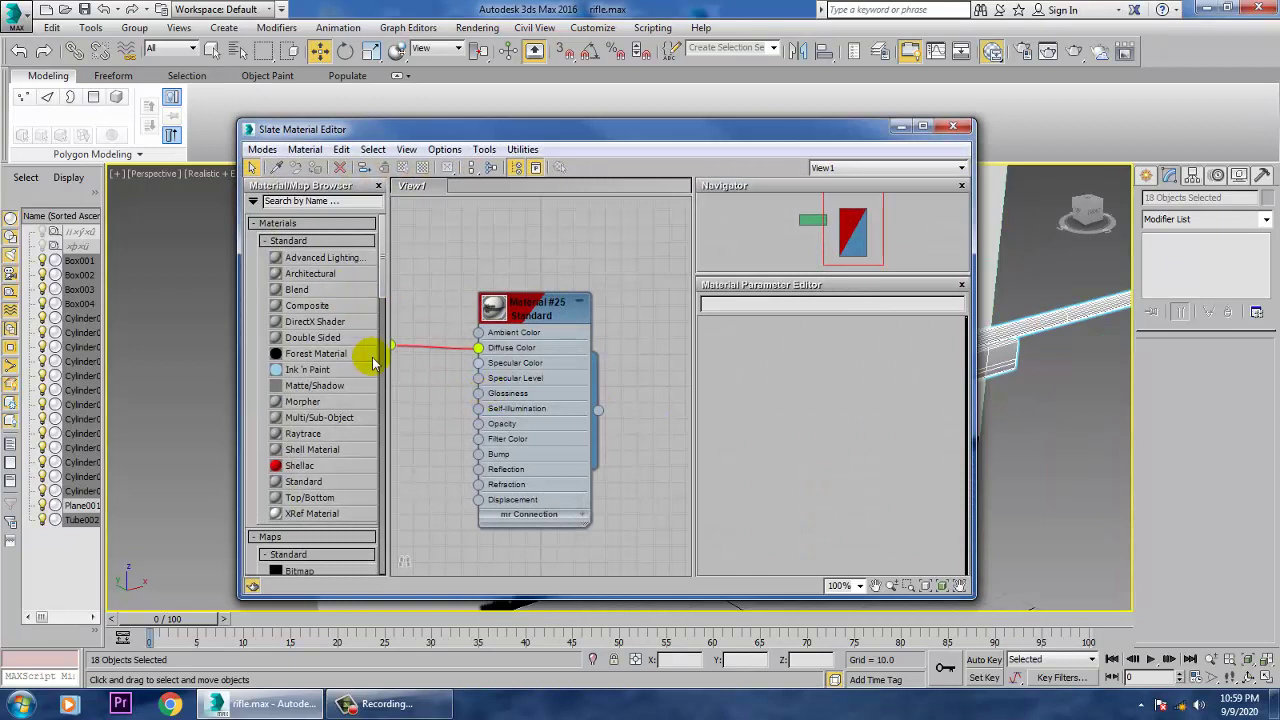
middle_click_drag(593, 498, 580, 309)
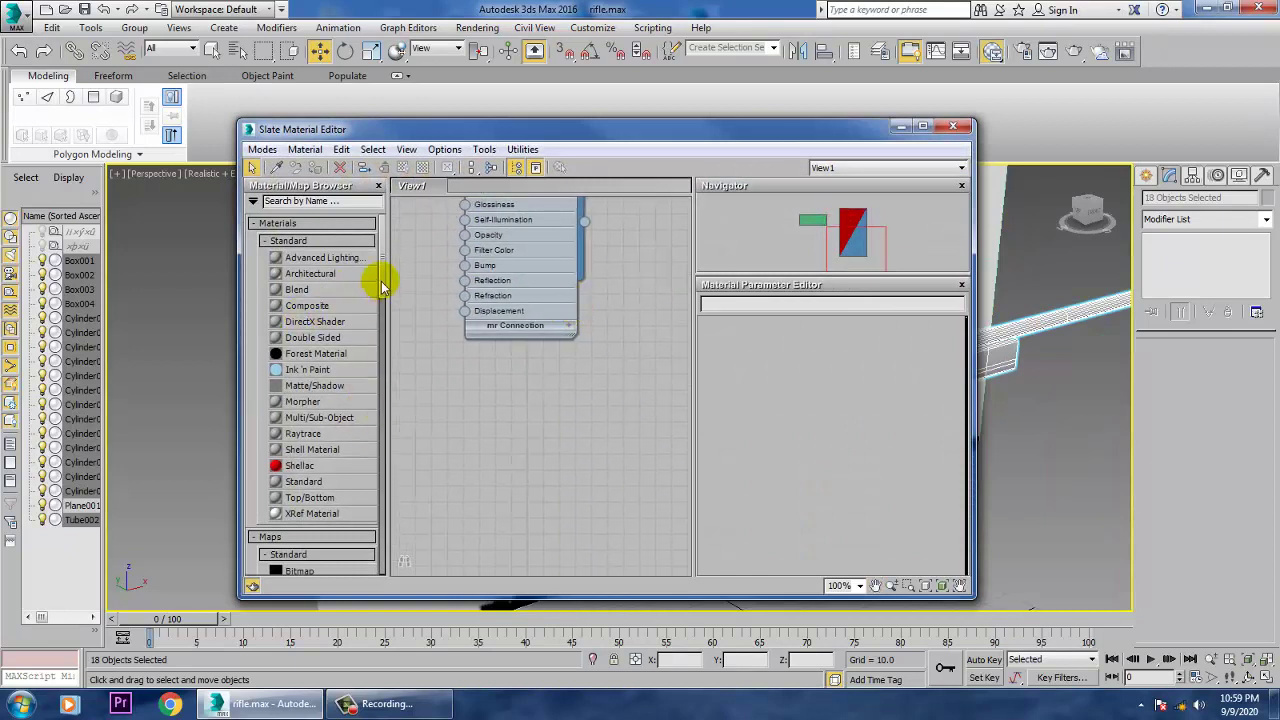
left_click_drag(383, 281, 383, 320)
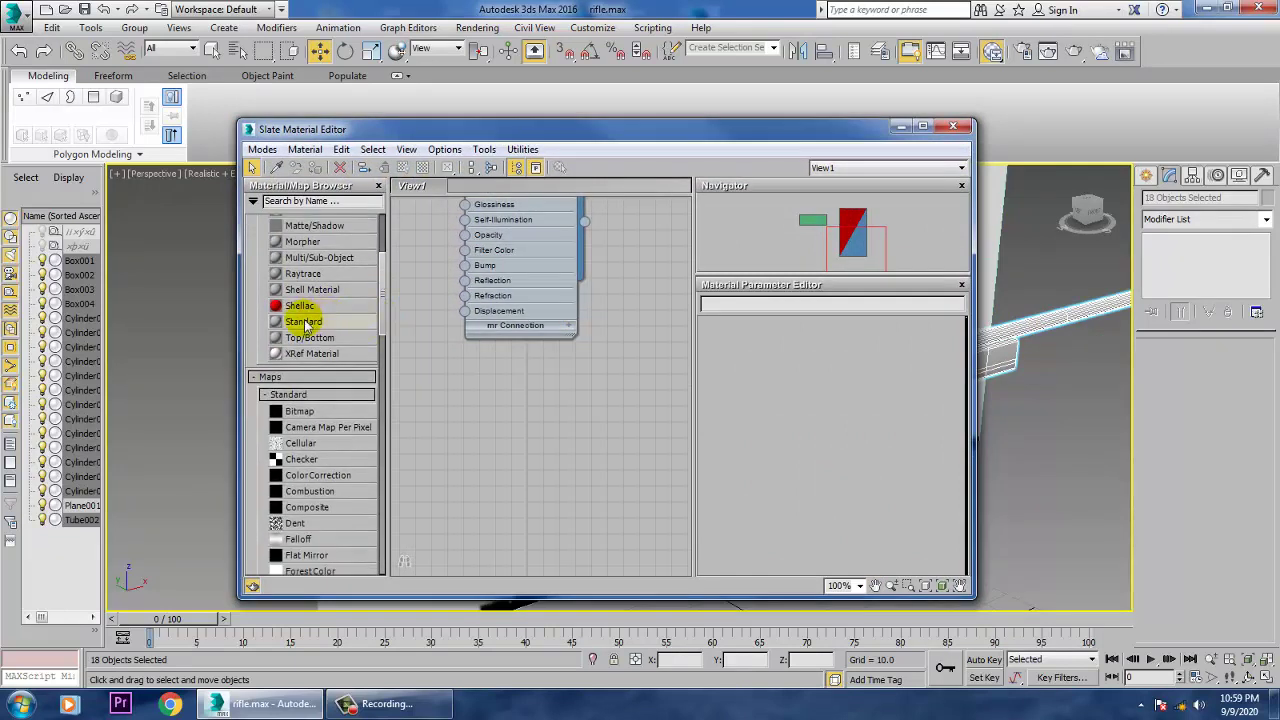
left_click_drag(588, 457, 503, 403)
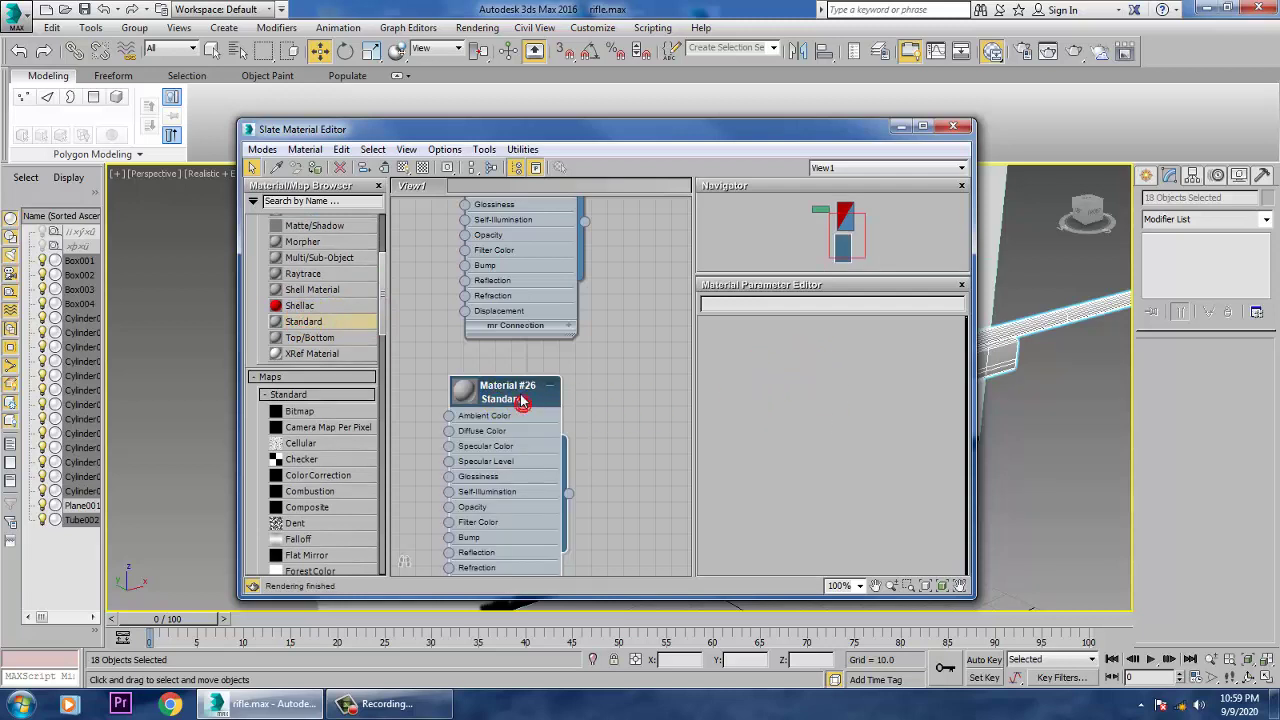
double_click(521, 398)
Keep the new material's Blinn shader, set its specular level to 75, assign it to the selected rifle parts and minimize the editor
left_click(806, 344)
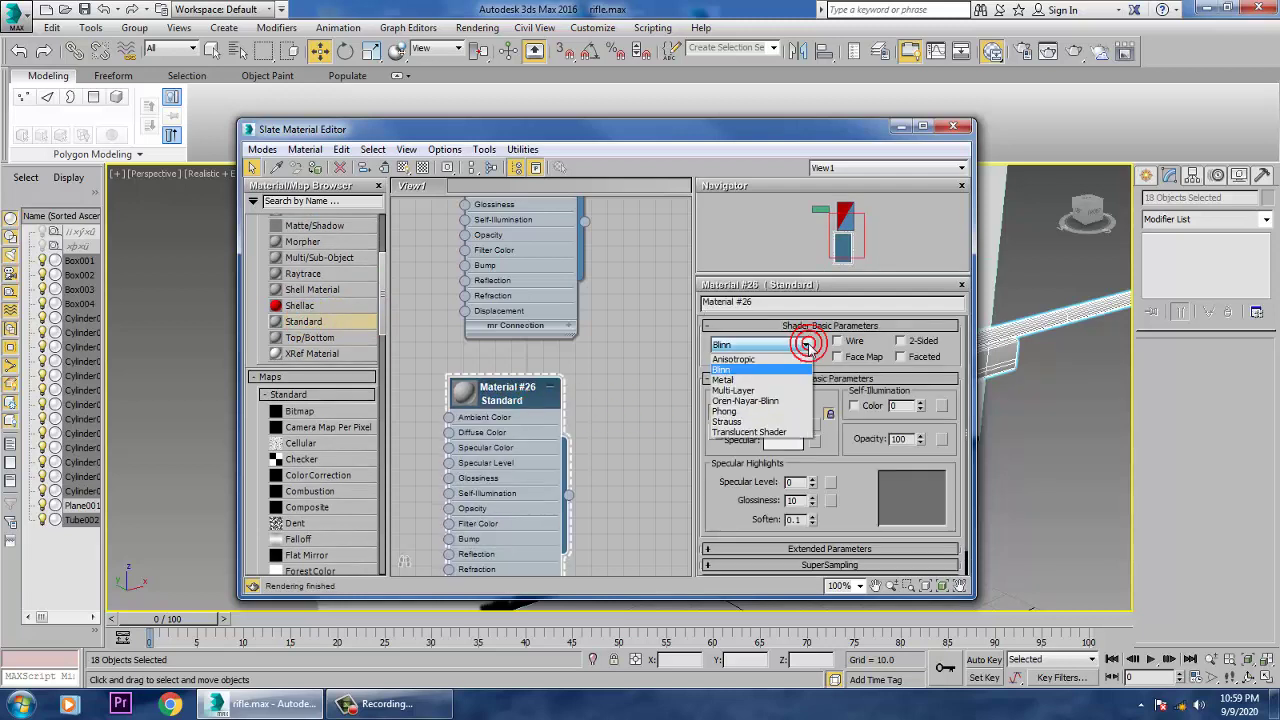
left_click(781, 370)
left_click_drag(810, 485, 826, 447)
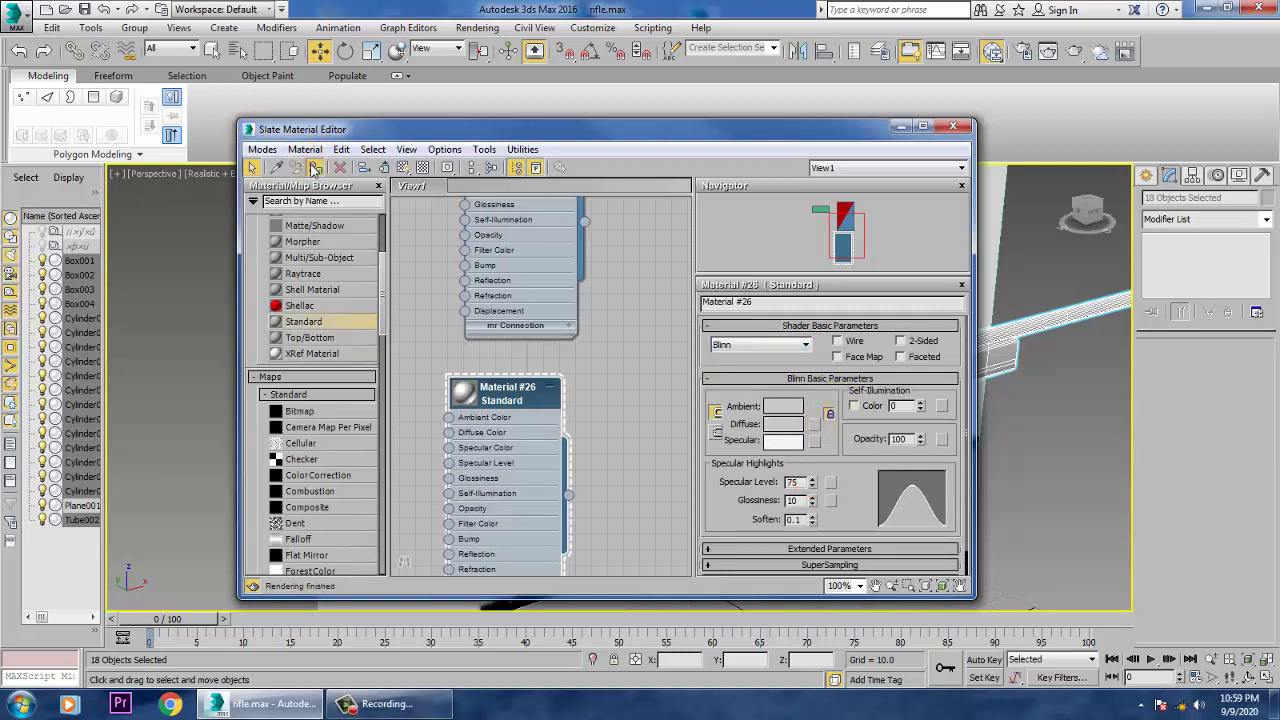
left_click(312, 167)
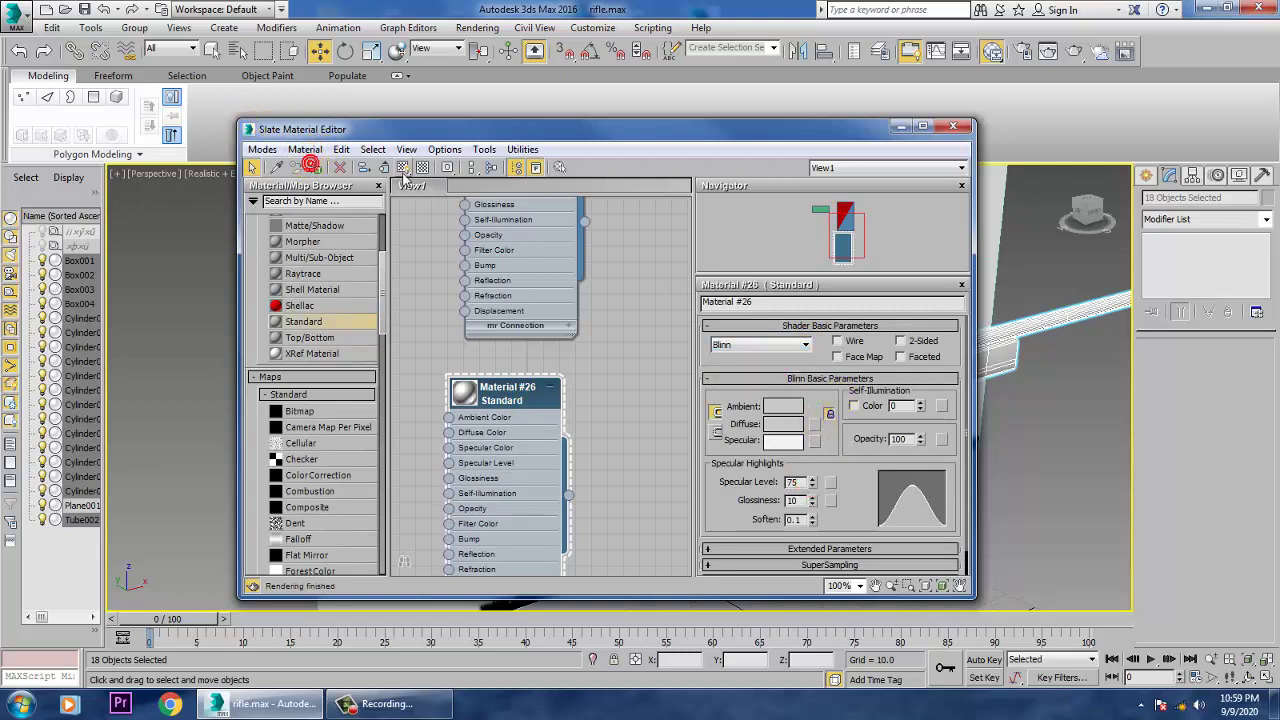
left_click(901, 127)
Hide the reference image plane behind the rifle
left_click(809, 304)
left_click(767, 276)
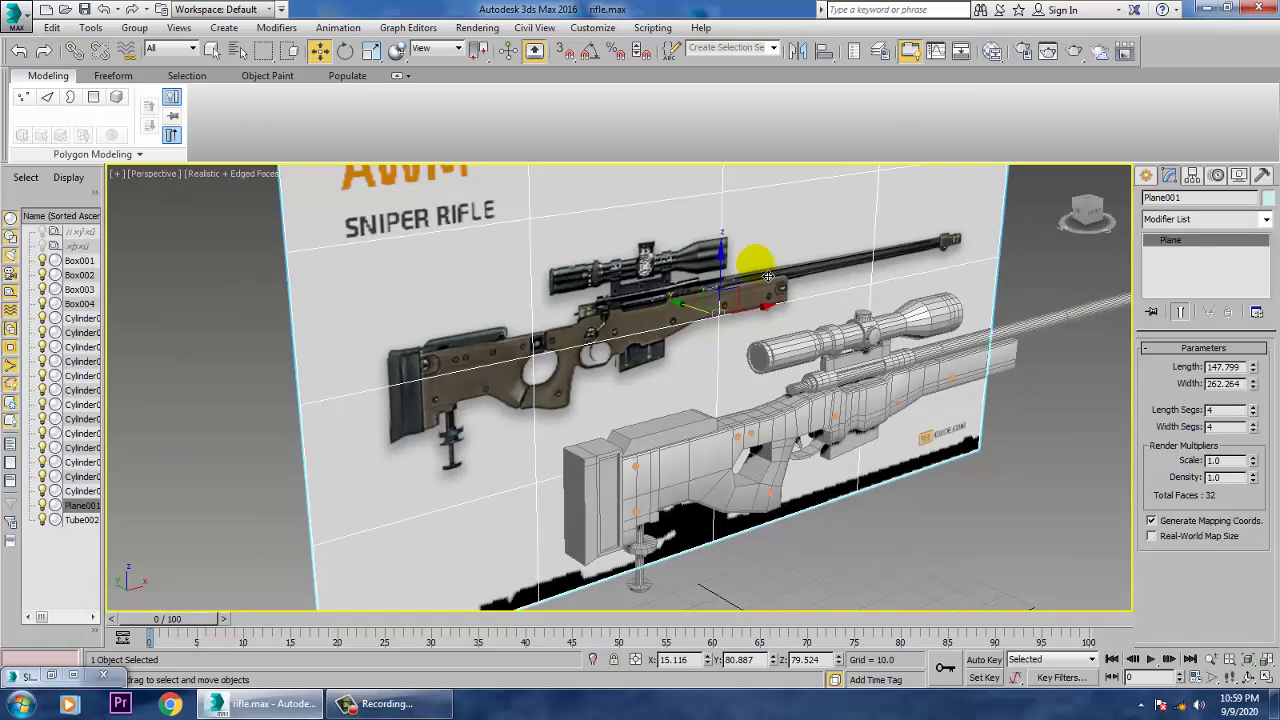
right_click(737, 256)
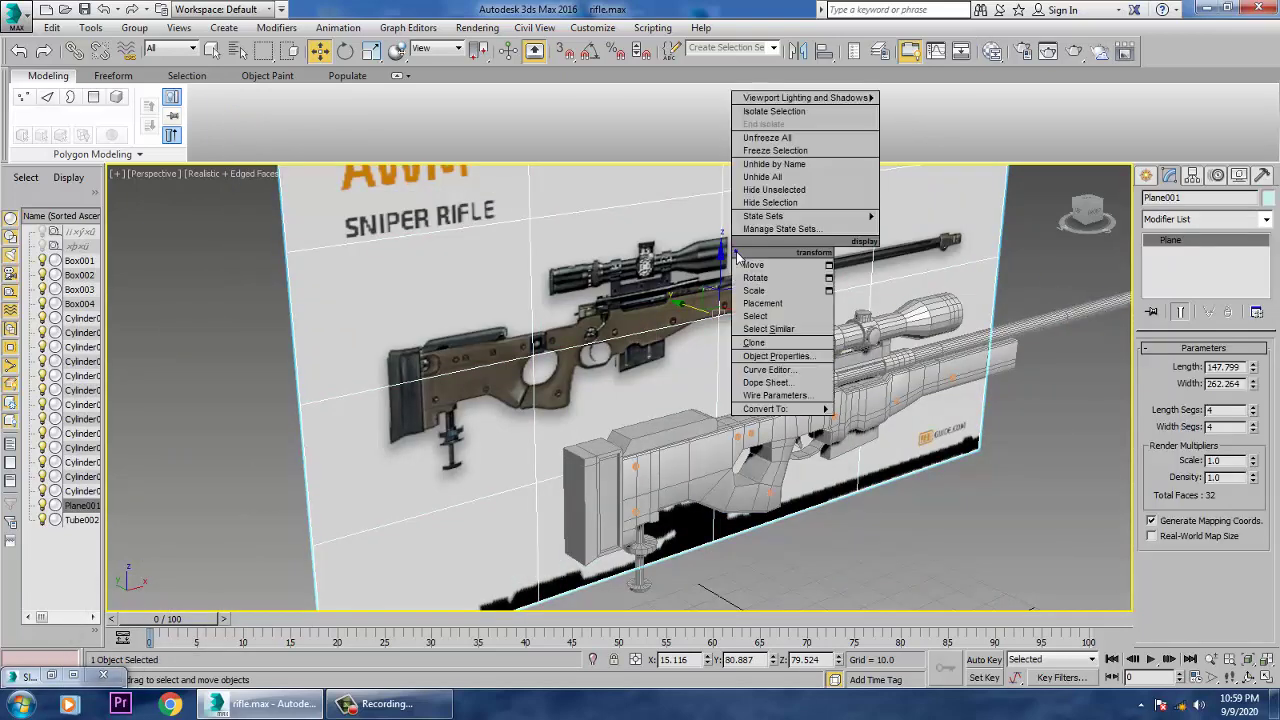
left_click(772, 202)
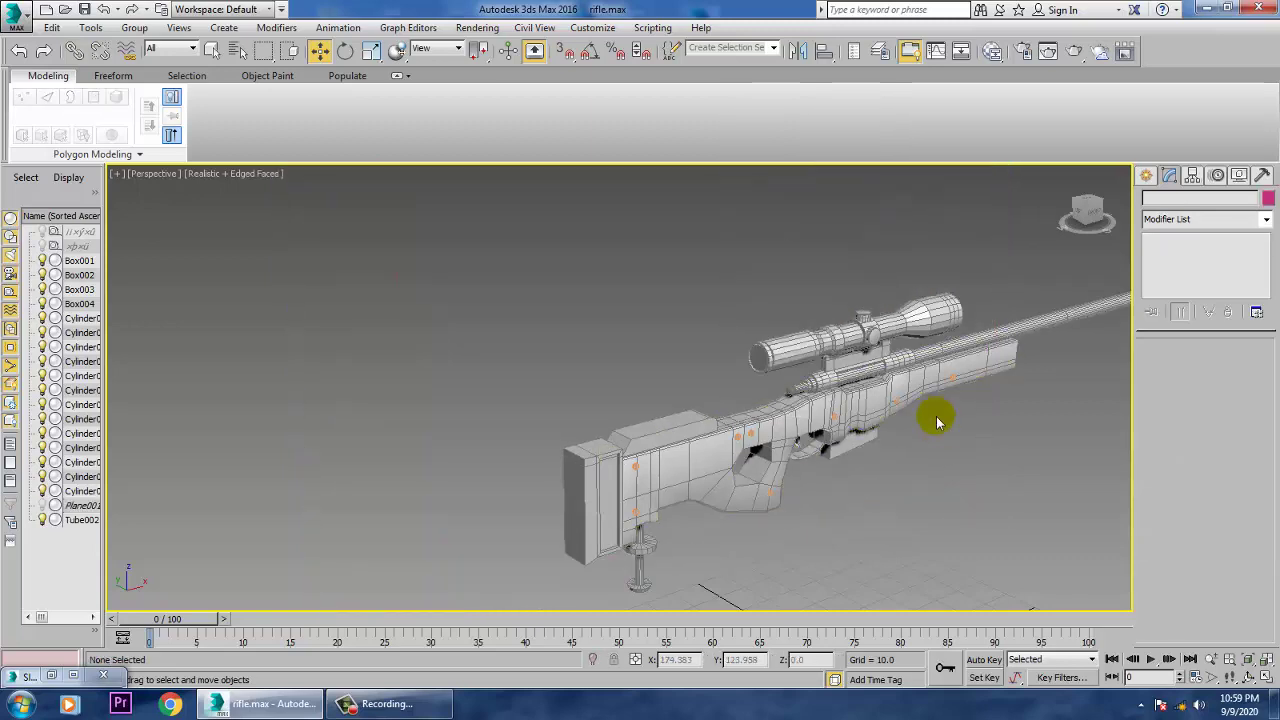
Turn off edged faces in the perspective view and show the shaded rifle from the side
key("F4")
scroll(934, 402, "up", 5)
middle_click_drag(930, 405, 692, 383)
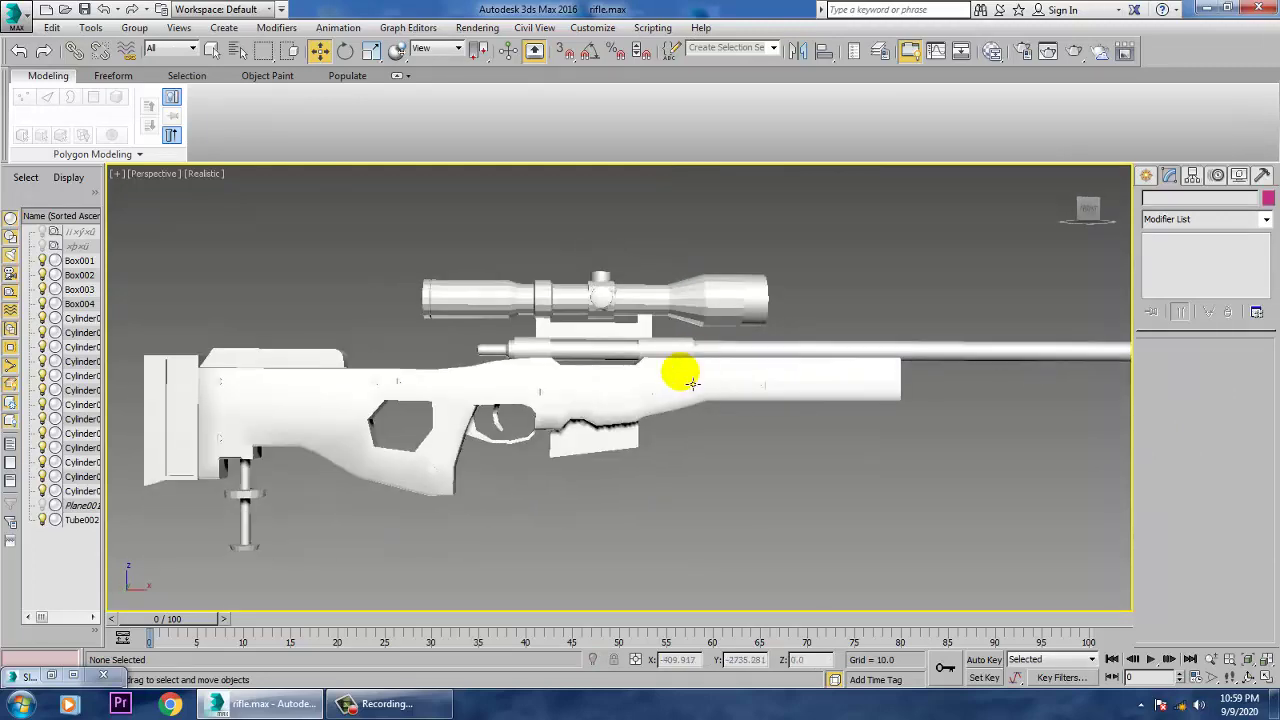
Chamfer the magazine's lower rear edge by 1.0 with 4 segments
left_click(592, 443)
scroll(590, 462, "up", 3)
middle_click_drag(590, 462, 697, 469, "alt")
scroll(604, 446, "up", 2)
scroll(697, 469, "up", 3)
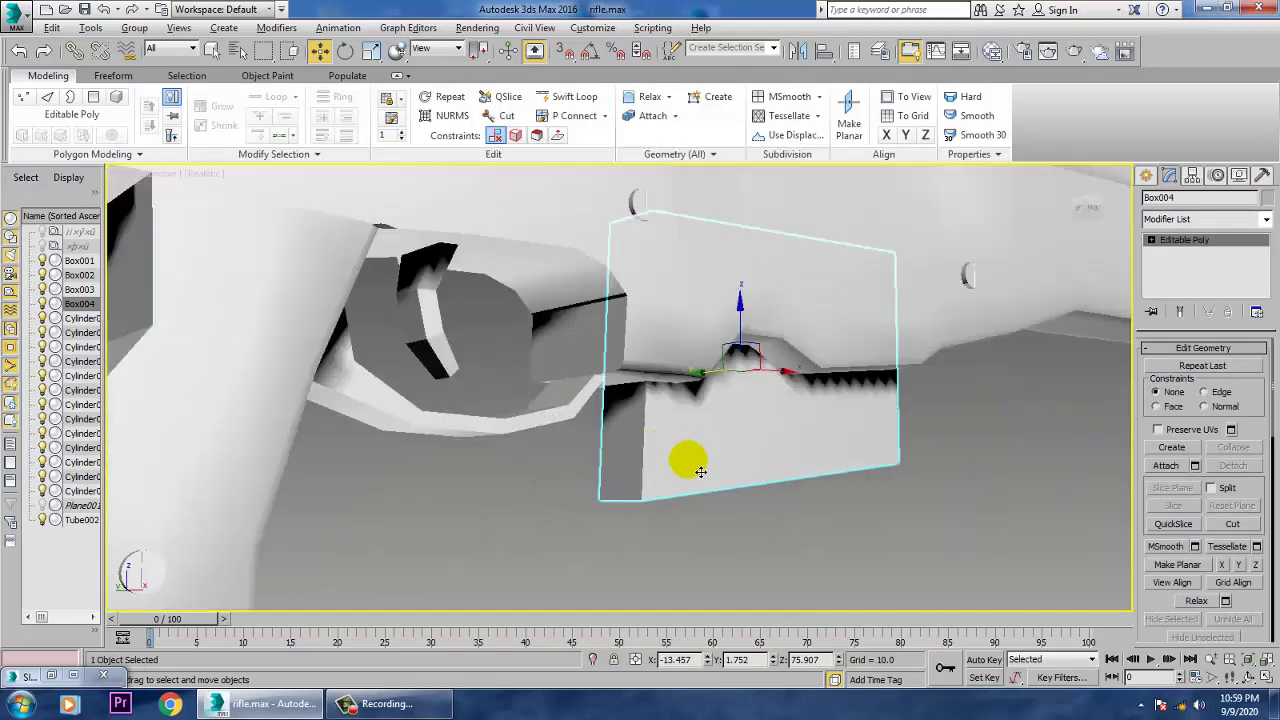
left_click(1151, 240)
left_click(1178, 266)
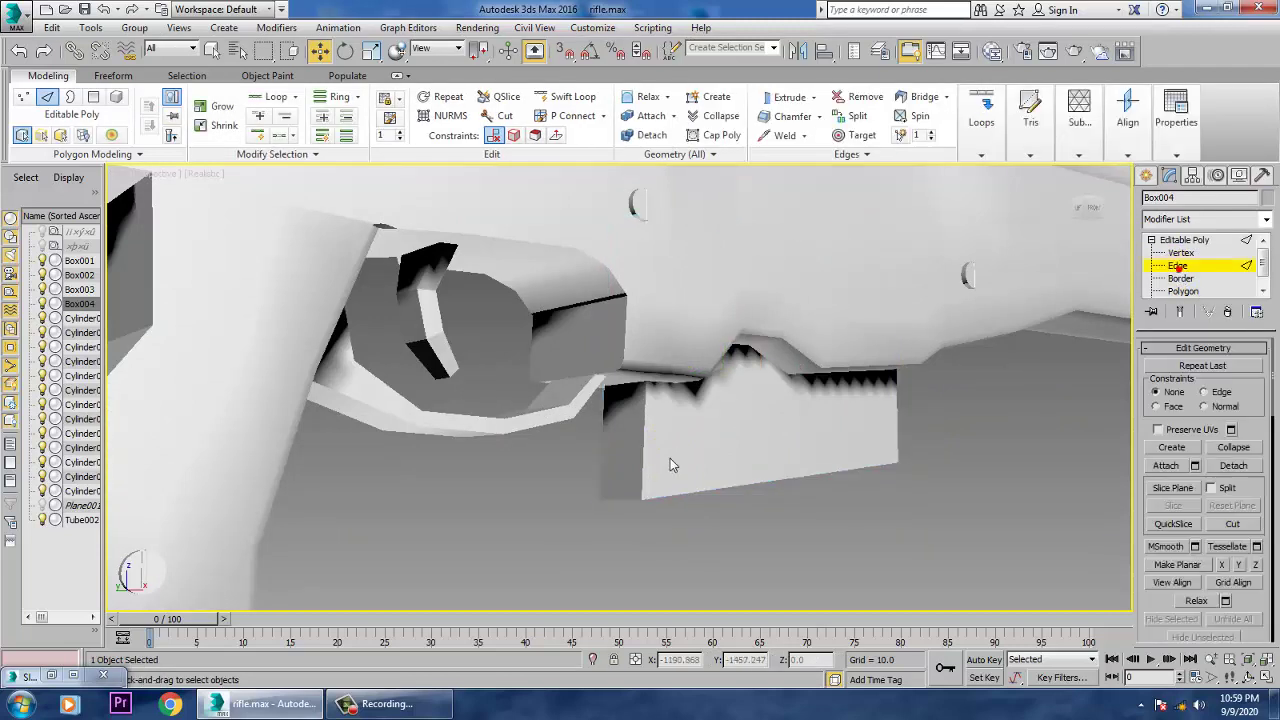
left_click(634, 513)
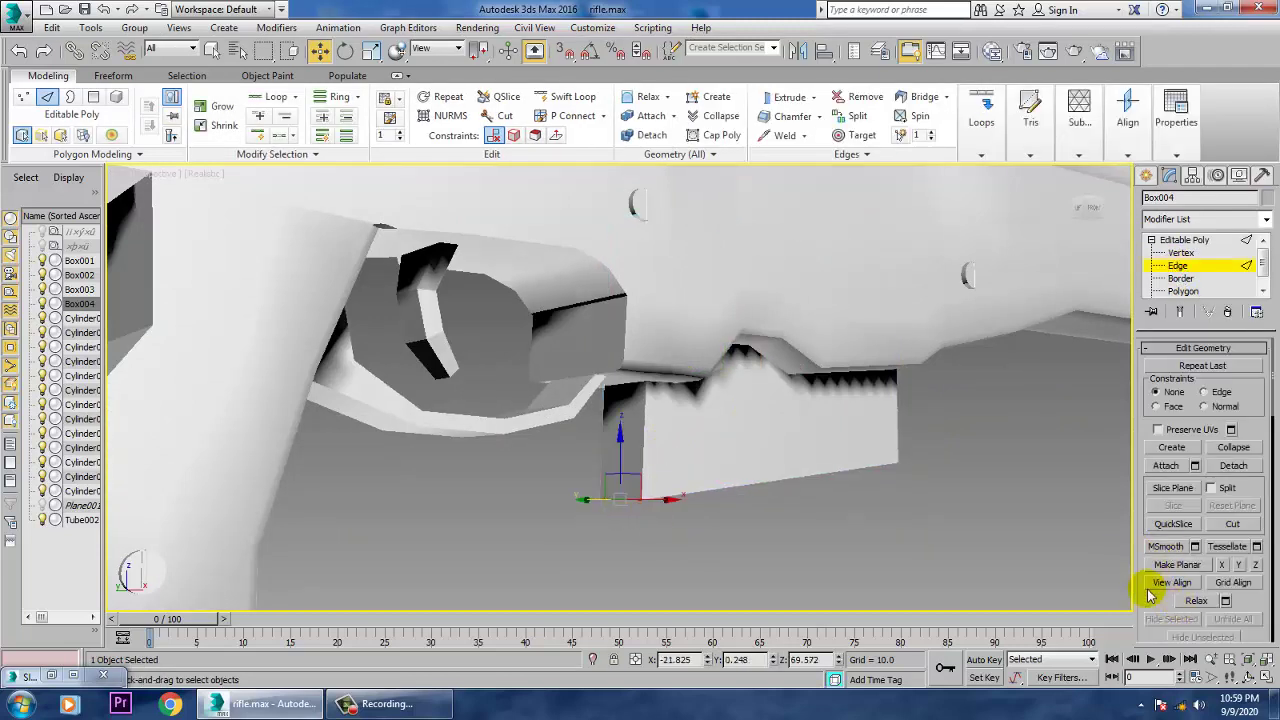
scroll(1160, 585, "down", 2)
scroll(1205, 578, "up", 5)
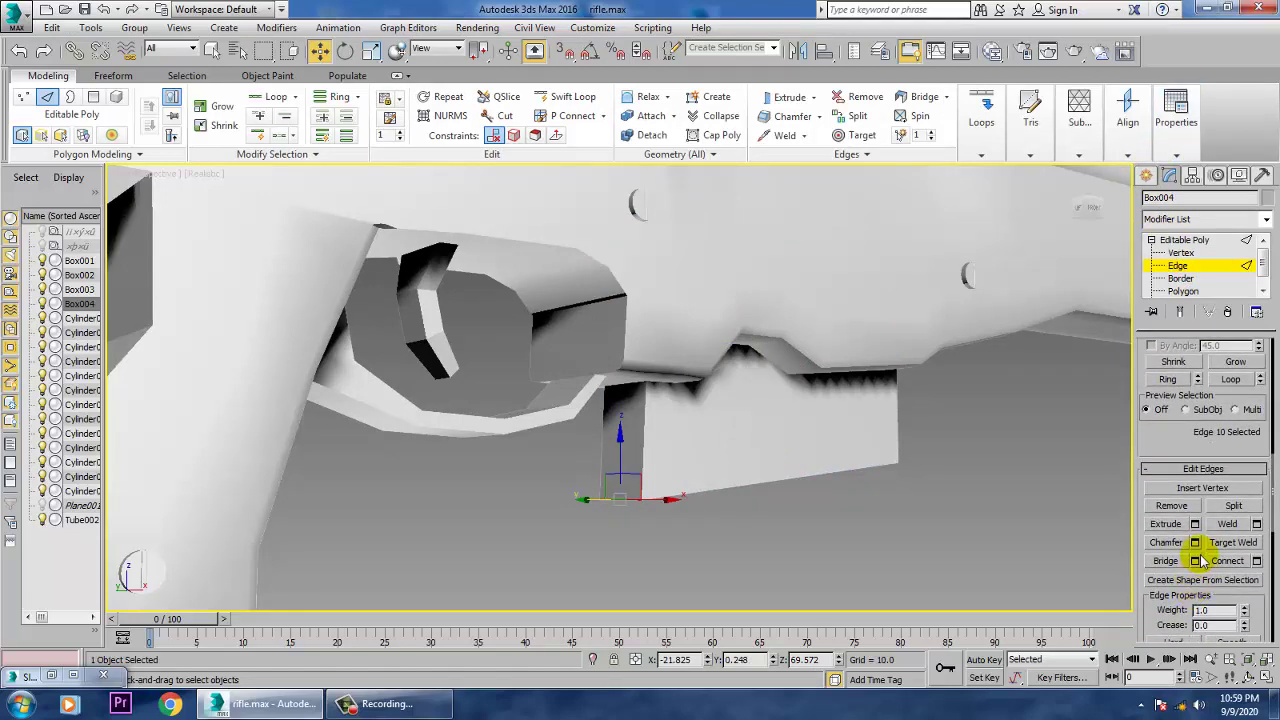
left_click(1195, 543)
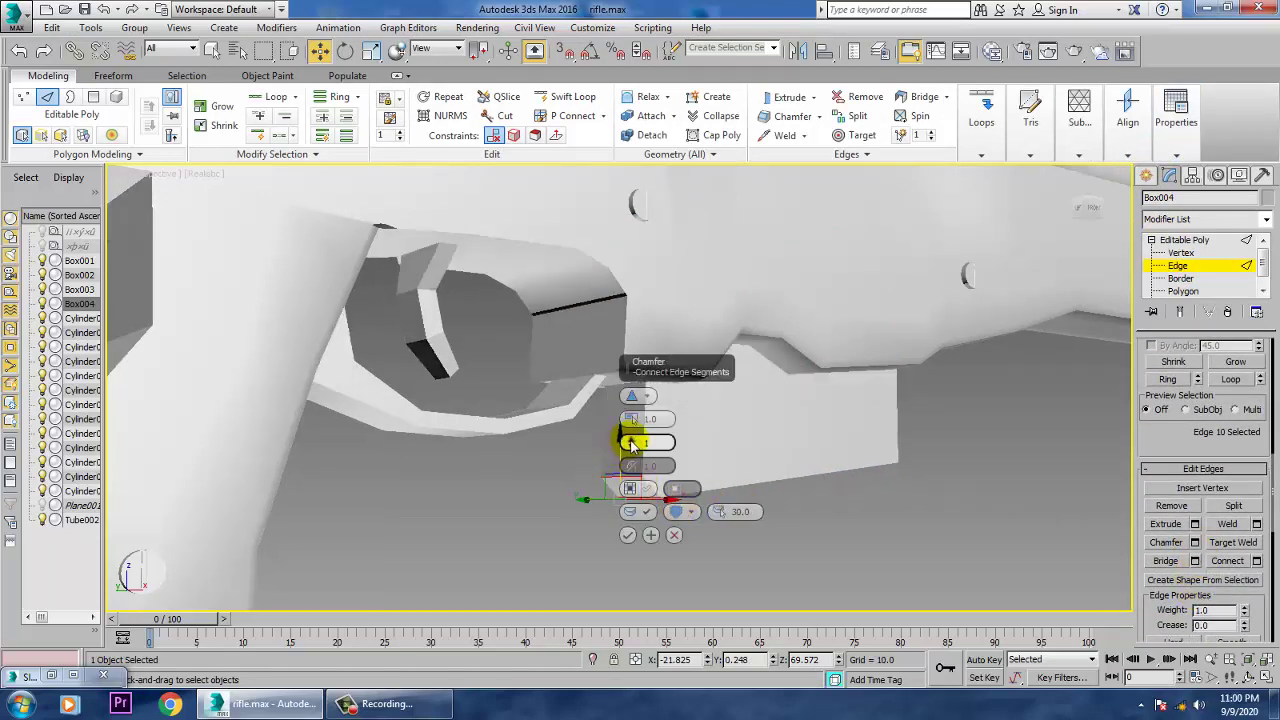
left_click(627, 535)
Chamfer the magazine's lower front edge by 1.0 with 4 segments and leave edge editing
middle_click_drag(629, 535, 936, 472, "alt")
left_click(935, 450)
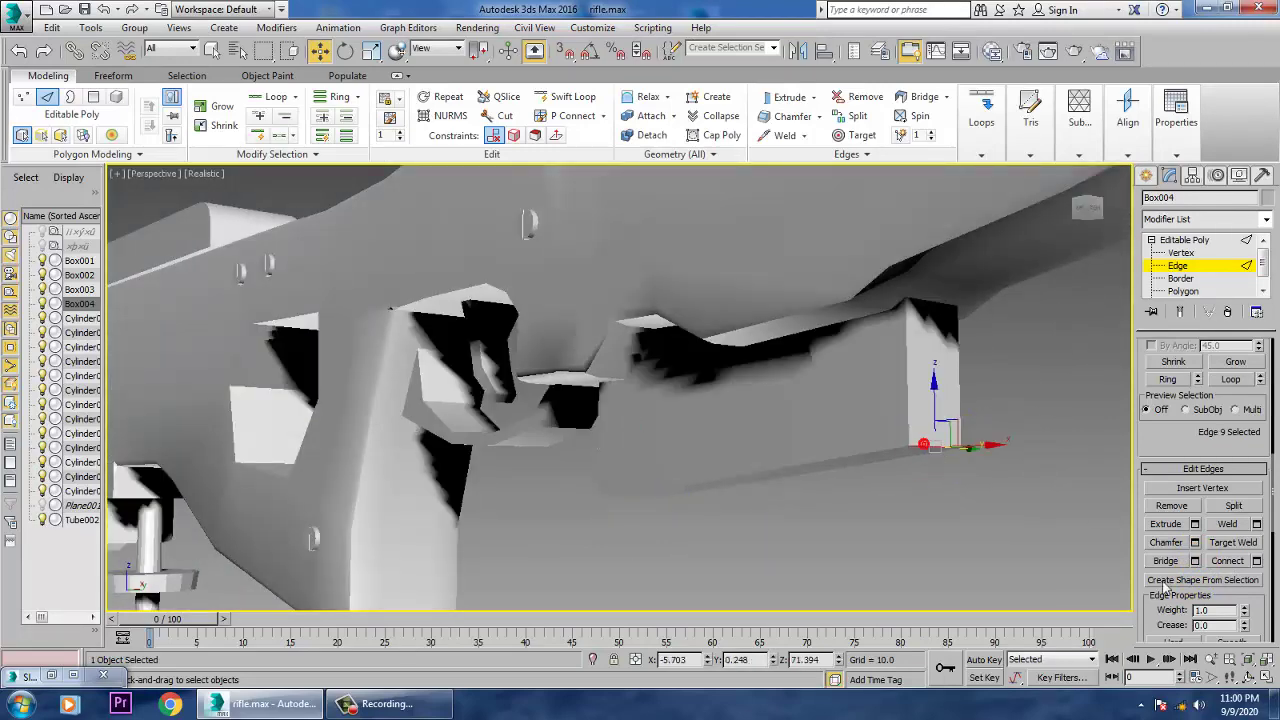
left_click(1195, 542)
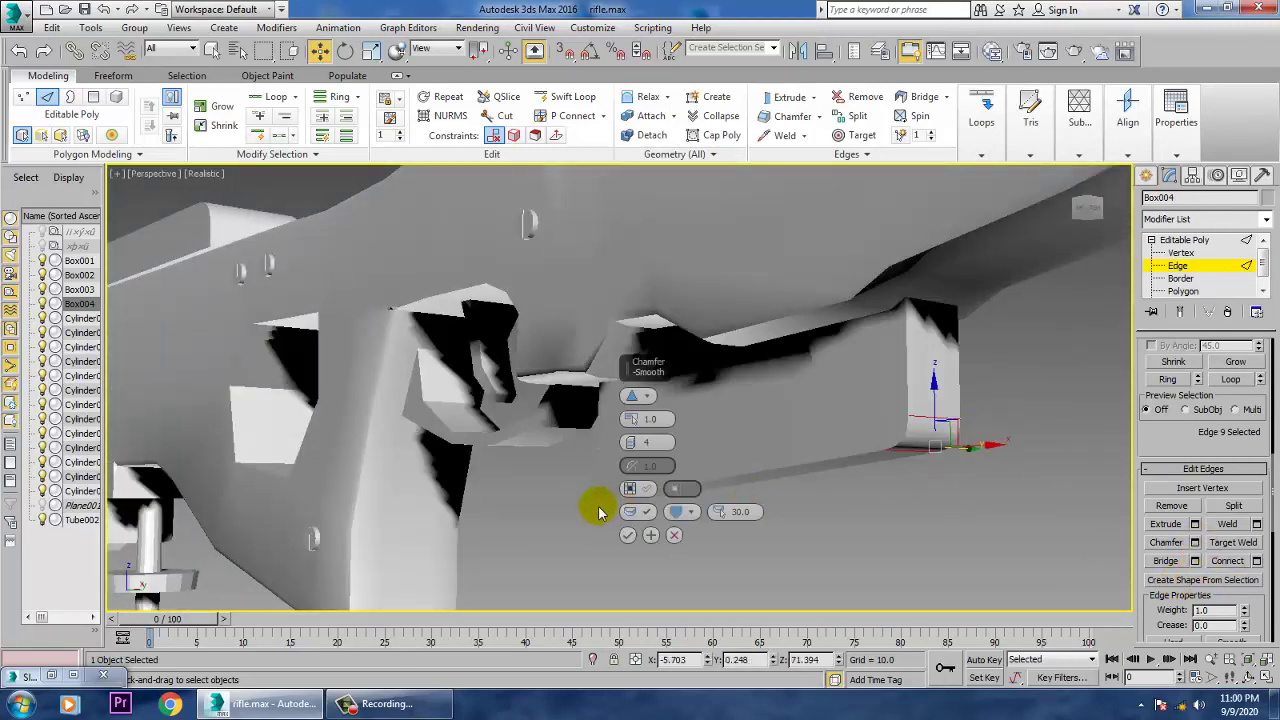
left_click(627, 537)
middle_click_drag(626, 540, 676, 512, "alt")
scroll(917, 460, "down", 6)
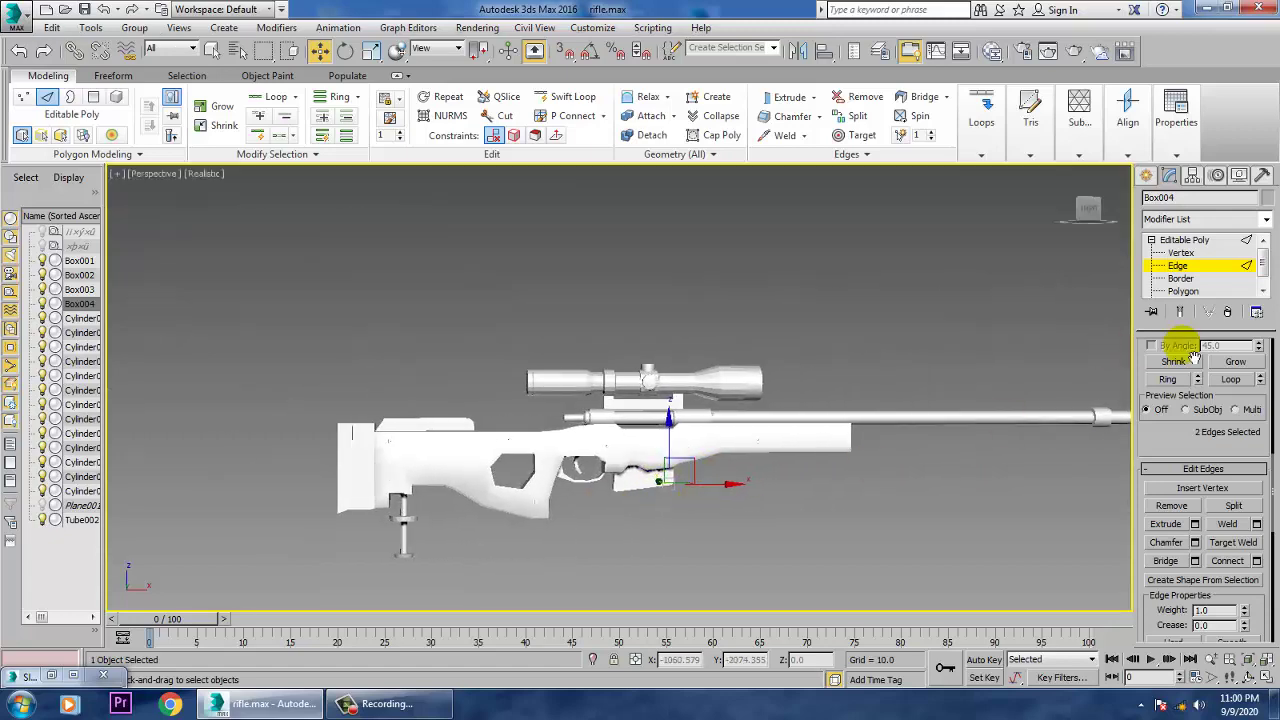
left_click(1198, 241)
Select all rifle parts and lower the whole rifle closer to the ground grid
middle_click_drag(660, 420, 608, 350, "alt")
scroll(588, 384, "down", 5)
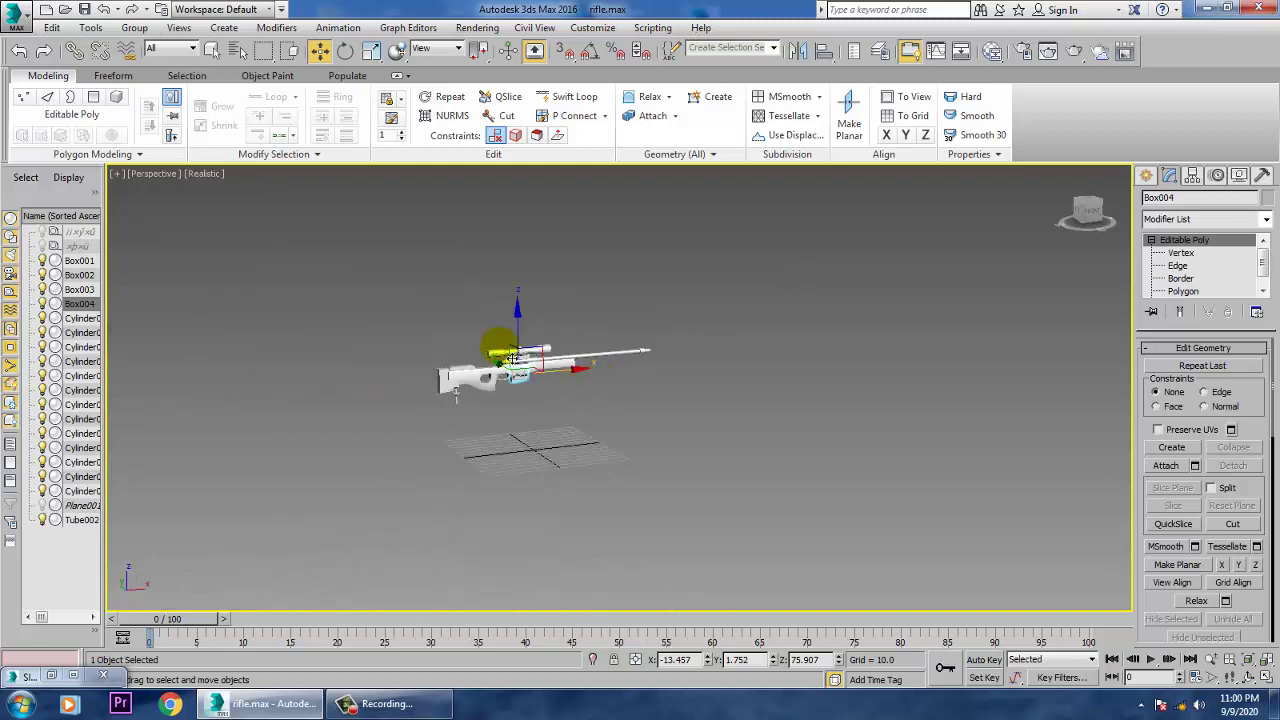
left_click_drag(884, 472, 884, 472)
middle_click_drag(571, 337, 547, 392, "alt")
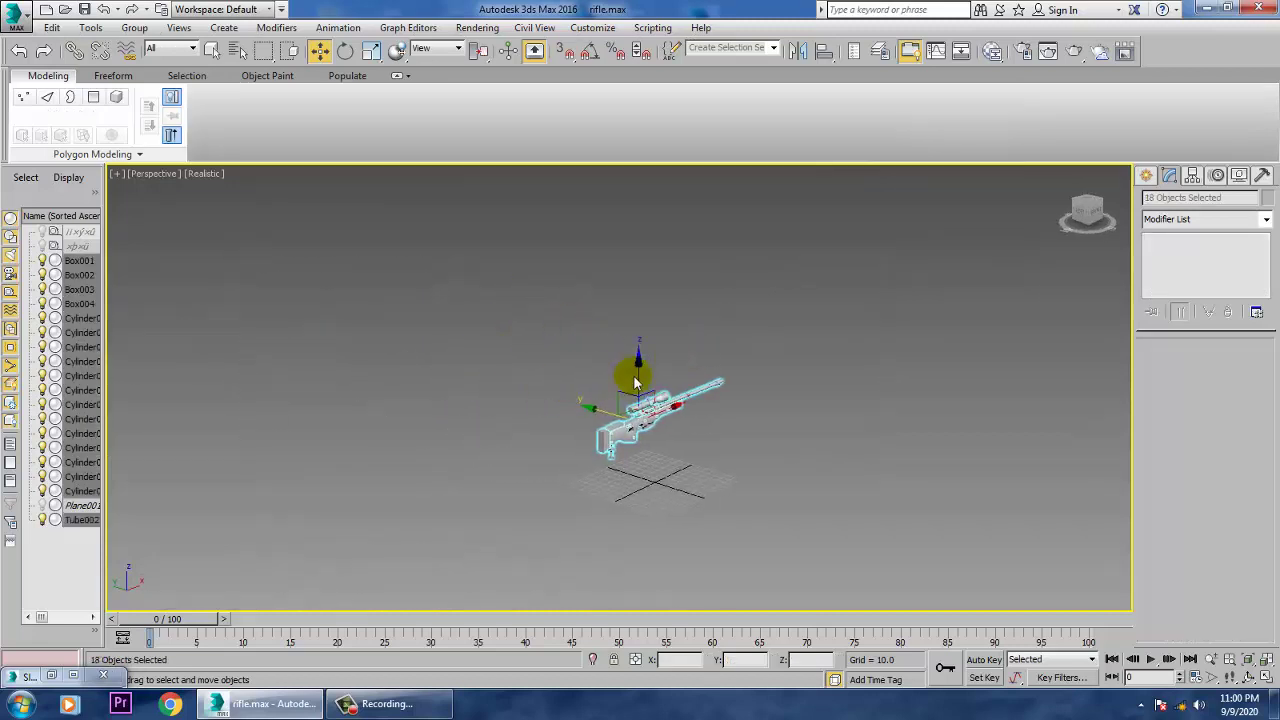
left_click_drag(647, 383, 651, 412)
Create a flat ground cylinder under the rifle at the grid centre, with a radius of about 180 and a height of about 6
left_click(1146, 176)
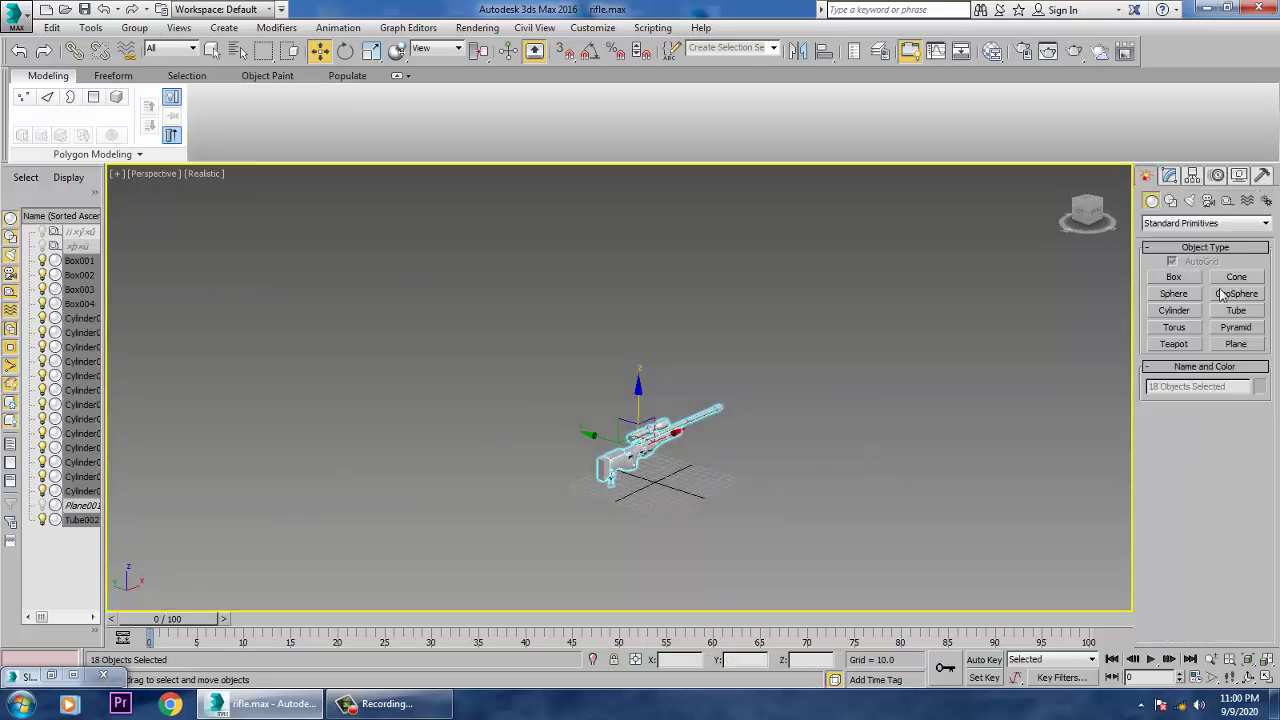
left_click(1175, 311)
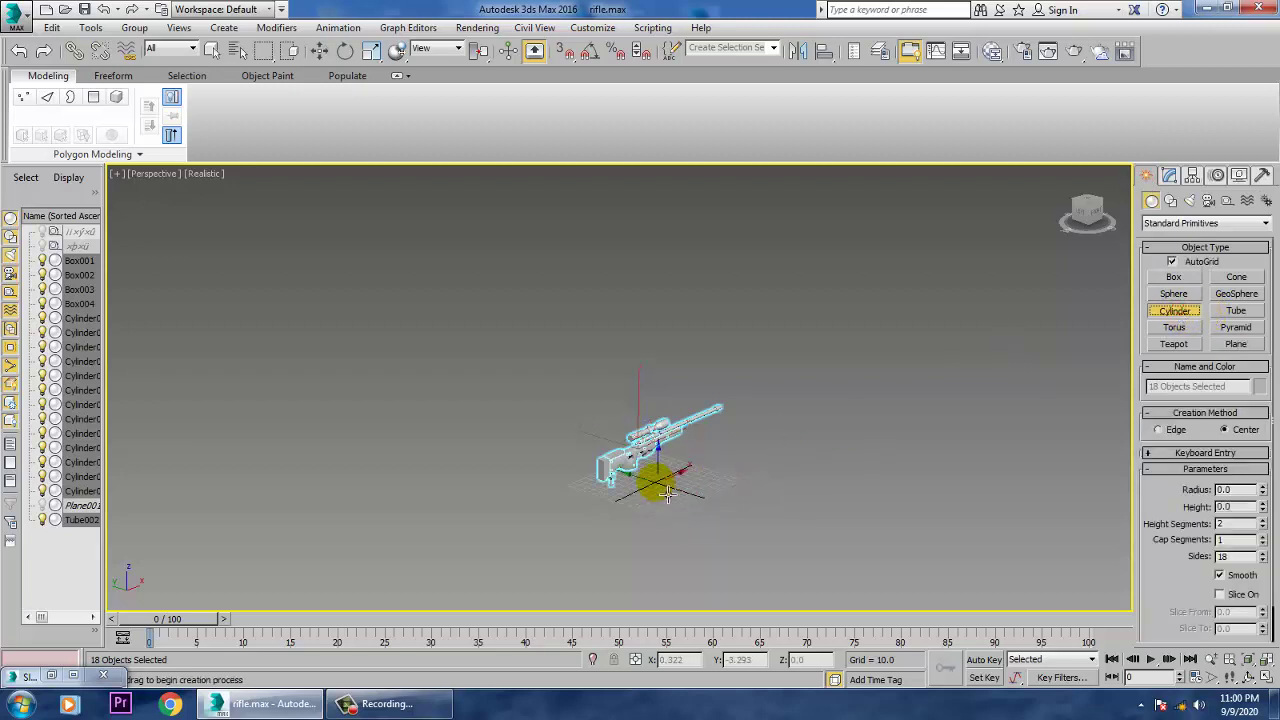
left_click_drag(667, 493, 737, 537)
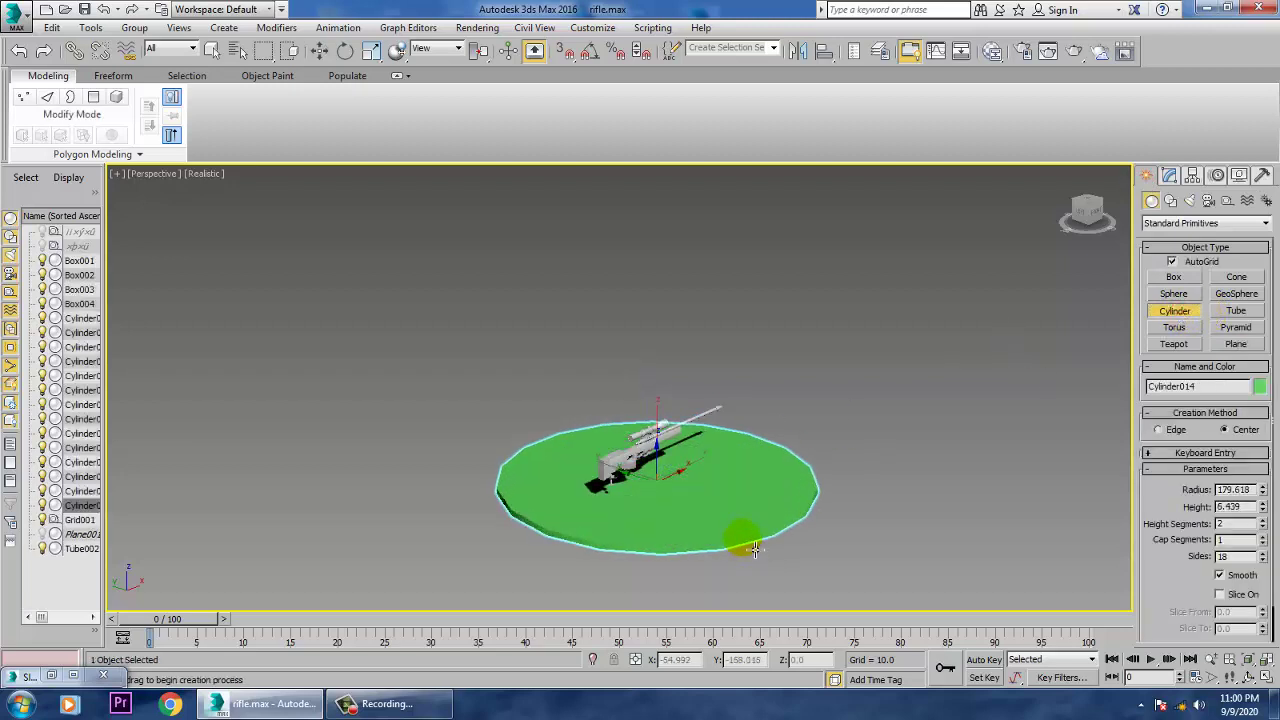
left_click(755, 549)
right_click(755, 549)
Assign the existing standard Material #26 to the ground cylinder
scroll(735, 500, "up", 6)
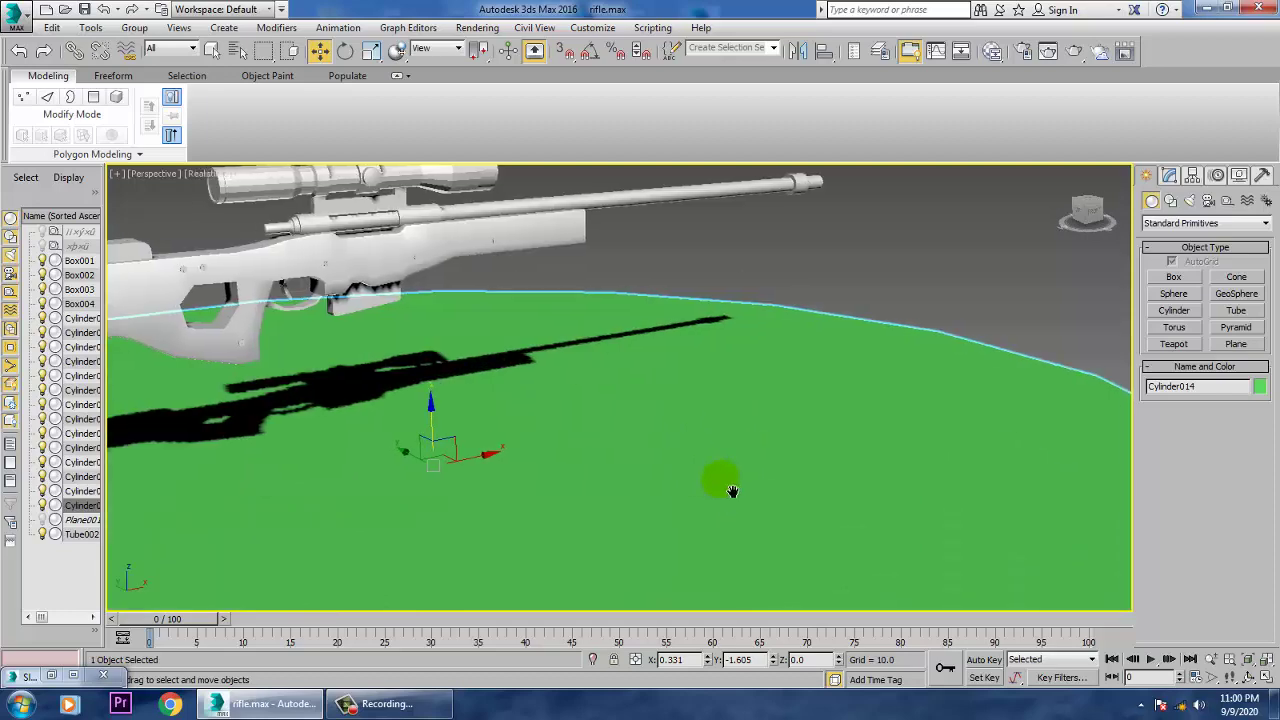
middle_click_drag(732, 491, 754, 497)
left_click(1259, 388)
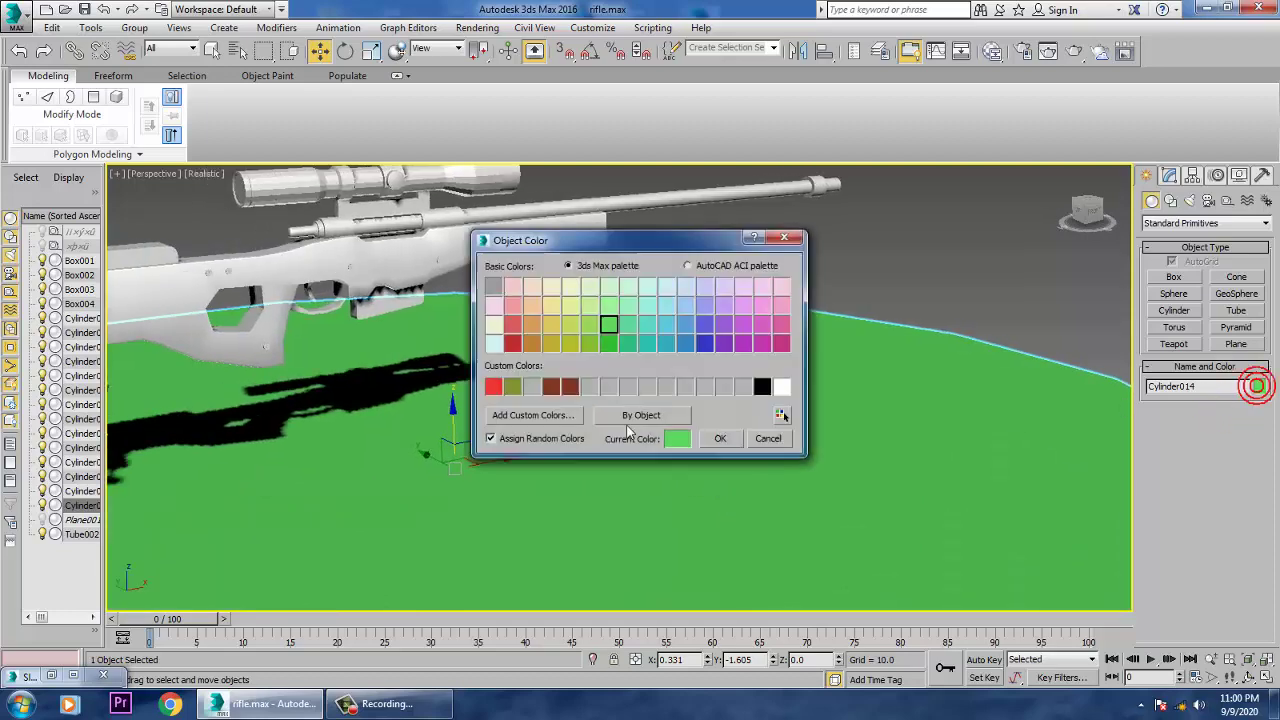
left_click(776, 439)
key("m")
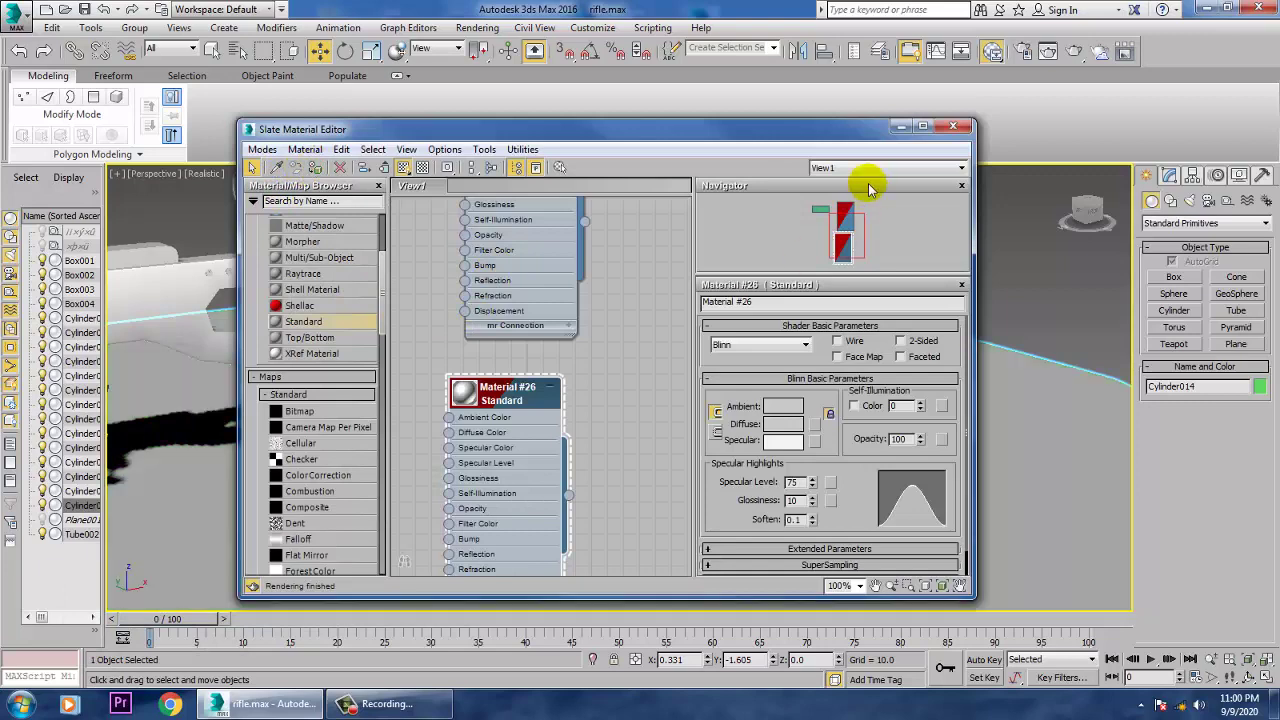
left_click(953, 128)
Select all the rifle parts together while leaving the ground cylinder out of the selection
scroll(842, 502, "down", 4)
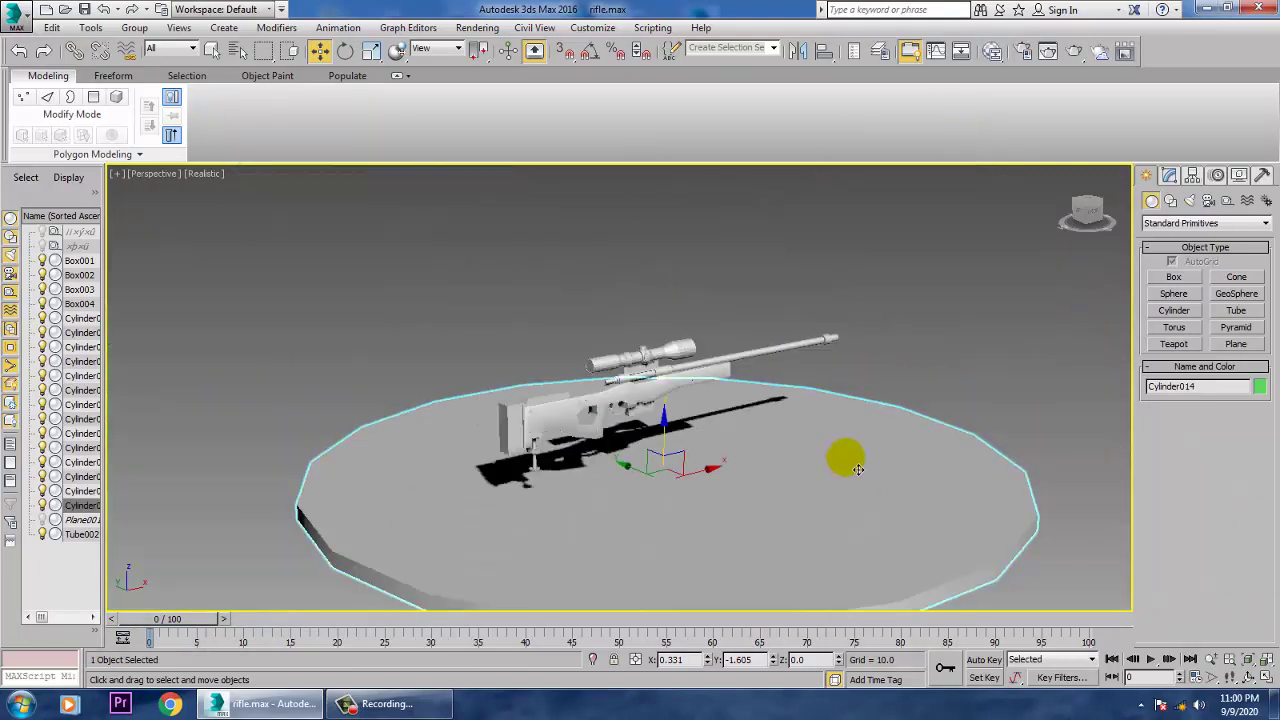
middle_click_drag(857, 469, 684, 400, "alt")
scroll(760, 456, "up", 2)
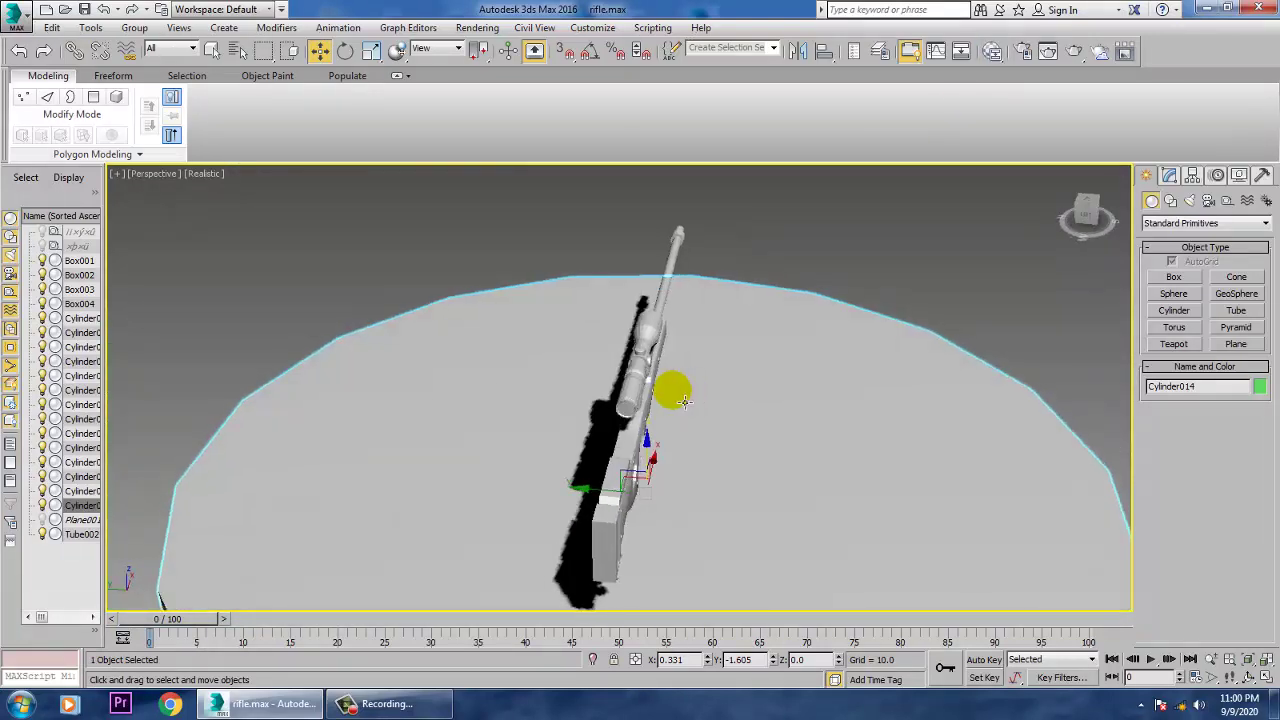
left_click_drag(509, 228, 856, 668)
left_click_drag(851, 294, 1034, 571, "alt")
middle_click_drag(1034, 571, 628, 318, "alt")
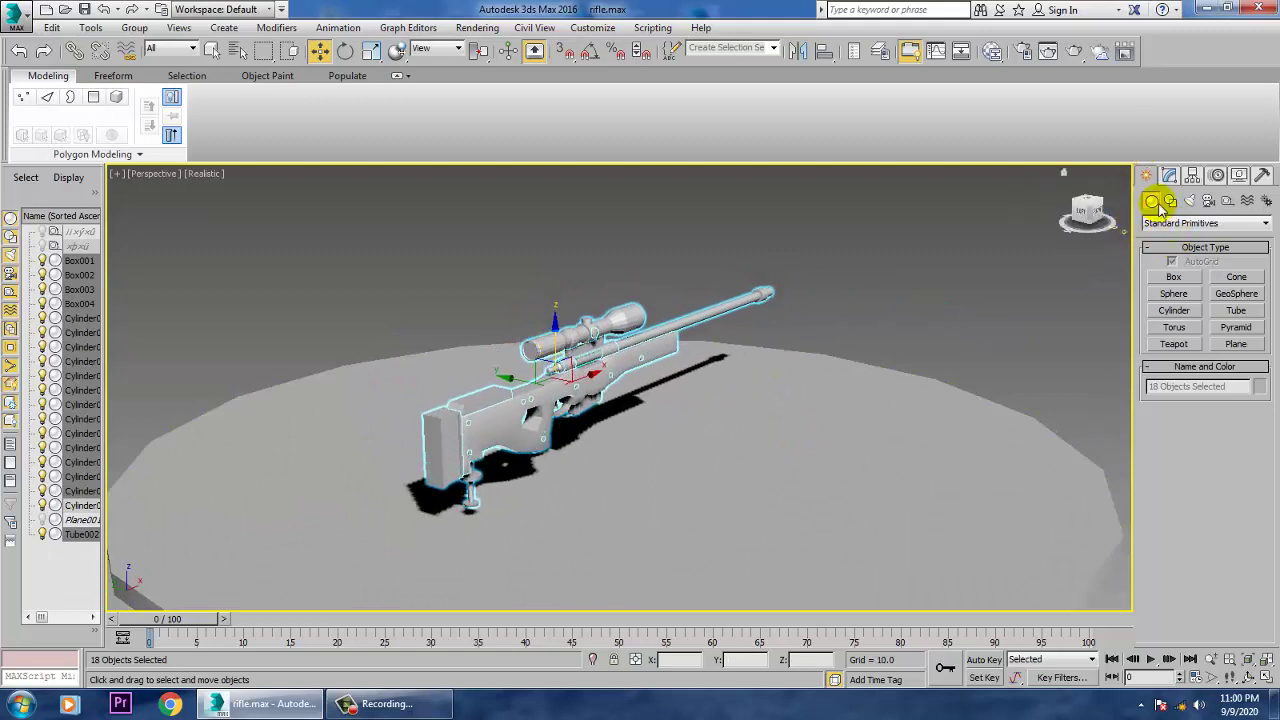
Draw a circle spline around the rifle and ground cylinder in the Top view, centred near the origin, with a radius of about 371
left_click(1171, 203)
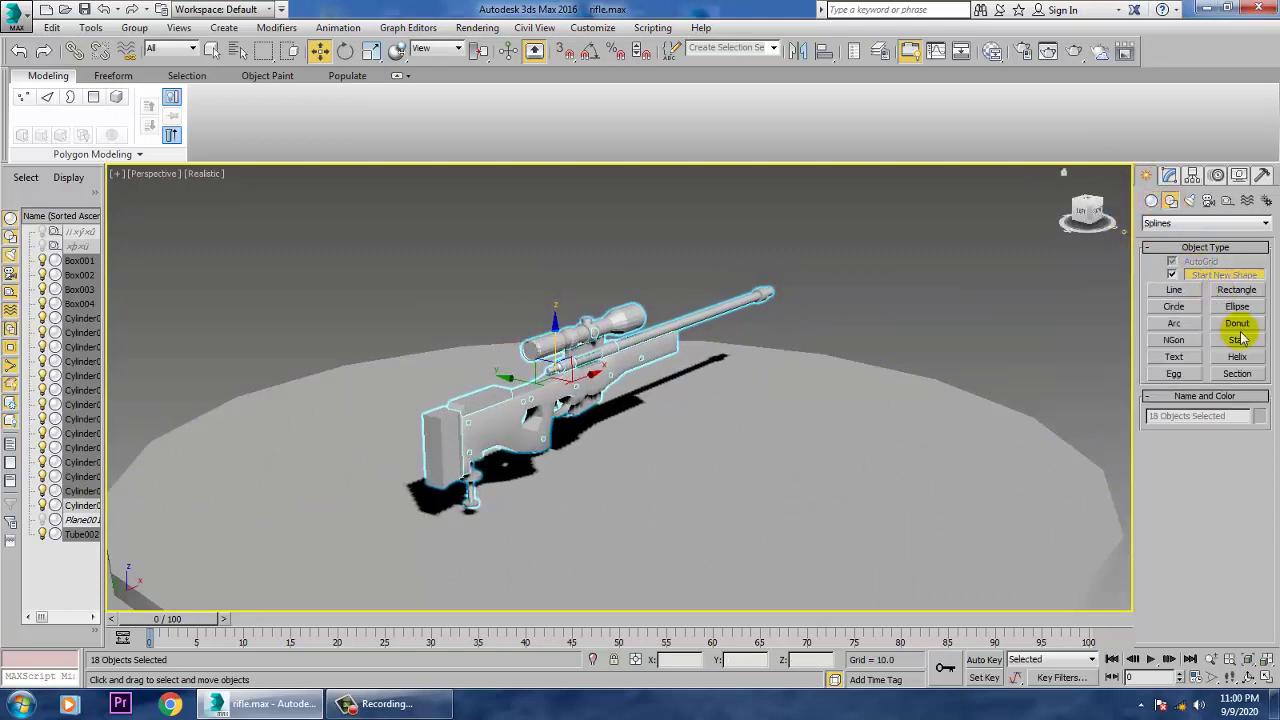
left_click(1174, 306)
scroll(686, 491, "down", 5)
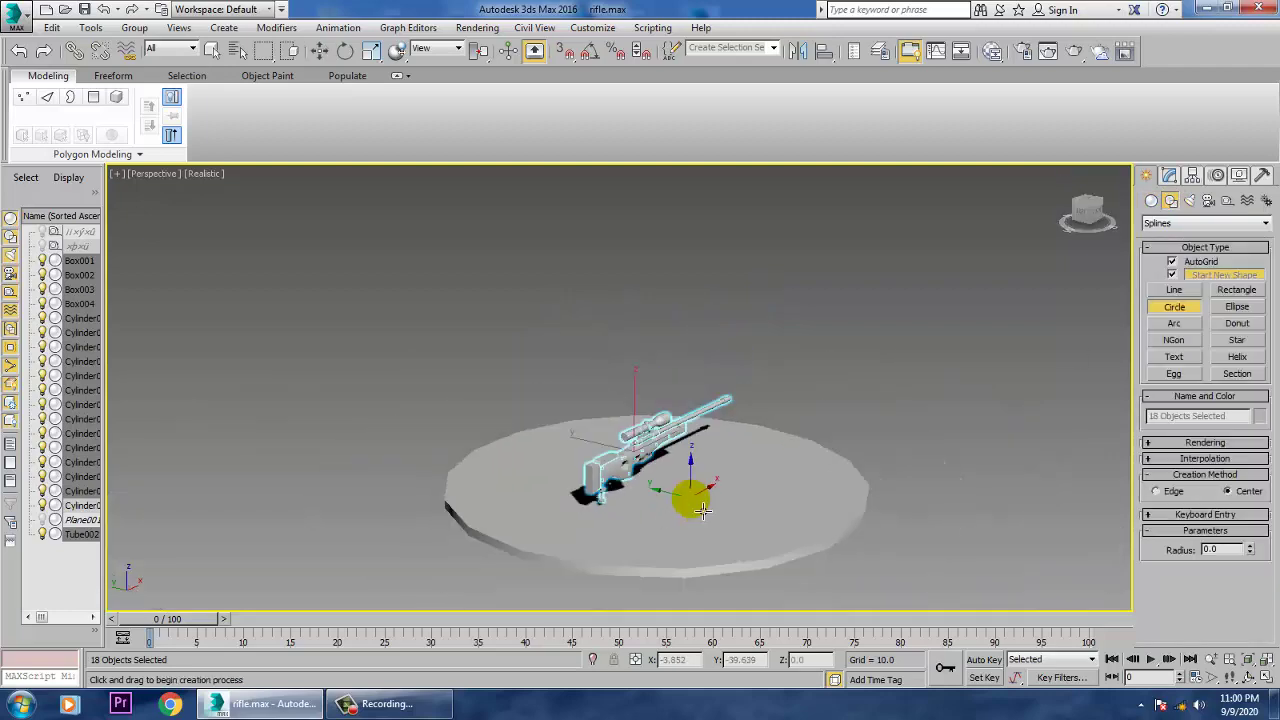
key("alt+w")
scroll(440, 365, "down", 6)
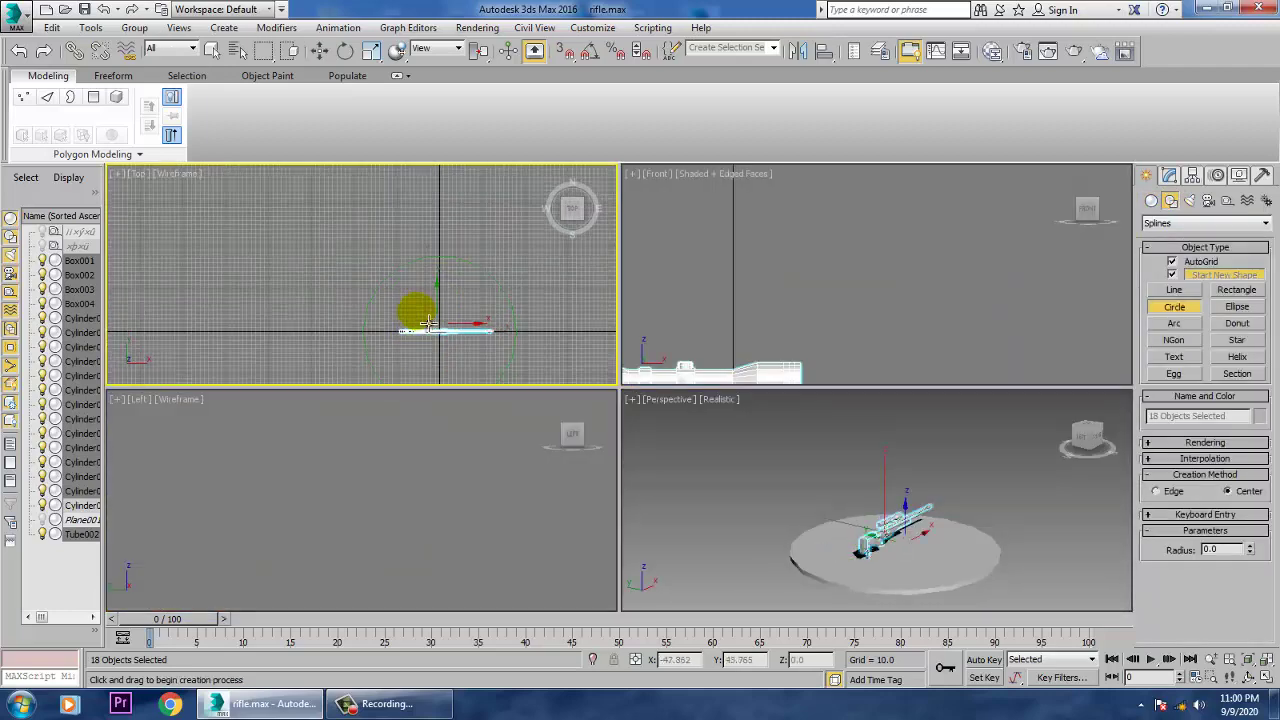
key("alt+w")
middle_click_drag(594, 430, 434, 306)
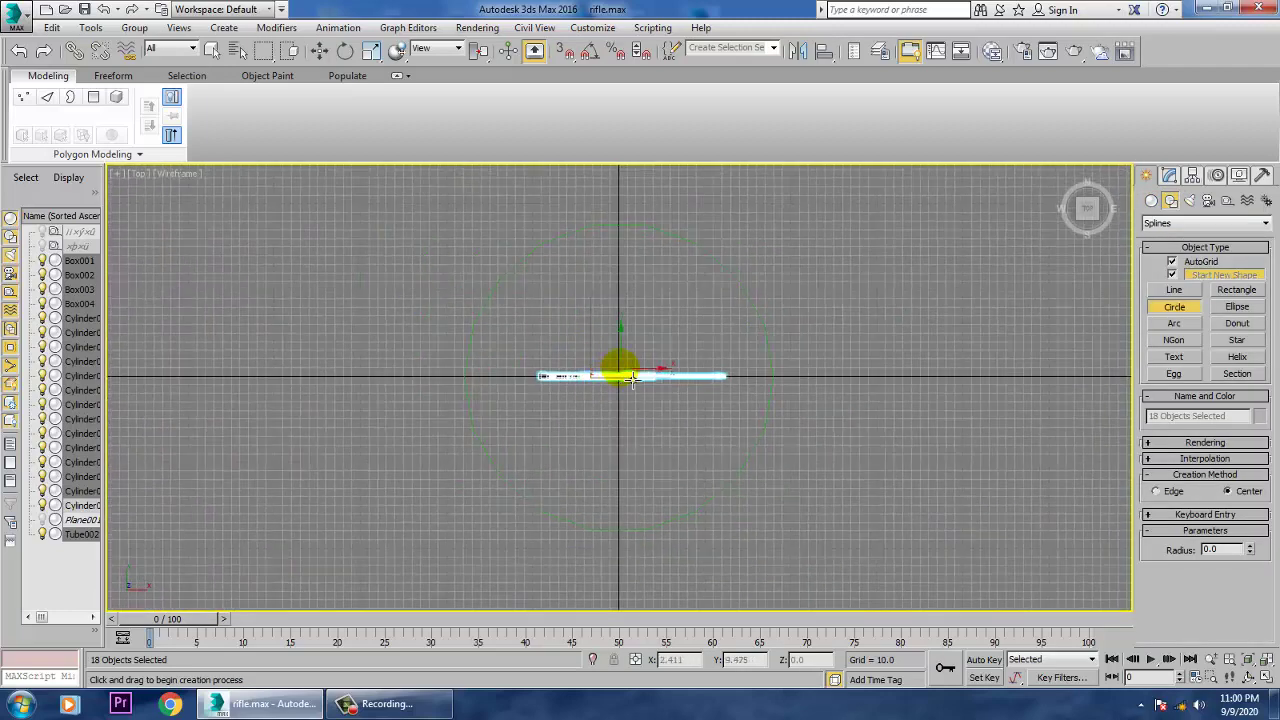
left_click_drag(631, 378, 888, 570)
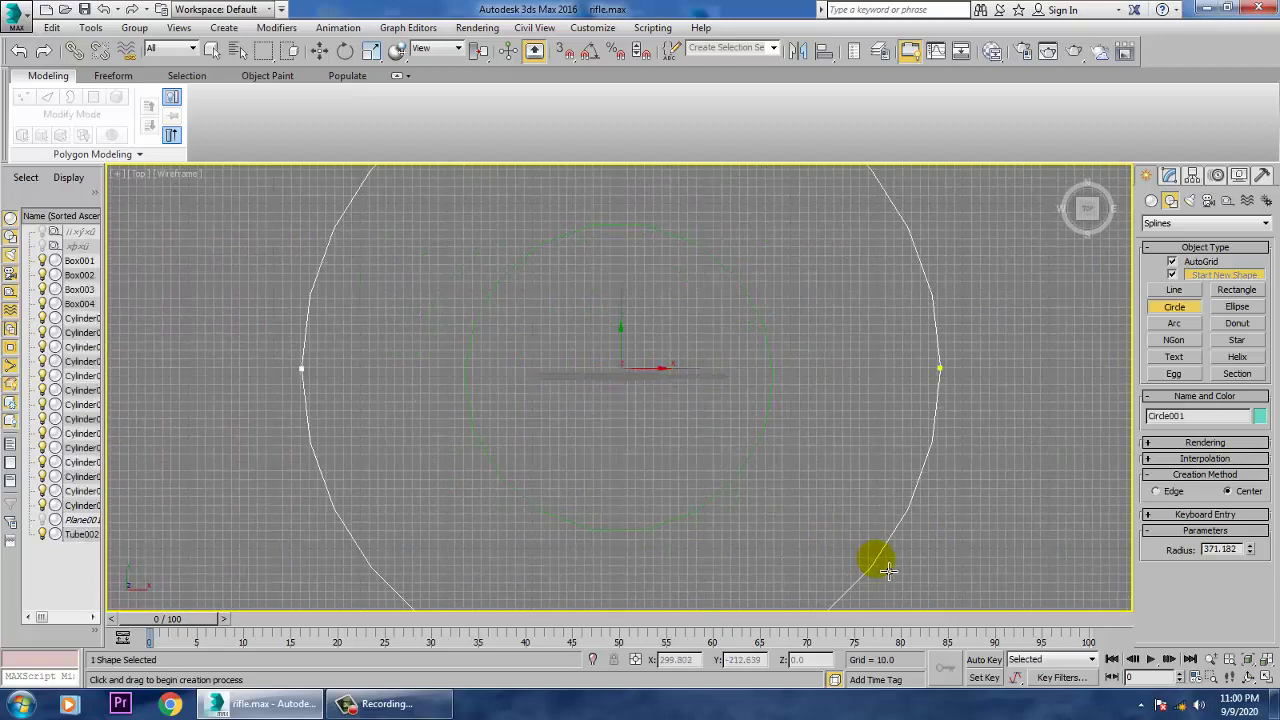
right_click(935, 520)
Raise the circle in the Perspective view to a height of about 52, around the level of the rifle
key("alt+w")
right_click(946, 531)
key("alt+w")
scroll(822, 496, "down", 1)
scroll(814, 496, "up", 1)
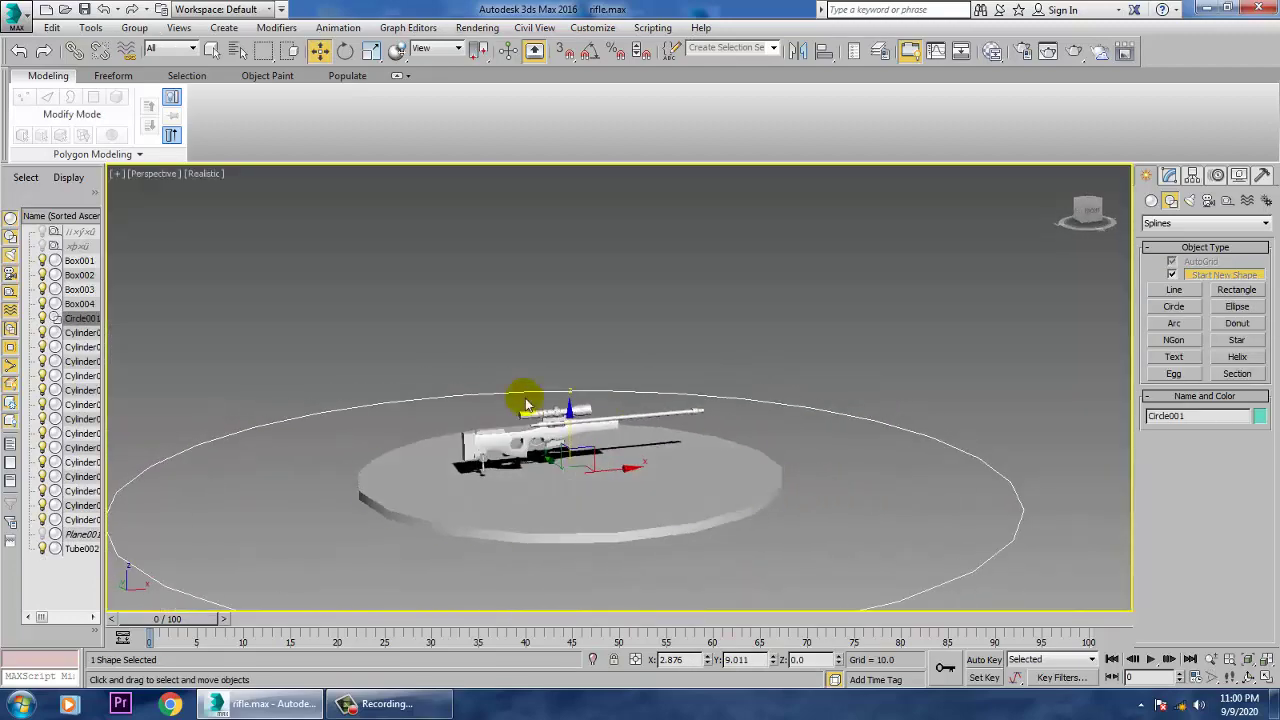
left_click_drag(585, 432, 590, 384)
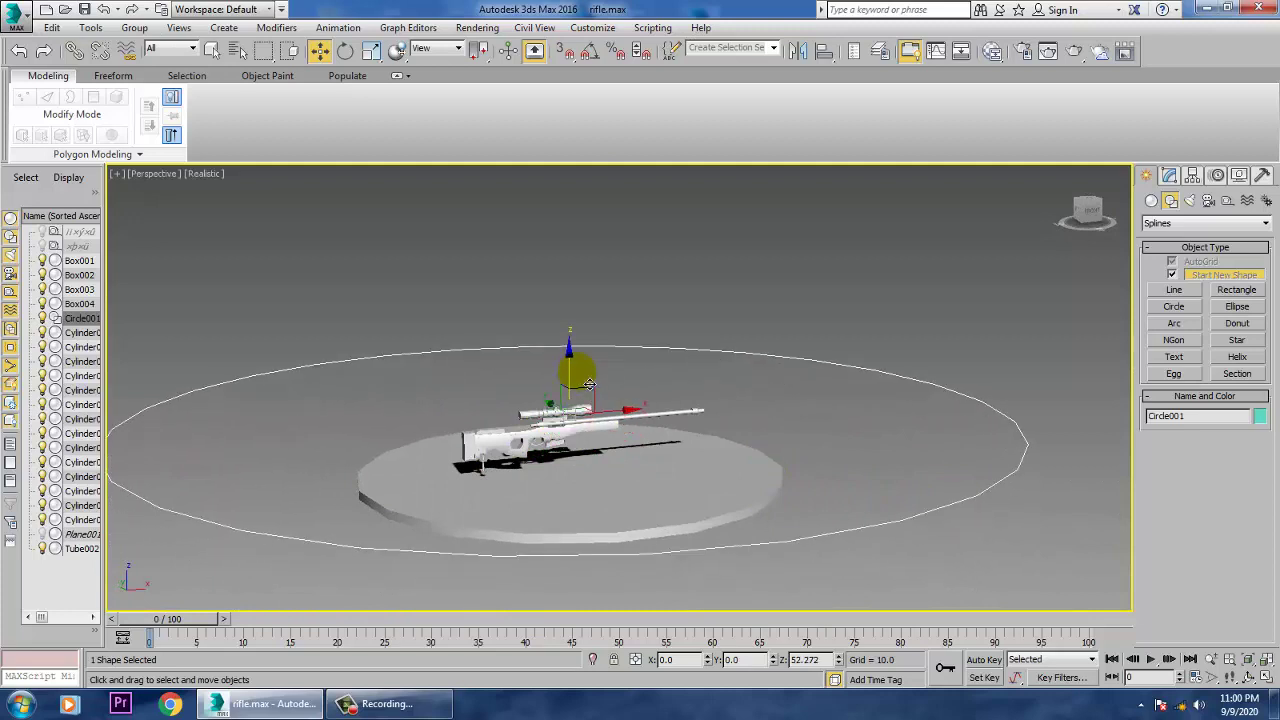
middle_click_drag(590, 384, 718, 483, "alt")
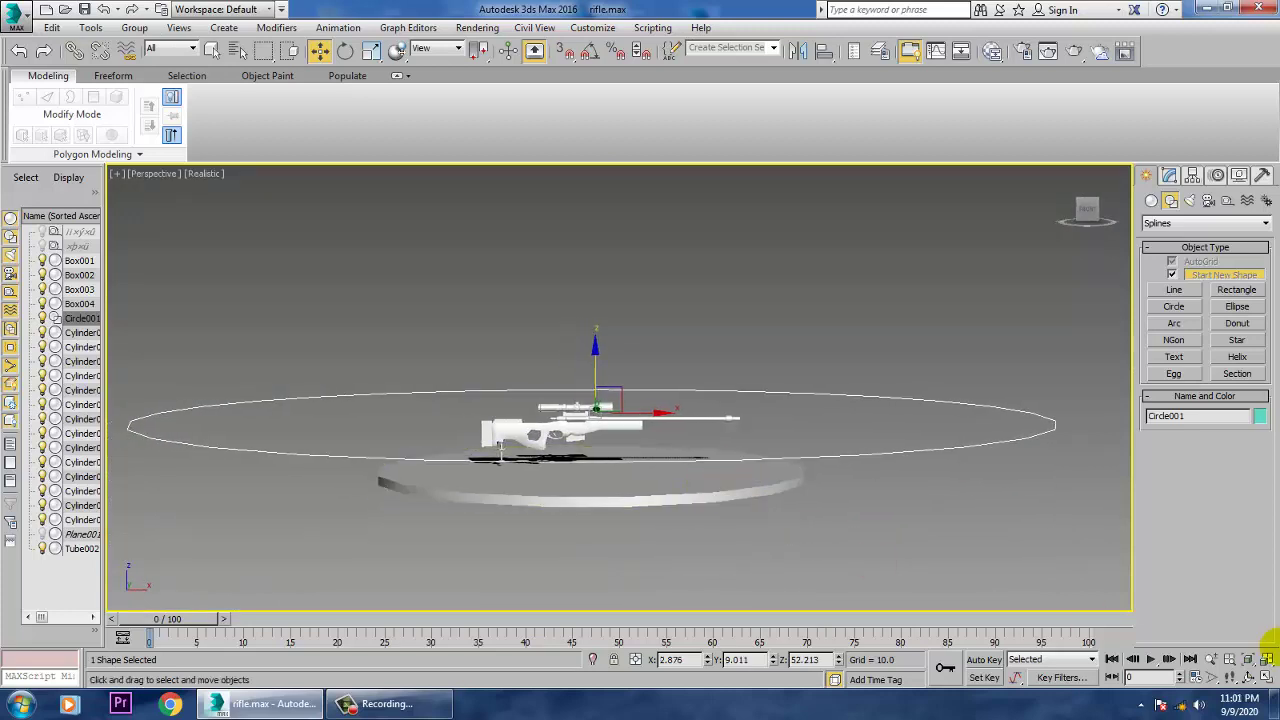
Set the animation's end time to frame 300
left_click(1196, 680)
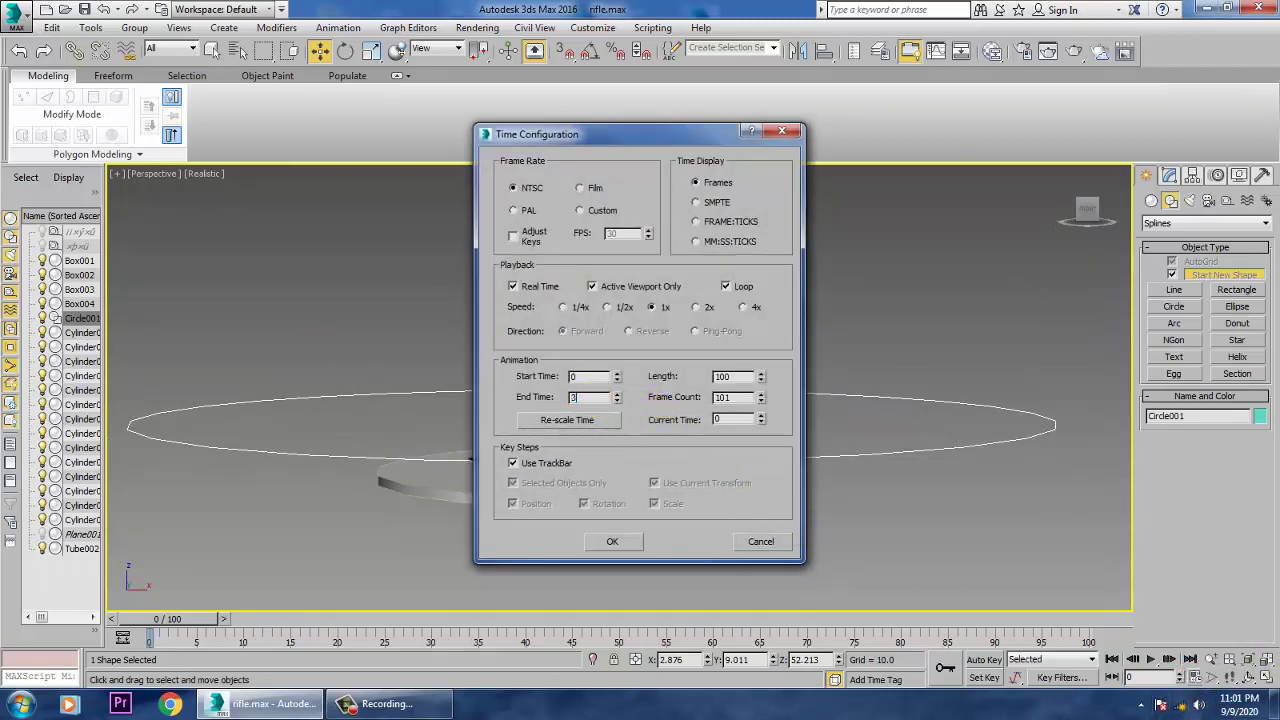
type("300")
key("Return")
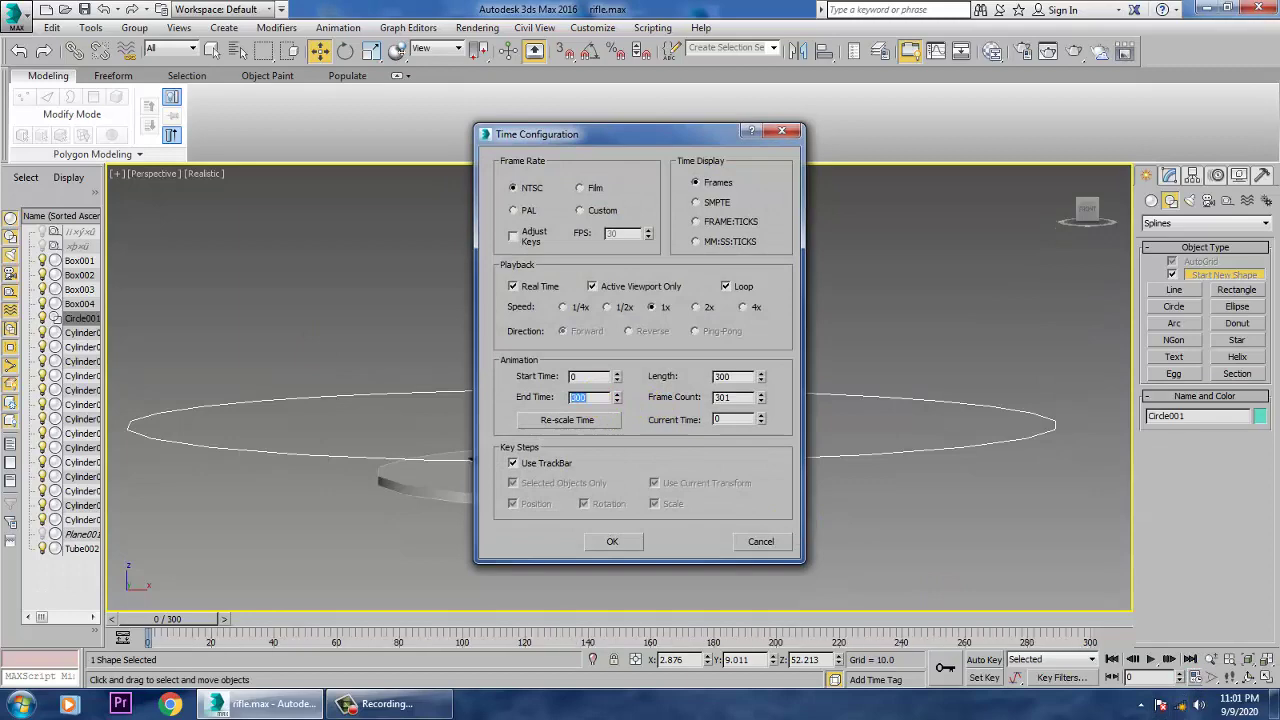
left_click(611, 542)
Lower the circle slightly to a height of about 49
scroll(674, 423, "up", 3)
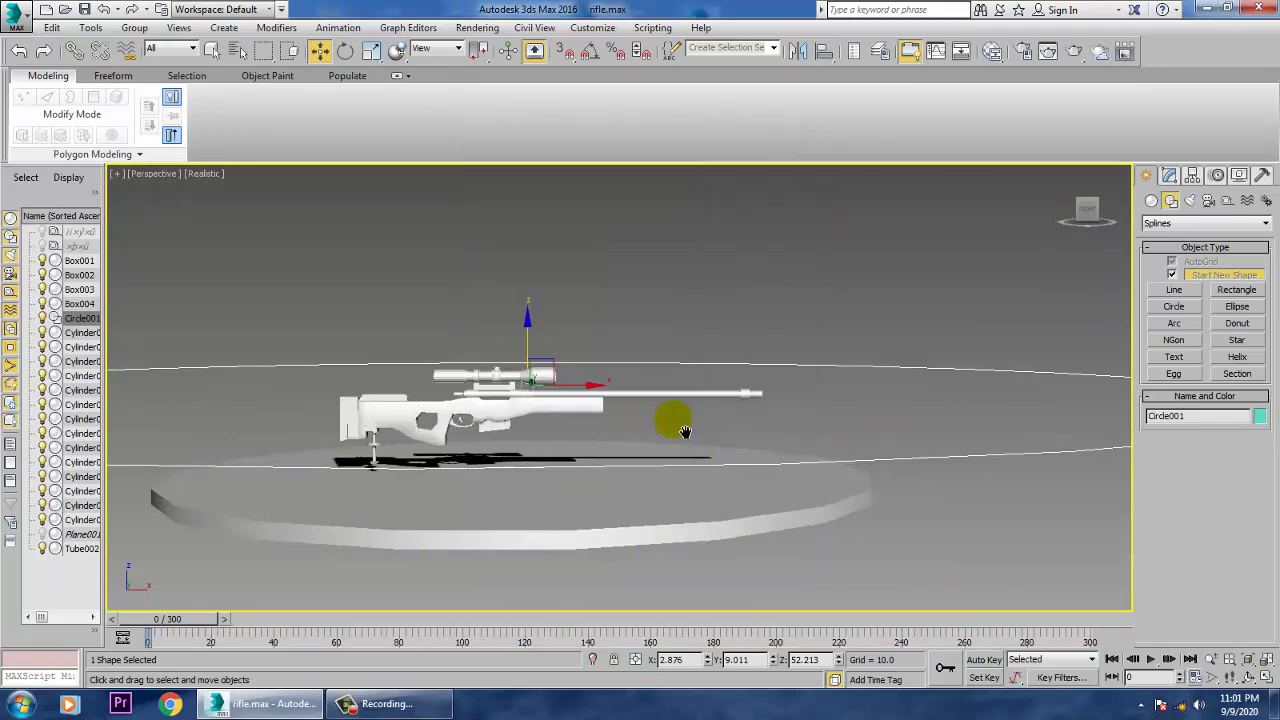
middle_click_drag(674, 423, 659, 355)
left_click_drag(685, 360, 684, 368)
Frame the rifle and disc from the side, create a physical camera from this view and return to the Perspective view
middle_click_drag(785, 458, 746, 448, "alt")
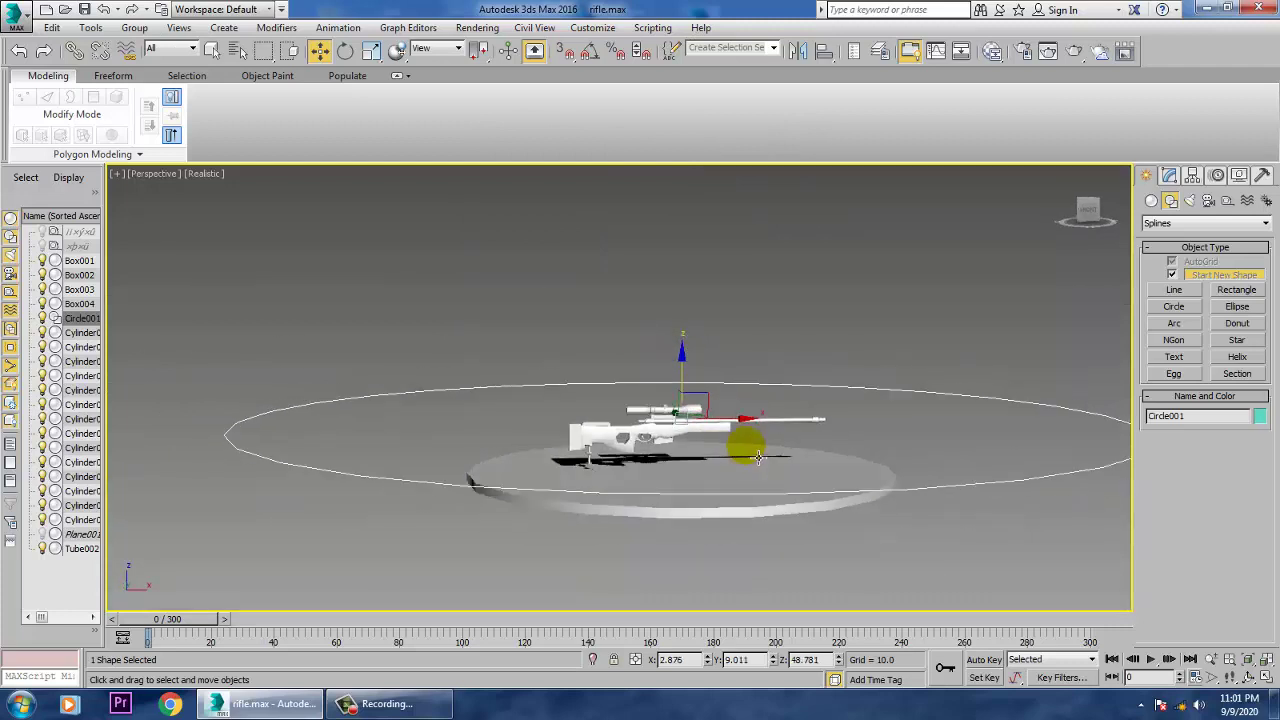
scroll(746, 449, "up", 3)
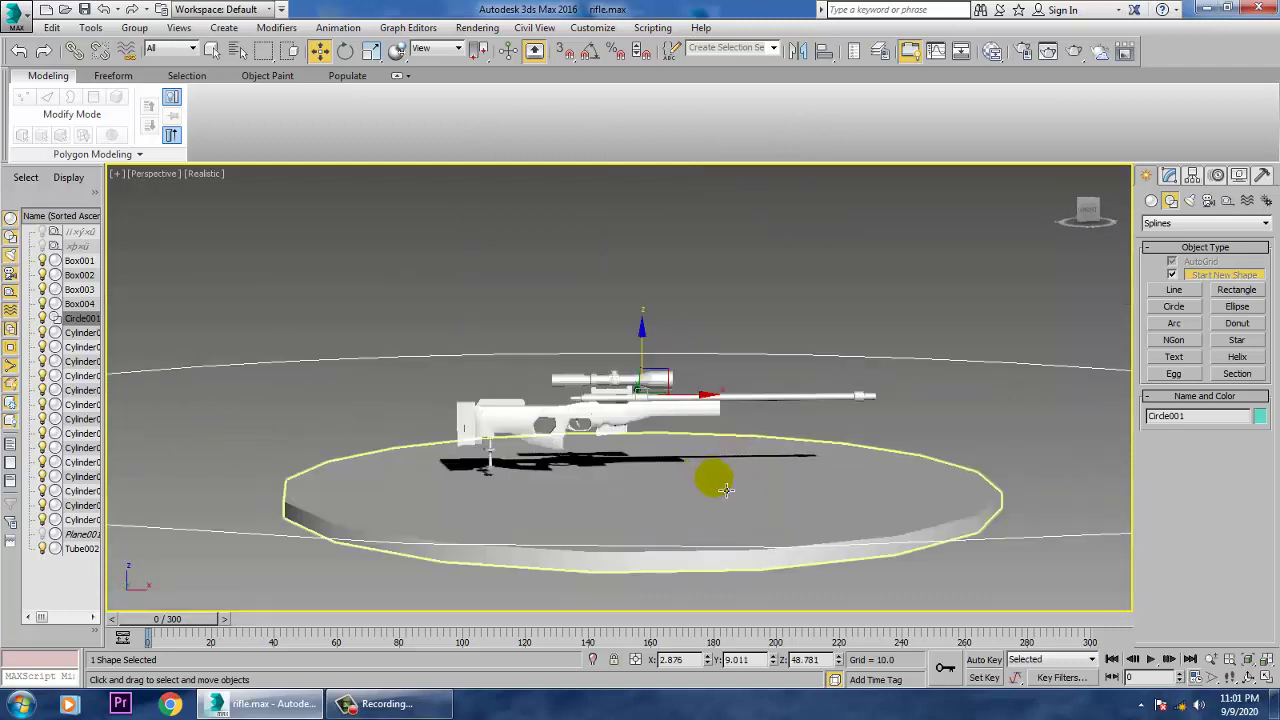
key("ctrl+c")
key("p")
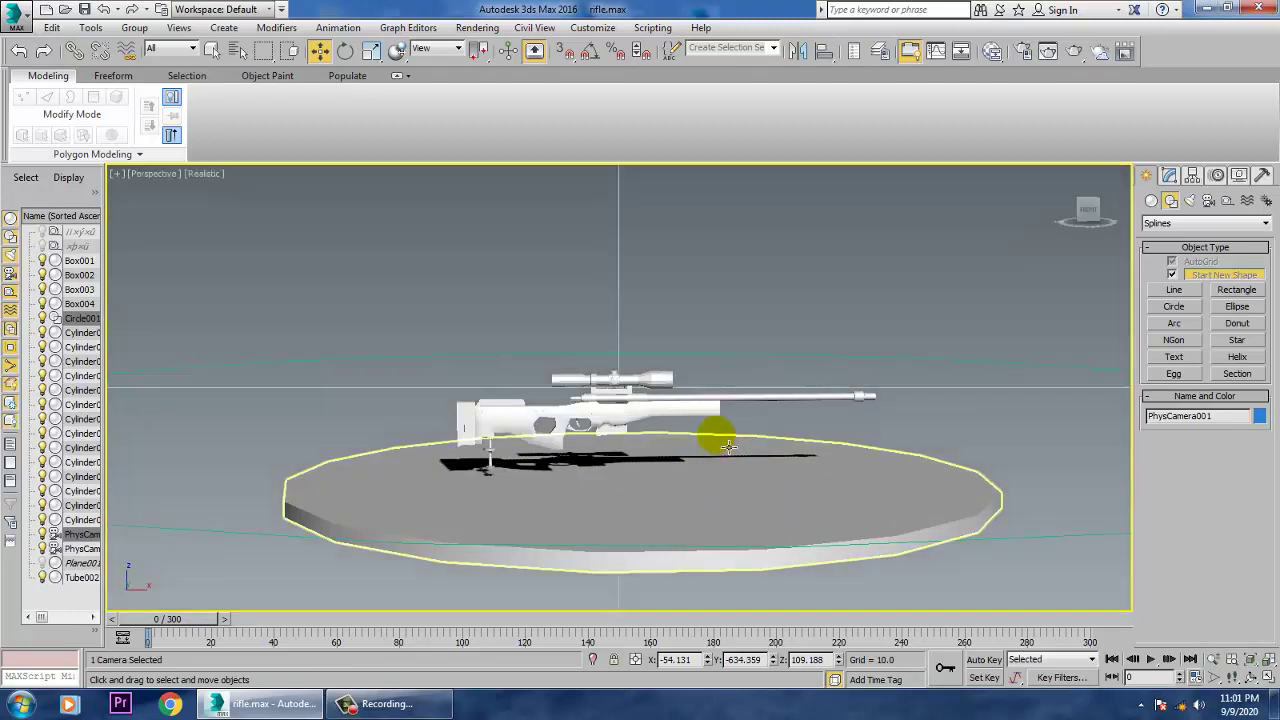
Try to turn off the Targeted option in the physical camera's parameters
scroll(729, 449, "down", 5)
middle_click_drag(730, 449, 782, 471, "alt")
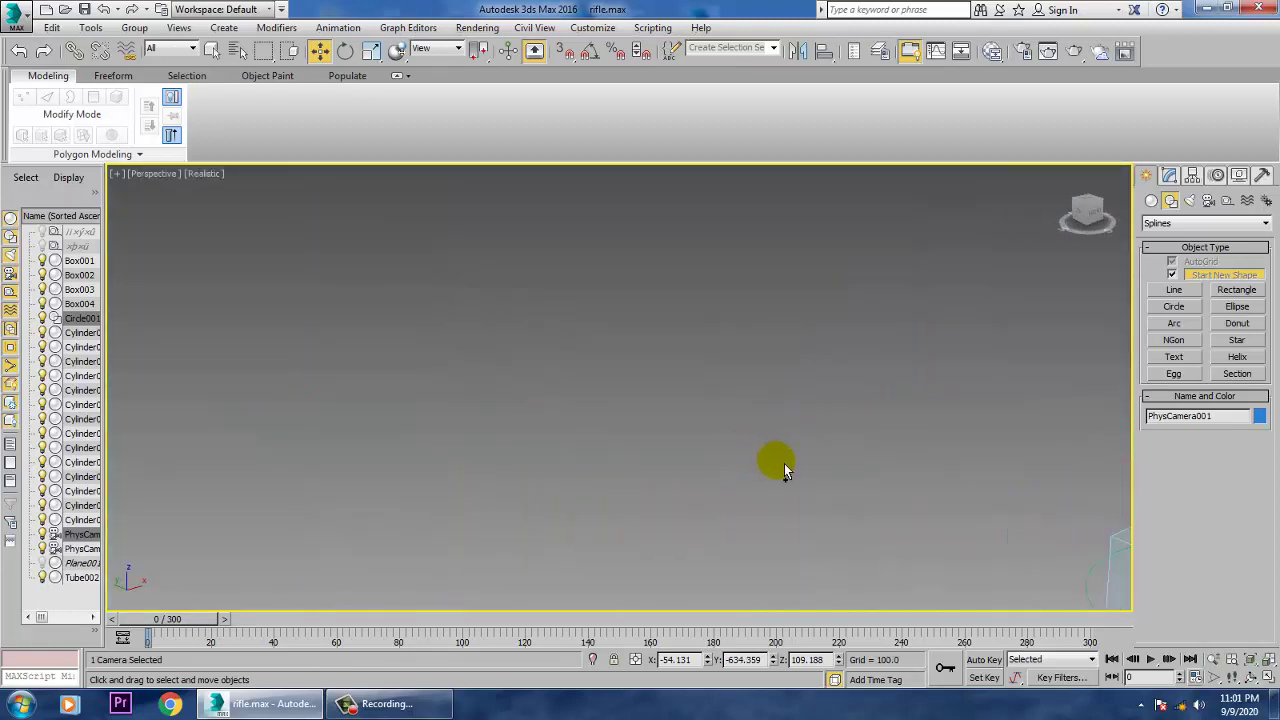
scroll(791, 477, "down", 5)
middle_click_drag(860, 477, 704, 473)
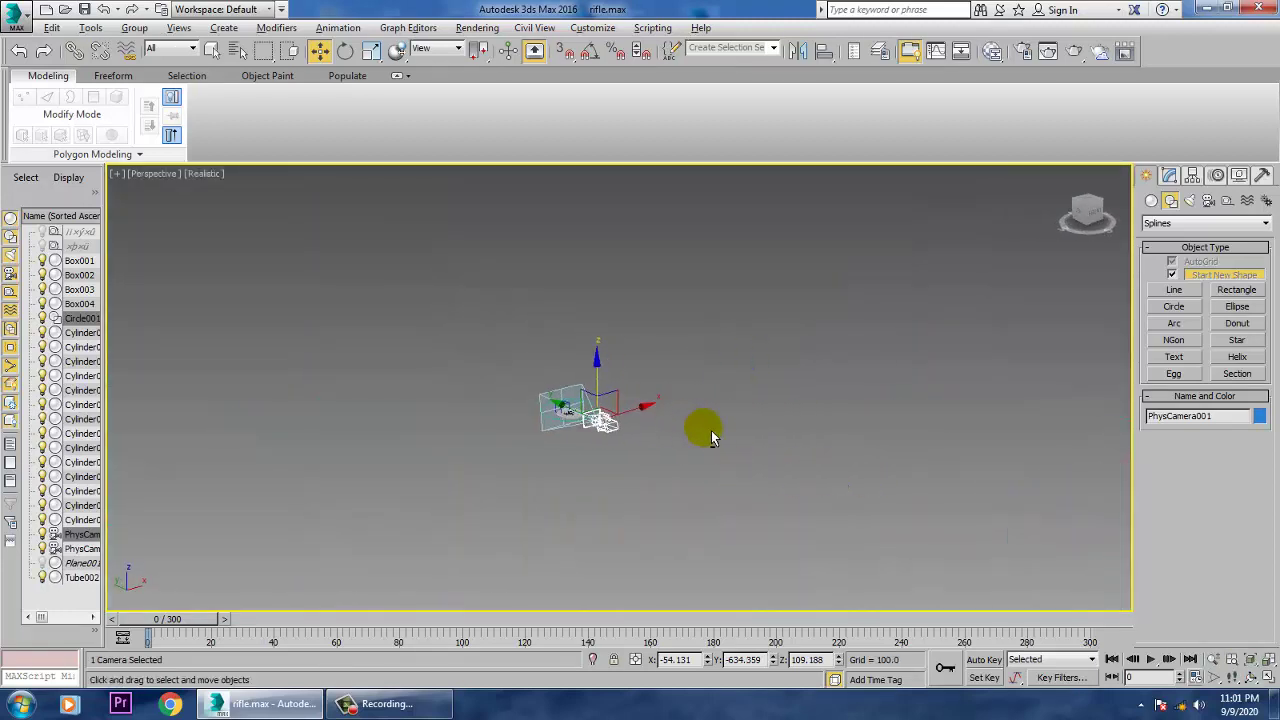
scroll(667, 451, "up", 3)
middle_click_drag(616, 436, 671, 494, "alt")
scroll(621, 415, "up", 2)
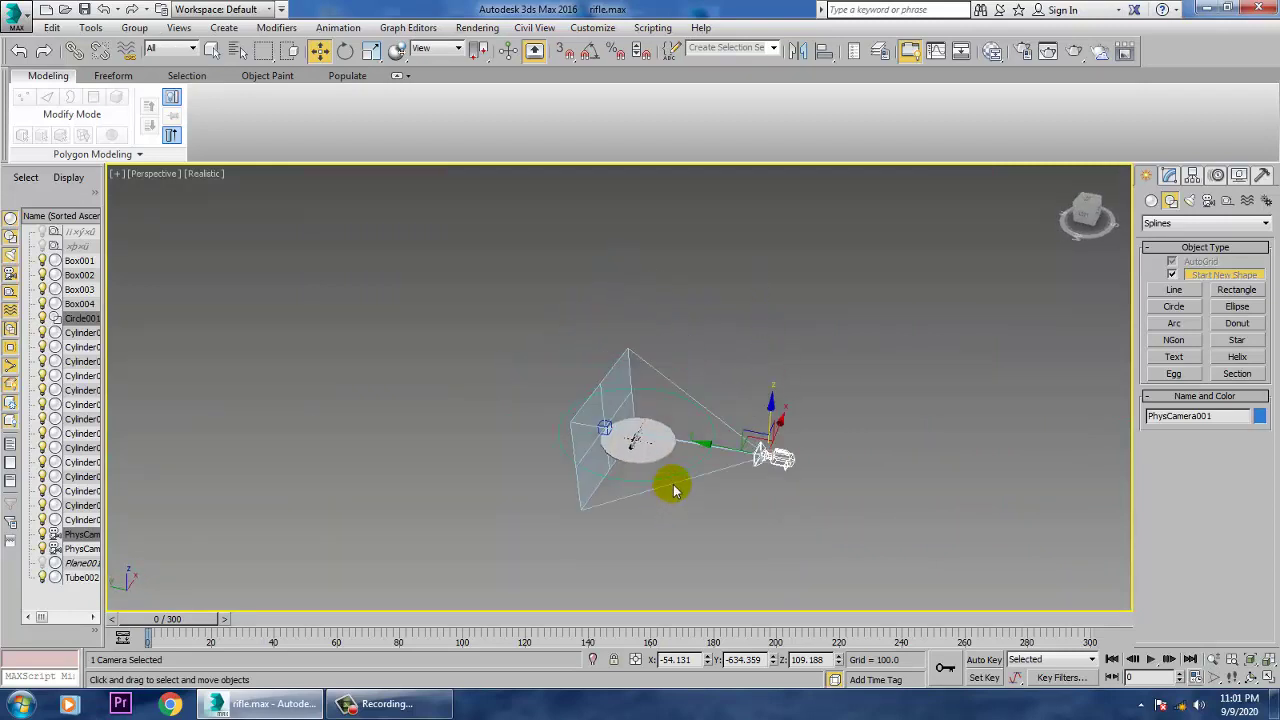
scroll(668, 490, "up", 3)
left_click(1167, 177)
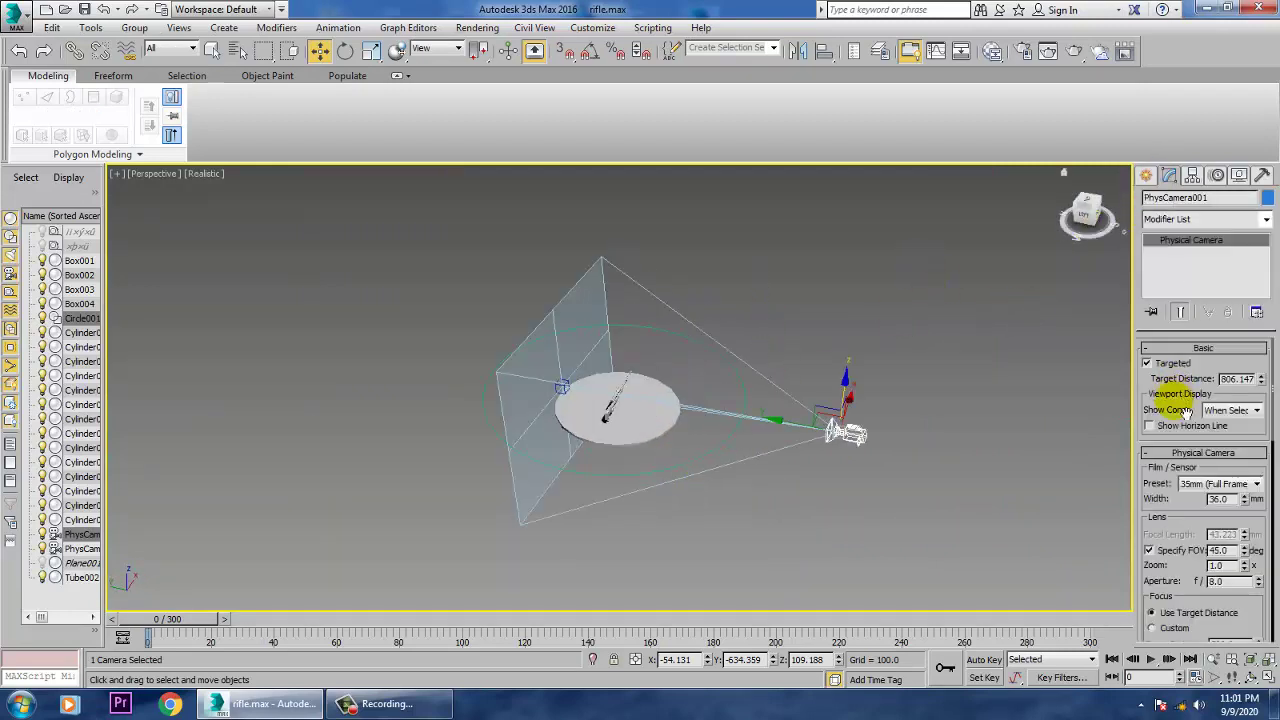
left_click(1164, 368)
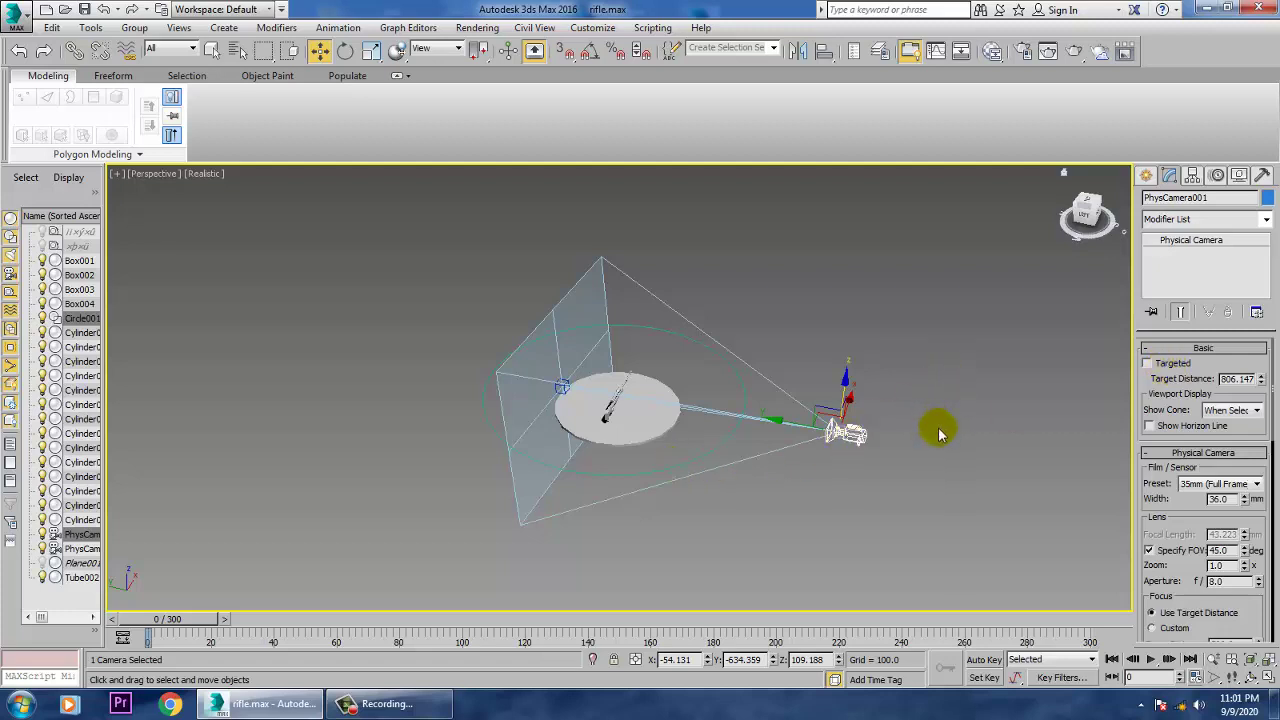
left_click(1150, 364)
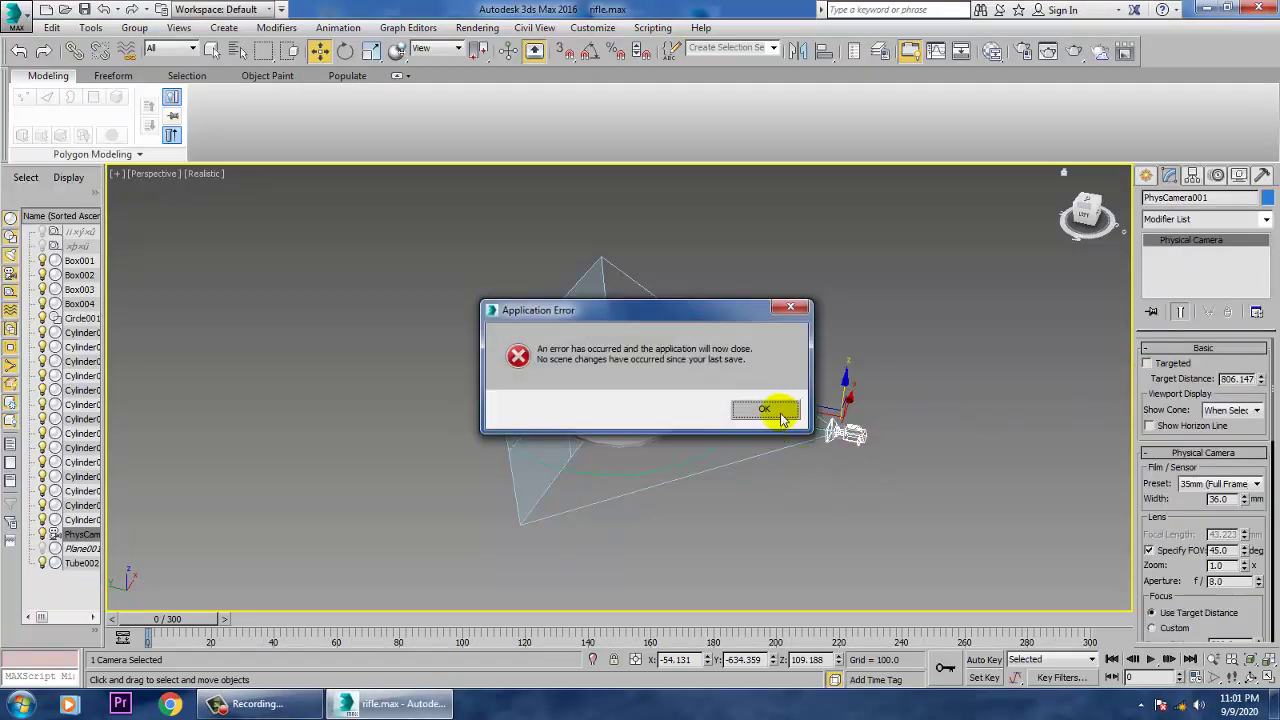
Dismiss the application error and close the error report without sending it
left_click(770, 409)
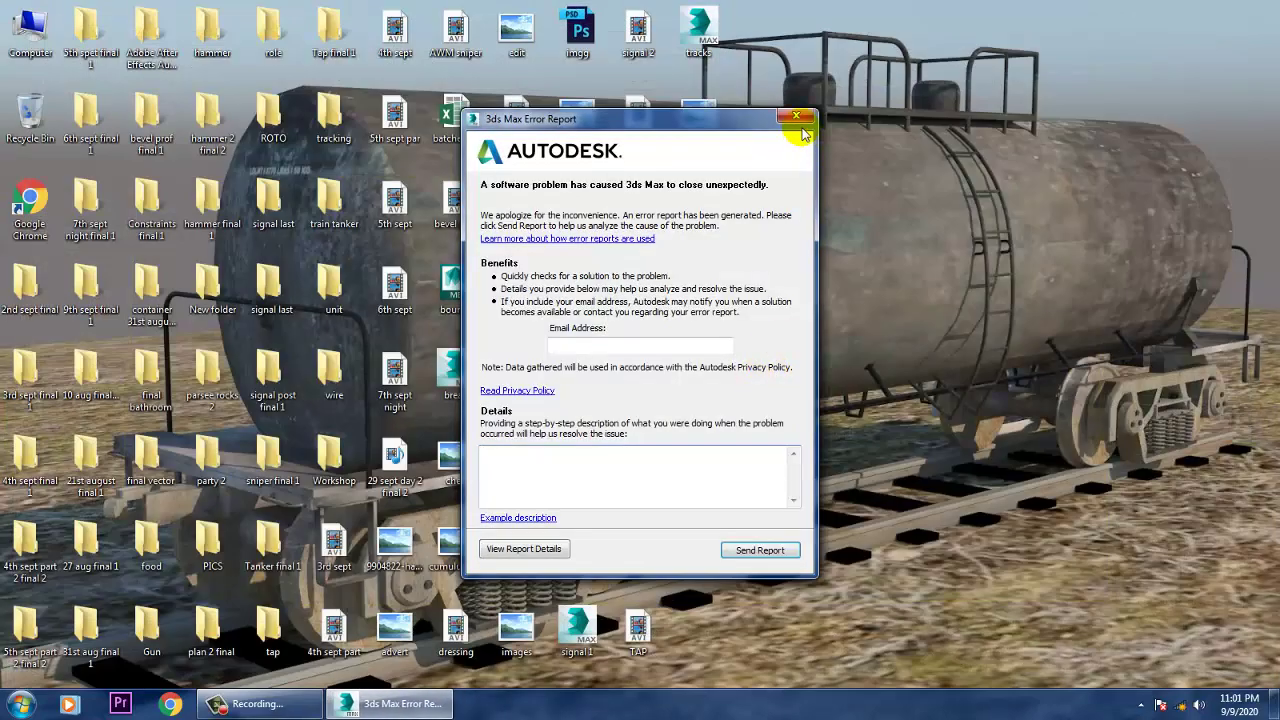
left_click(796, 118)
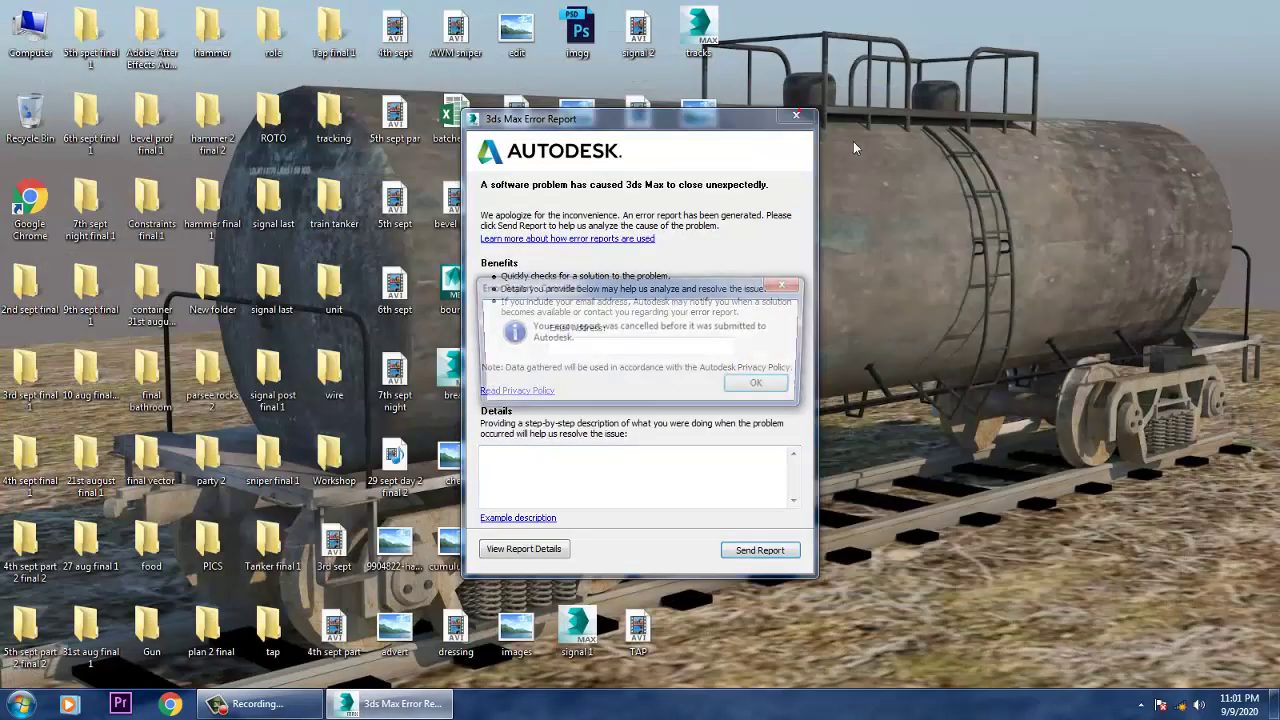
left_click(763, 388)
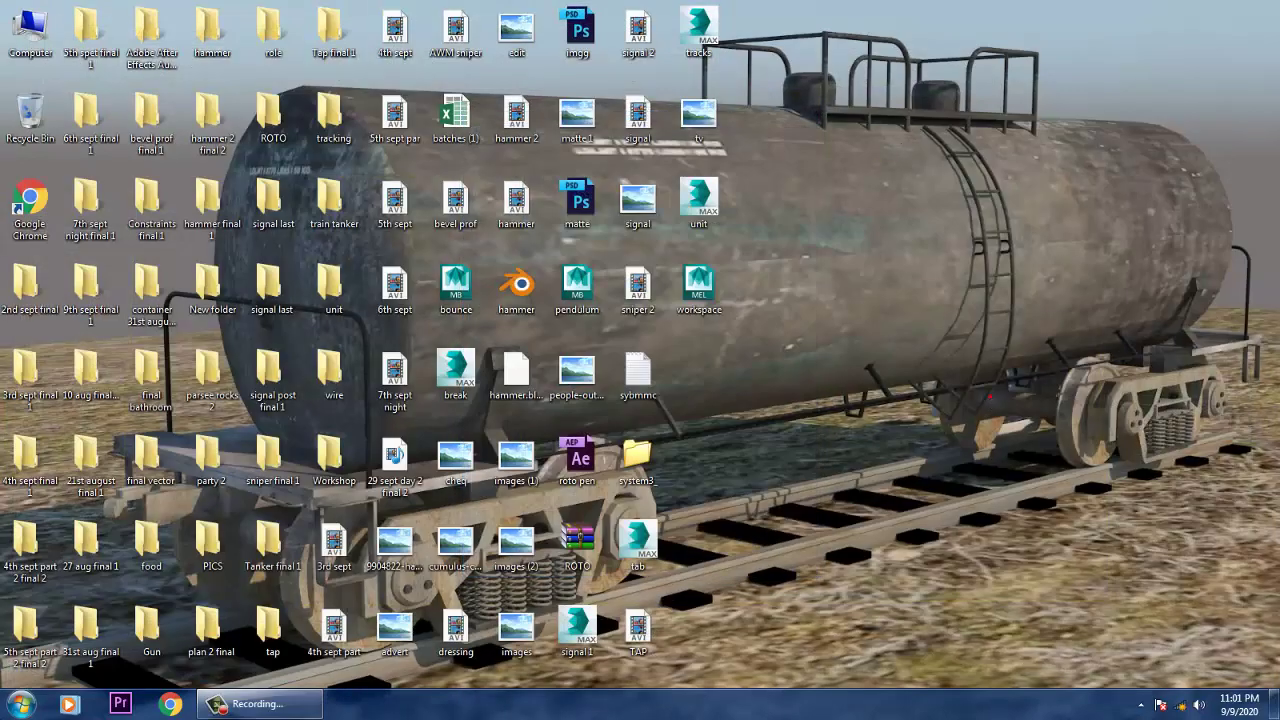
Restart 3ds Max and reopen the rifle scene from the recent files
left_click(22, 706)
left_click(100, 288)
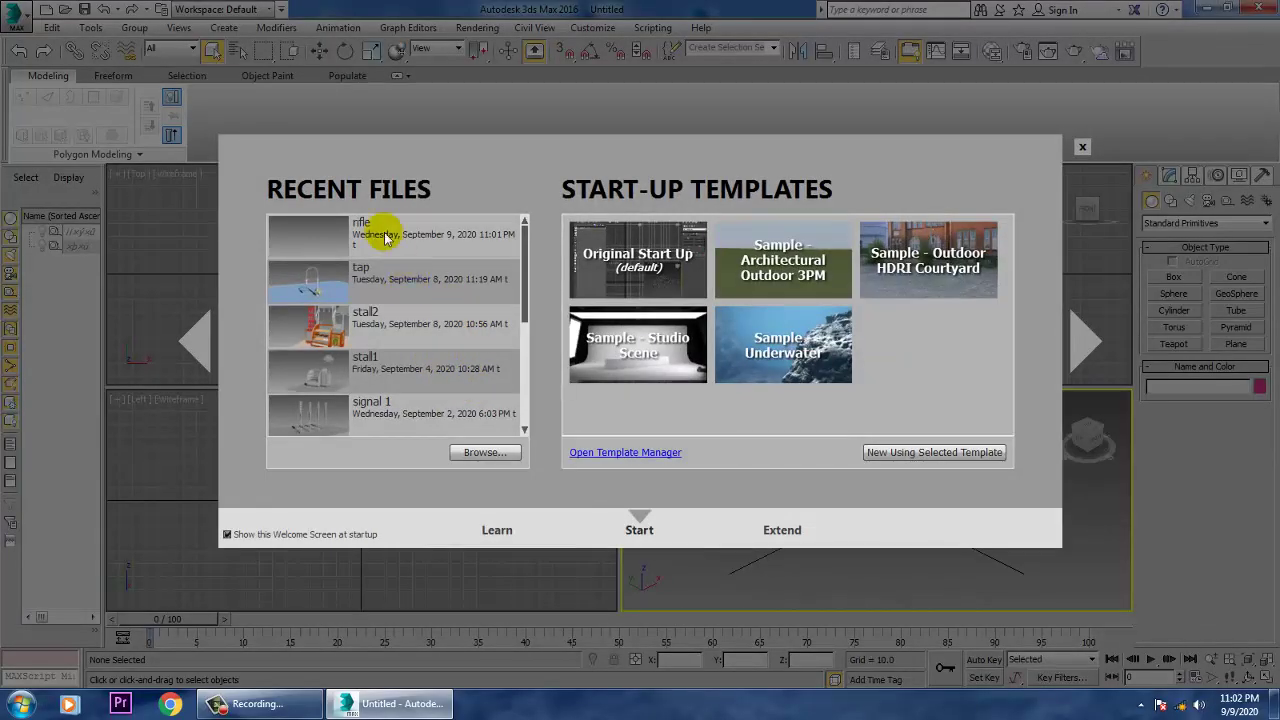
left_click(384, 237)
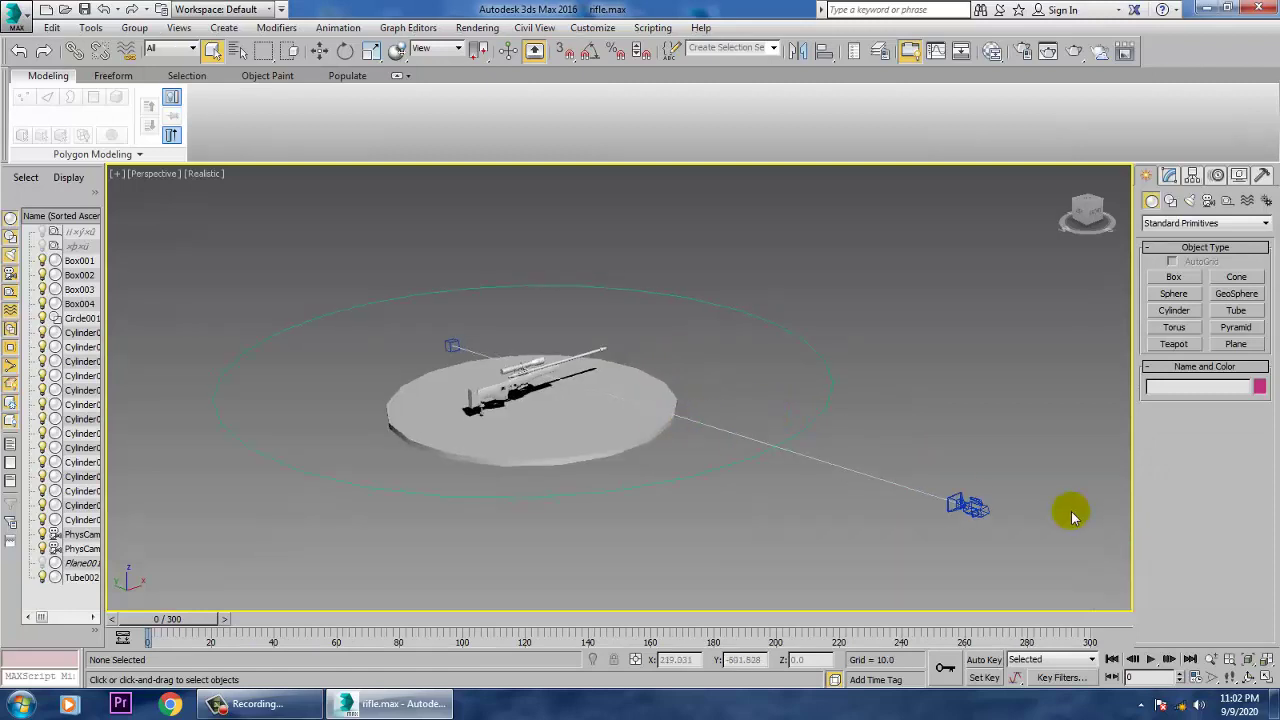
Move the physical camera's target onto the rifle near the centre of the ground disc
left_click(964, 506)
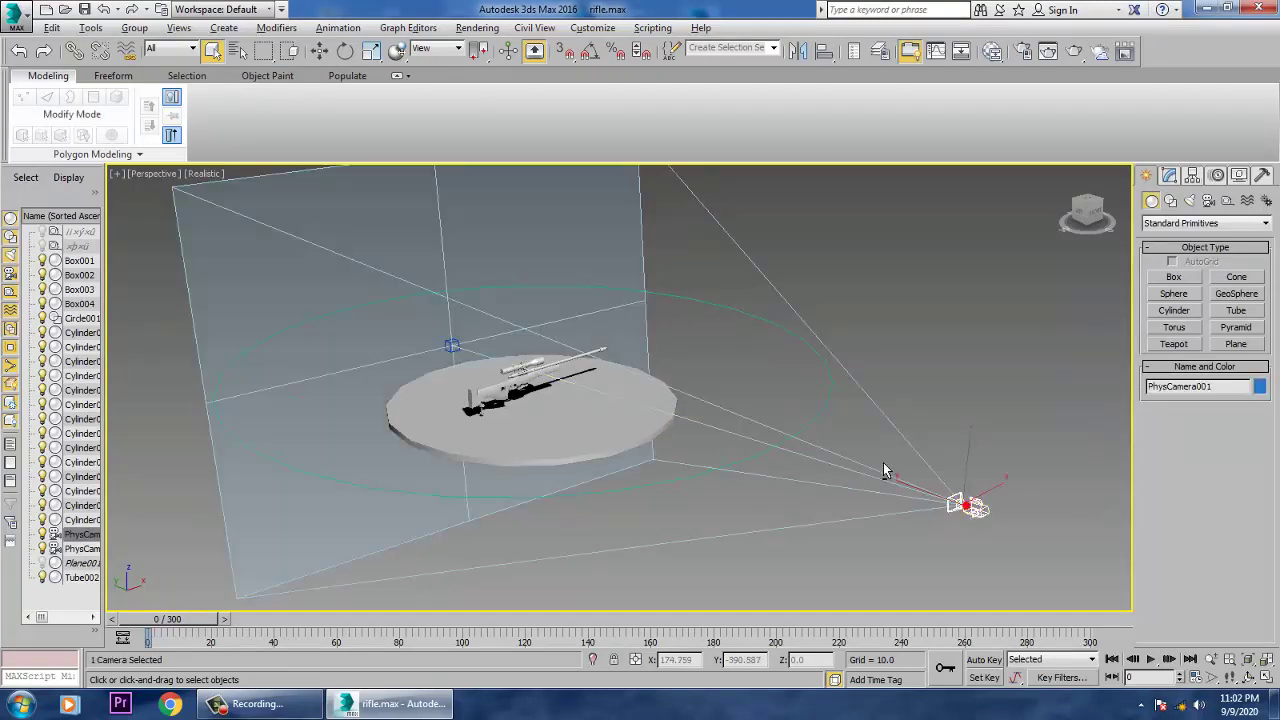
left_click(453, 346)
key("w")
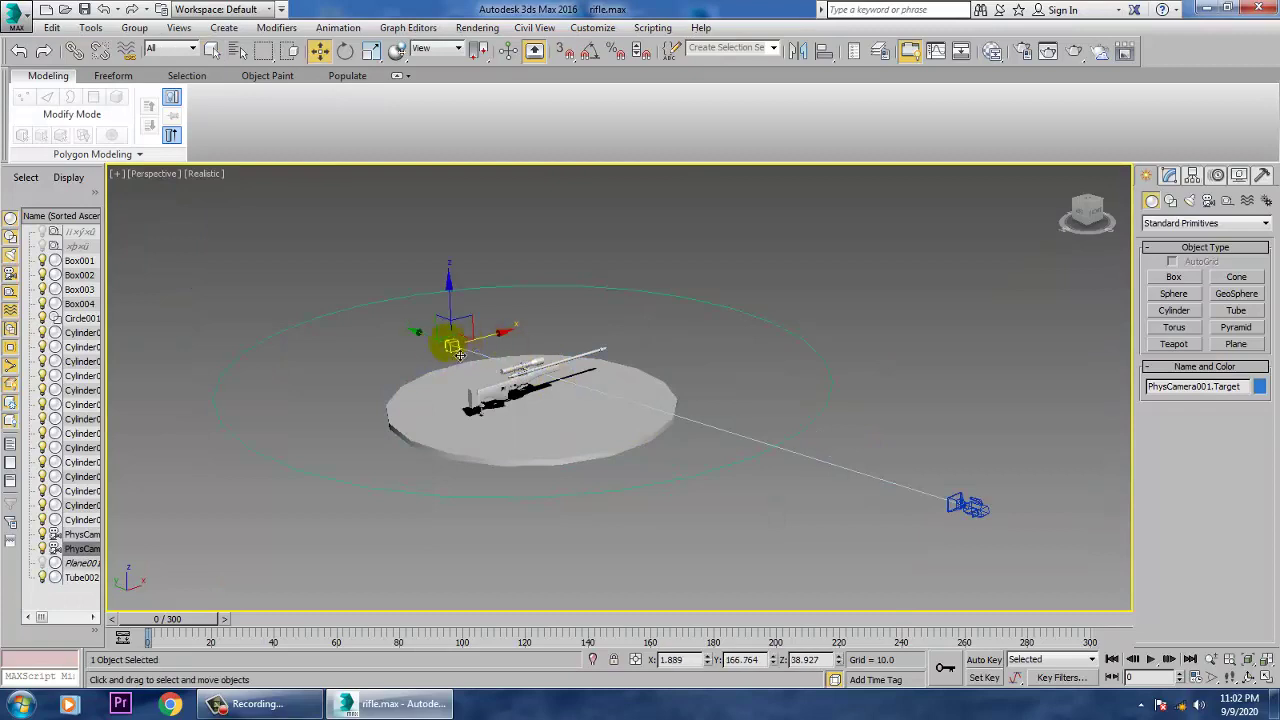
left_click_drag(438, 348, 526, 391)
Attach the physical camera to the large circle around the ground disc with a Path Constraint
middle_click_drag(698, 401, 764, 424, "alt")
left_click(1116, 454)
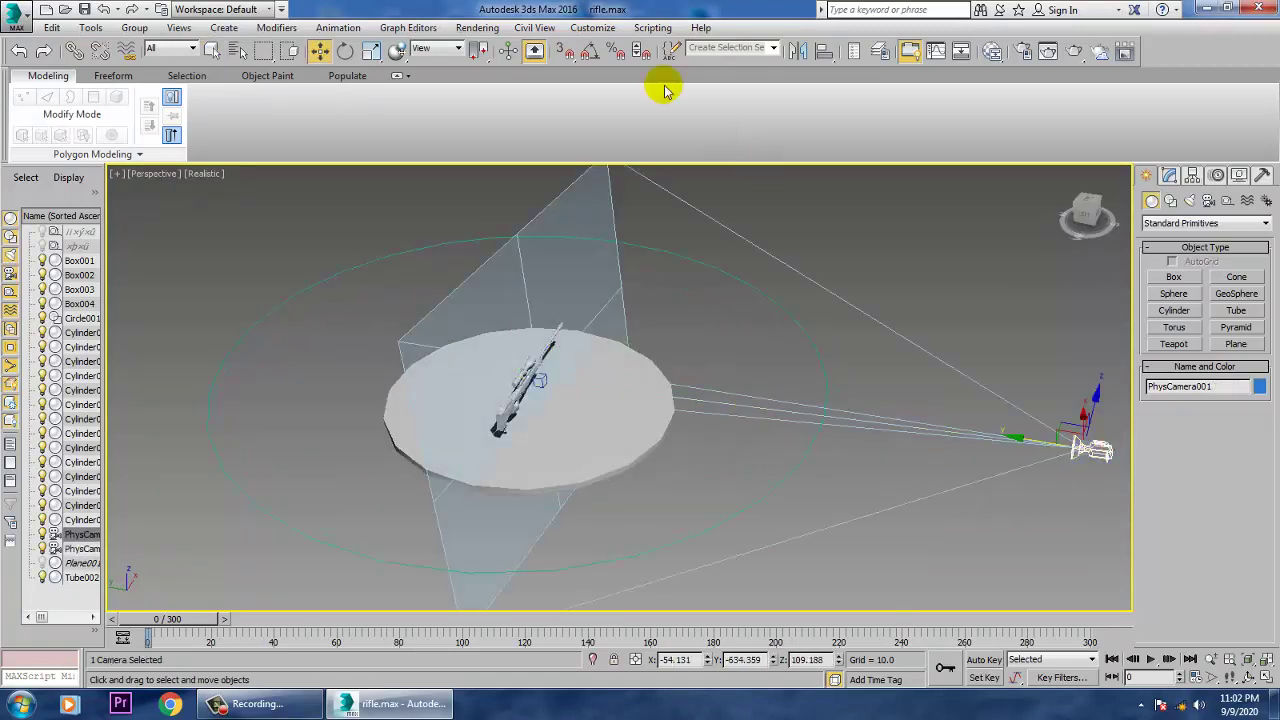
left_click(338, 27)
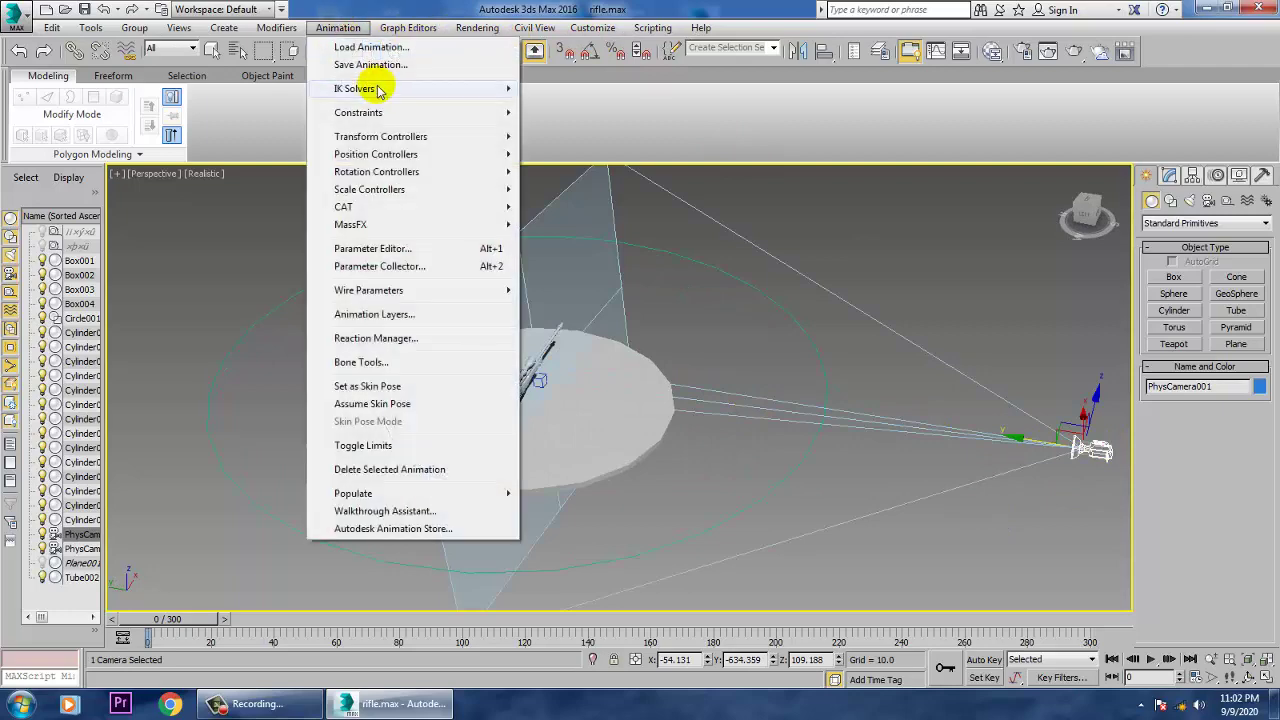
mouse_move(390, 115)
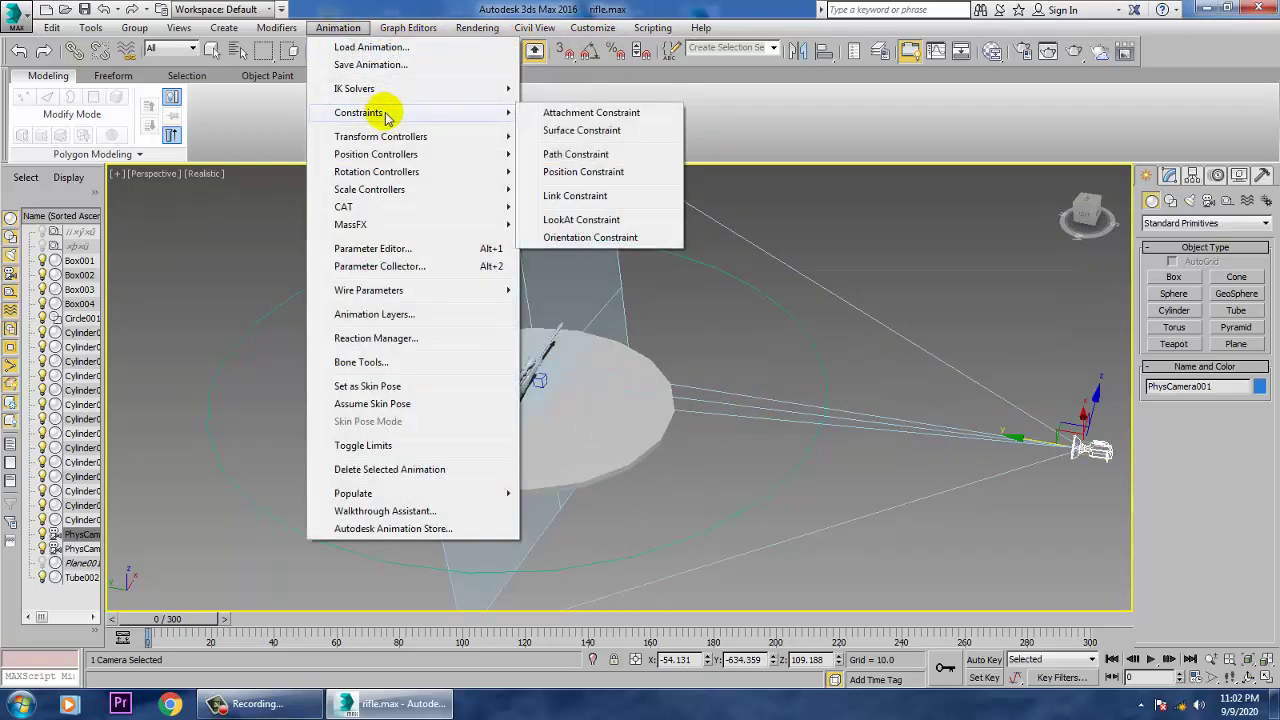
left_click(605, 155)
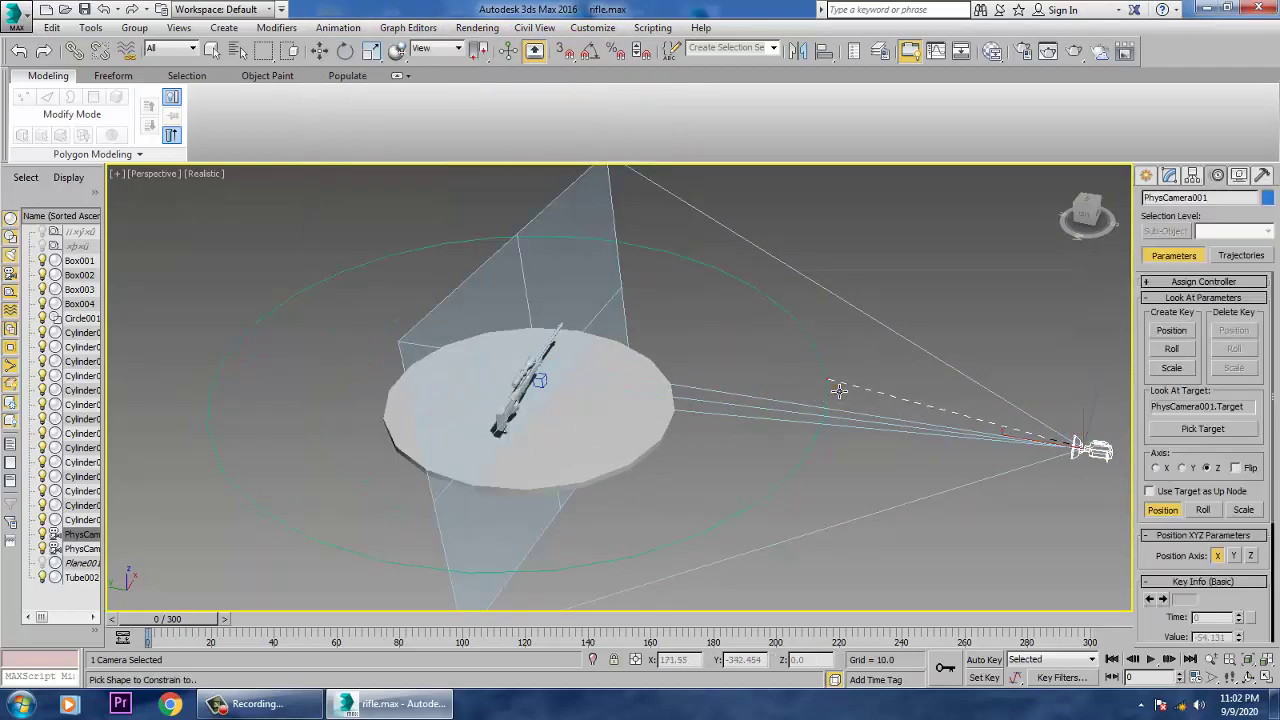
left_click(830, 381)
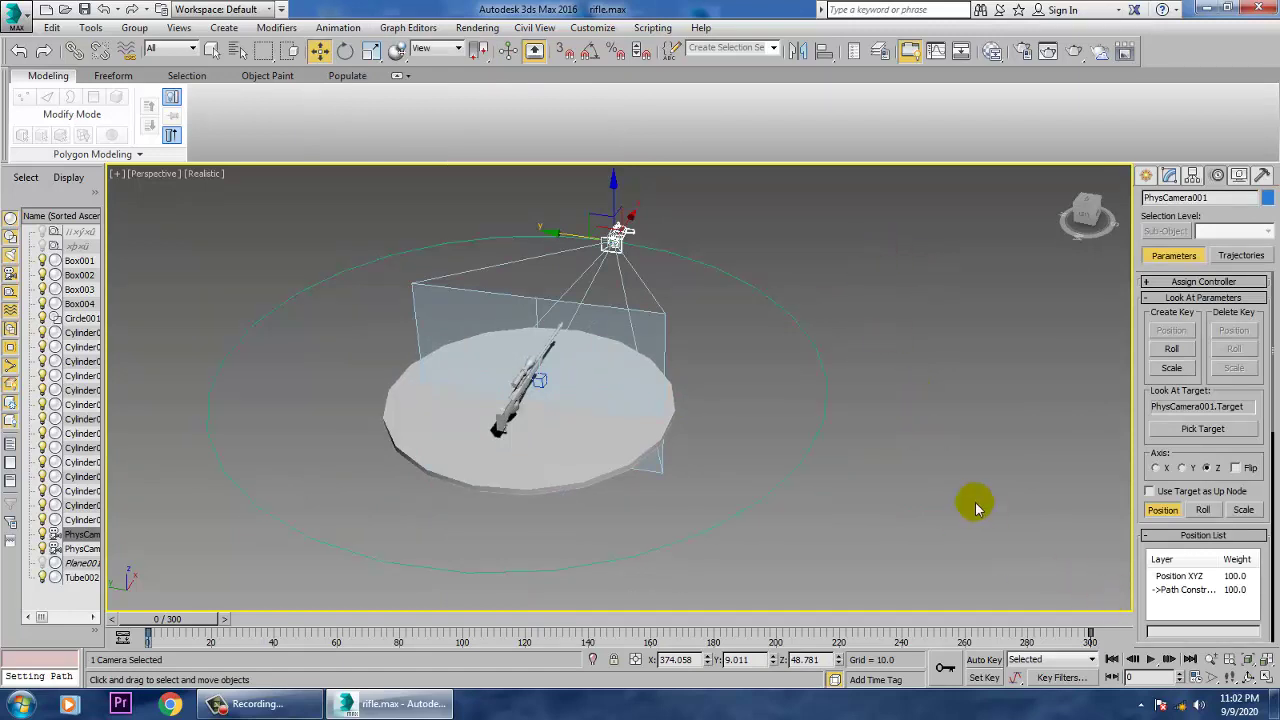
Play the orbit animation through the physical camera's view and stop it at frame 220
left_click(920, 397)
key("c")
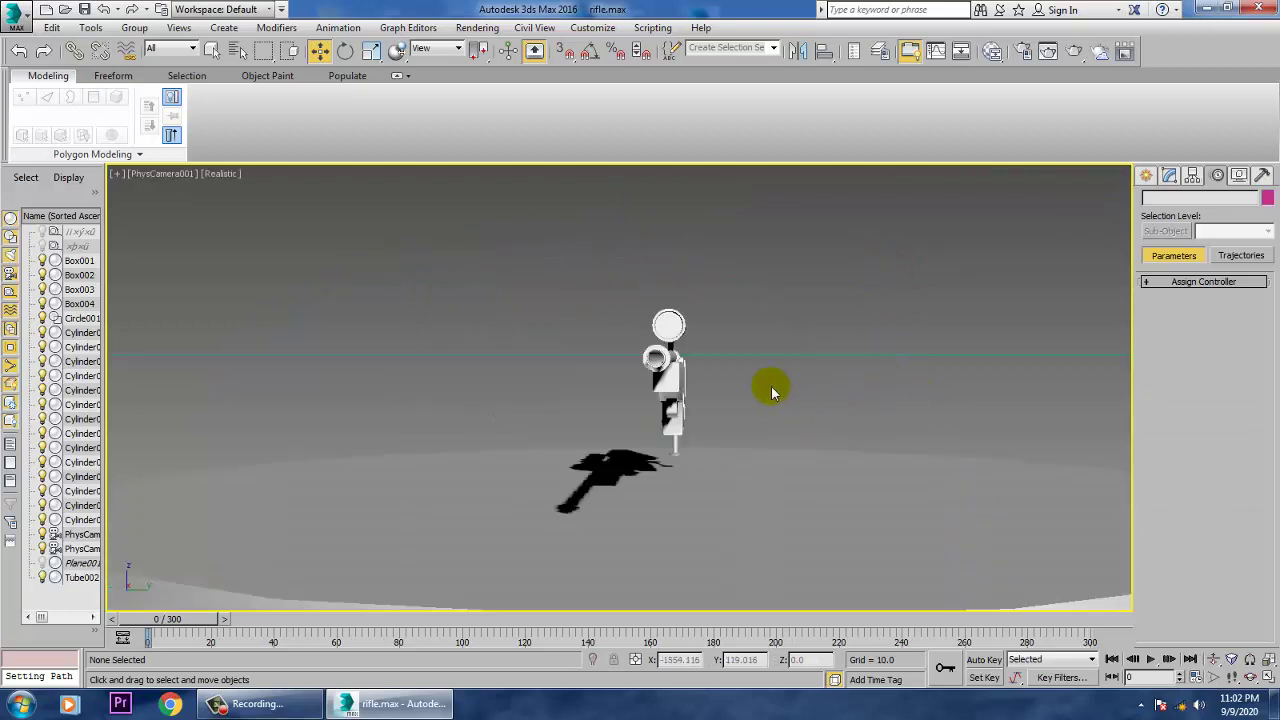
left_click(1152, 661)
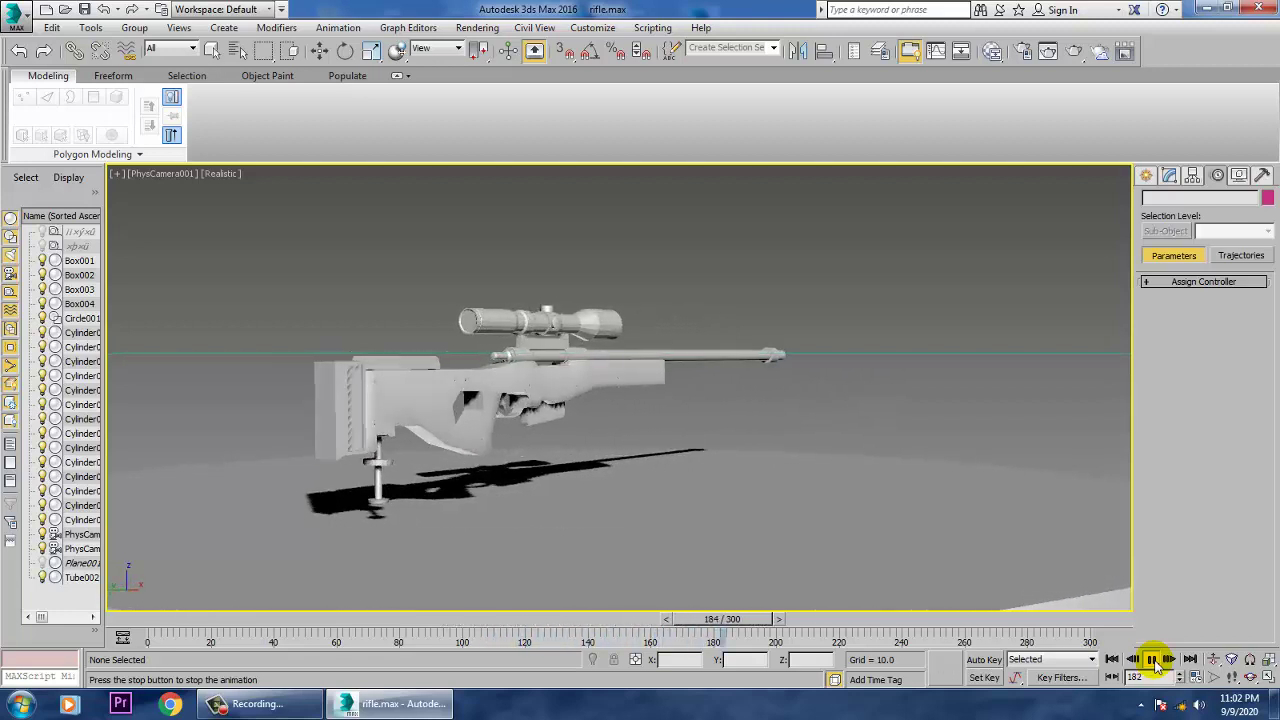
left_click(1152, 660)
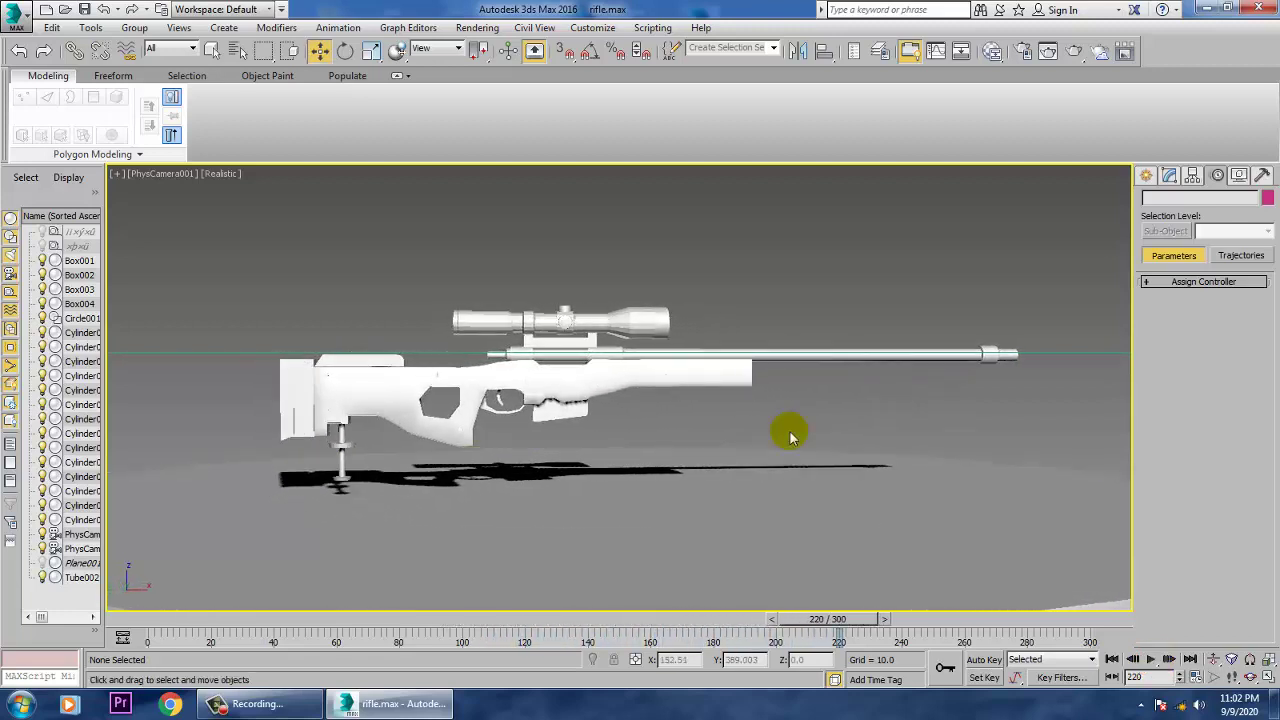
Leave the camera view for a perspective view of the rifle and turn on edged faces
middle_click_drag(850, 482, 876, 433, "alt")
scroll(876, 433, "up", 6)
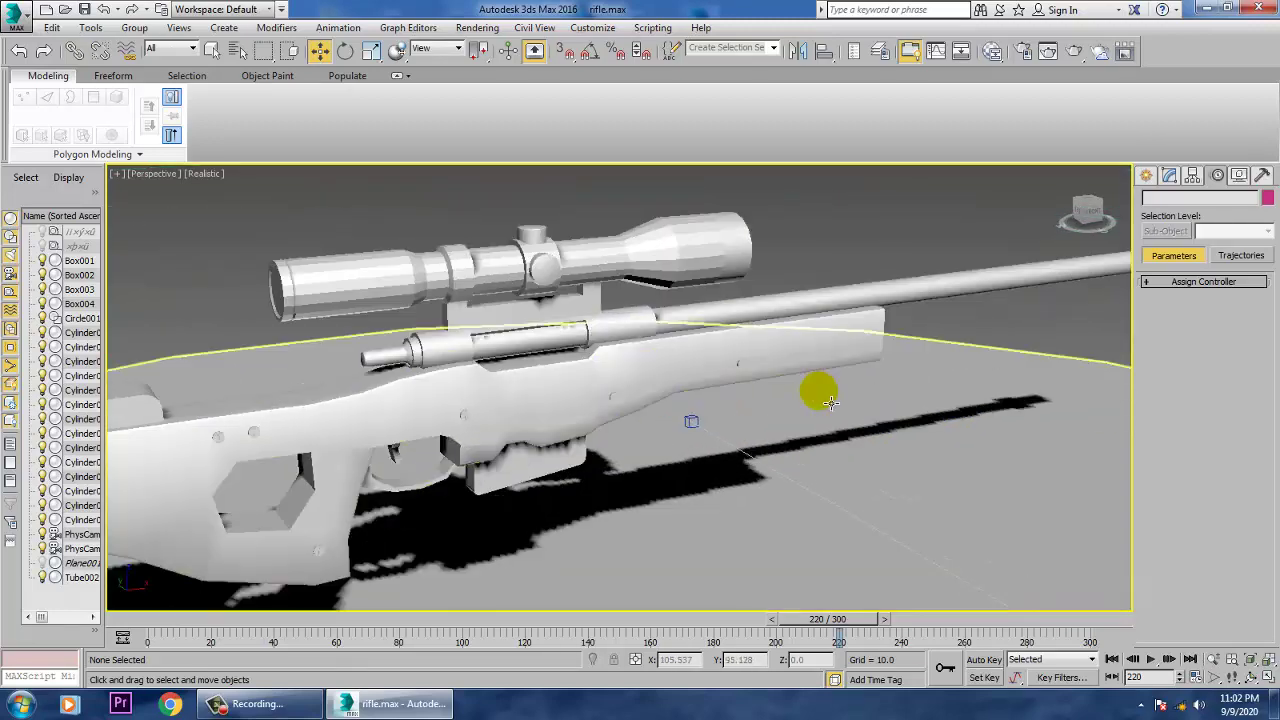
key("F4")
scroll(722, 433, "down", 8)
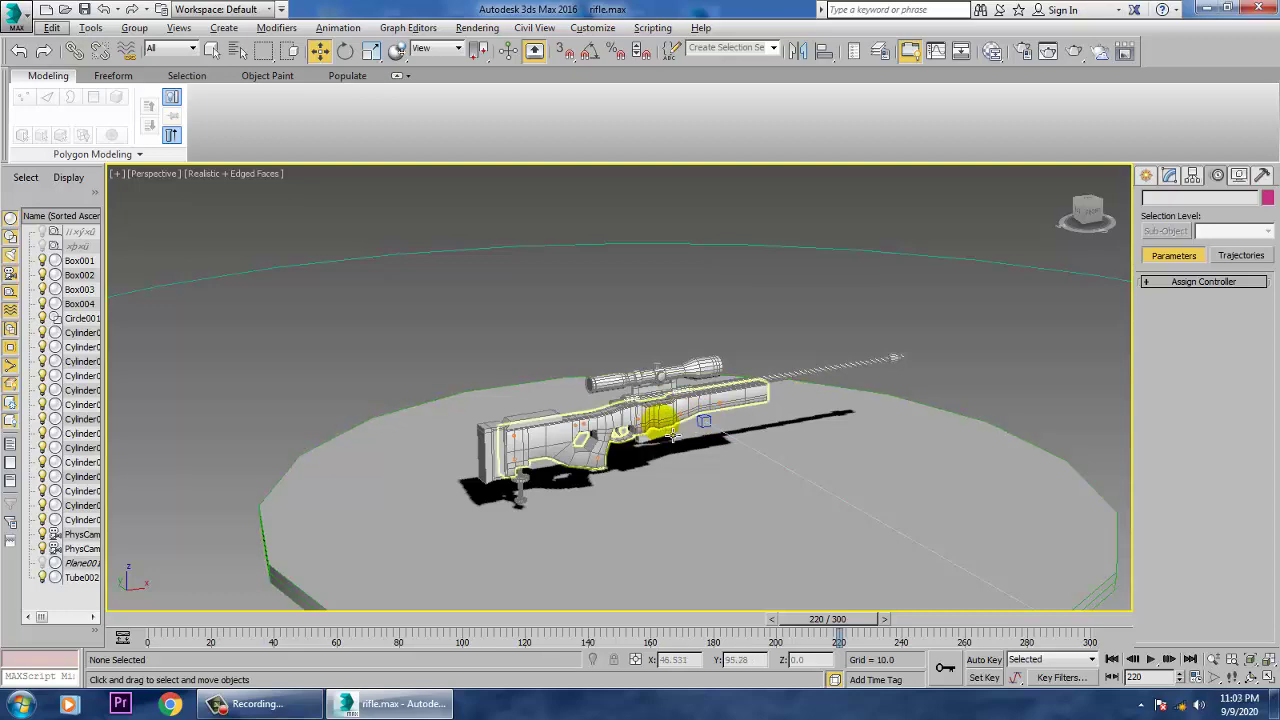
Examine the finished rifle's mesh edges on the stock, scope and barrel from several distances and angles
left_click(644, 222)
scroll(677, 368, "up", 5)
scroll(672, 418, "down", 3)
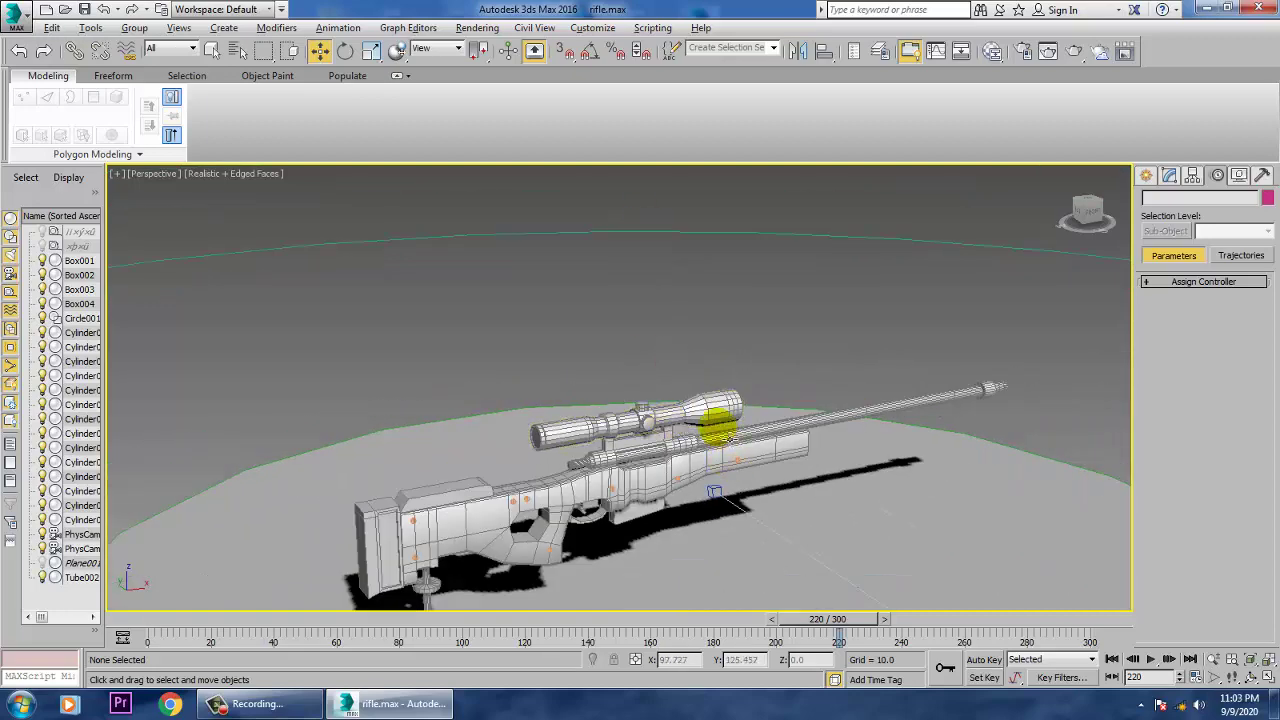
middle_click_drag(730, 437, 743, 480, "alt")
scroll(684, 502, "up", 3)
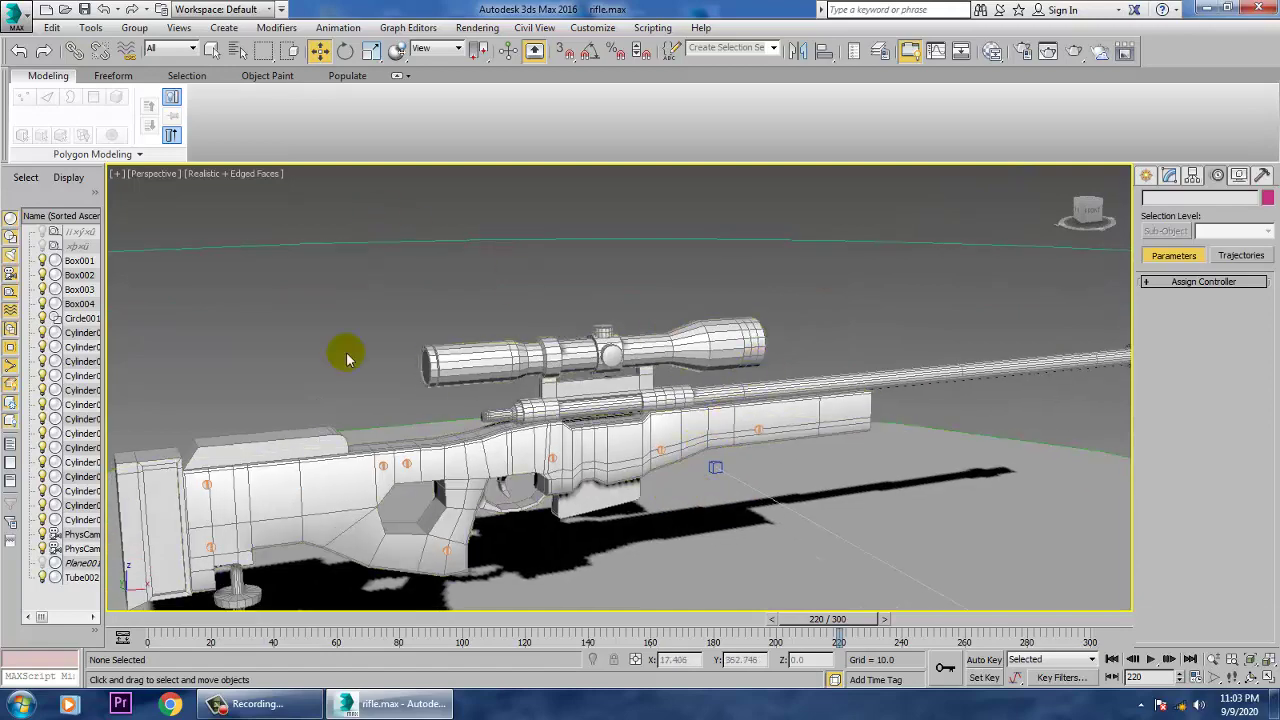
scroll(345, 357, "down", 2)
scroll(588, 460, "down", 4)
scroll(597, 483, "up", 3)
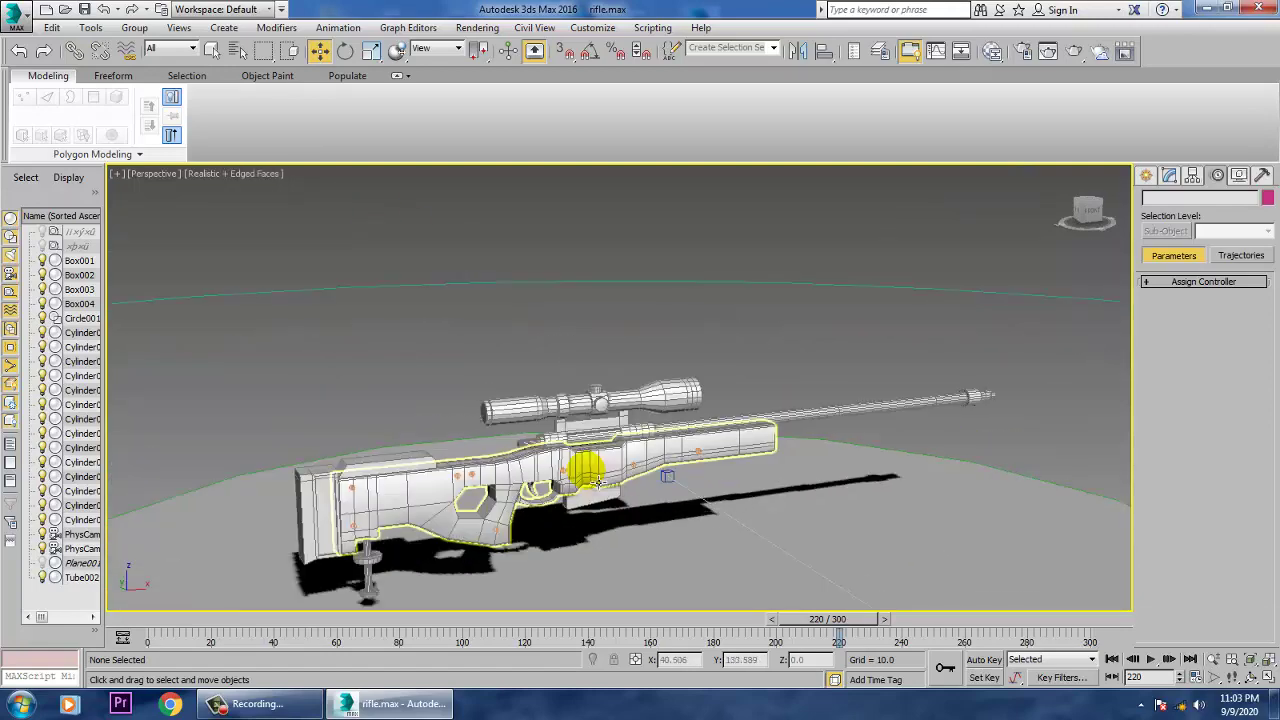
mouse_move(614, 514)
middle_mouse_down("alt")
mouse_move(623, 539)
mouse_move(634, 474)
mouse_move(632, 497)
middle_mouse_up("alt")
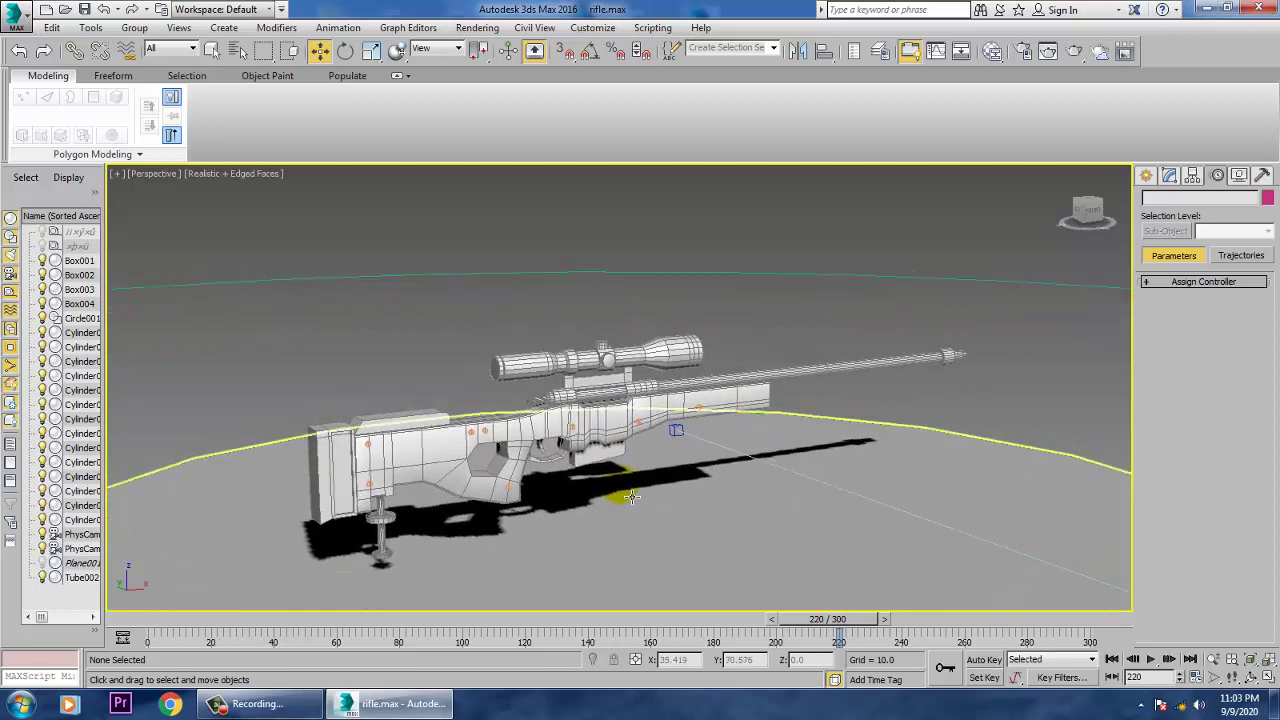